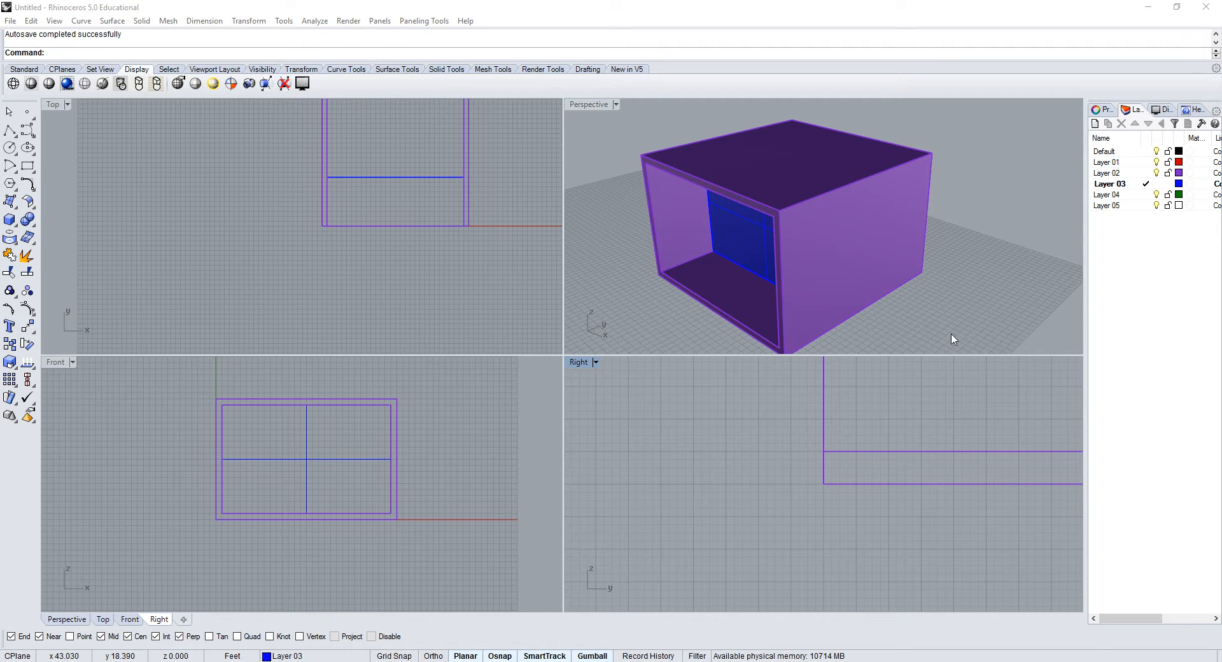
Examine the purple box and the blue surface inside it from several angles, selecting the surface to locate its position.
mouse_move(718, 267)
right_mouse_down()
mouse_move(786, 240)
mouse_move(736, 259)
mouse_move(717, 252)
right_mouse_up()
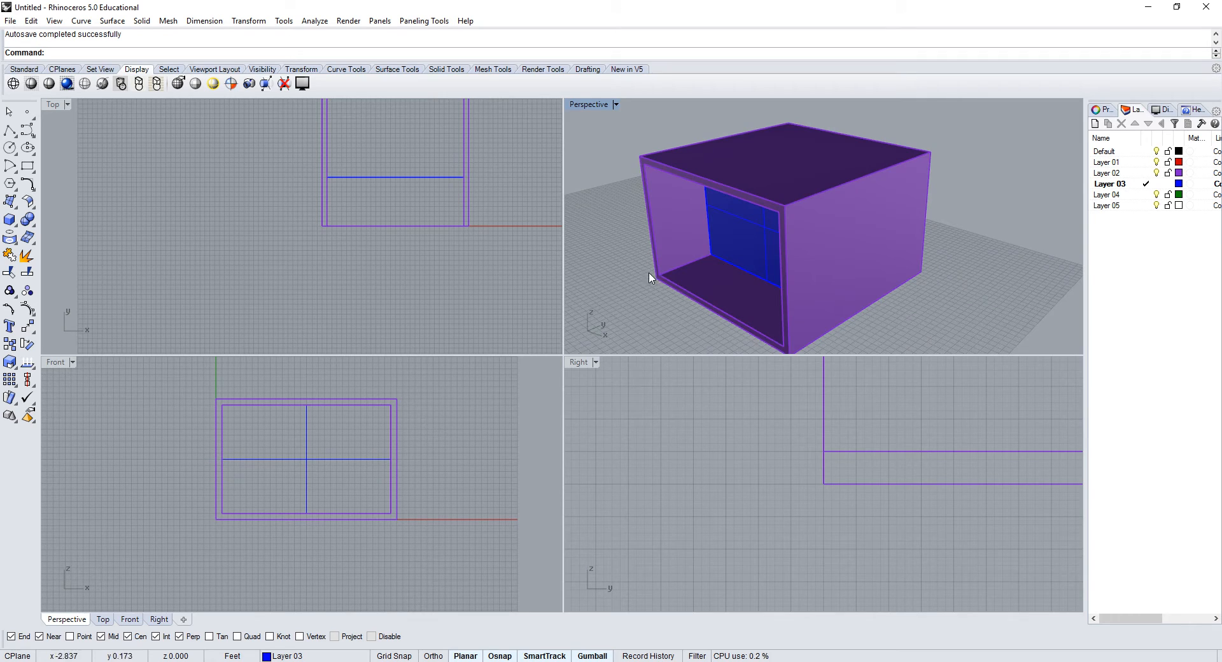
right_click_drag(649, 275, 722, 261)
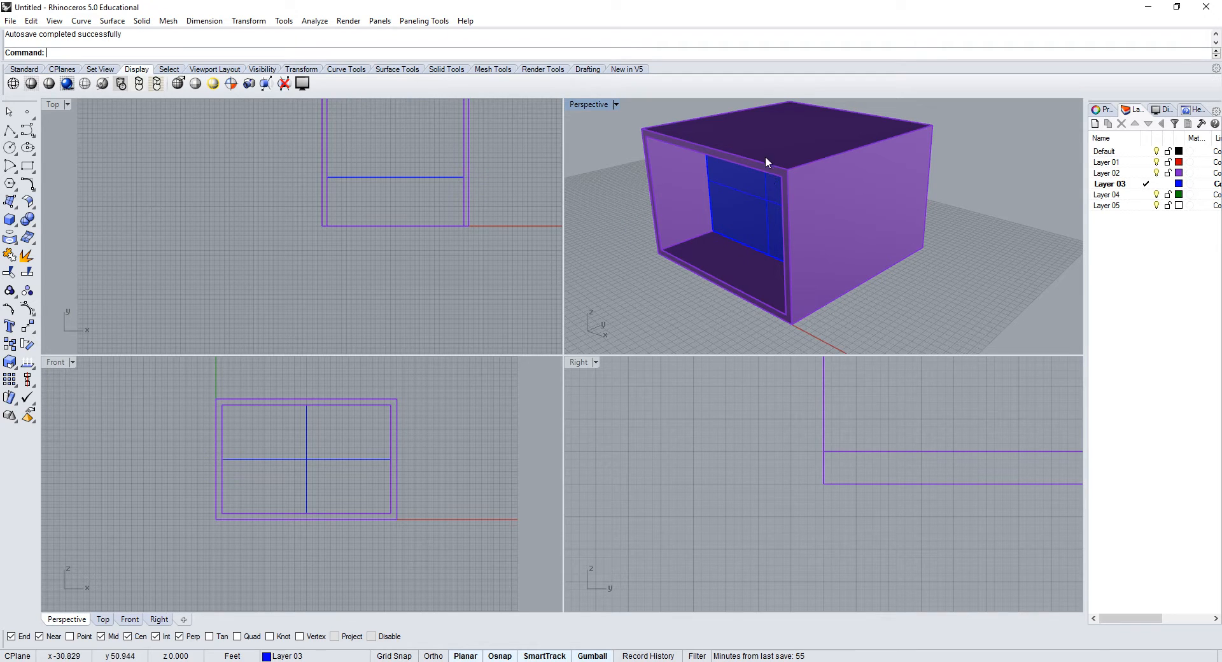
right_click_drag(762, 236, 779, 257)
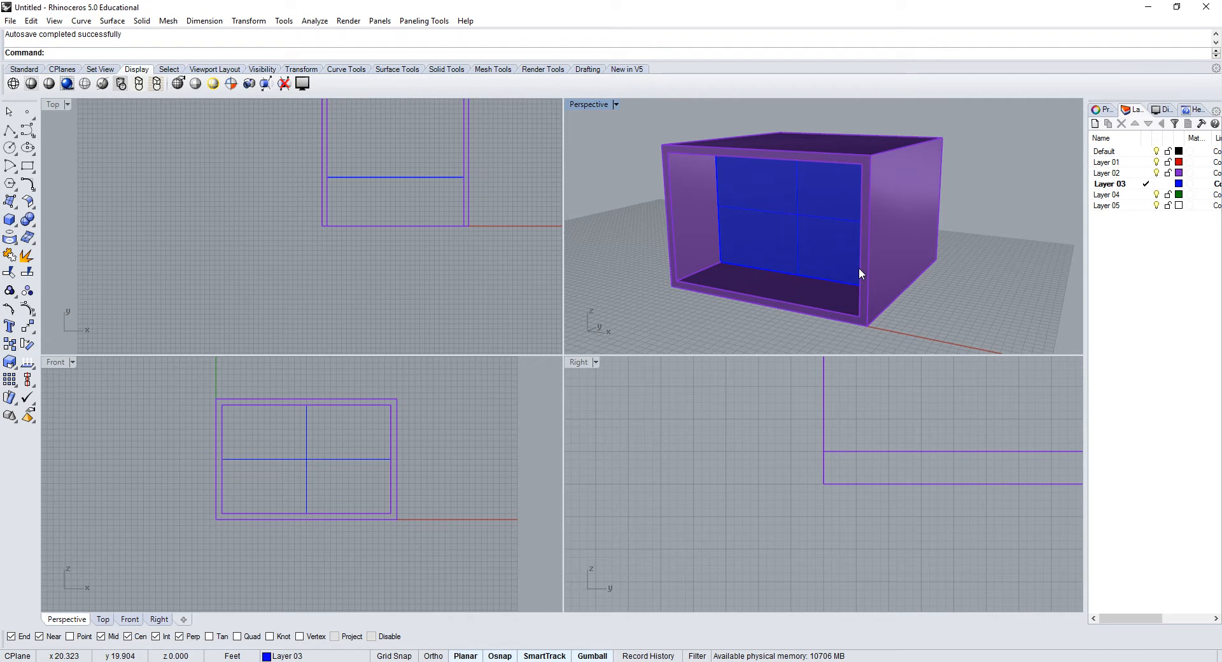
mouse_move(859, 270)
right_mouse_down()
mouse_move(792, 286)
mouse_move(857, 275)
right_mouse_up()
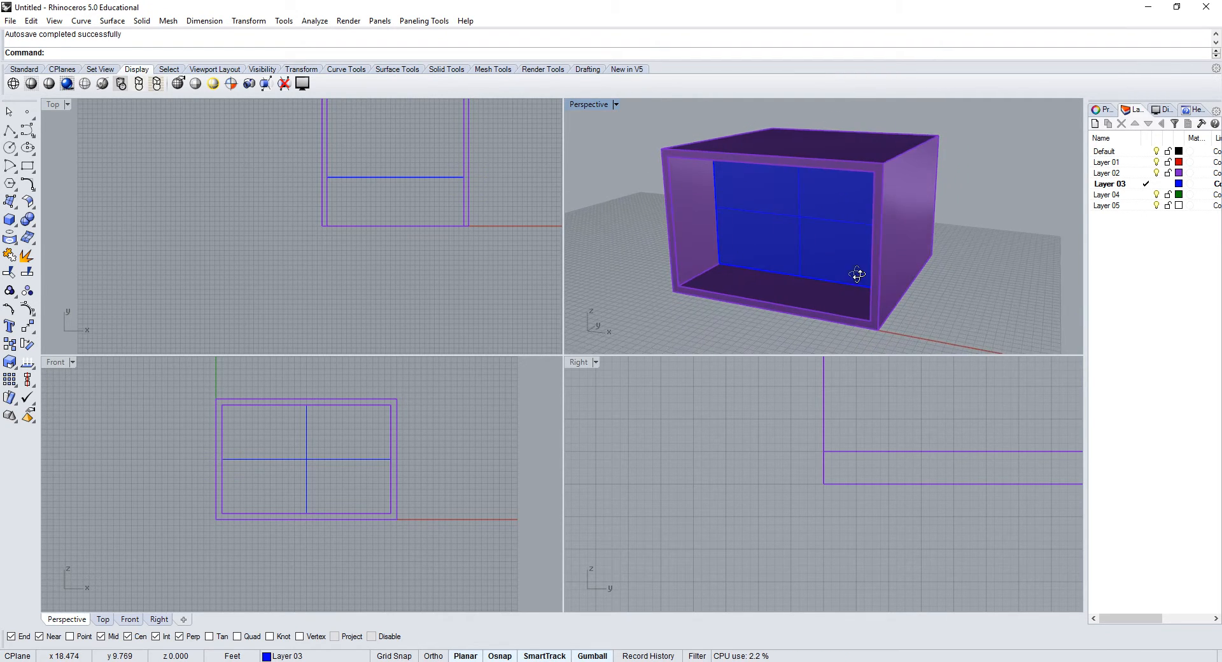
left_click(799, 228)
right_click_drag(516, 192, 502, 217)
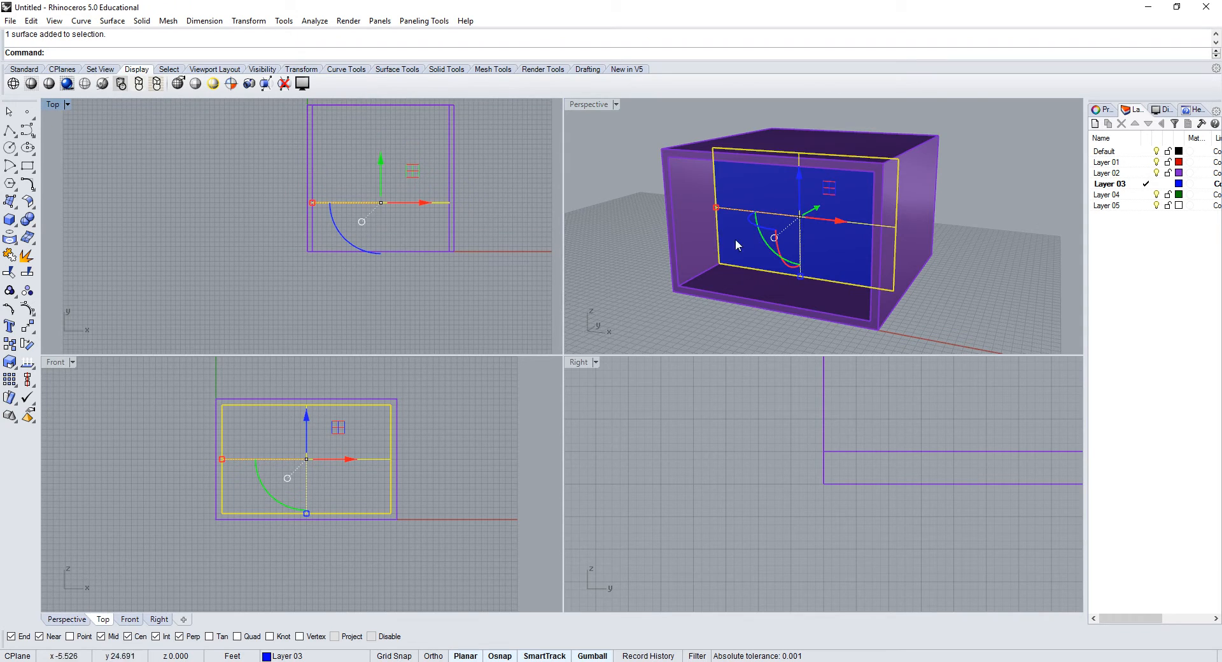
right_click_drag(737, 244, 773, 237)
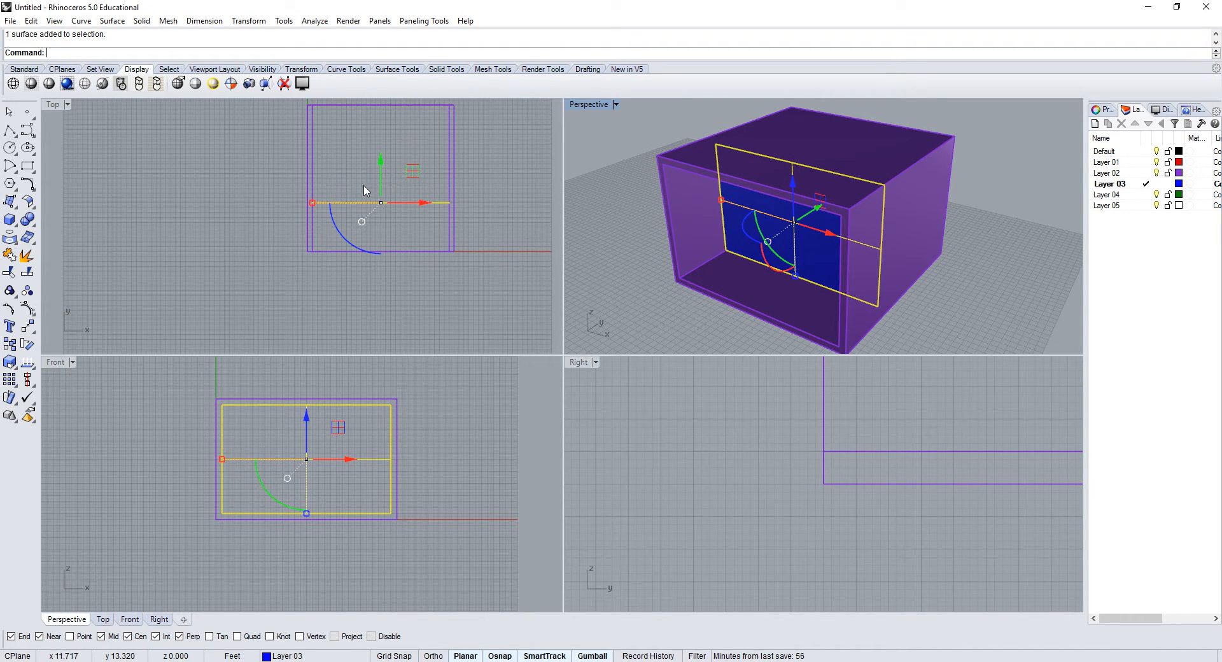
scroll(382, 198, "up", 3)
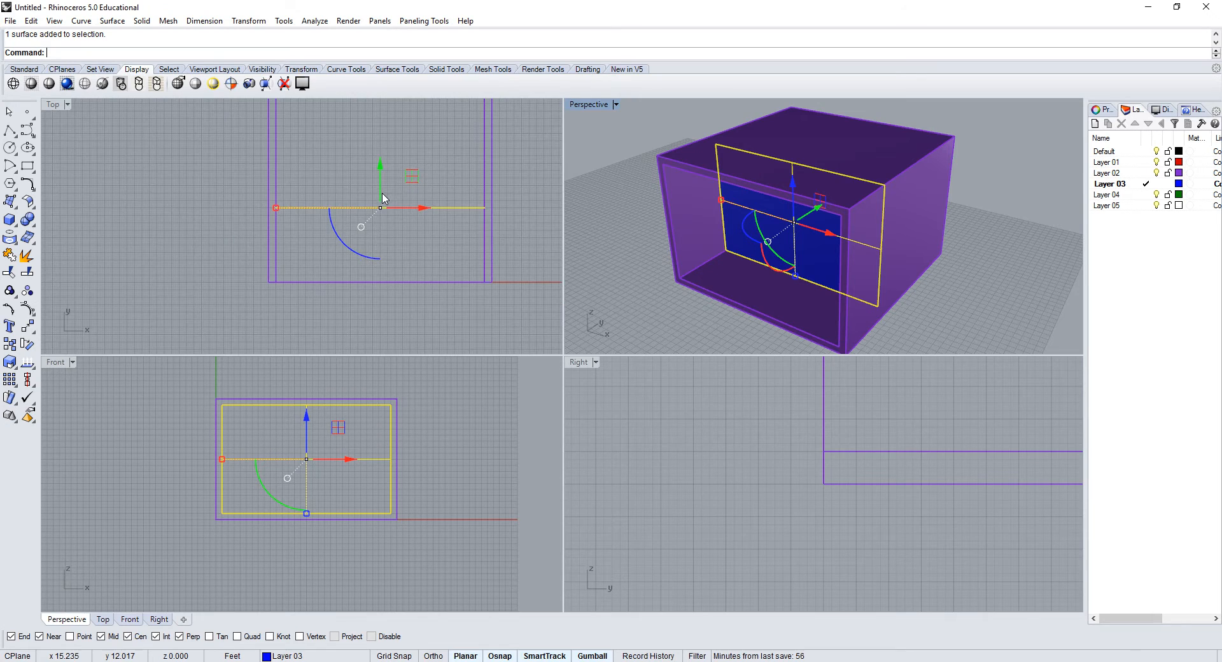
left_click(471, 245)
right_click_drag(887, 297, 884, 277)
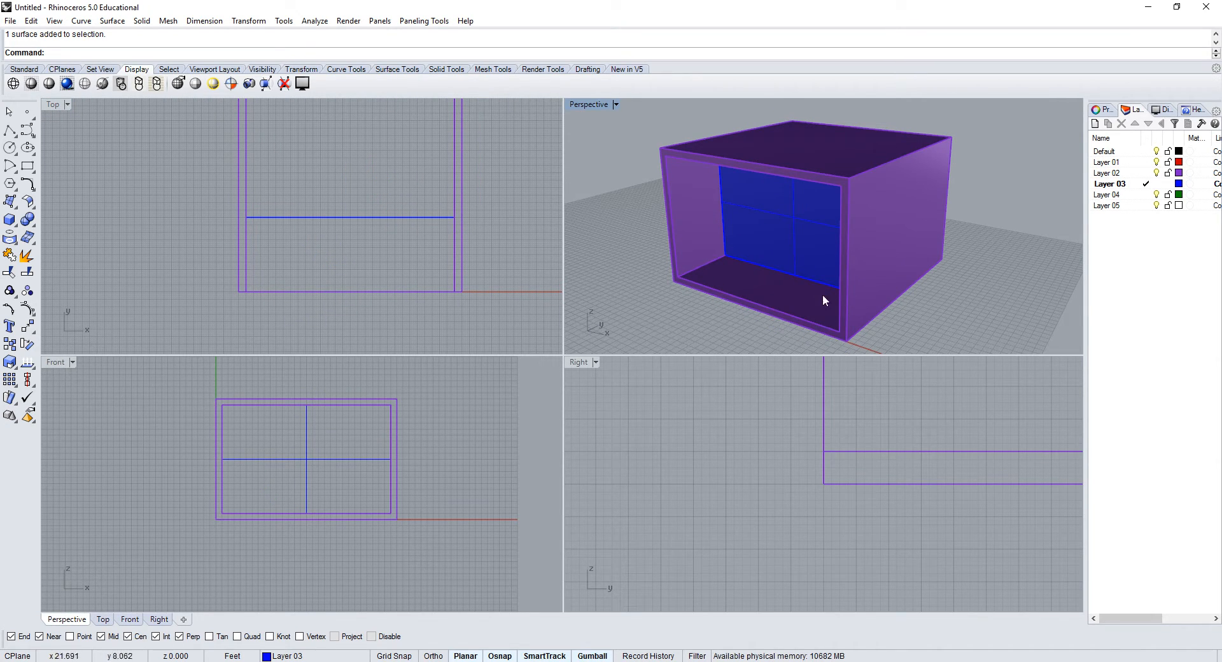
right_click_drag(781, 264, 782, 262)
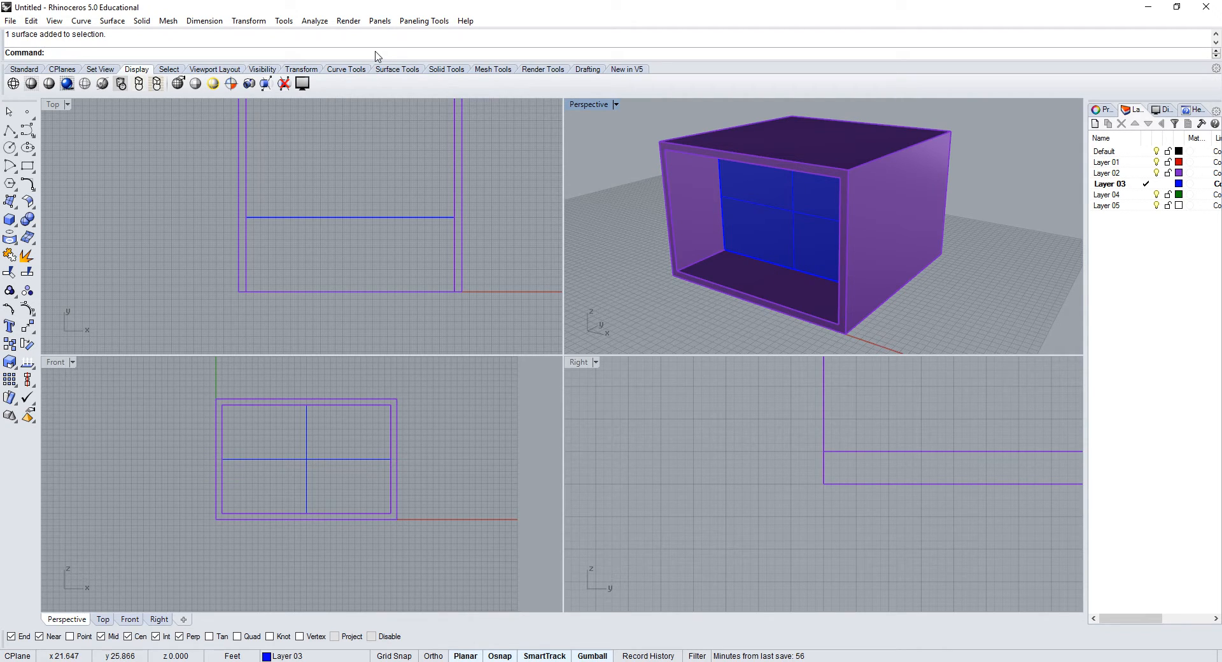
Launch Grasshopper and maximize Rhino's Perspective viewport, framing the whole box beside the Grasshopper window.
type("Grass")
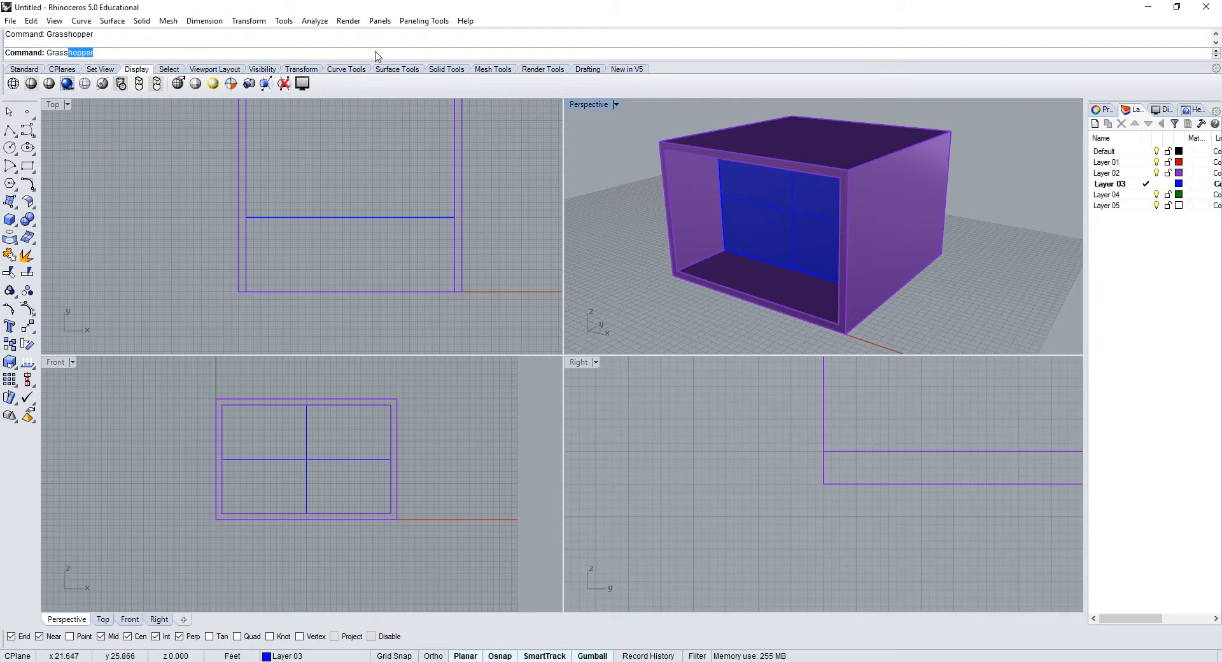
key("Return")
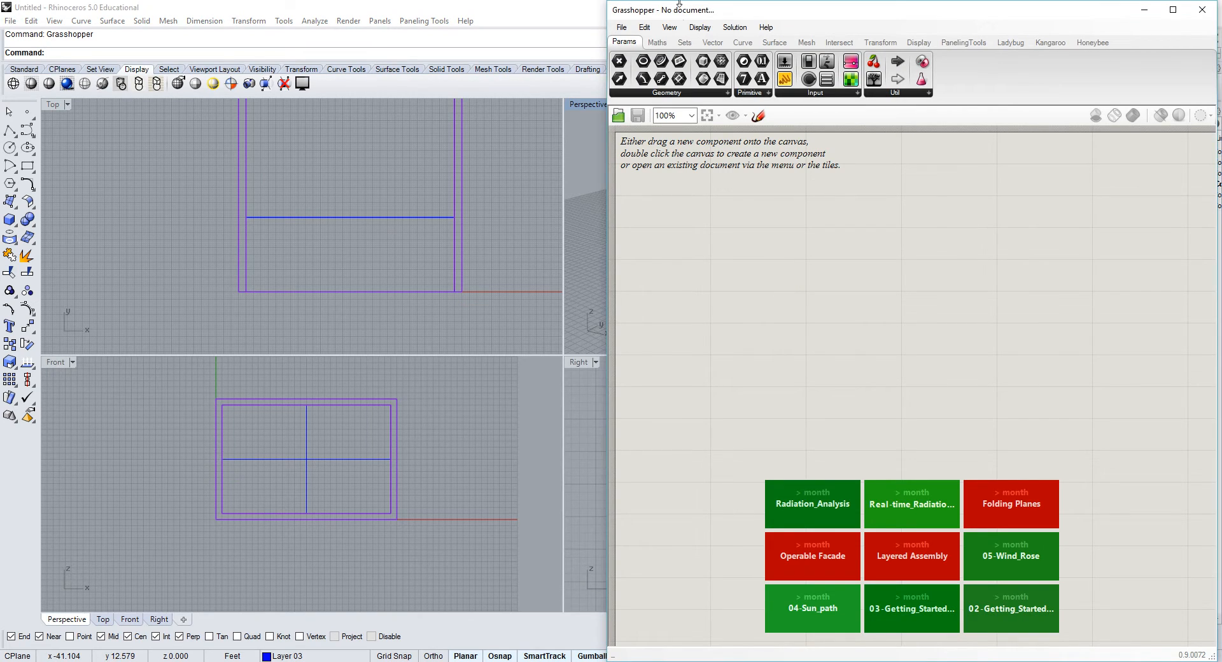
double_click(578, 105)
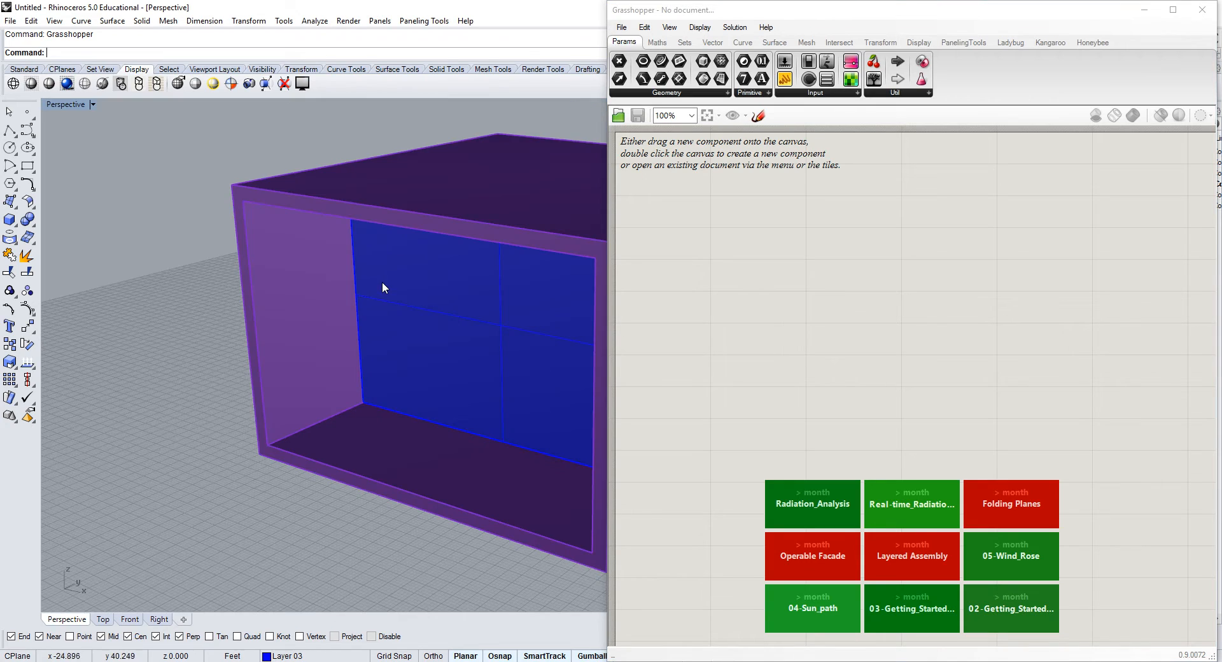
scroll(318, 315, "down", 5)
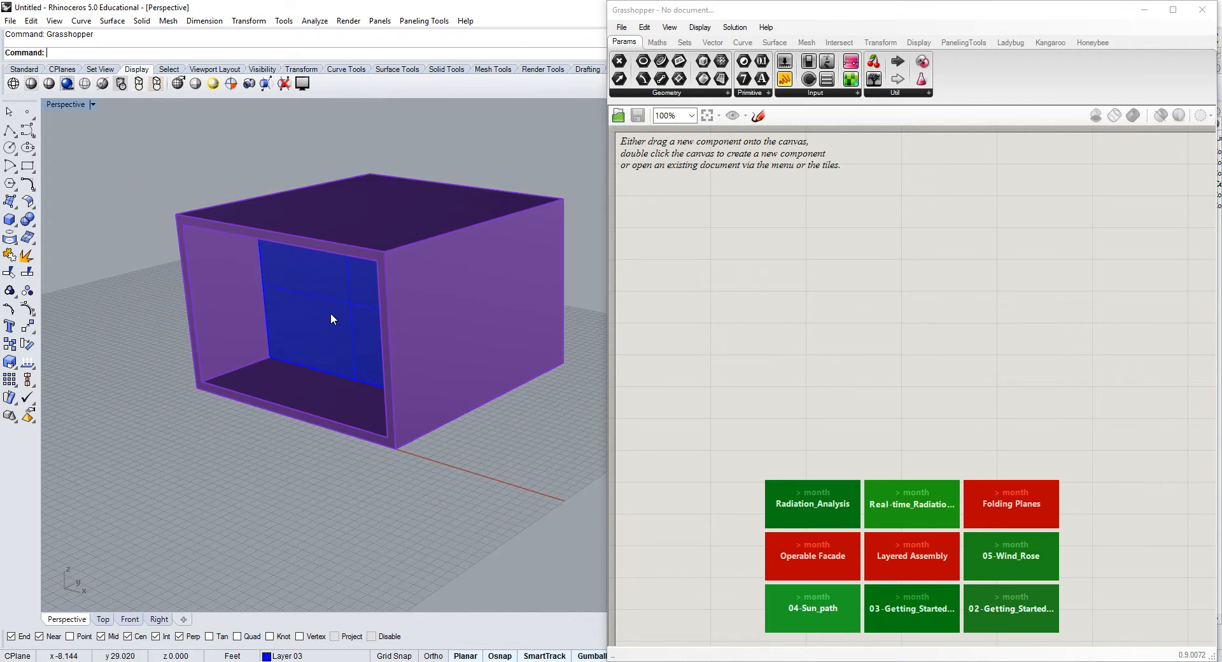
right_click_drag(332, 317, 340, 331)
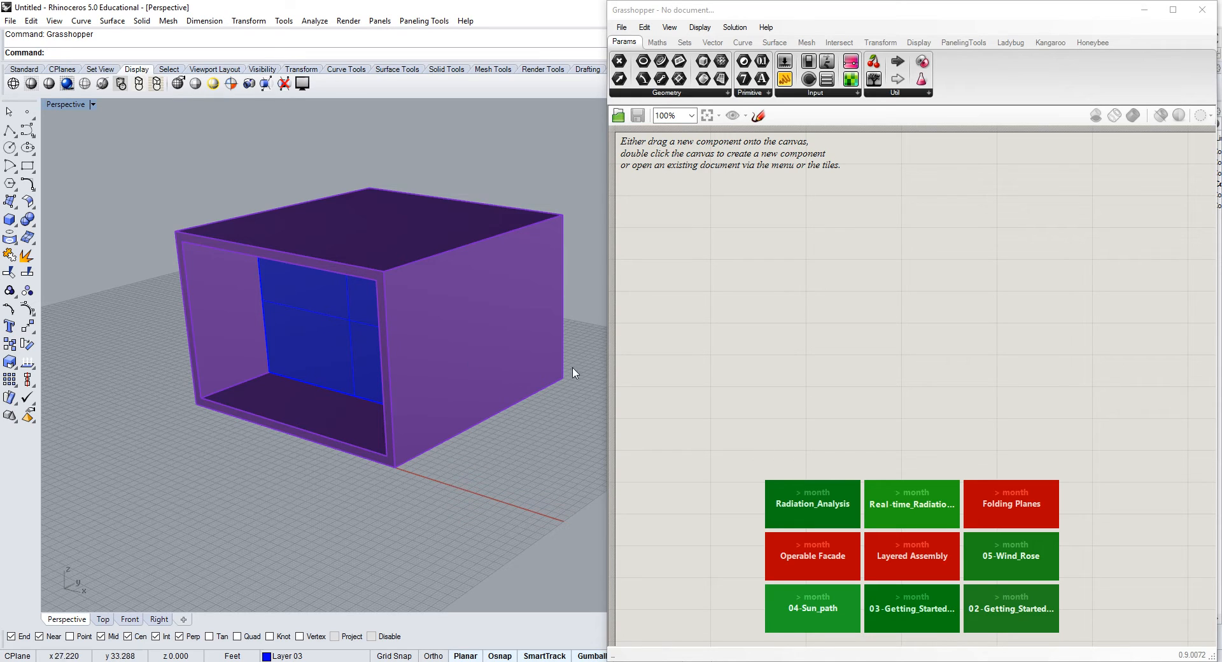
right_click_drag(369, 398, 382, 398, "shift")
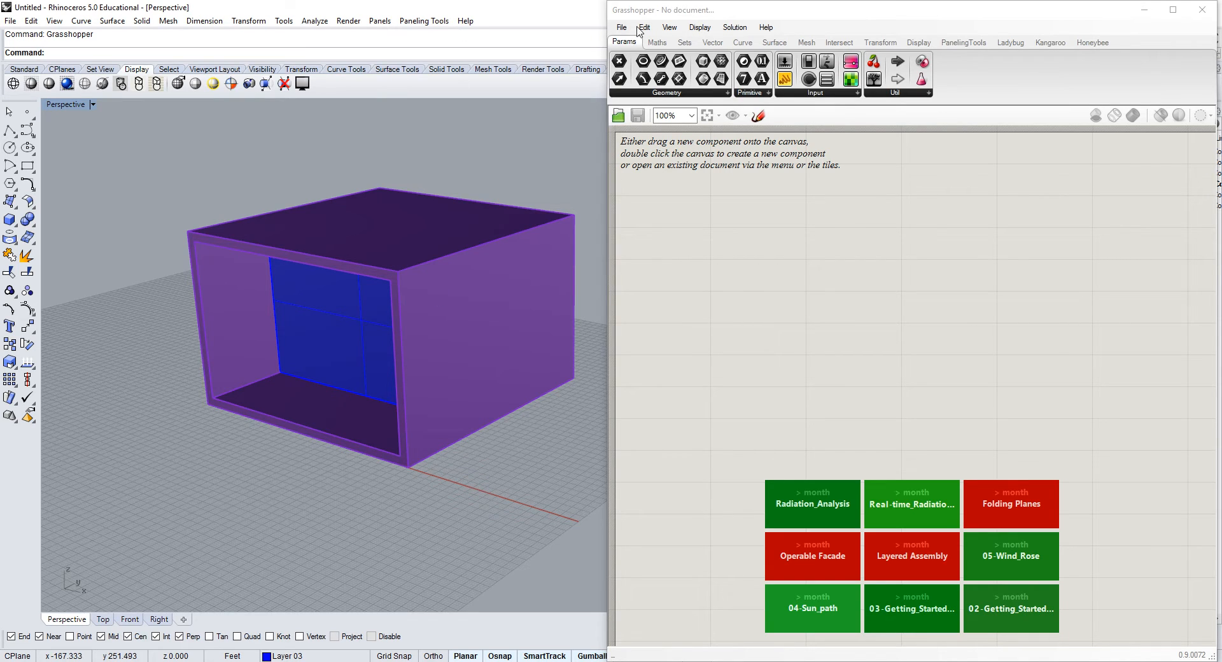
Place a Curve parameter on the Grasshopper canvas, and draw a line in Rhino along the inner bottom edge of the box's front opening.
left_click(662, 62)
left_click(799, 335)
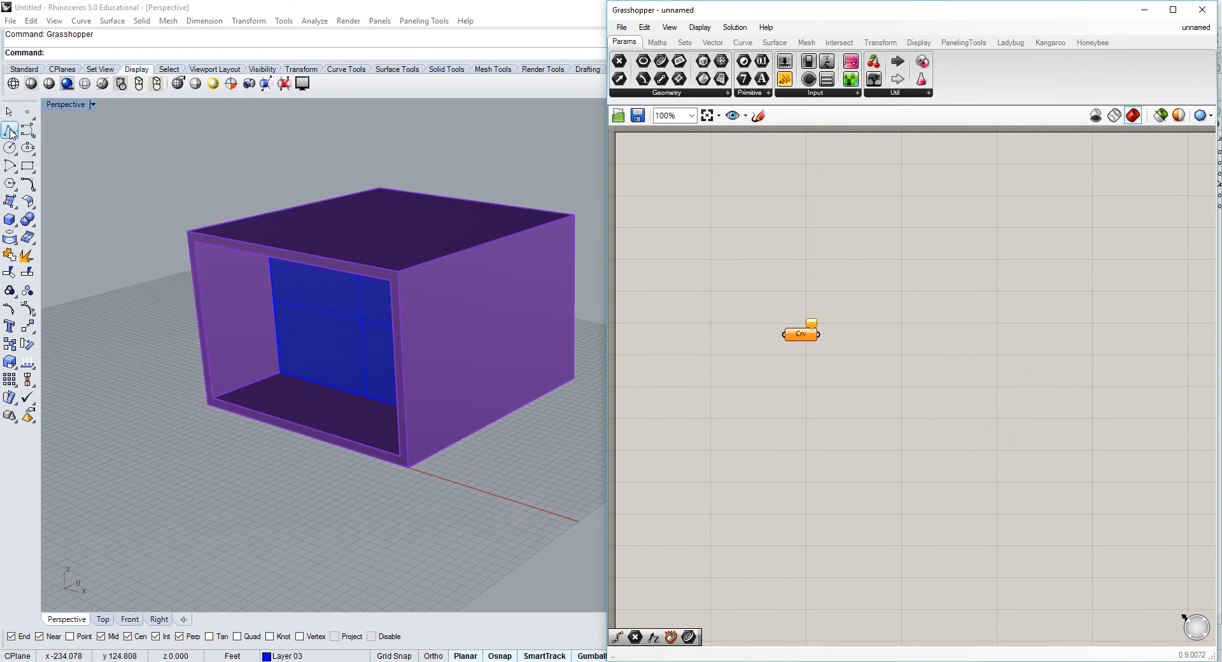
left_click(103, 213)
type("line")
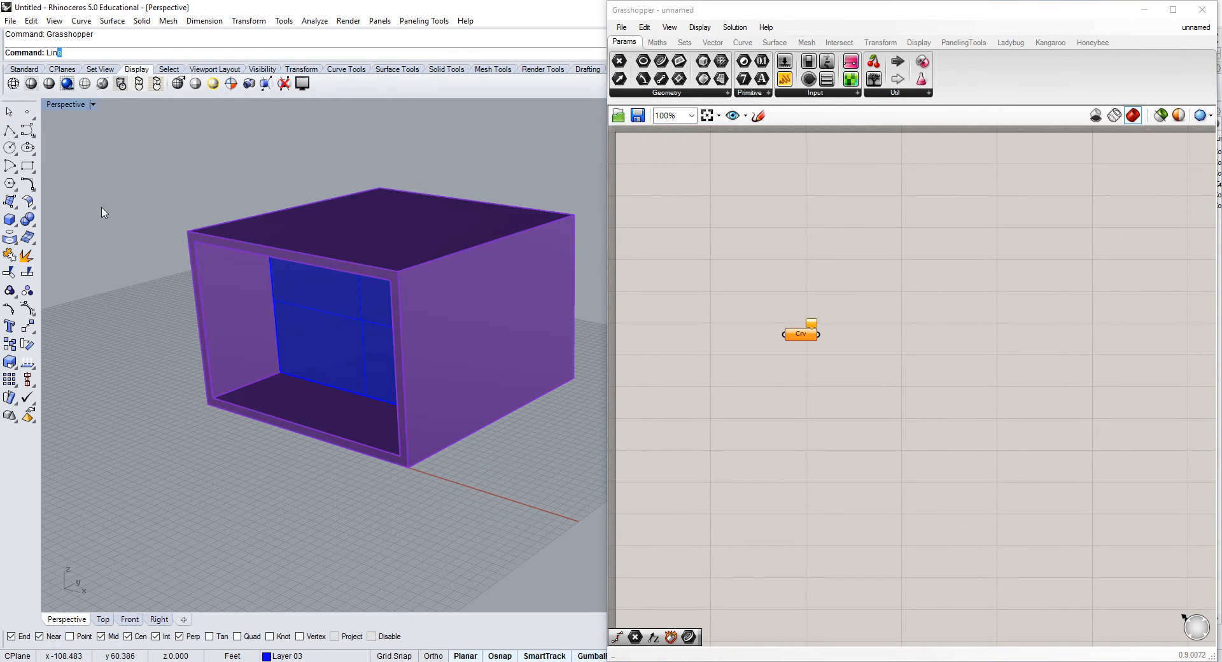
key("Return")
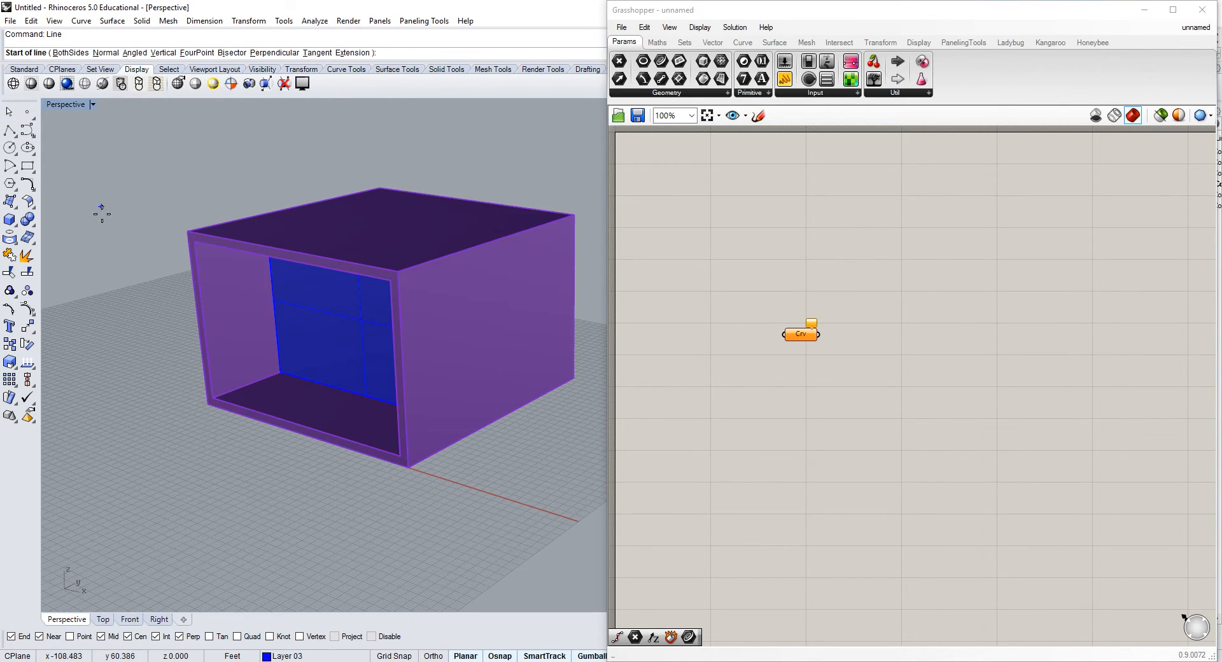
left_click(213, 398)
key("Escape")
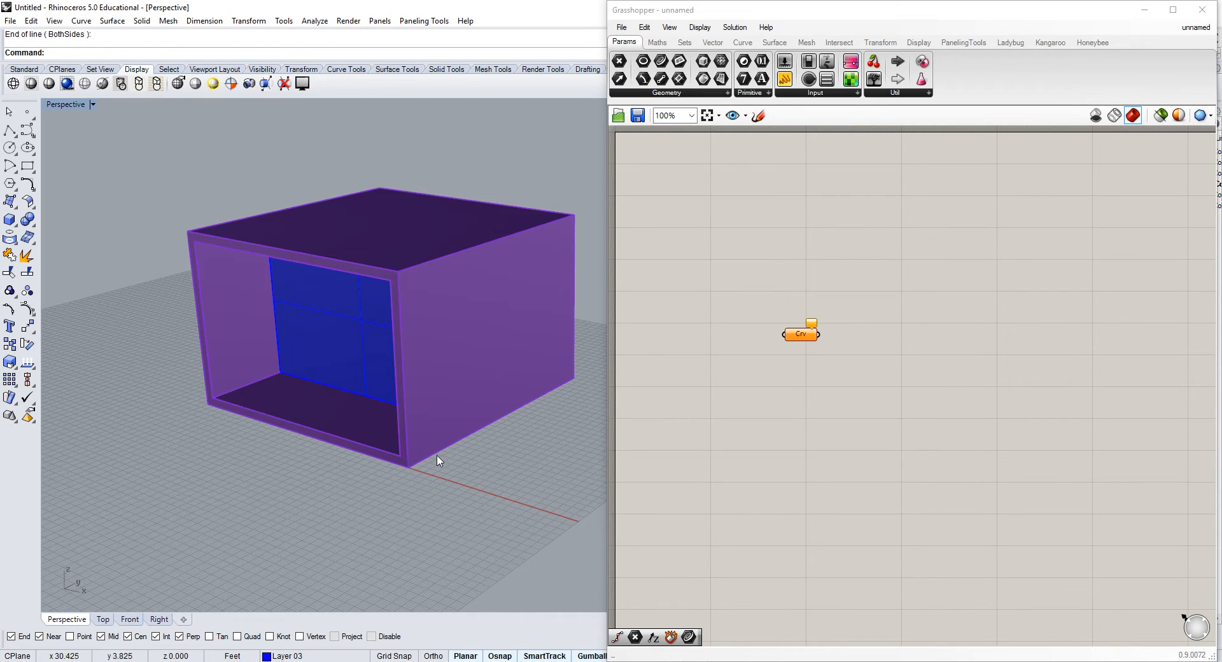
Reference the blue line at the bottom of the front opening in the Curve parameter as its single curve.
left_click(803, 339)
right_click(803, 339)
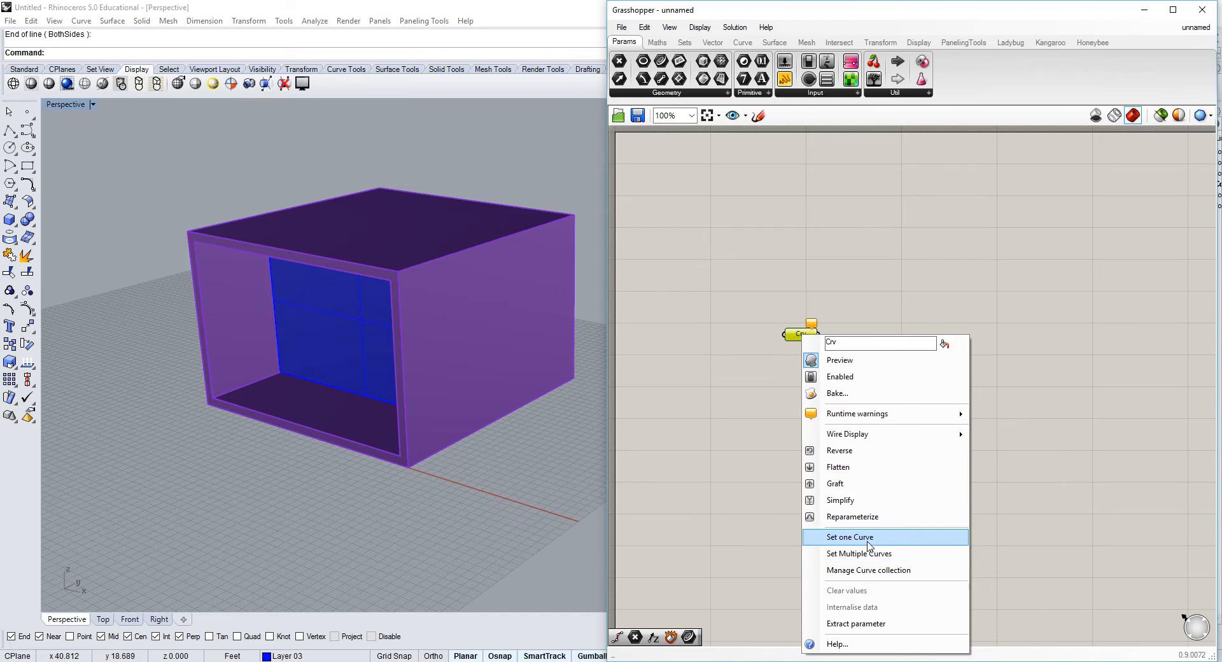
left_click(870, 539)
left_click(308, 429)
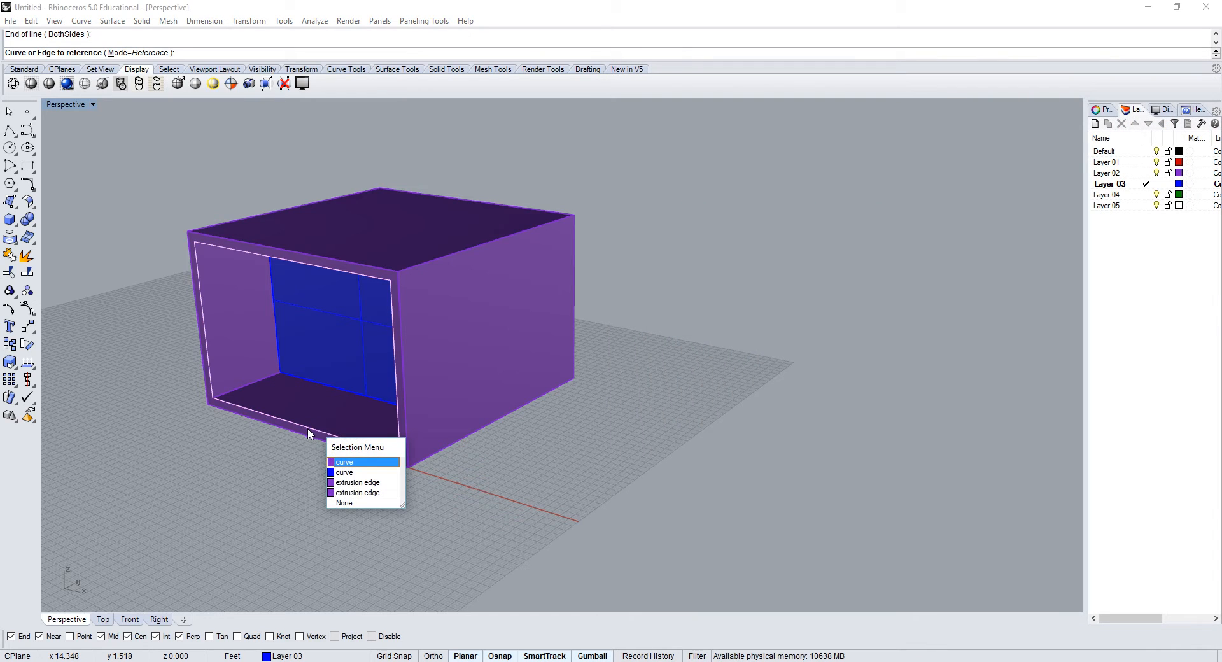
left_click(348, 472)
left_click(923, 290)
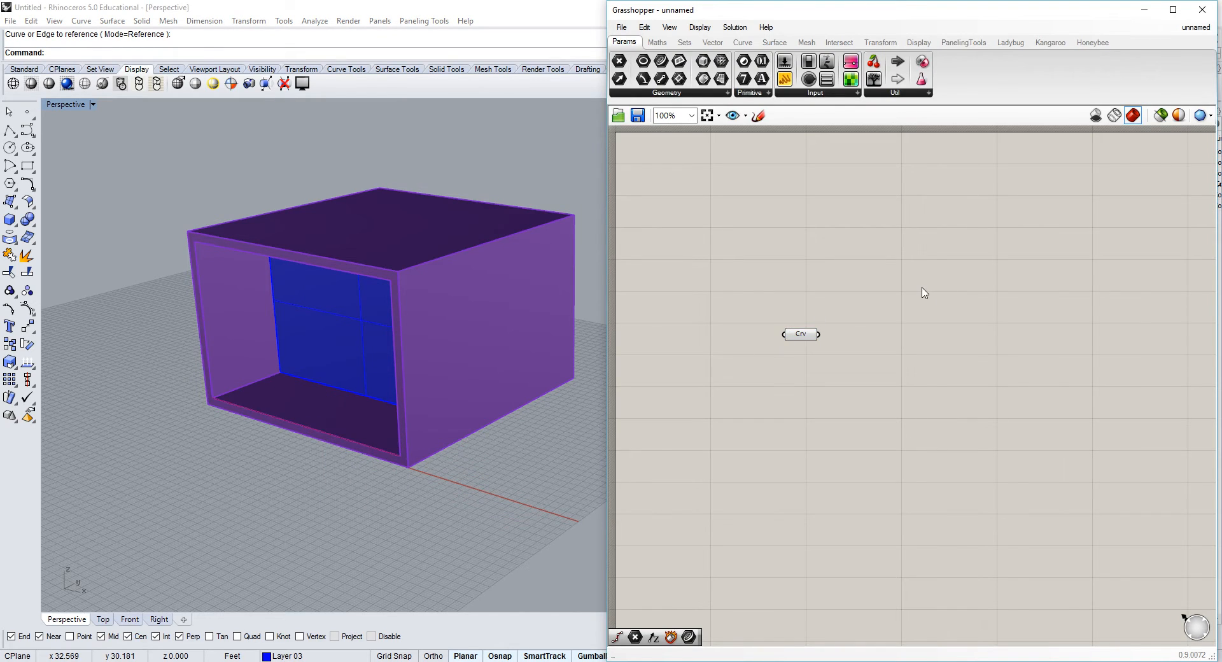
left_click(802, 334)
left_click(779, 276)
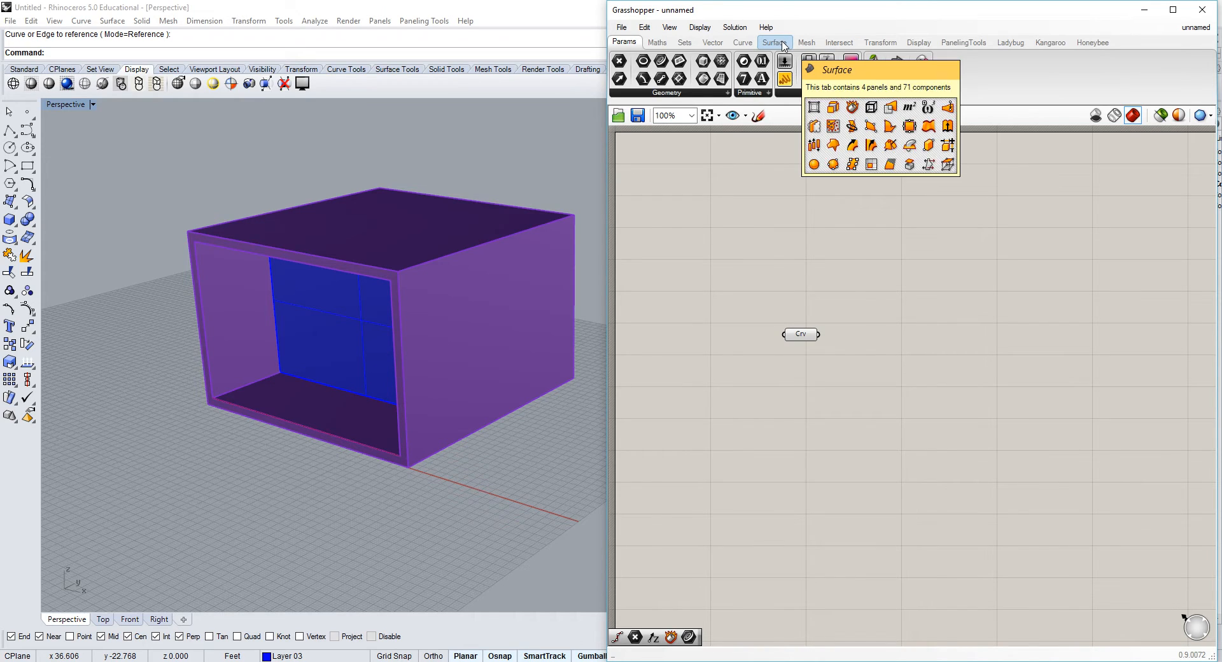
Add a Move component to the canvas and connect the Curve parameter to its geometry input.
mouse_move(712, 42)
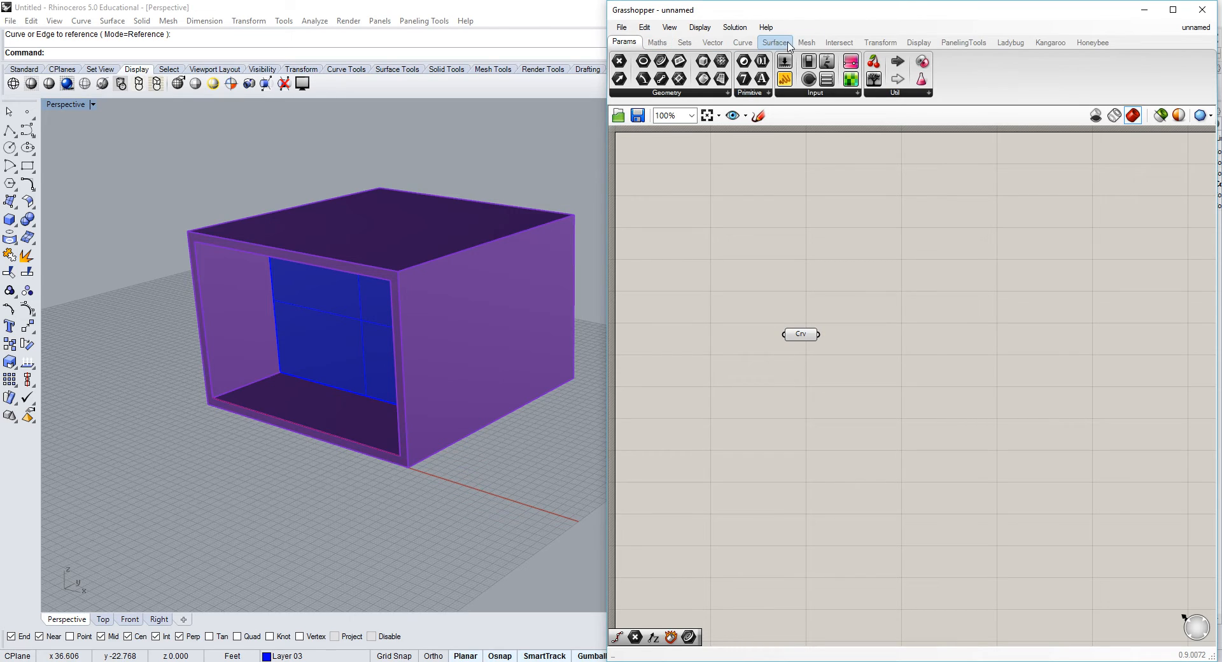
left_click(880, 42)
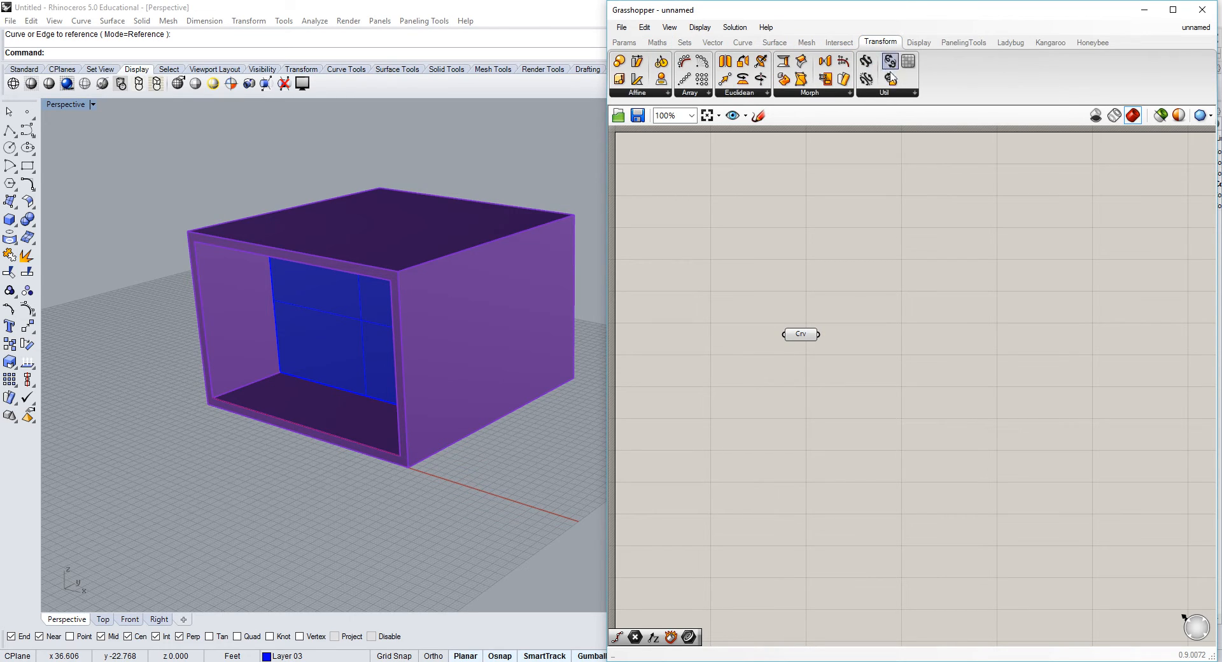
left_click(764, 93)
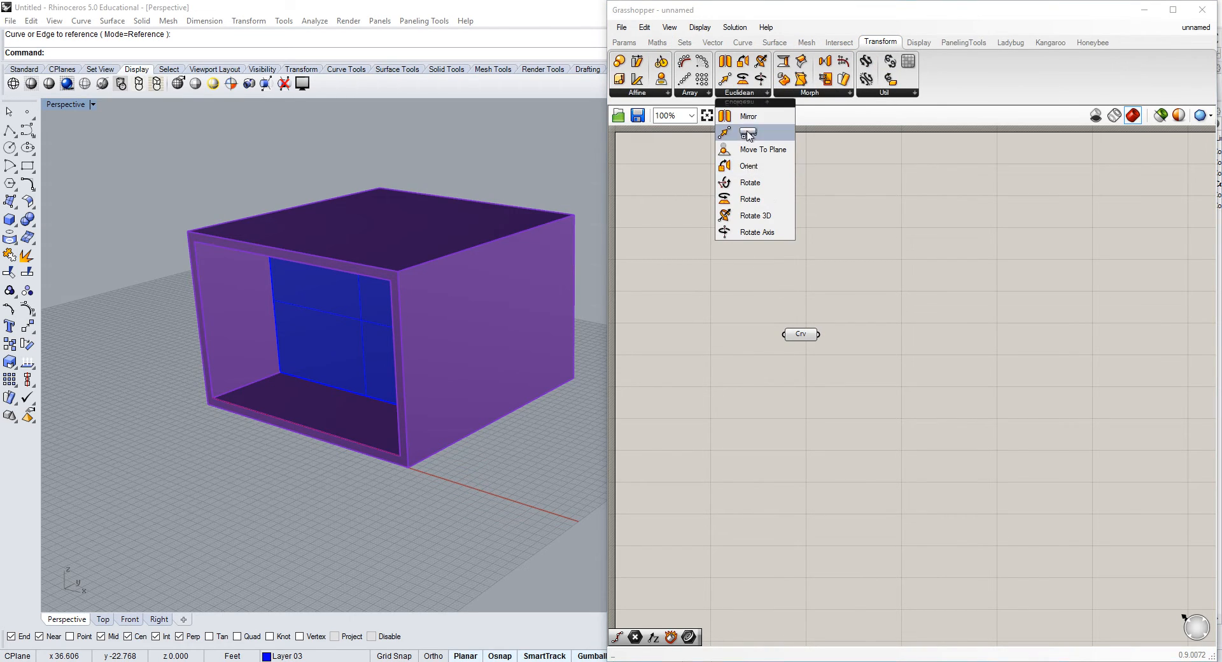
left_click_drag(748, 132, 922, 373)
left_click(871, 384)
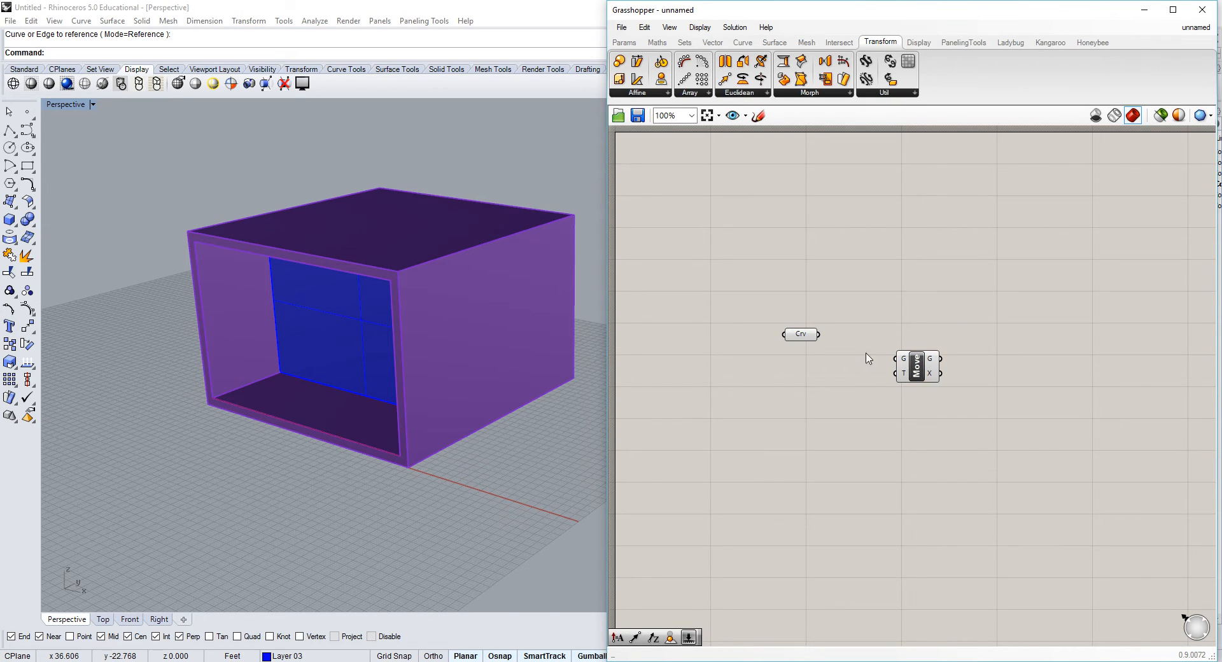
left_click_drag(819, 334, 902, 366)
right_click_drag(364, 400, 410, 330)
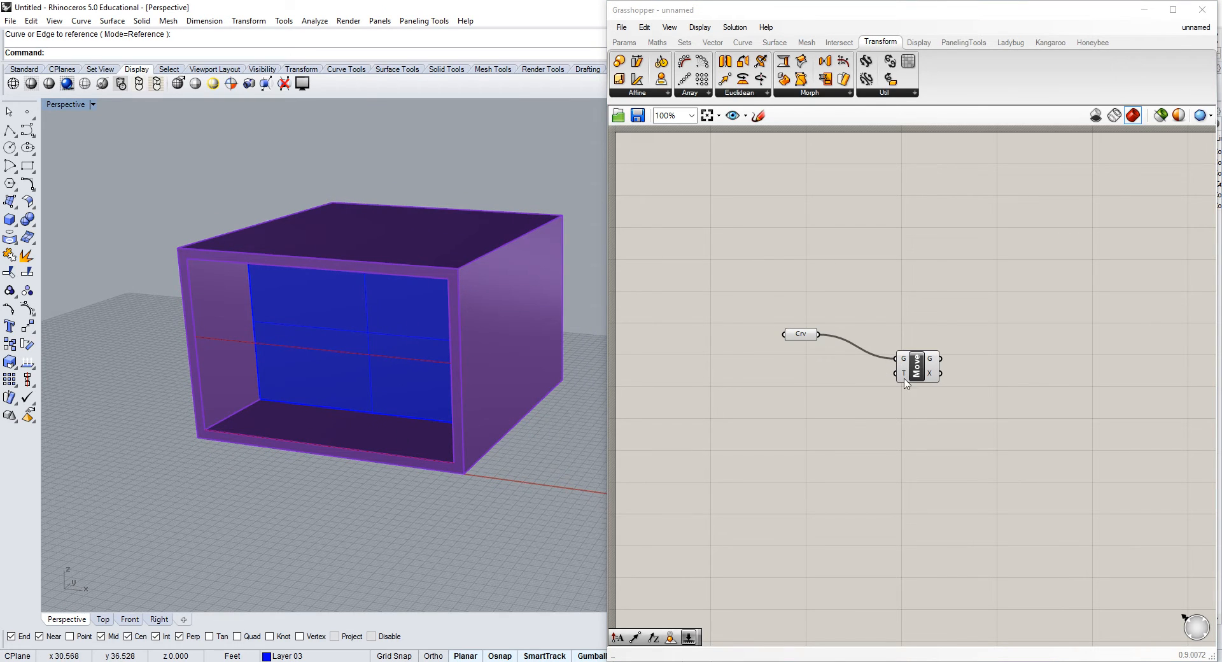
Create an integer number slider ranging from 0 to 48 and place it below the Curve parameter.
mouse_move(904, 377)
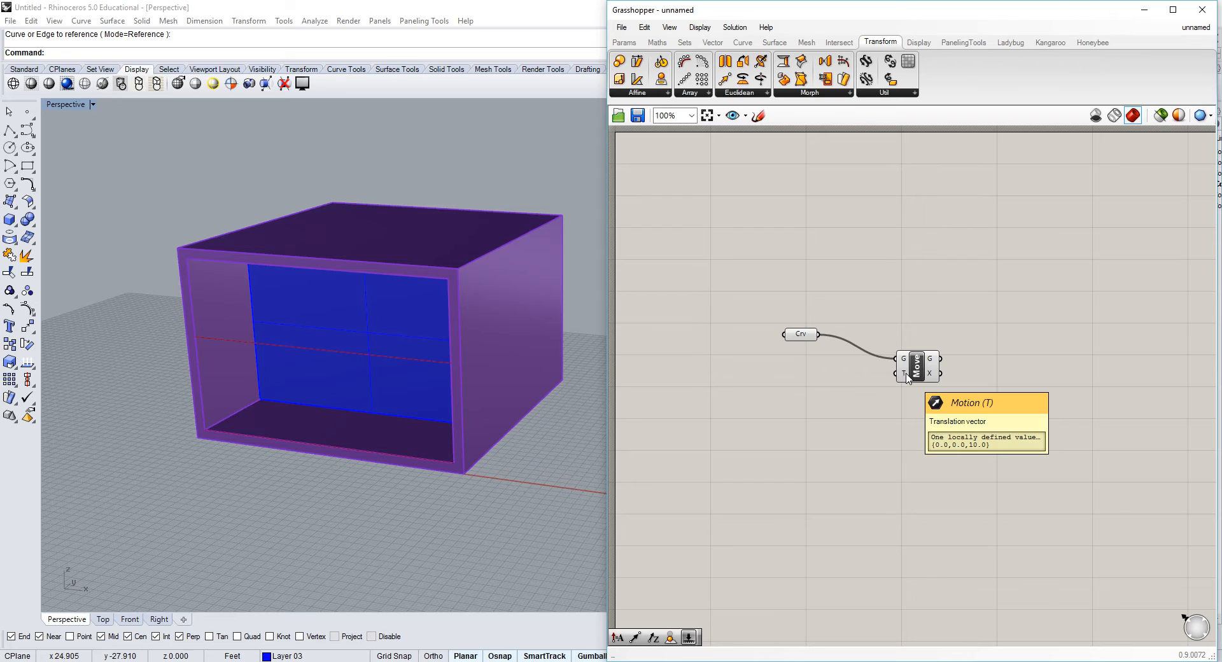
double_click(778, 383)
type("9")
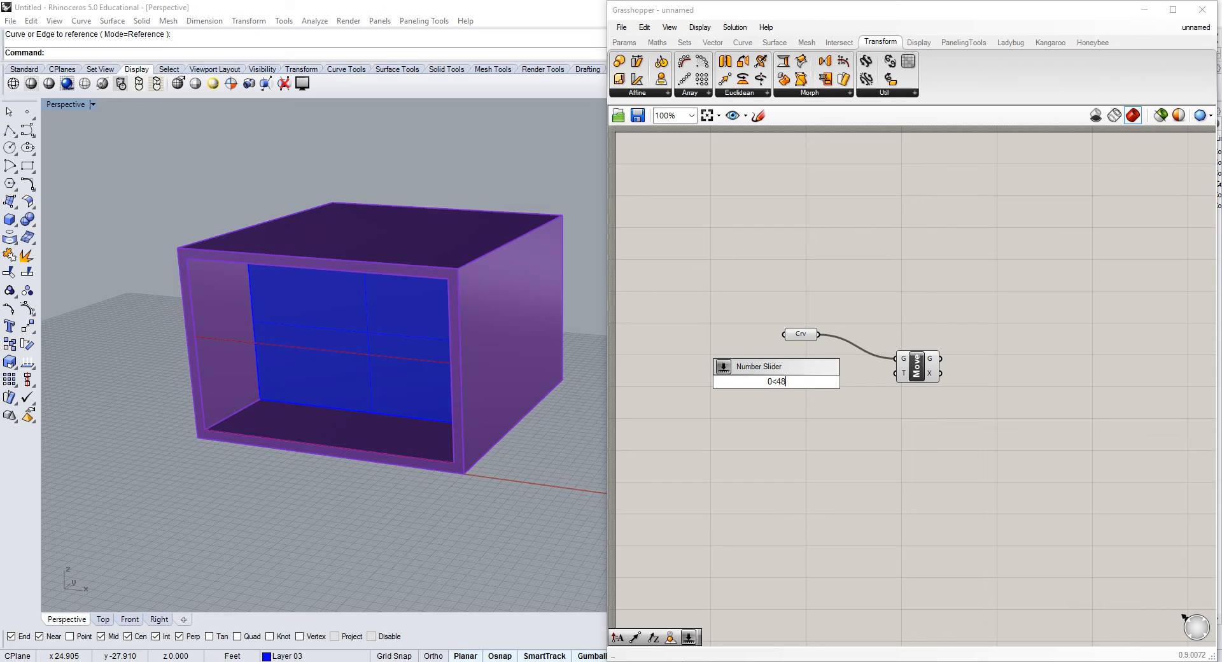
key("Return")
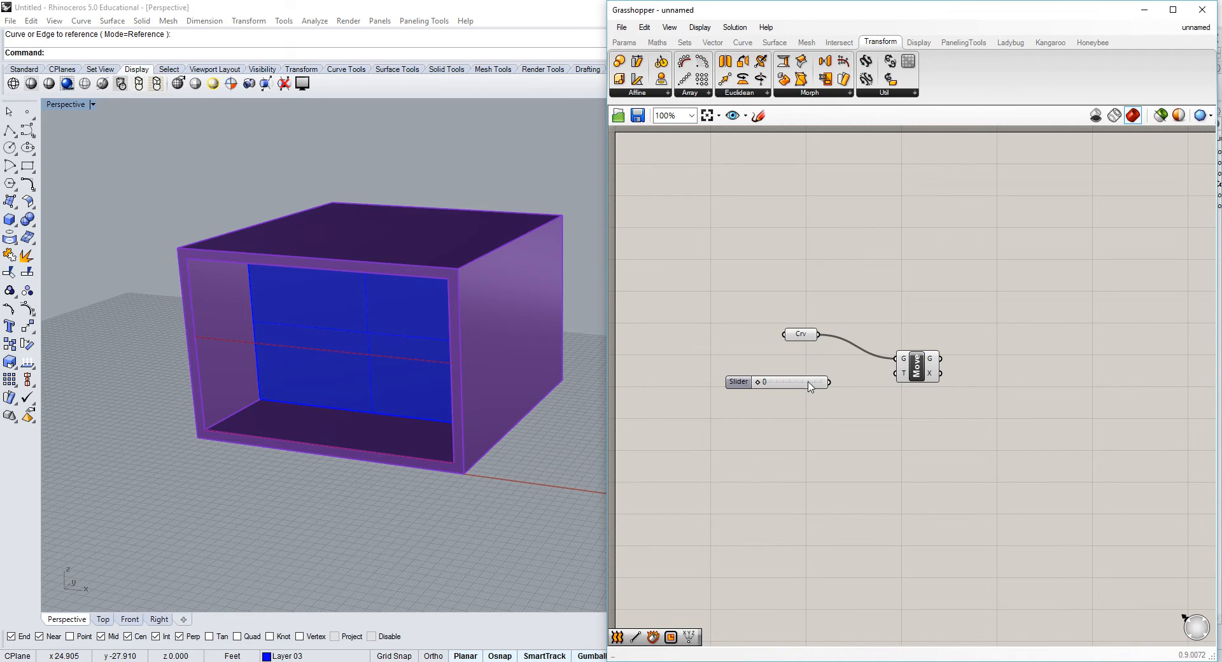
left_click(810, 380)
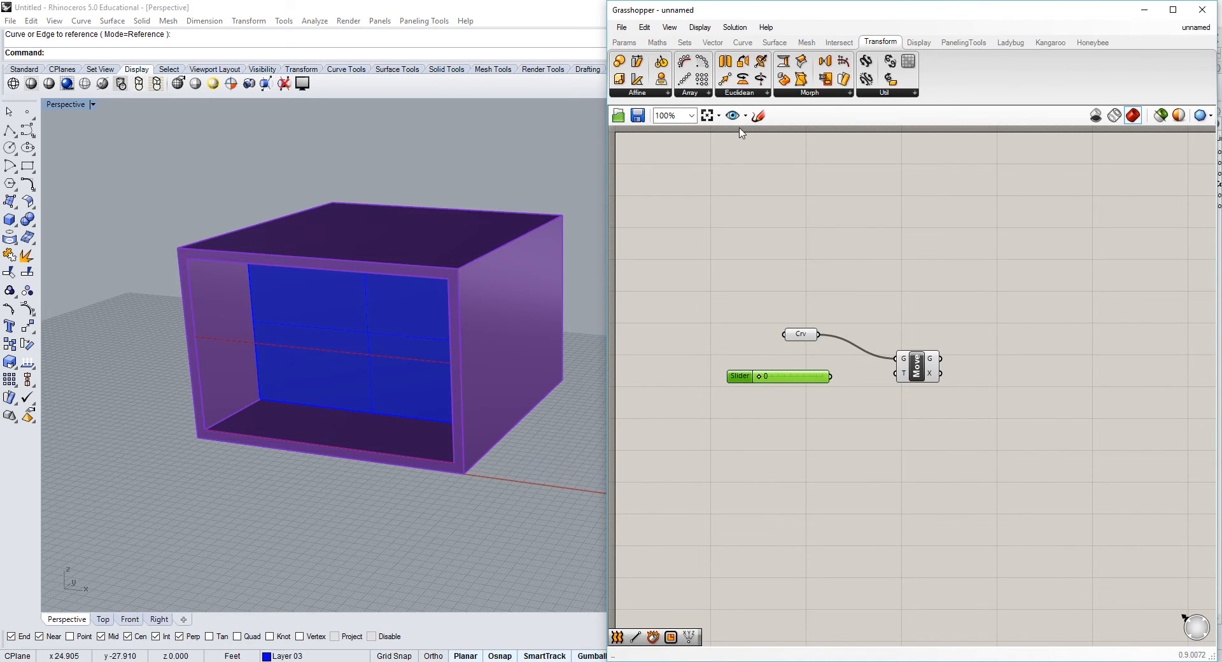
left_click(757, 215)
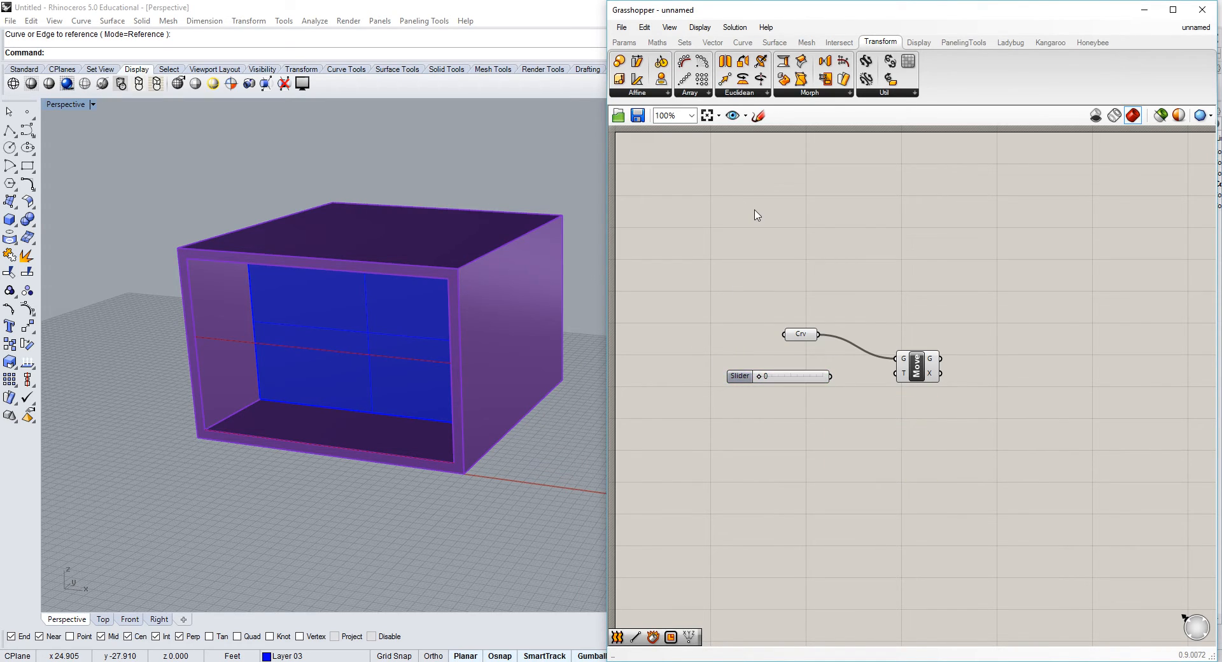
Add a Division component between the slider and Move, and connect the slider to its A input.
left_click(658, 43)
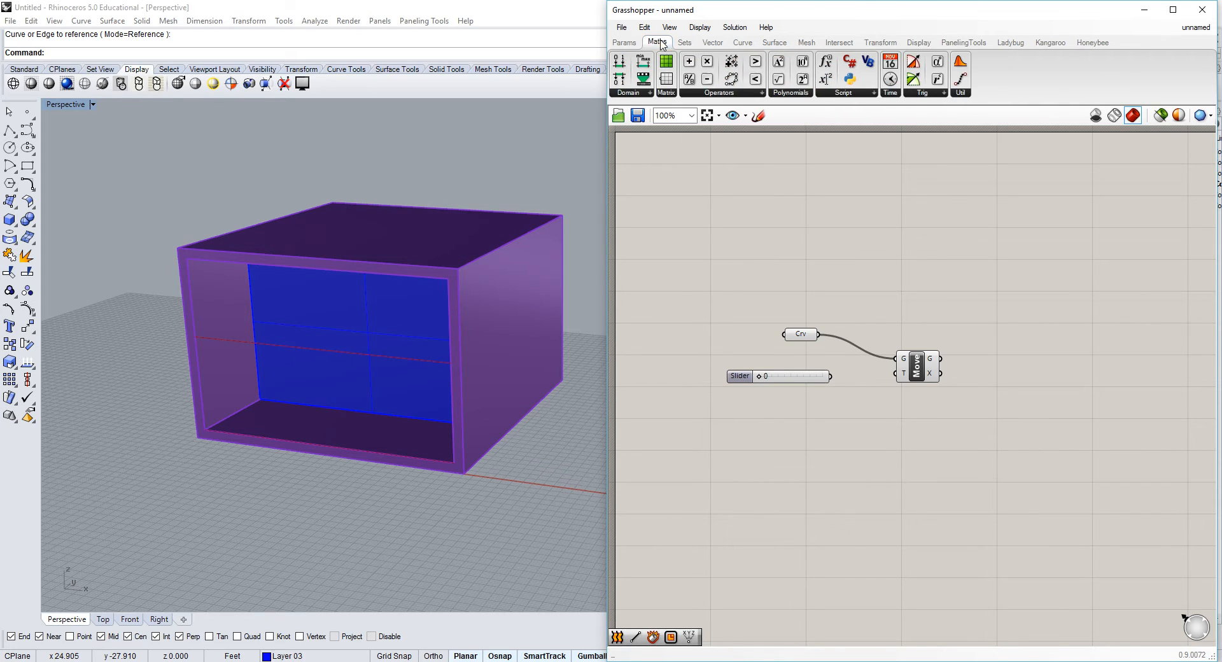
left_click(744, 92)
left_click_drag(796, 118, 846, 393)
left_click(799, 417)
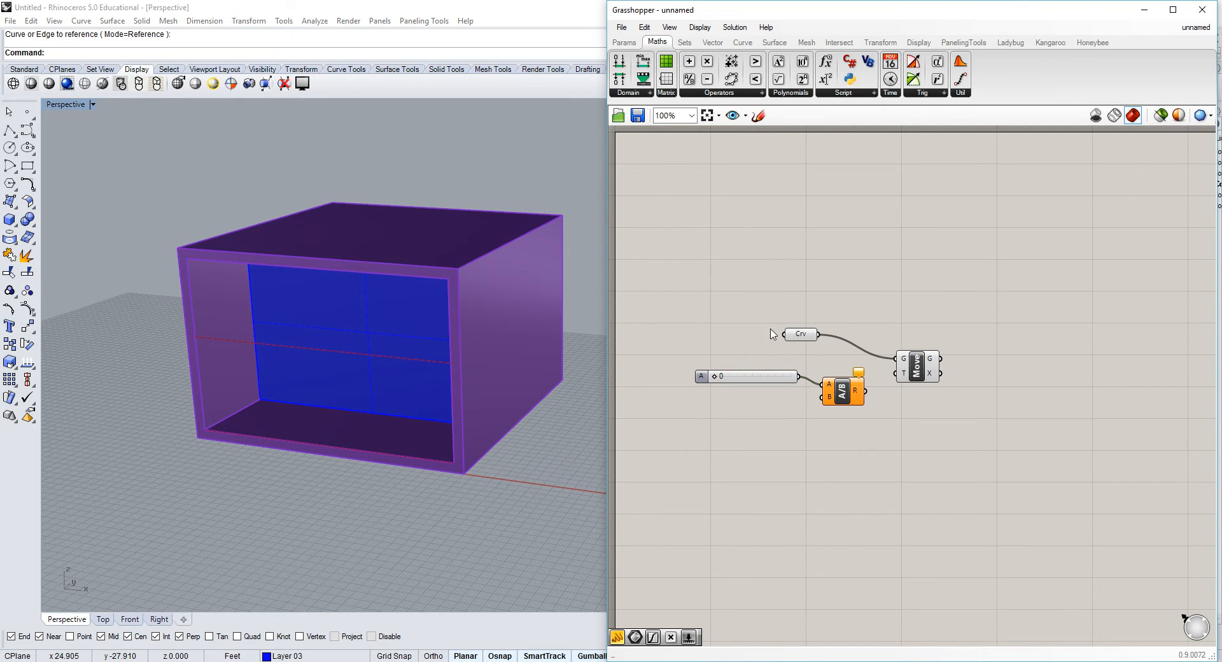
Add a panel containing 12 below the slider and connect it to the Division component's B input.
left_click(625, 42)
left_click_drag(785, 79, 766, 425)
left_click_drag(815, 457, 774, 405)
double_click(732, 400)
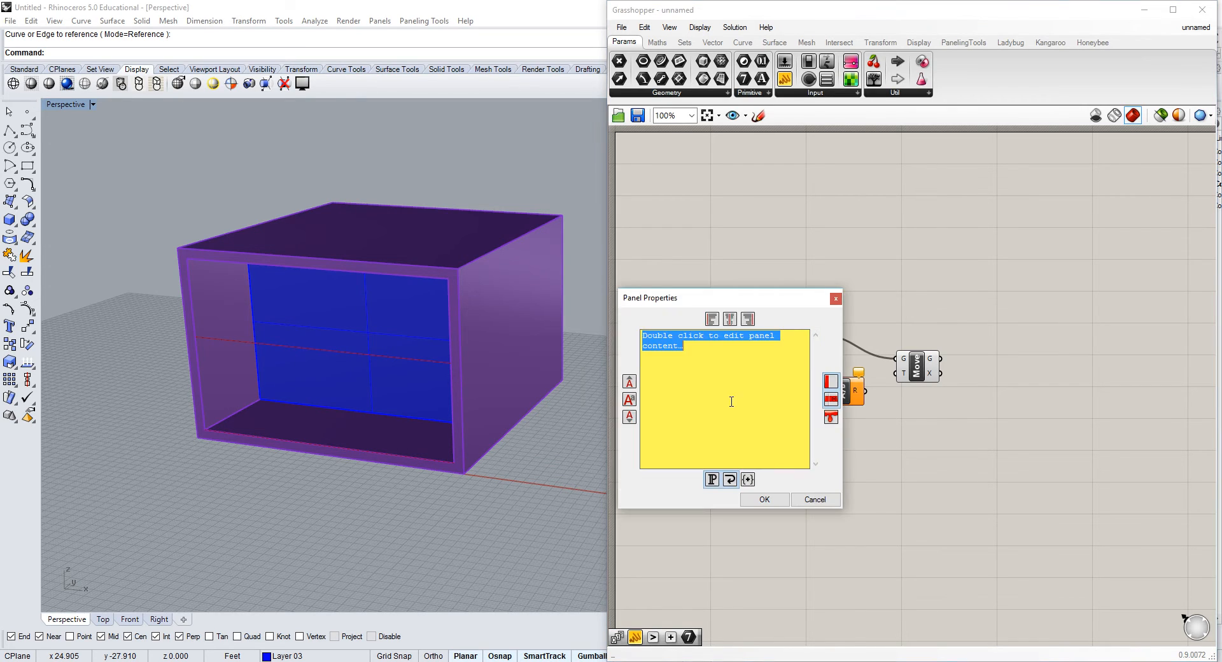
type("12")
left_click(779, 499)
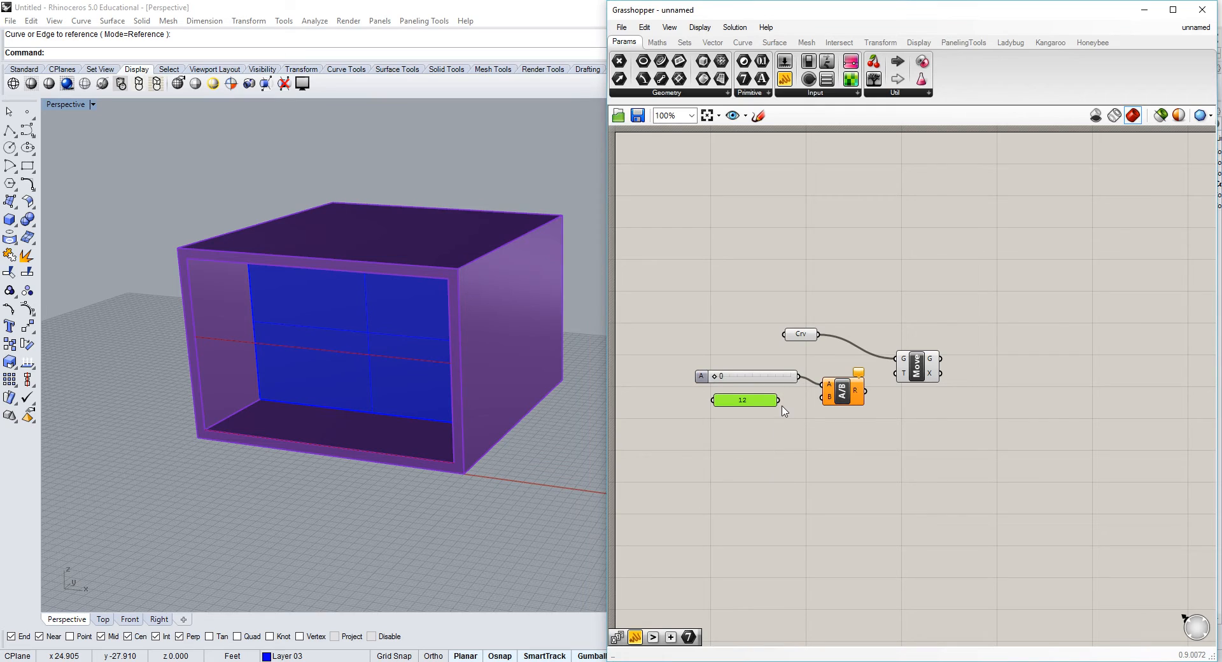
mouse_move(779, 401)
left_mouse_down()
mouse_move(805, 400)
mouse_move(747, 402)
mouse_move(788, 407)
left_mouse_up()
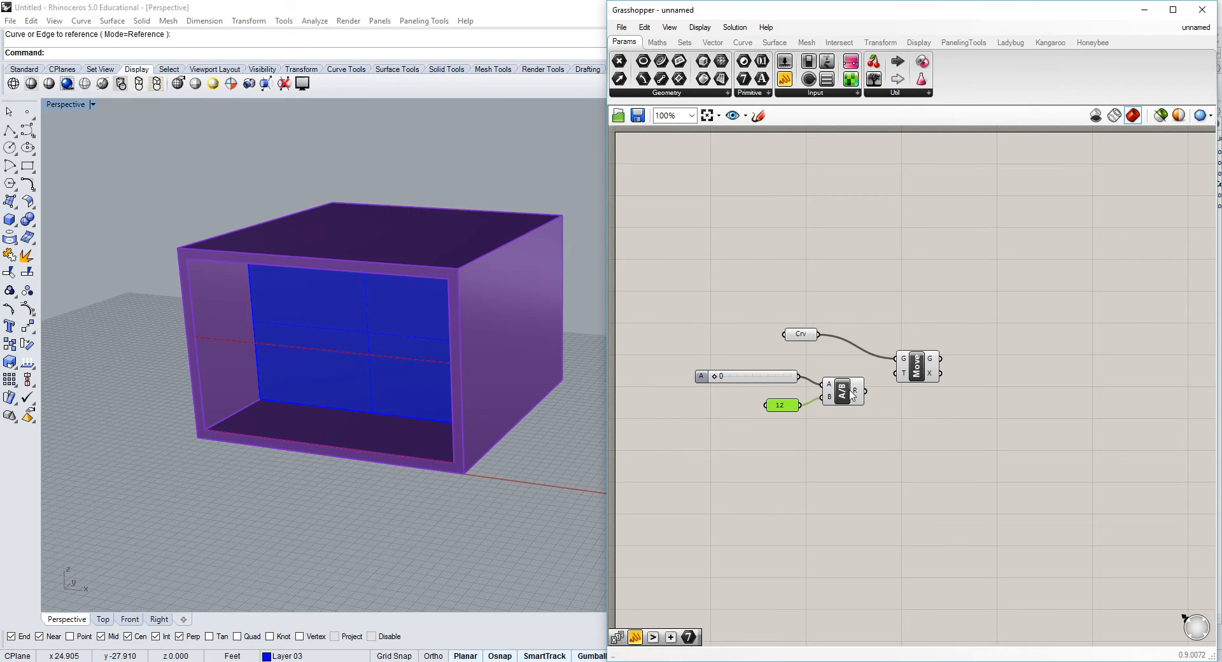
Try driving Move's motion input directly with the Division result, with the slider set to 4.
left_click_drag(865, 391, 895, 373)
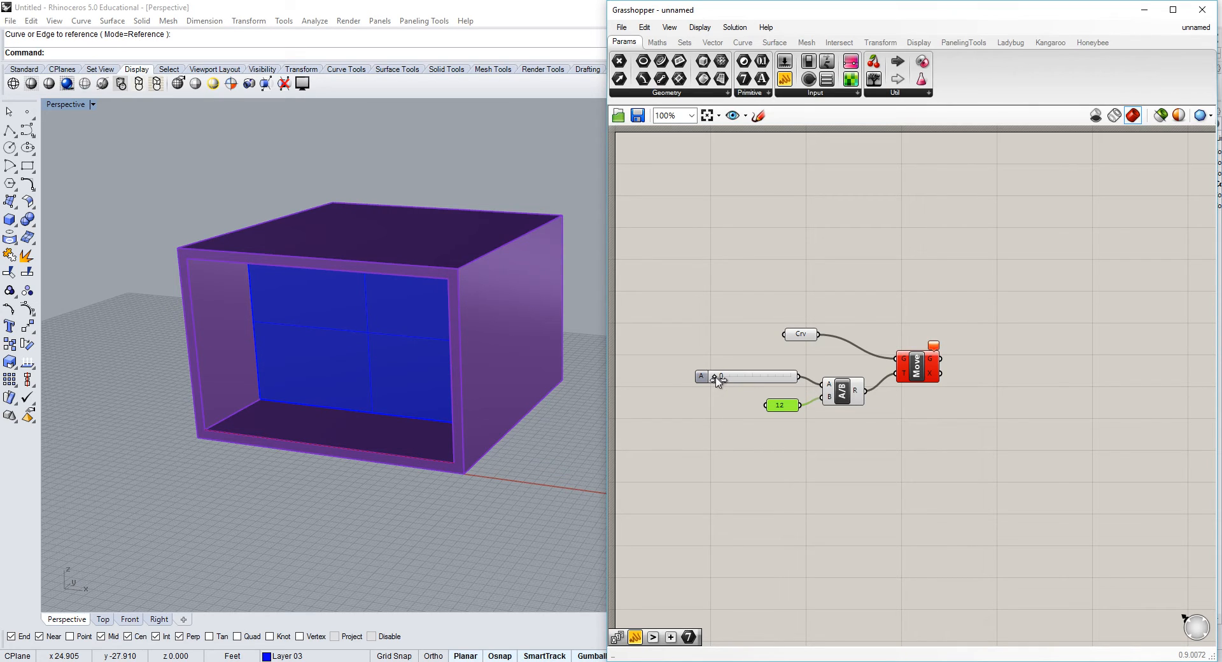
left_click_drag(717, 380, 726, 380)
left_click(833, 364)
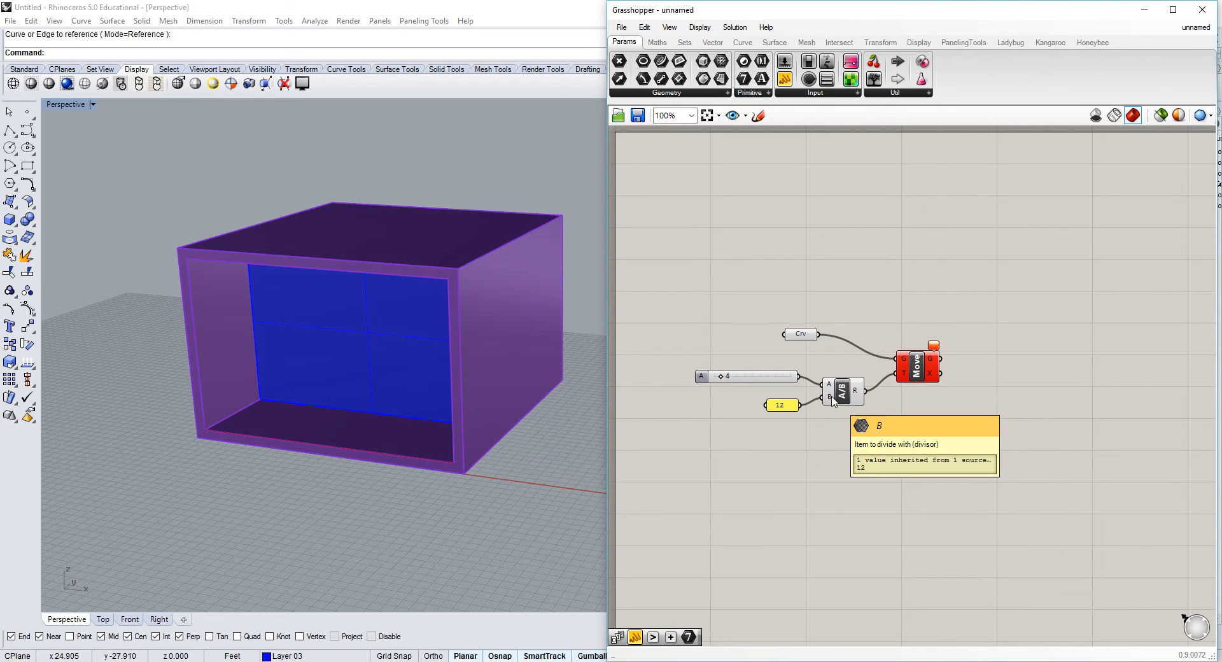
Insert a Unit Z component between the Division result and Move's motion input, spacing the components to make room.
left_click_drag(780, 405, 728, 408)
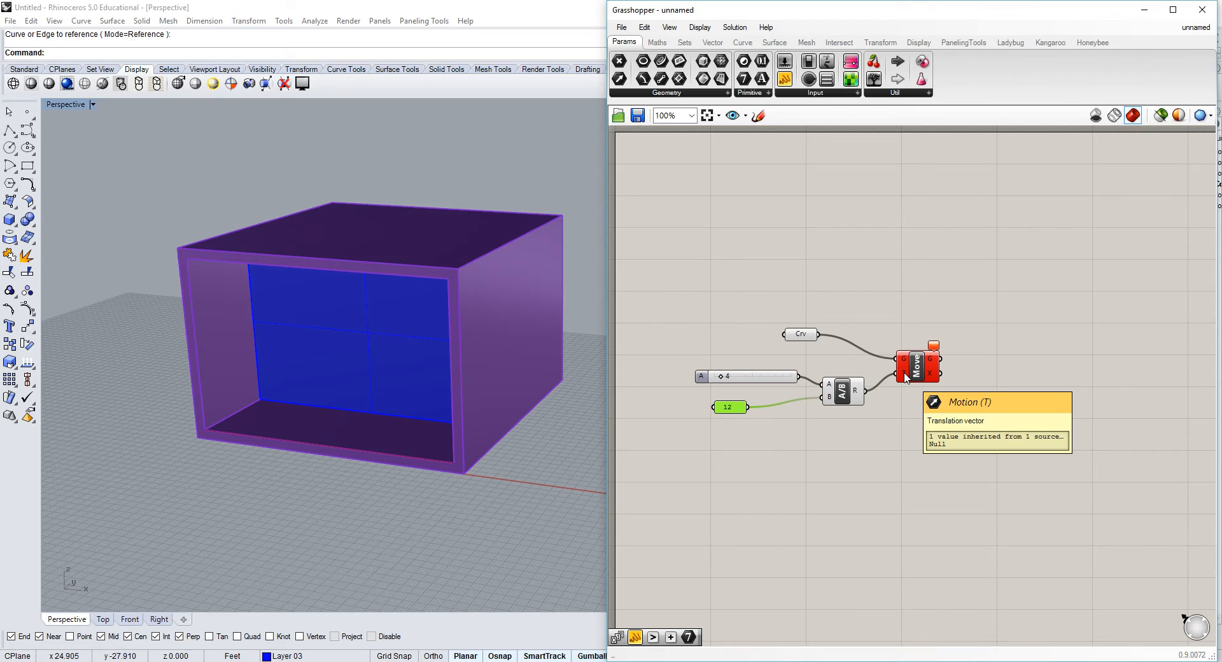
mouse_move(936, 348)
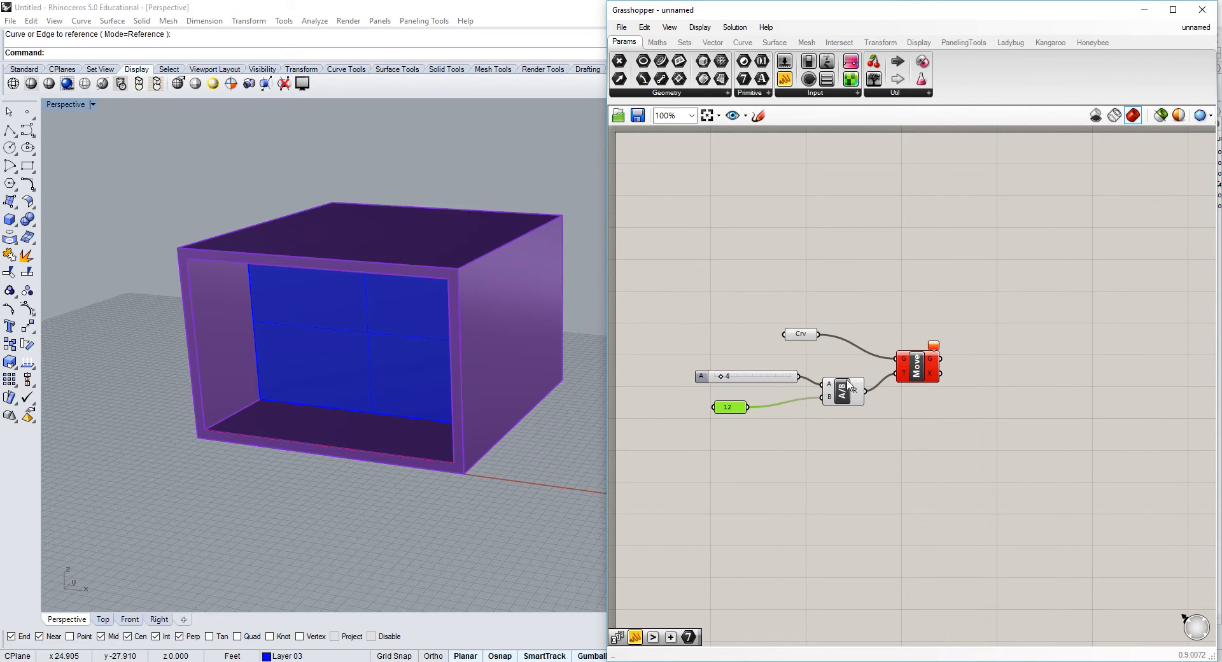
left_click_drag(916, 376, 963, 355)
left_click(908, 259)
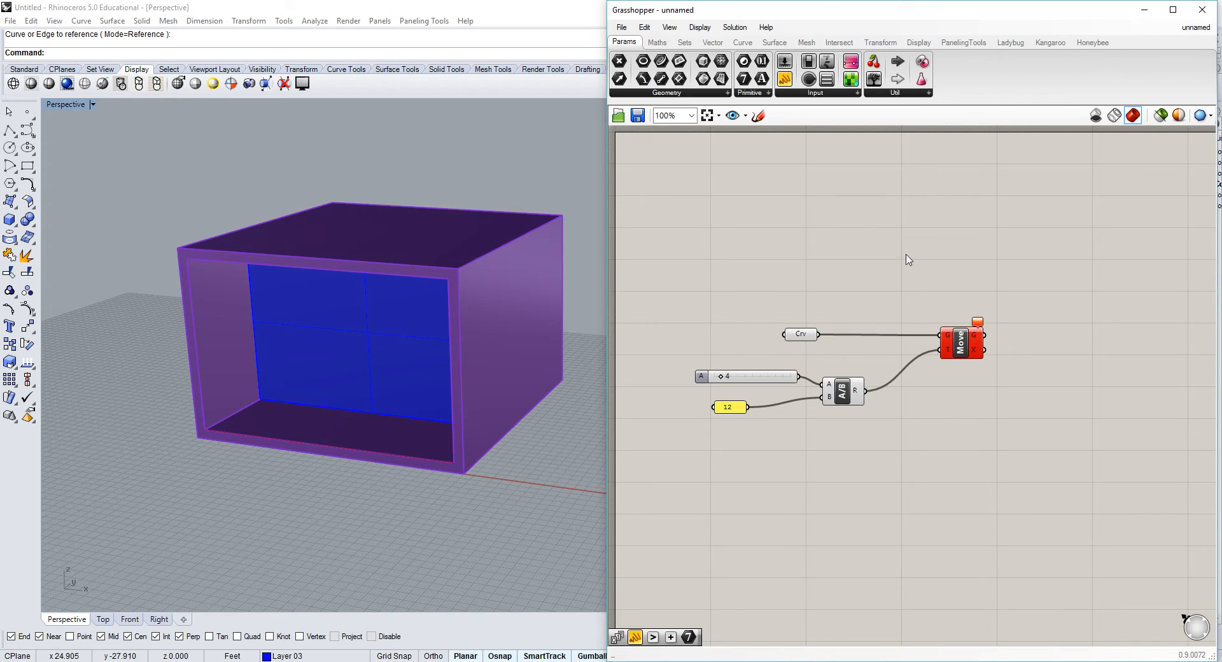
left_click(713, 42)
left_click(879, 94)
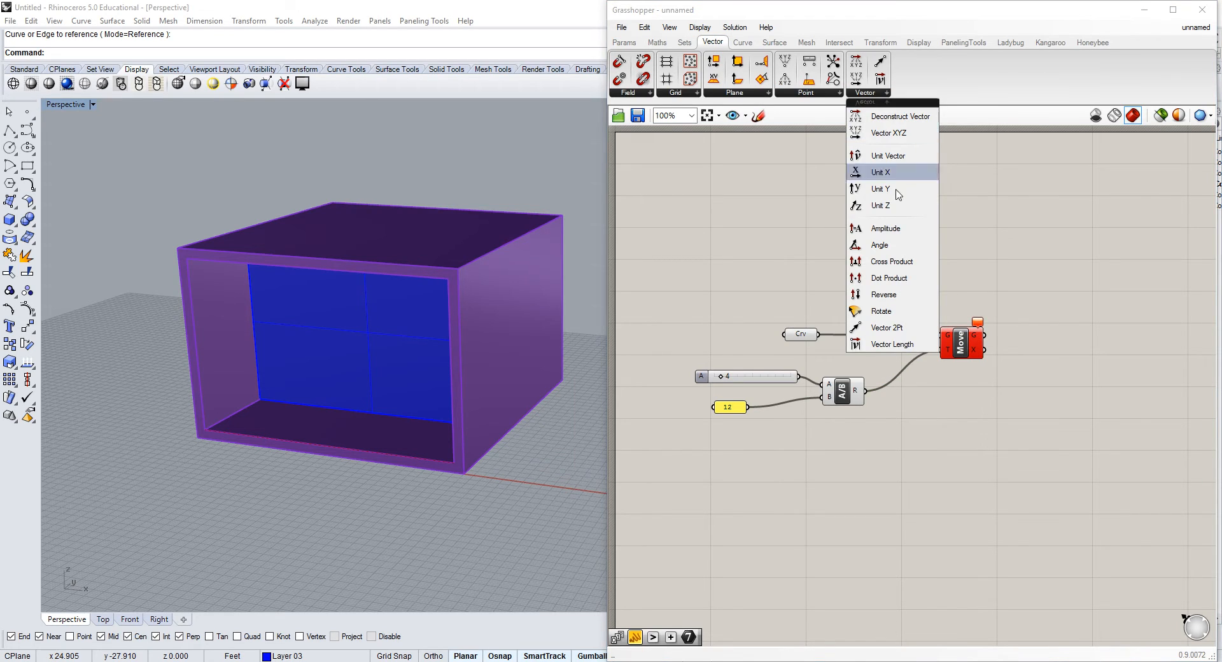
left_click(885, 206)
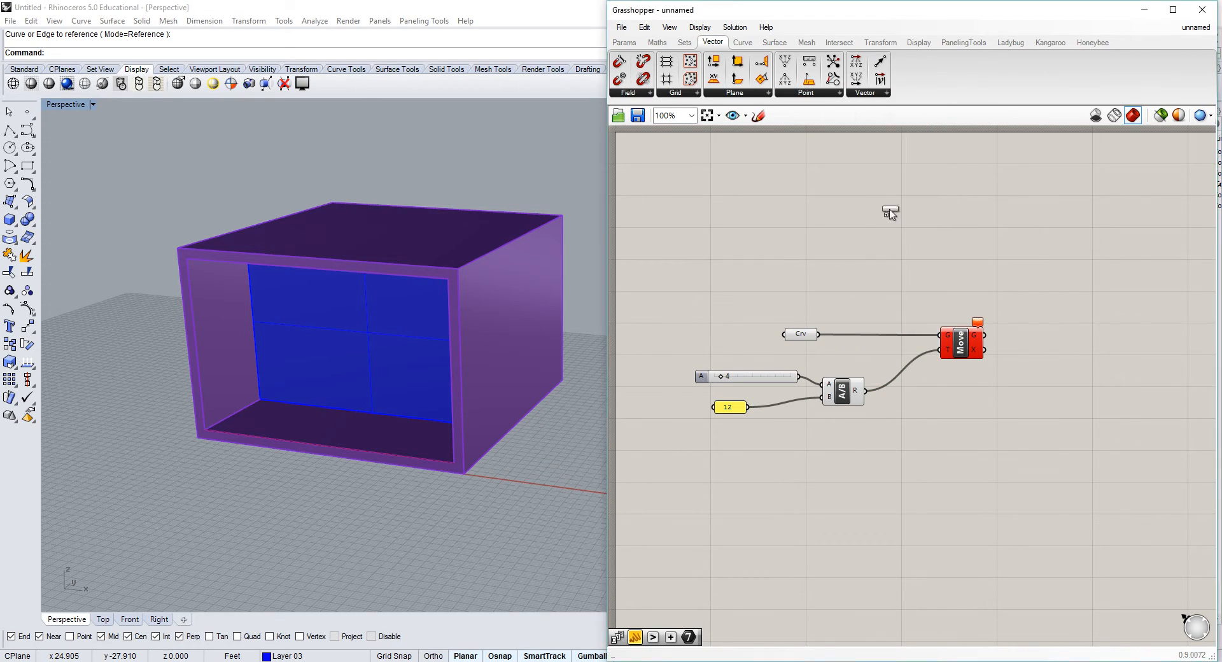
left_click(898, 367)
left_click_drag(866, 390, 940, 352)
left_click(947, 285)
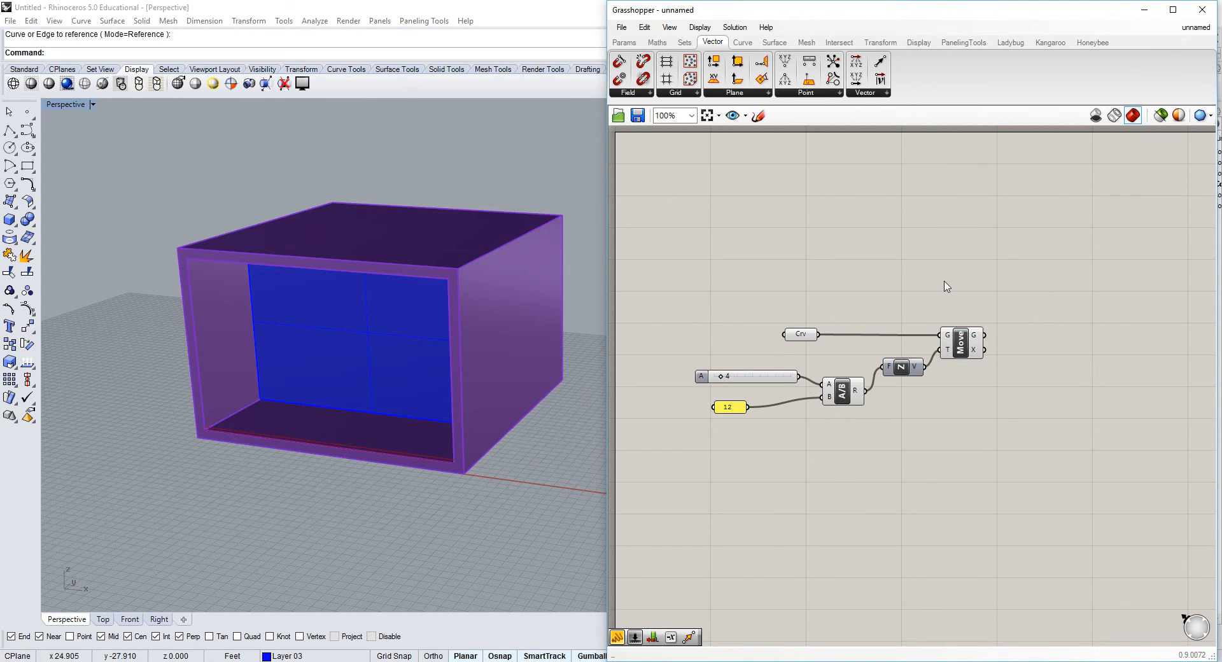
Test the line's vertical movement by setting the slider to 48 and 18.
scroll(746, 382, "up", 4)
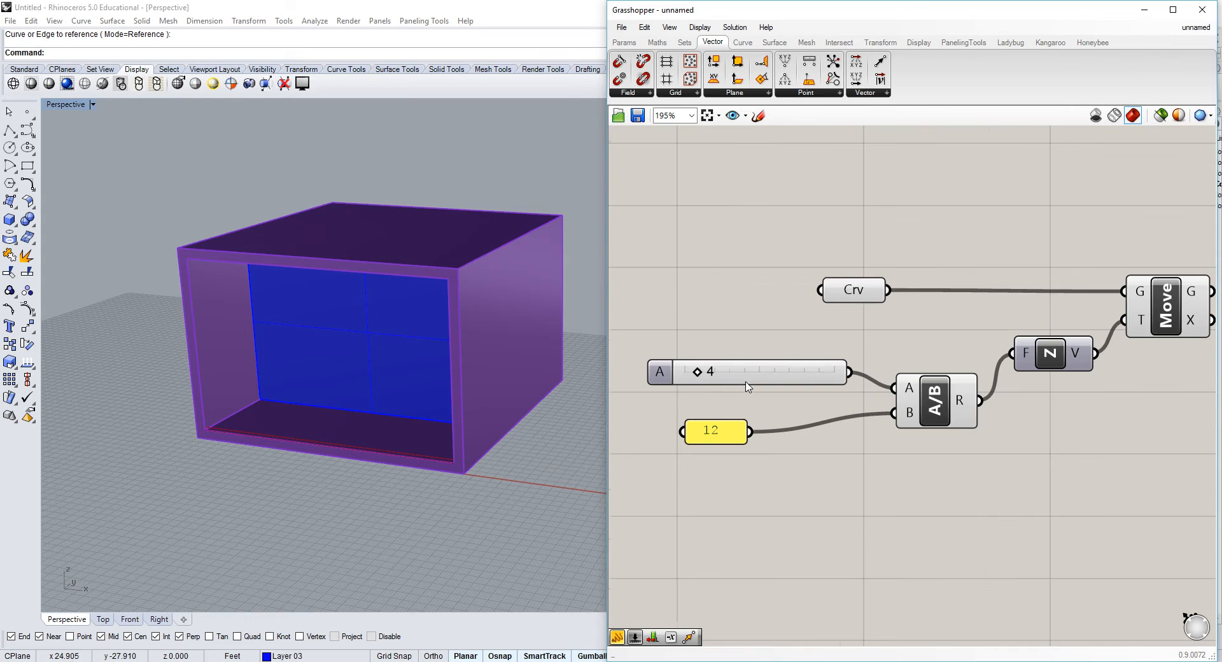
left_click_drag(700, 372, 850, 375)
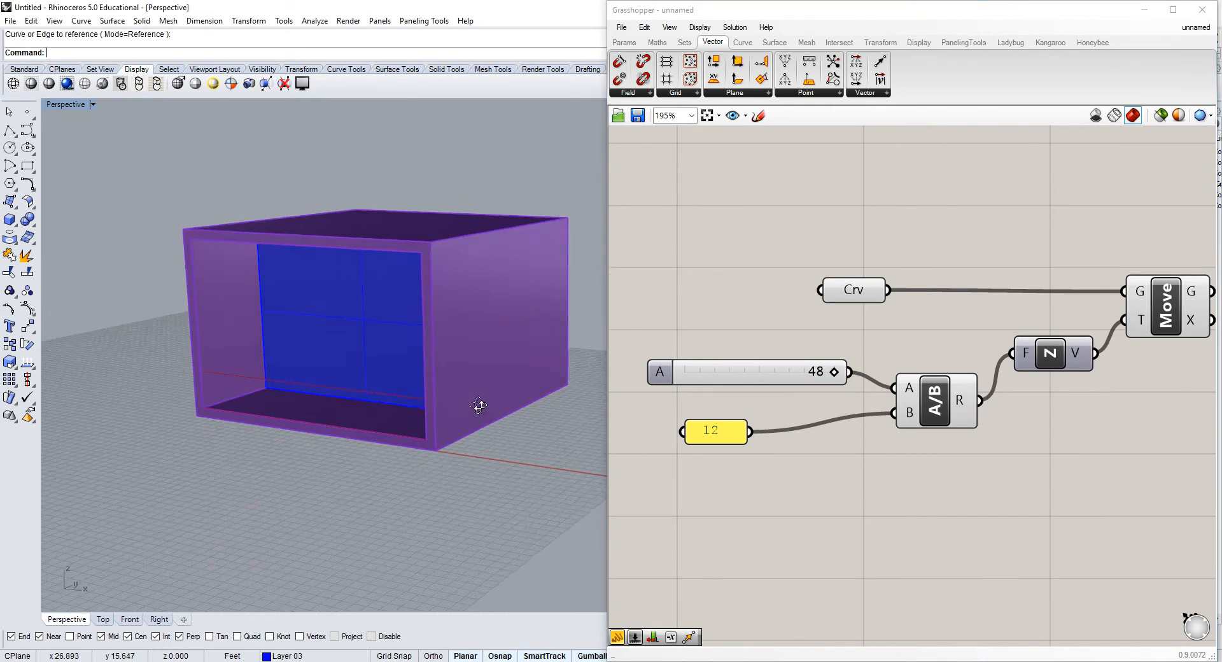
left_click_drag(833, 372, 741, 373)
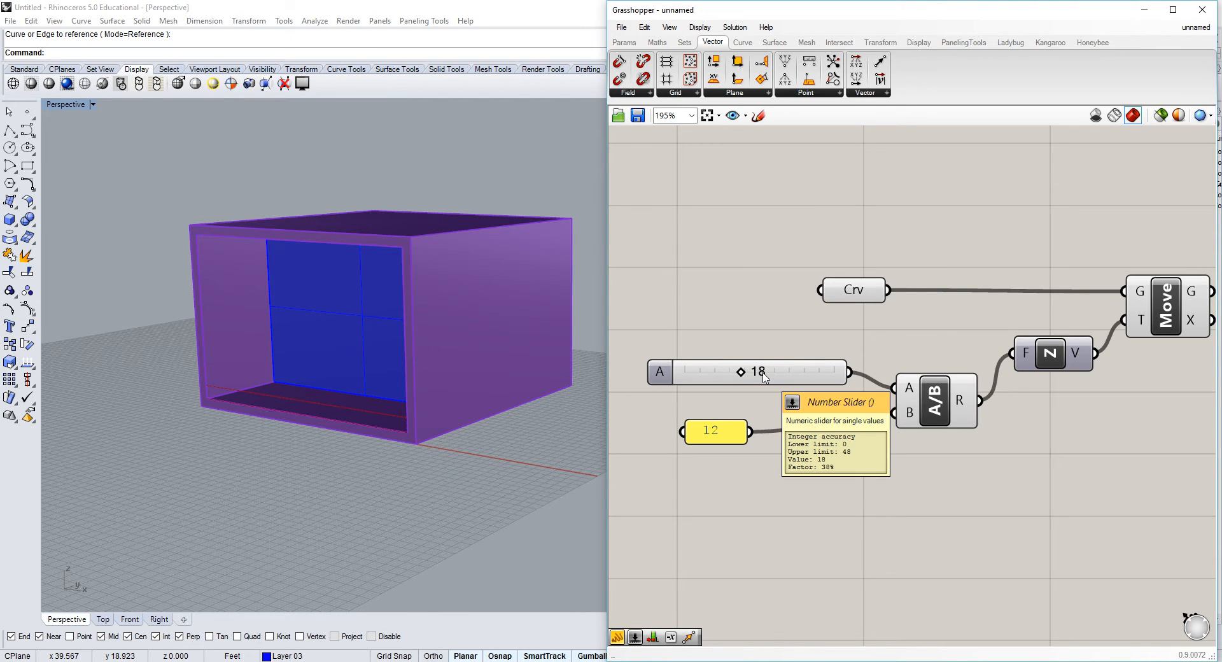
Set the number slider to 6 and inspect the moved line at the bottom of the box's opening.
double_click(765, 377)
type("6")
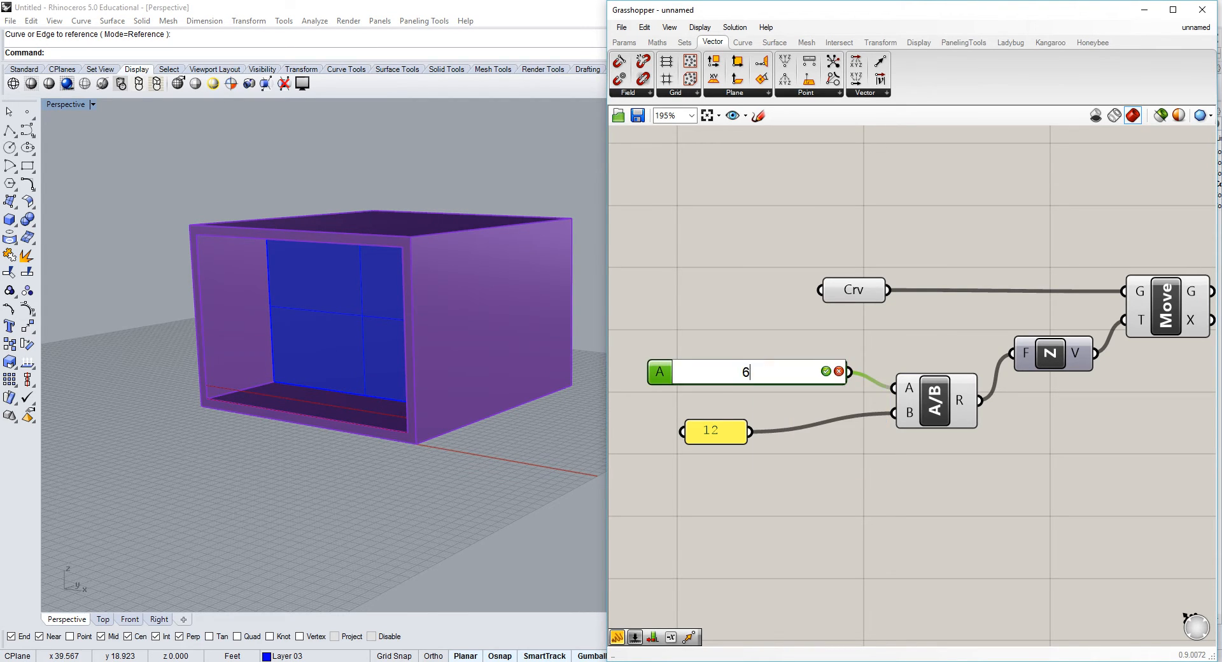
left_click(826, 371)
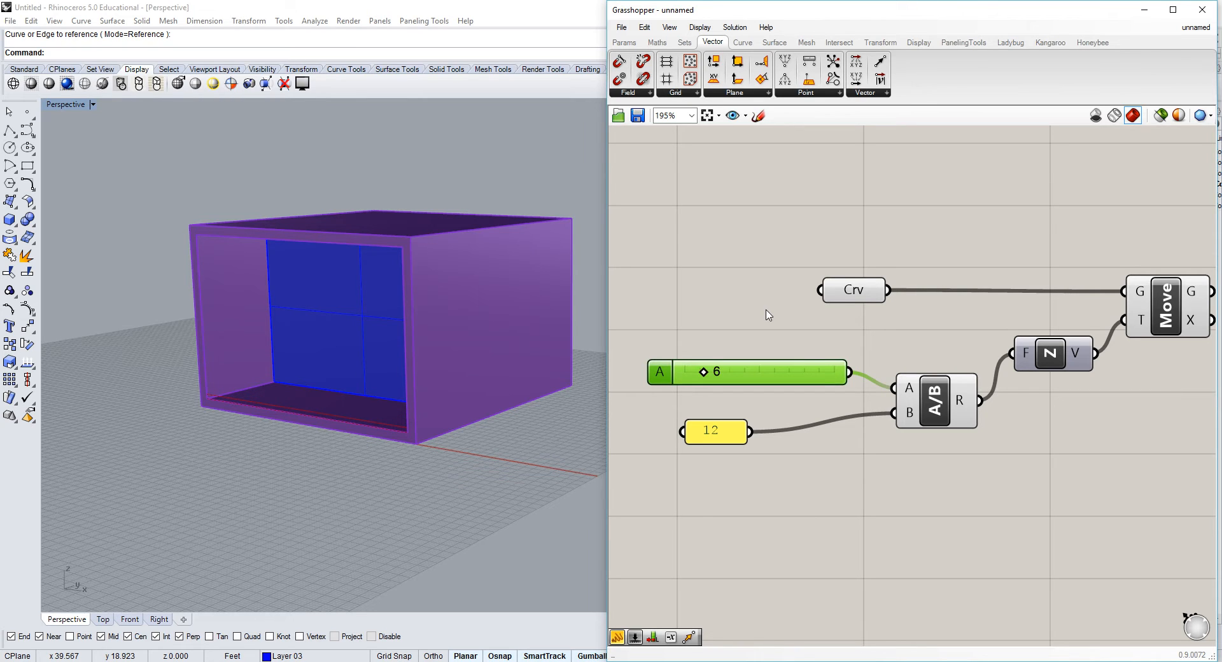
left_click(693, 310)
scroll(409, 427, "up", 5)
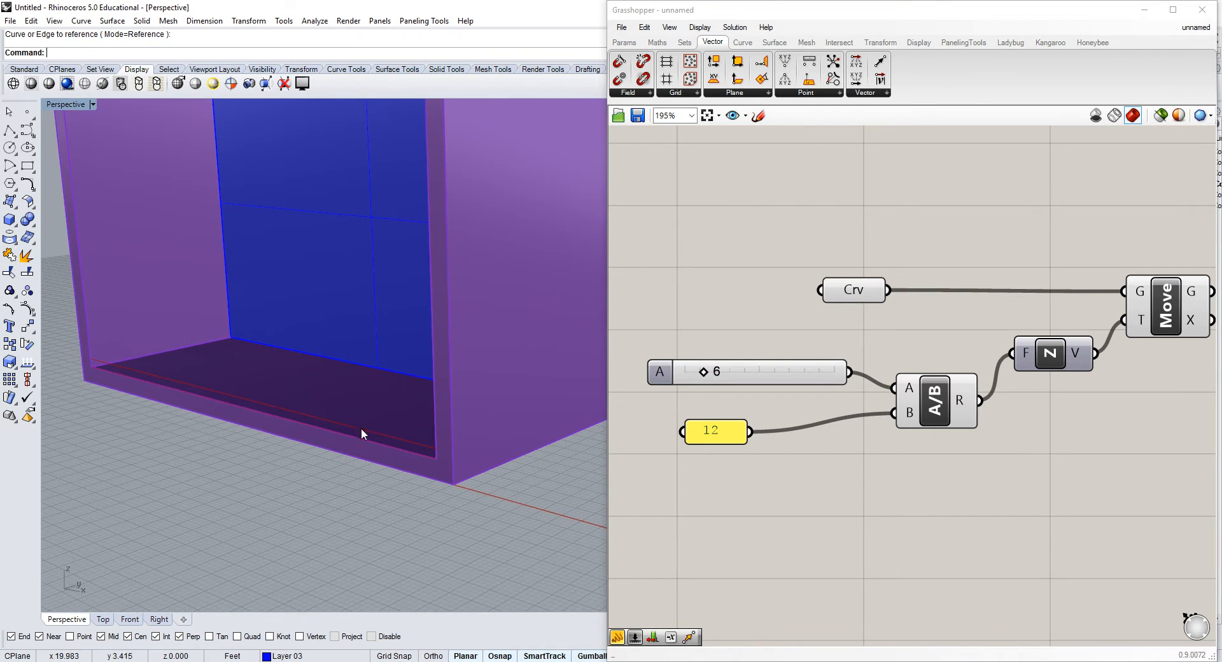
scroll(451, 421, "down", 4)
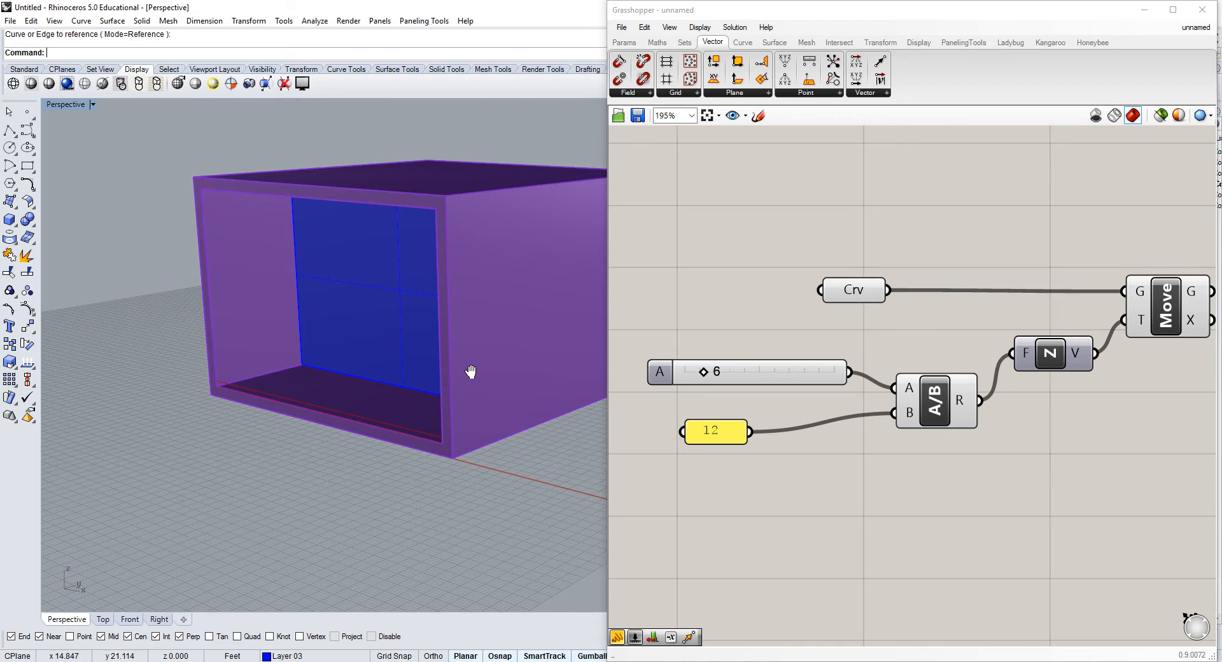
right_click_drag(471, 371, 395, 391, "shift")
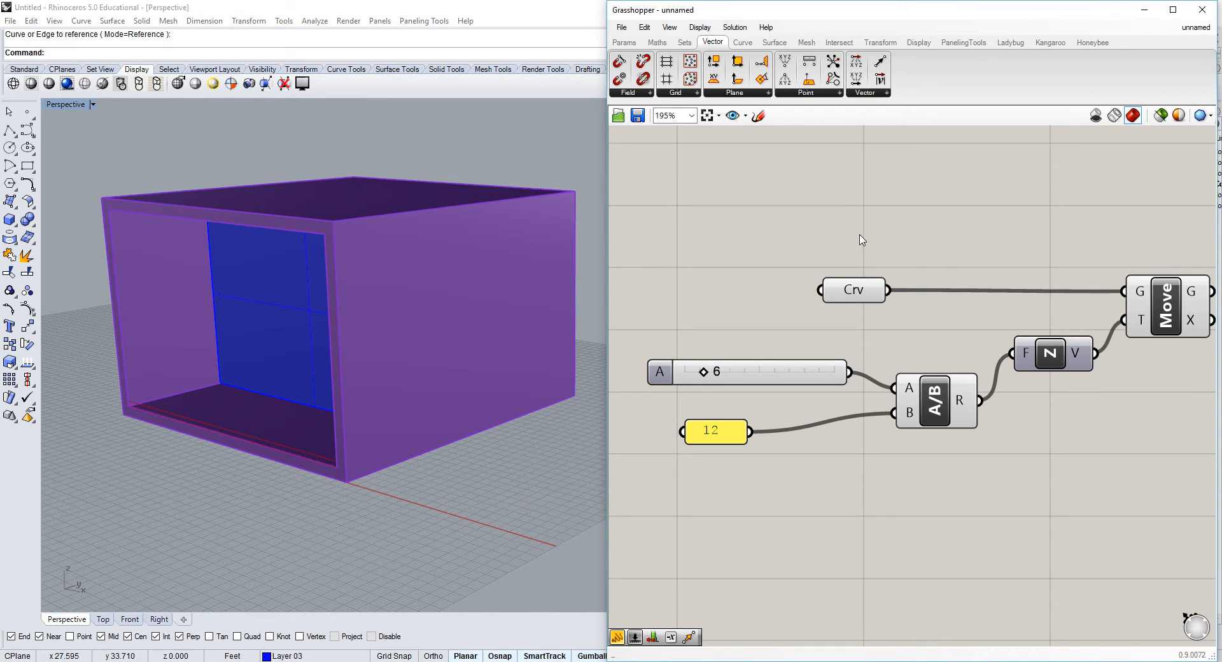
Rearrange the canvas so Unit Z lines up with Division's output and the Curve parameter sits above it, close to Move.
scroll(904, 284, "down", 2)
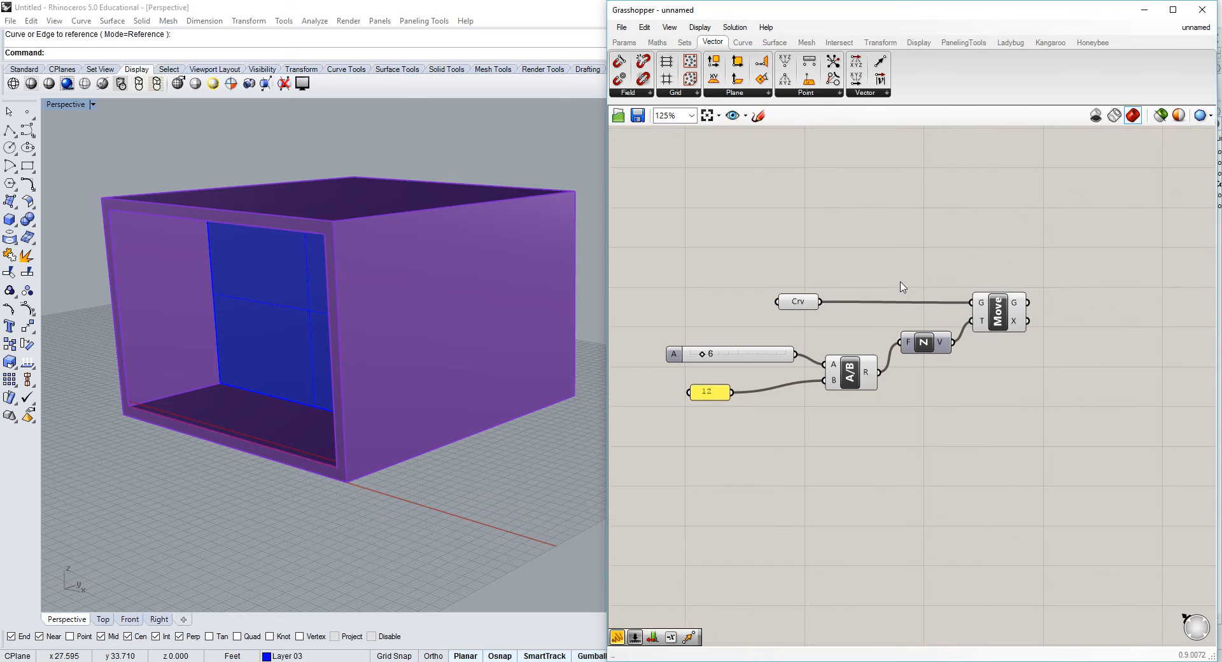
left_click(1000, 310)
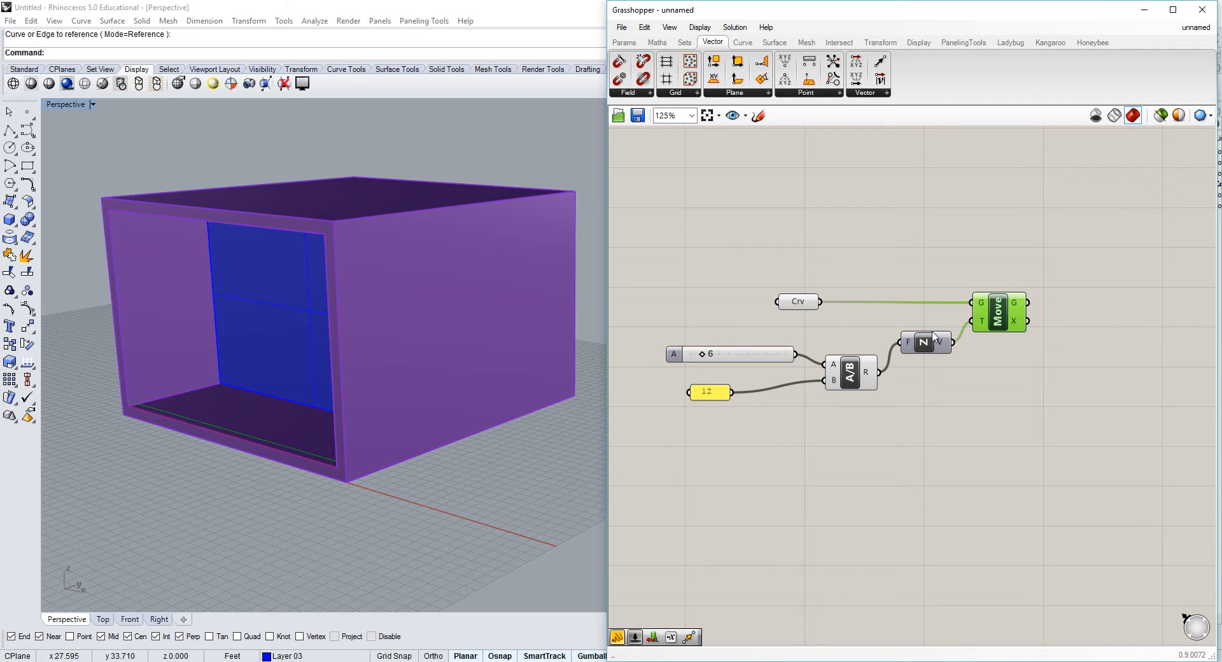
left_click_drag(931, 348, 928, 373)
left_click(991, 318)
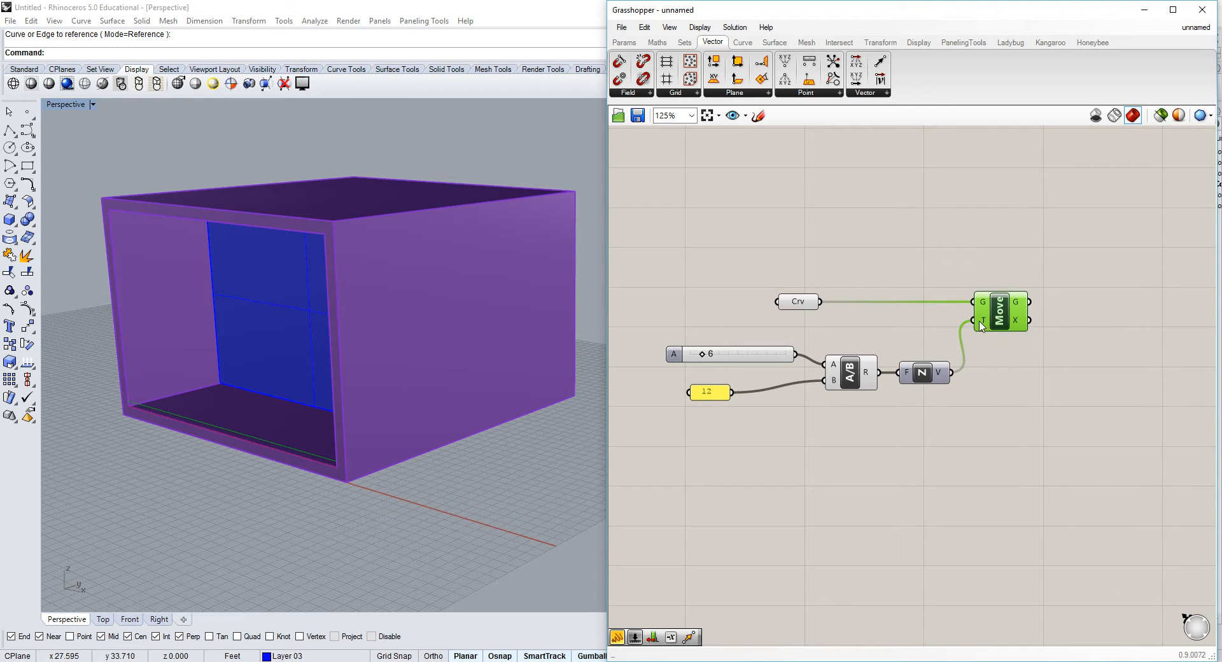
mouse_move(834, 368)
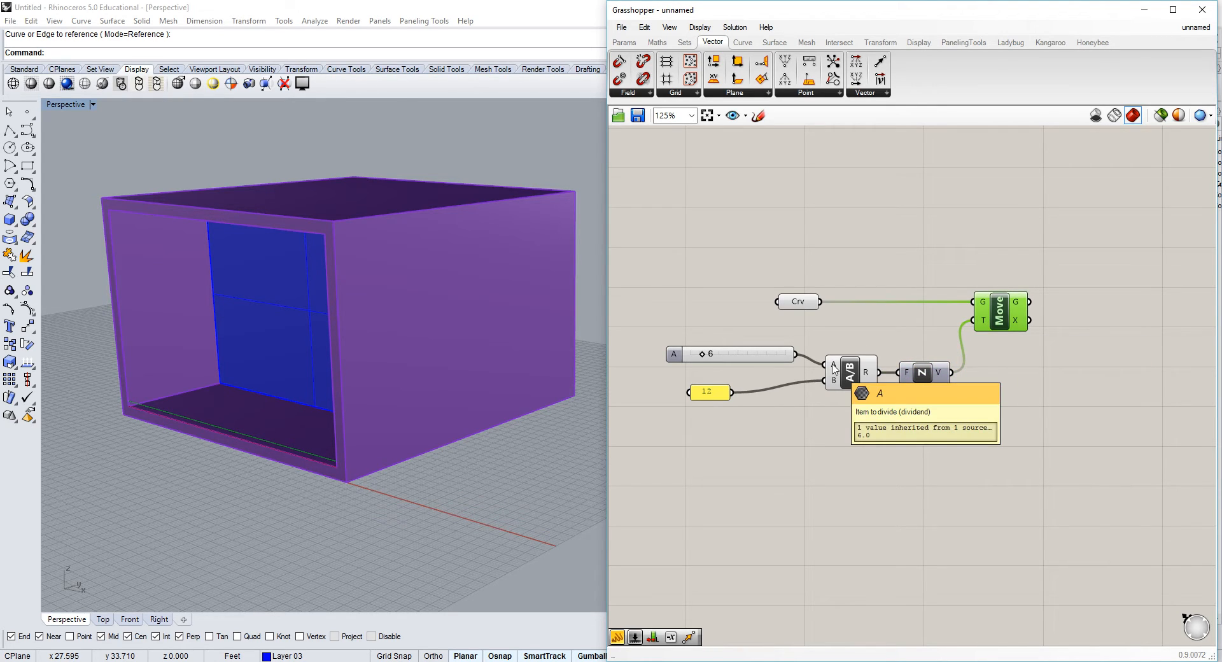
left_click(798, 301)
left_click_drag(798, 301, 928, 279)
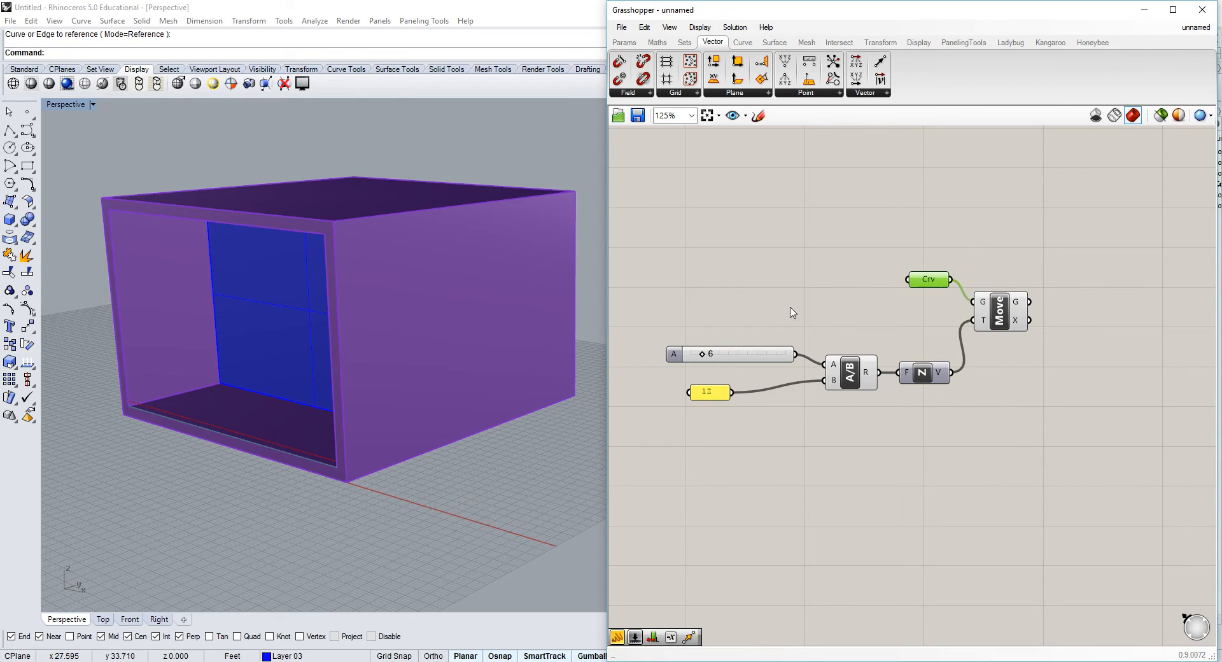
left_click(793, 312)
Add a copy of the number slider set to 42 as a second source for Division's A input.
left_click(751, 359)
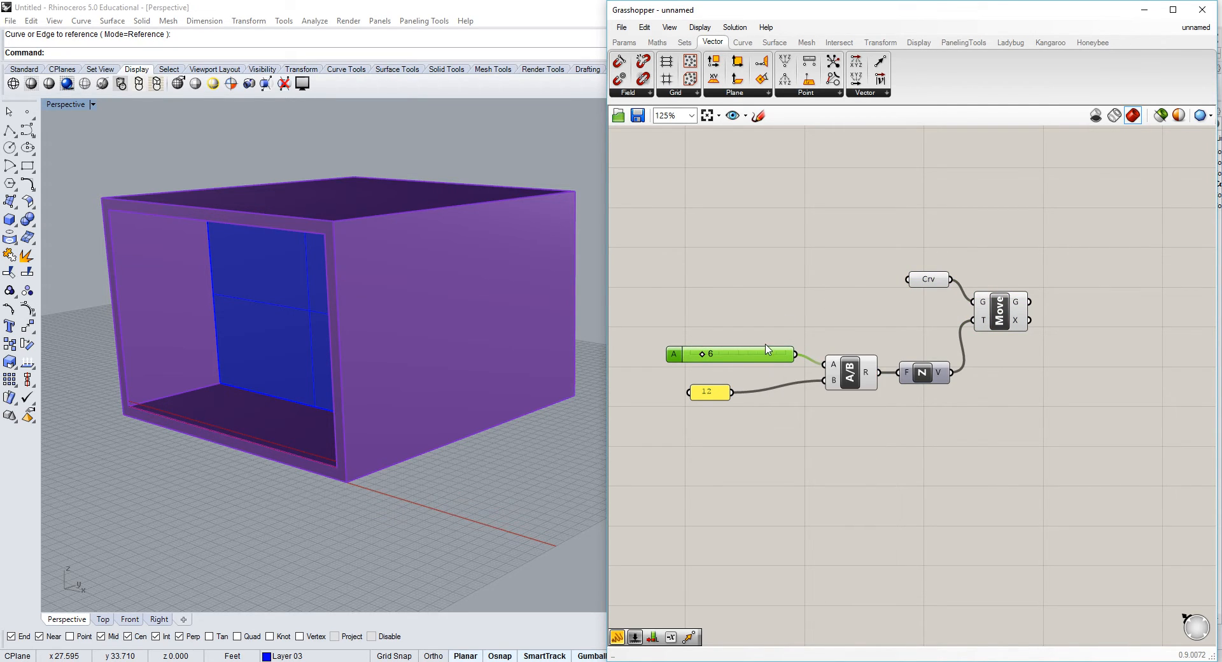
left_click_drag(773, 355, 775, 340)
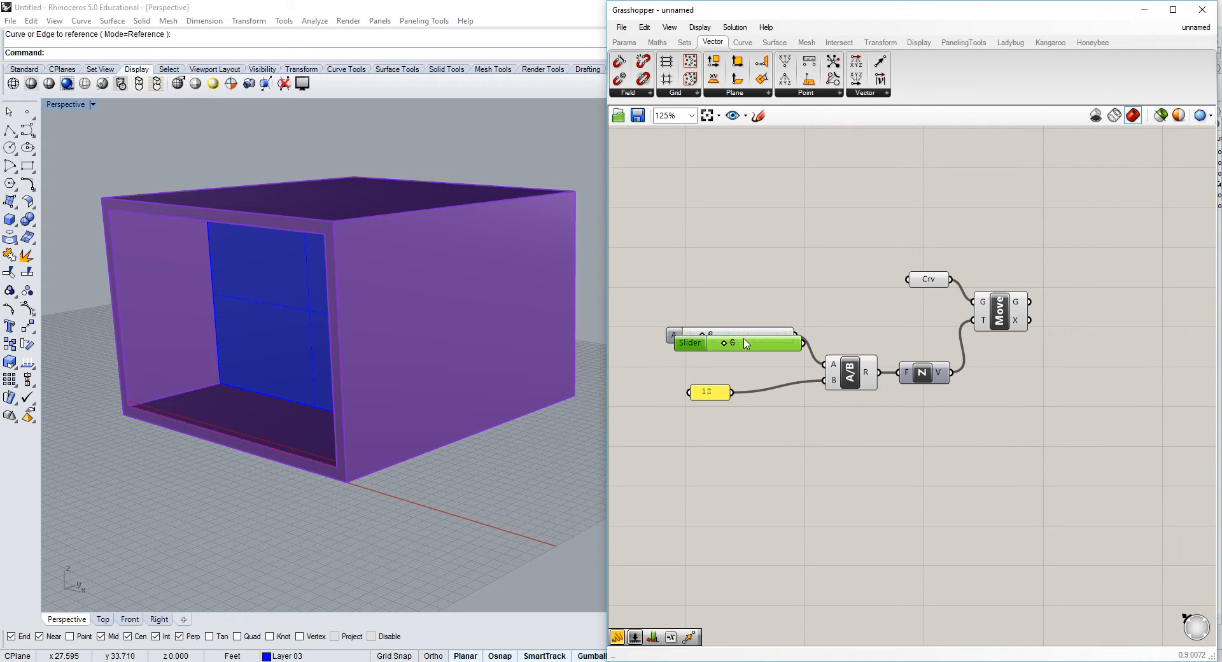
left_click_drag(743, 337, 739, 360, "alt")
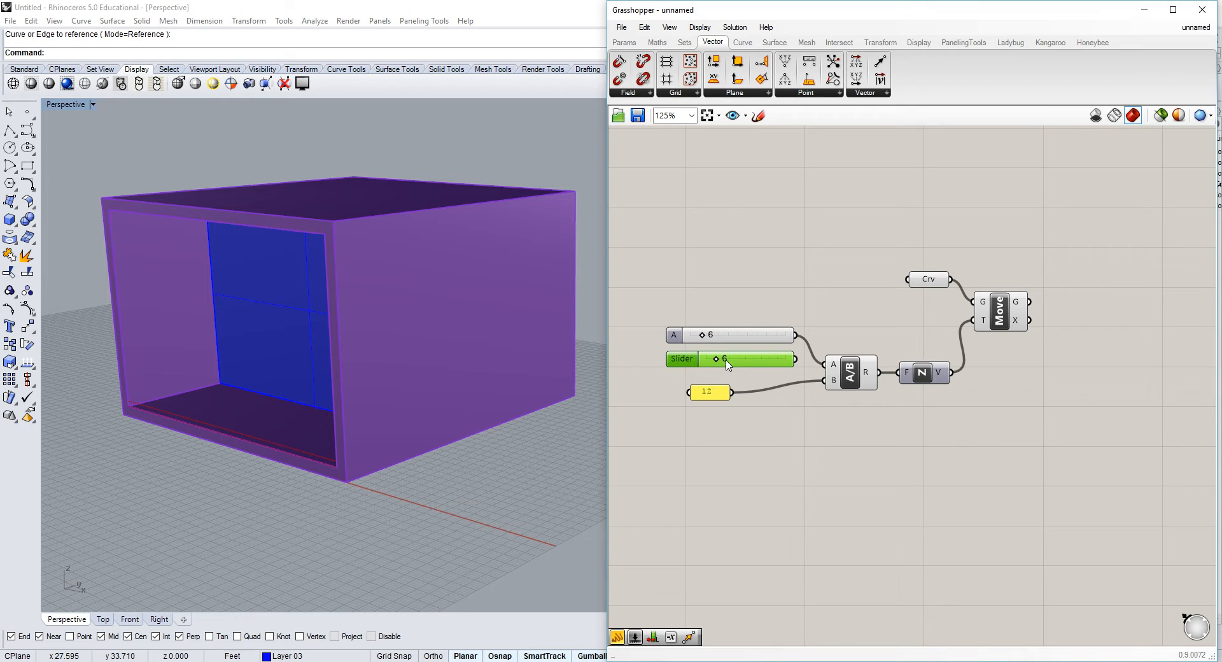
double_click(727, 361)
type("42")
left_click(773, 359)
left_click_drag(795, 359, 825, 365)
Examine the Unit Z output vectors and the moved lines across the box's front opening.
mouse_move(835, 372)
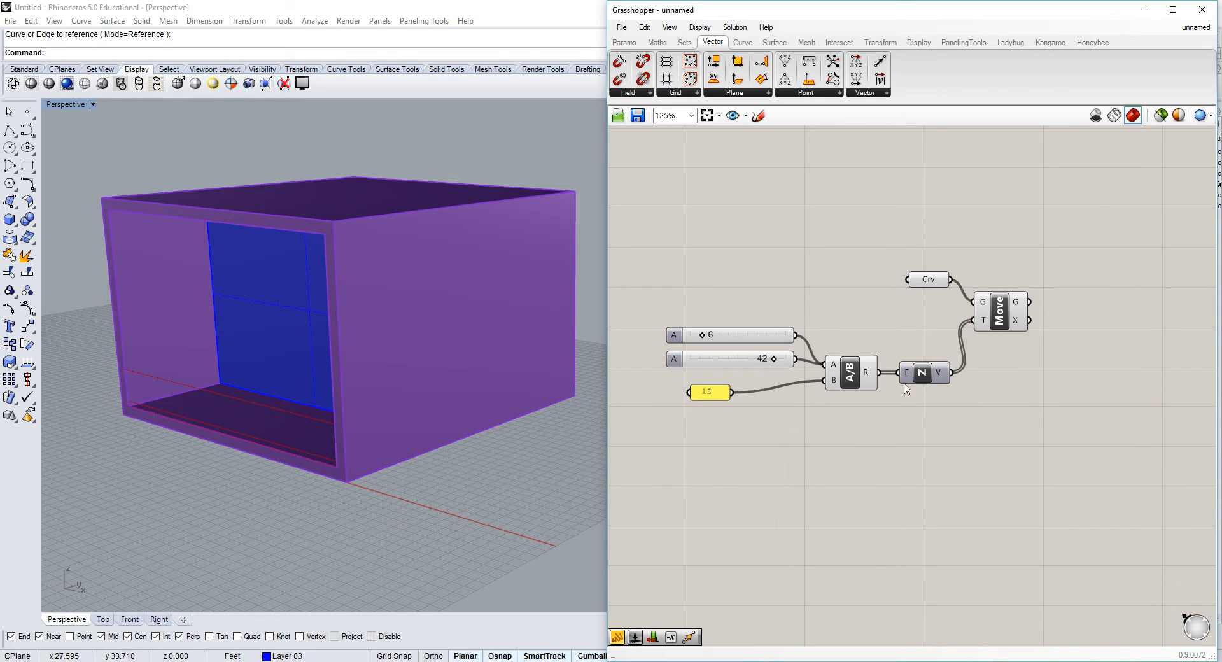
mouse_move(938, 376)
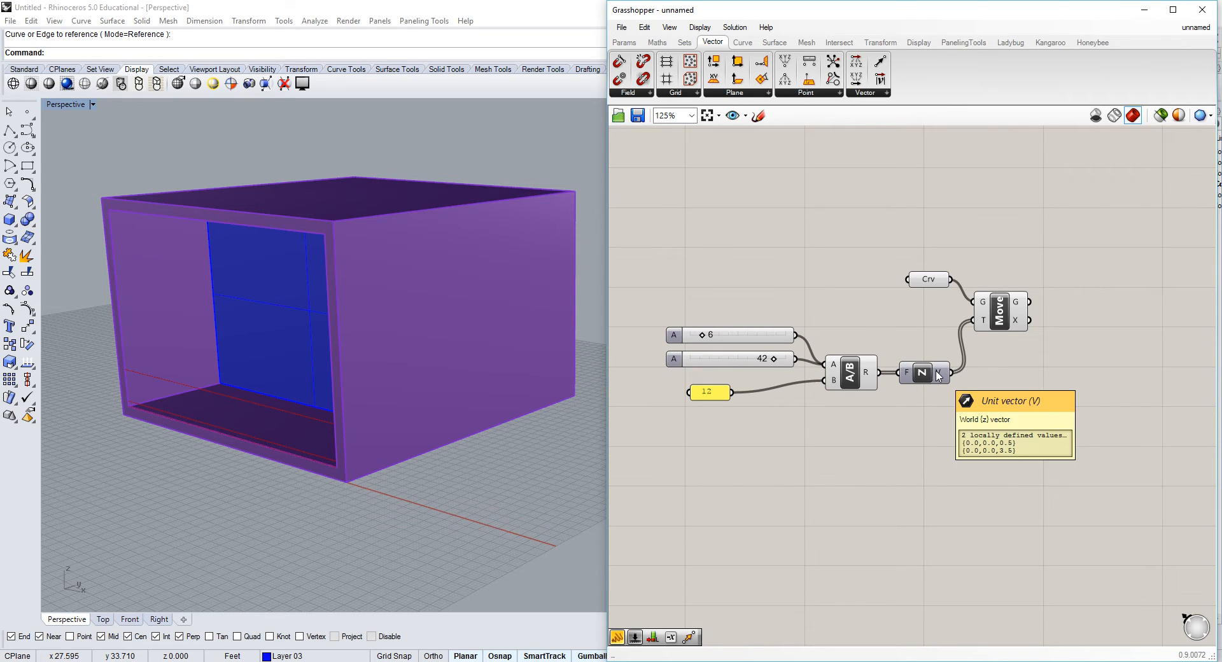
left_click(1001, 324)
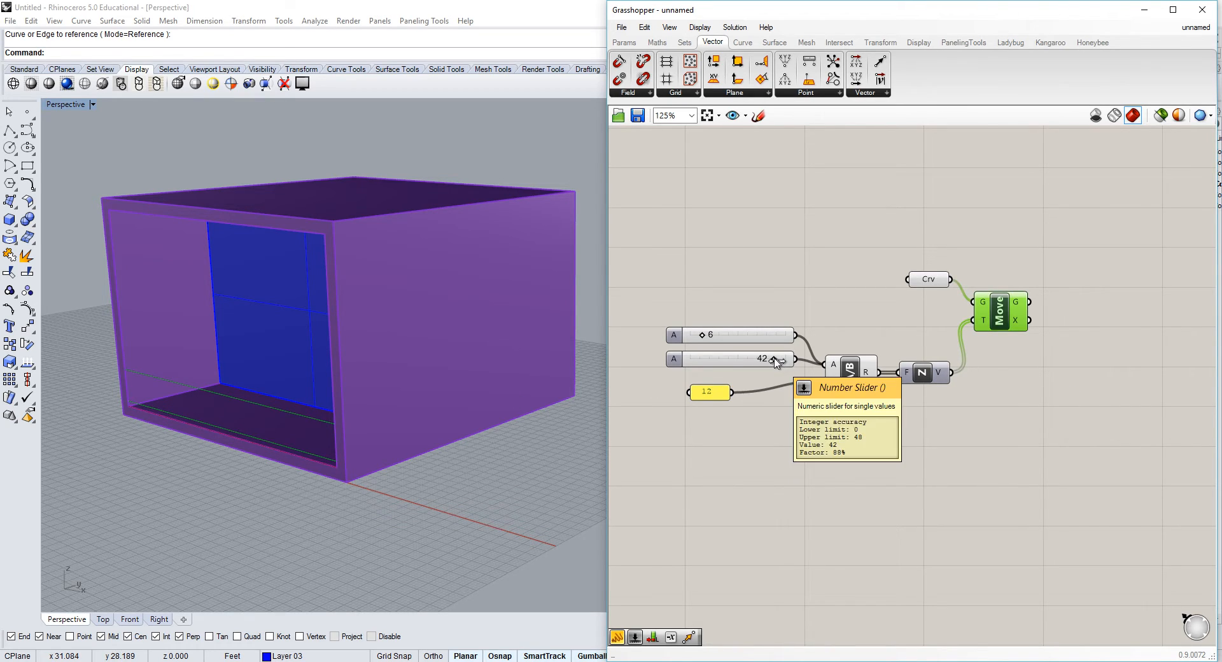
mouse_move(774, 361)
left_mouse_down()
mouse_move(733, 361)
mouse_move(774, 362)
left_mouse_up()
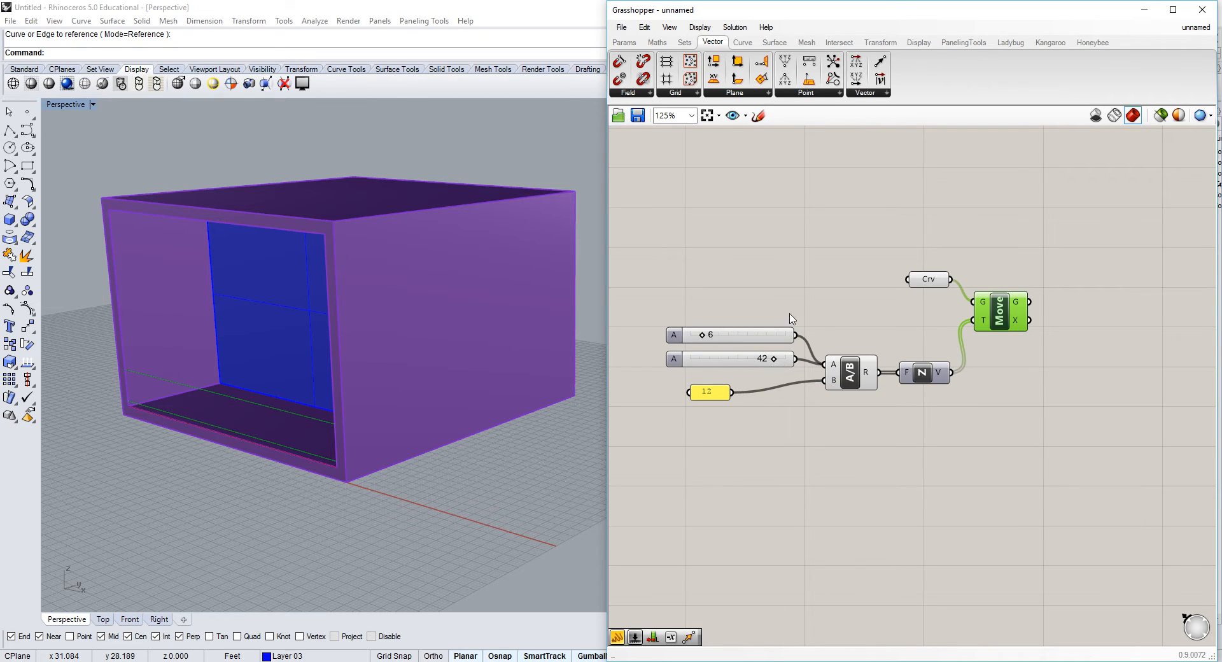
left_click(770, 292)
right_click_drag(837, 302, 820, 305)
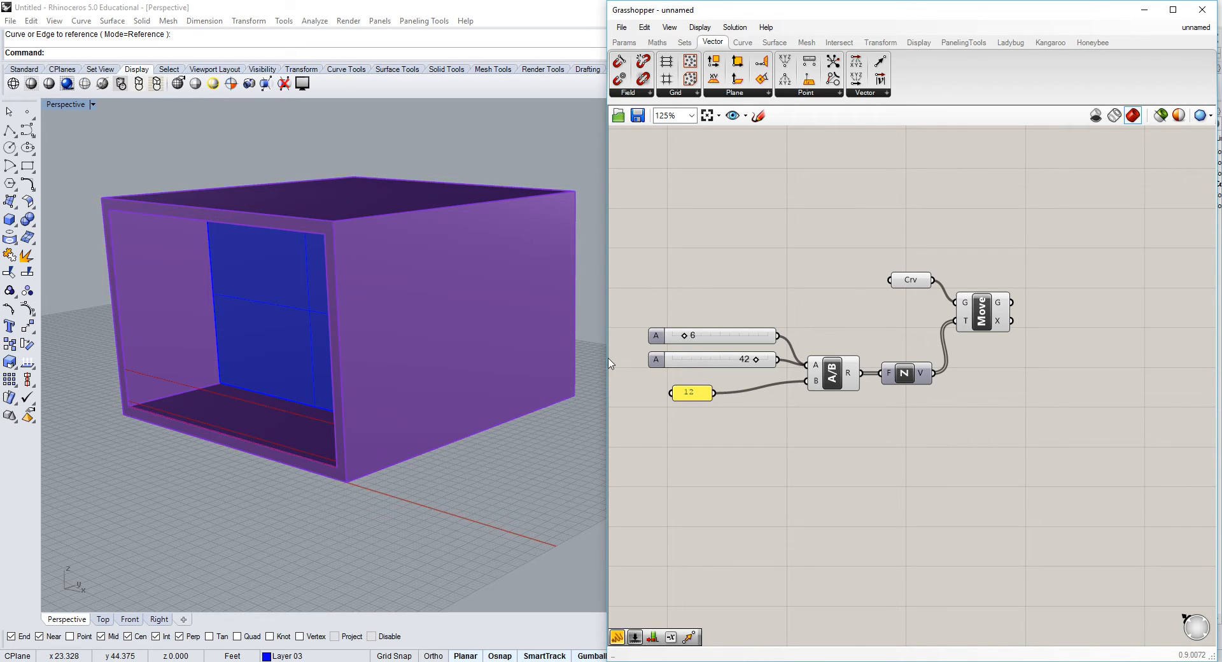
right_click_drag(212, 399, 499, 488)
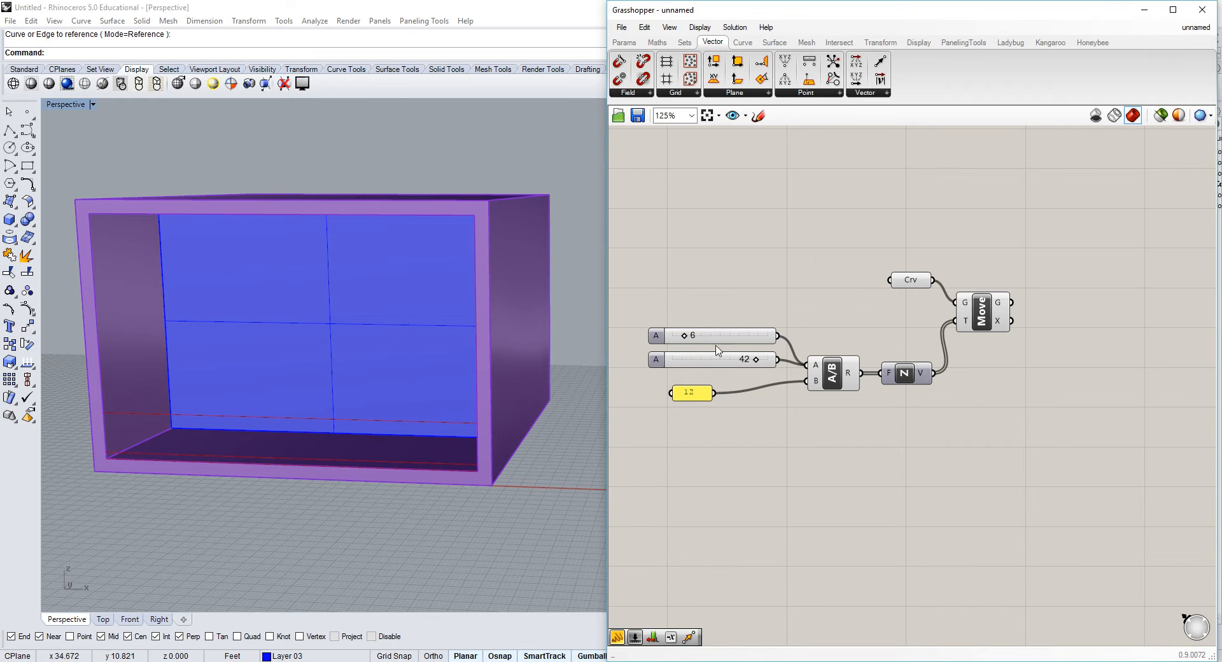
Add a Loft component to the canvas beside the Move component.
right_click_drag(969, 255, 841, 284)
left_click(859, 347)
left_click(881, 283)
right_click_drag(924, 281, 898, 291)
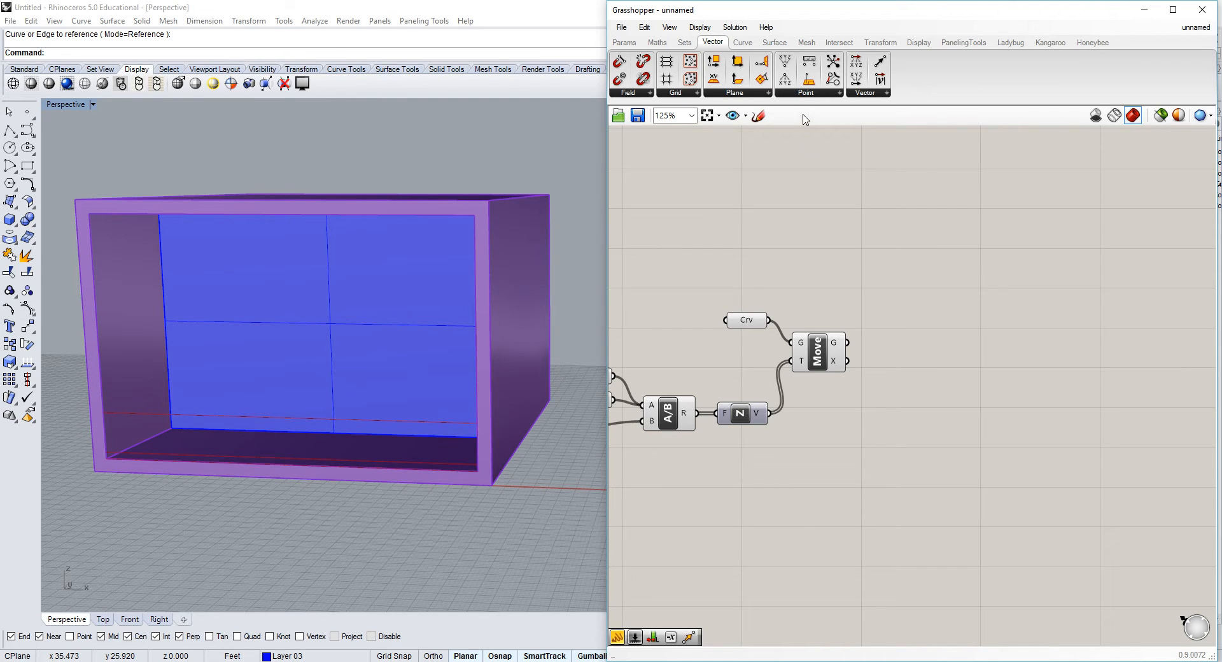
left_click(780, 42)
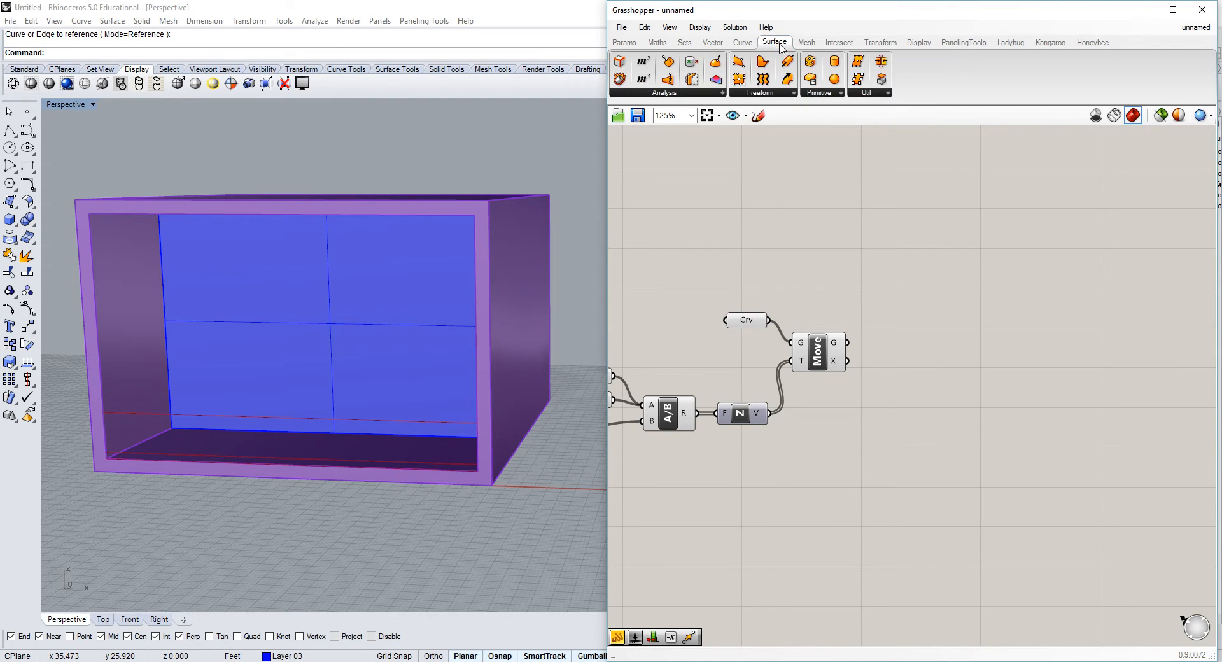
left_click(783, 91)
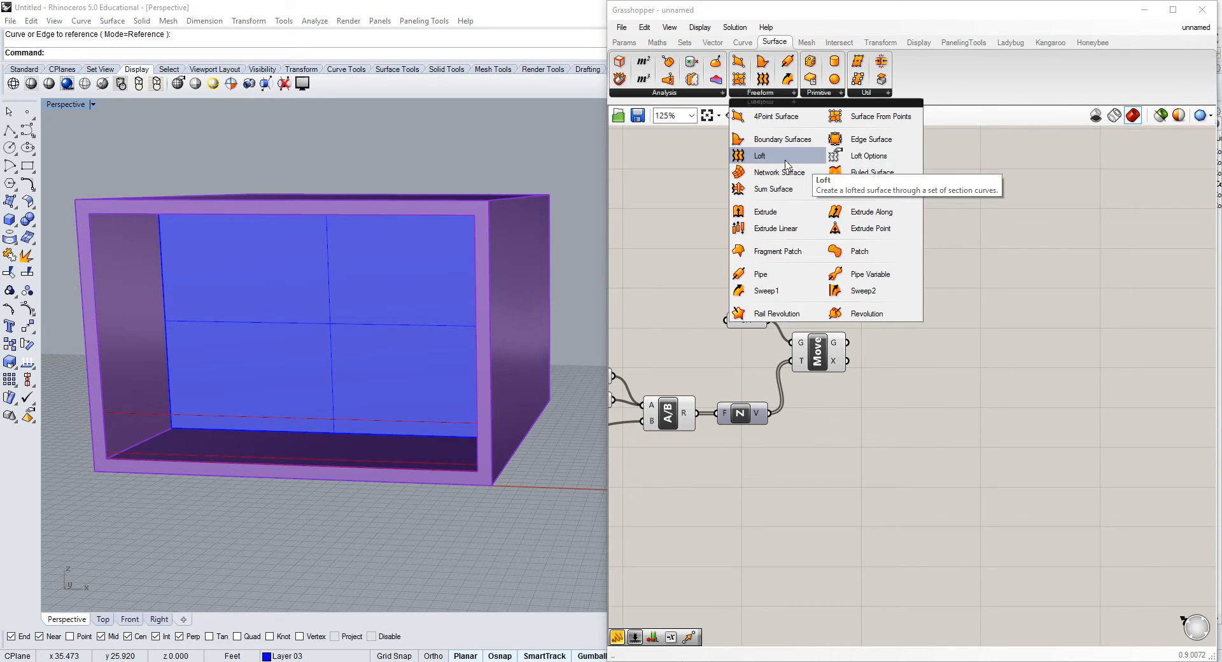
left_click(762, 160)
left_click(914, 316)
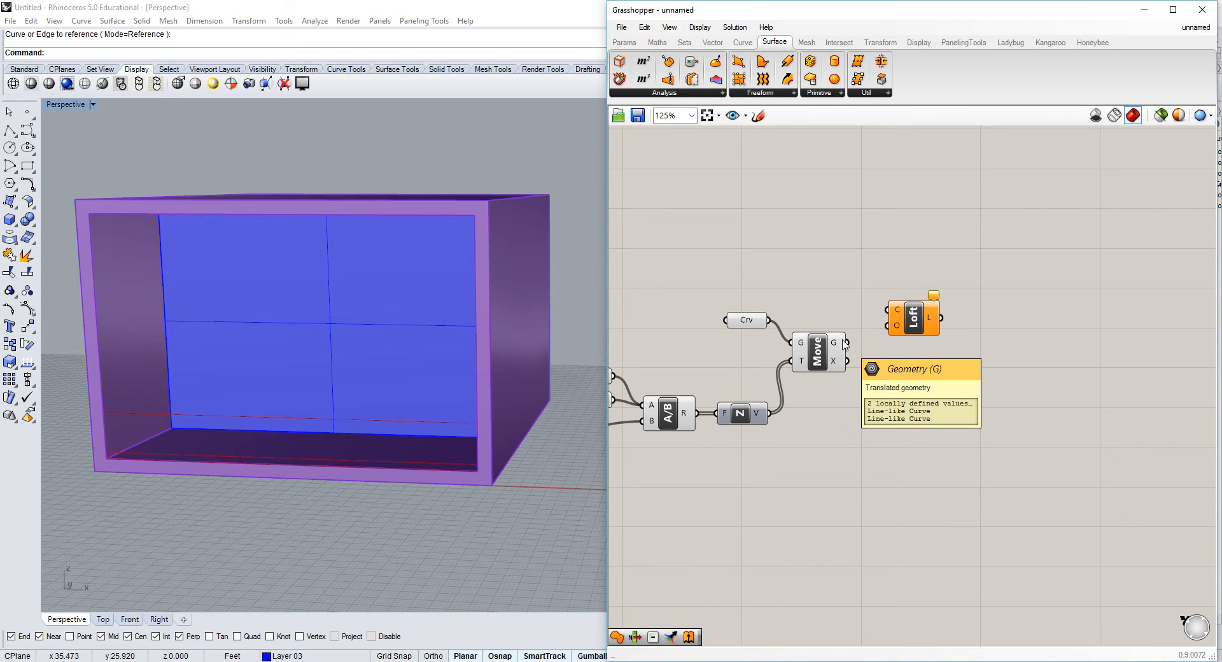
Connect Move's Geometry output to Loft's Curves input and align Loft with Move.
left_click_drag(847, 343, 905, 345)
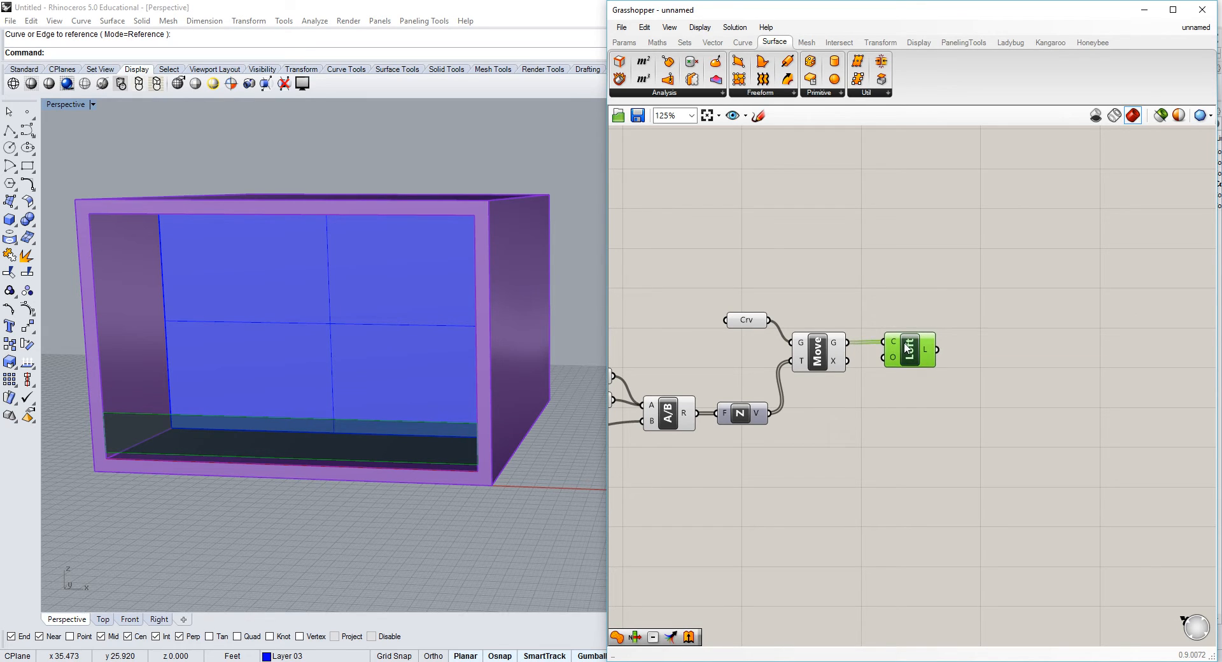
left_click(908, 322)
right_click_drag(955, 332, 880, 329)
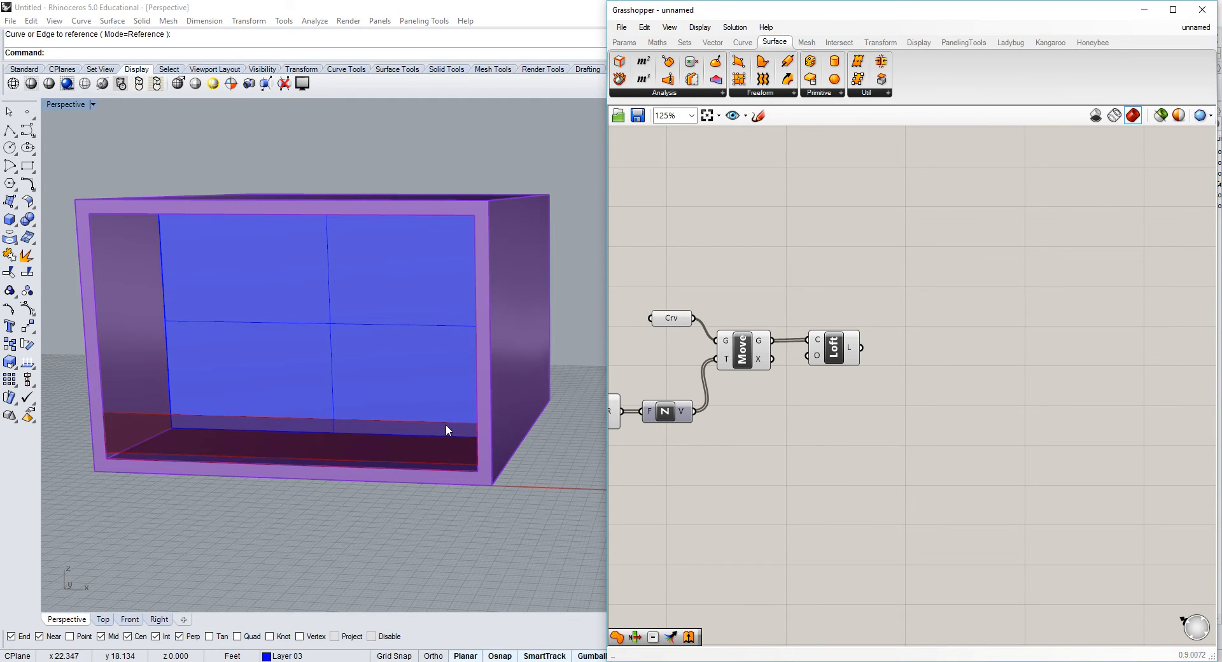
left_click_drag(851, 347, 853, 348)
left_click(843, 318)
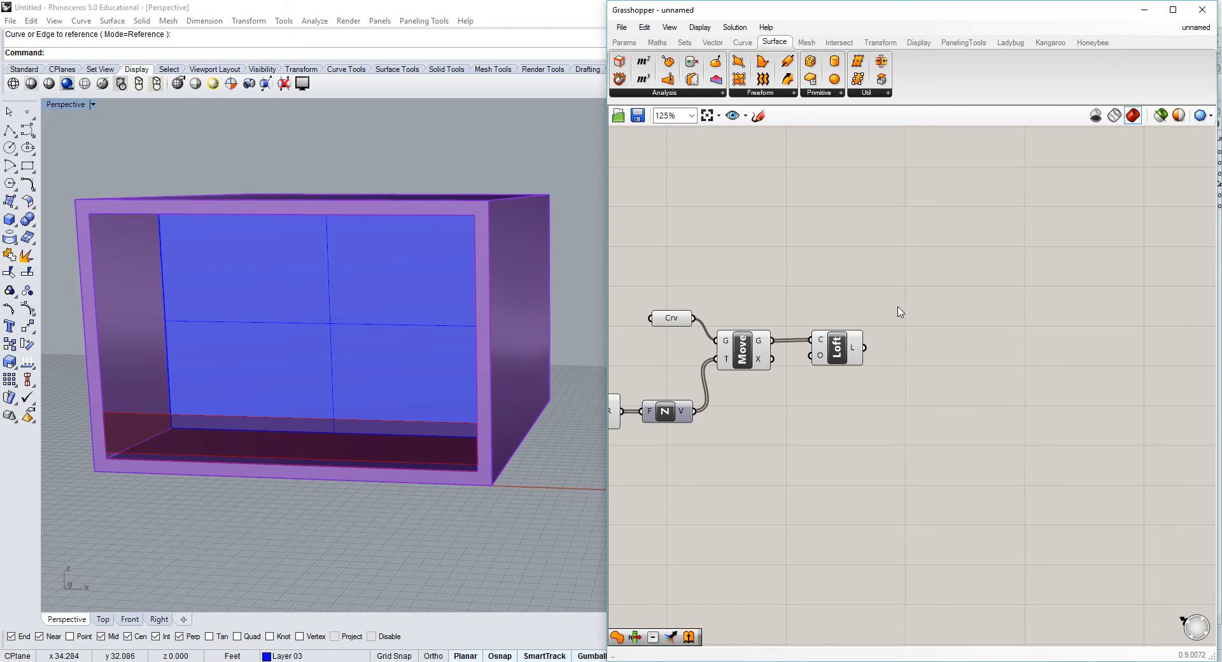
Add a Construct Domain² component with U0, U1, V0 and V1 inputs to the canvas below Loft.
left_click(658, 42)
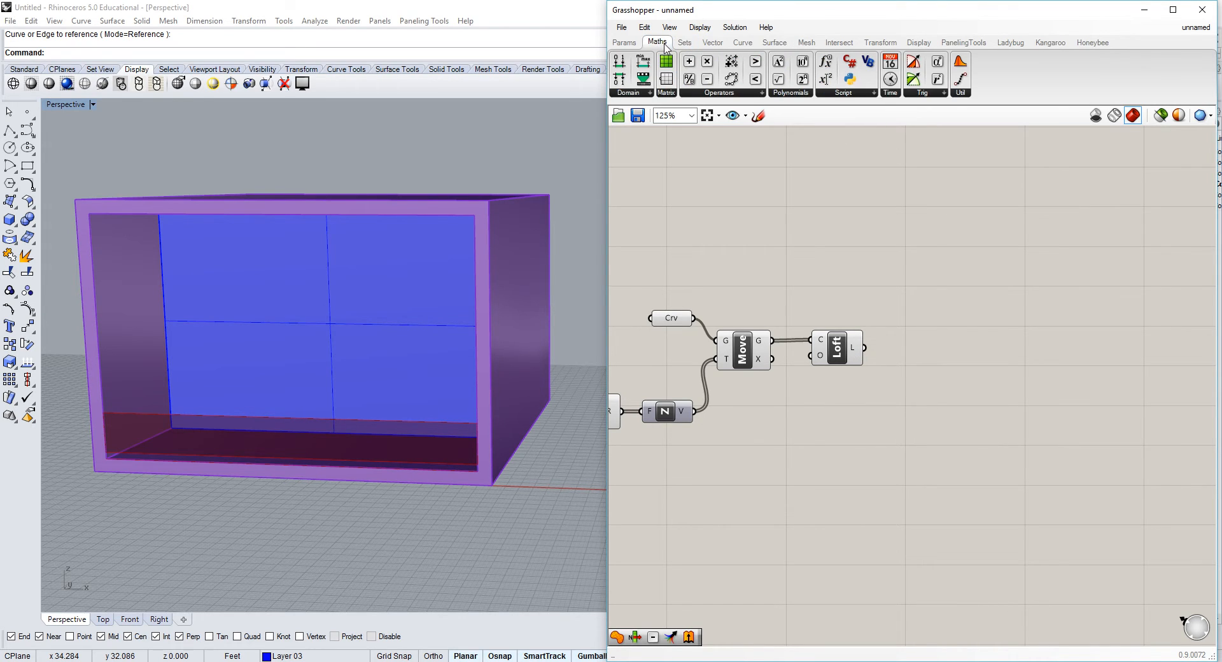
left_click(648, 94)
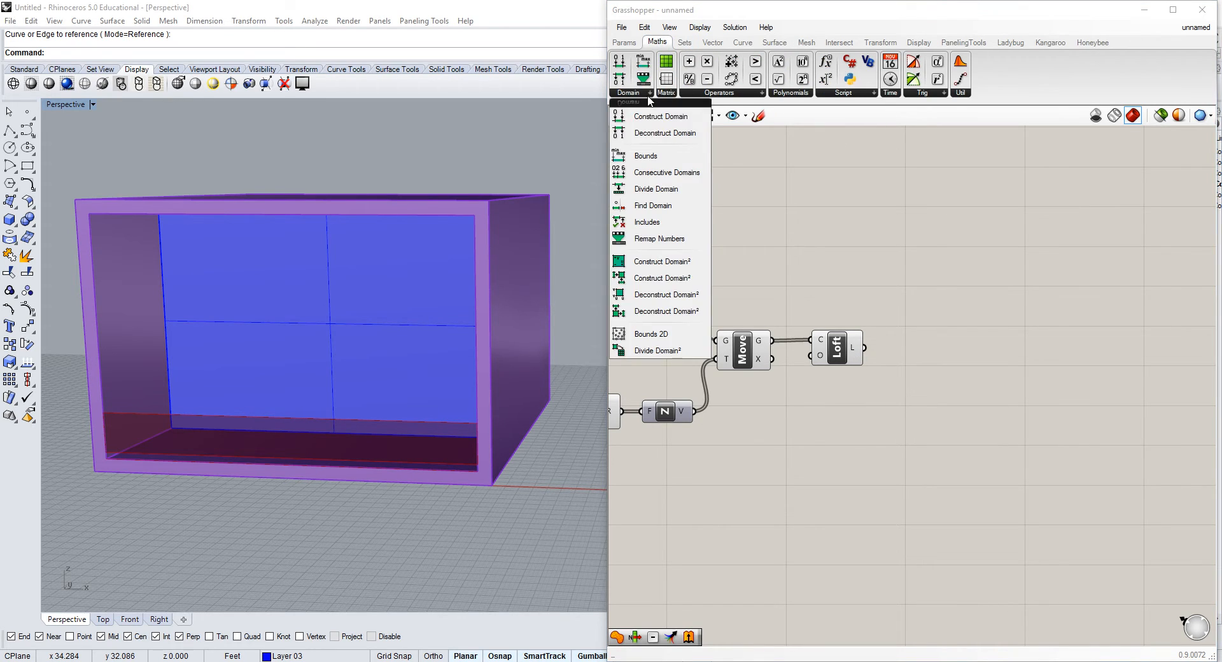
left_click(670, 265)
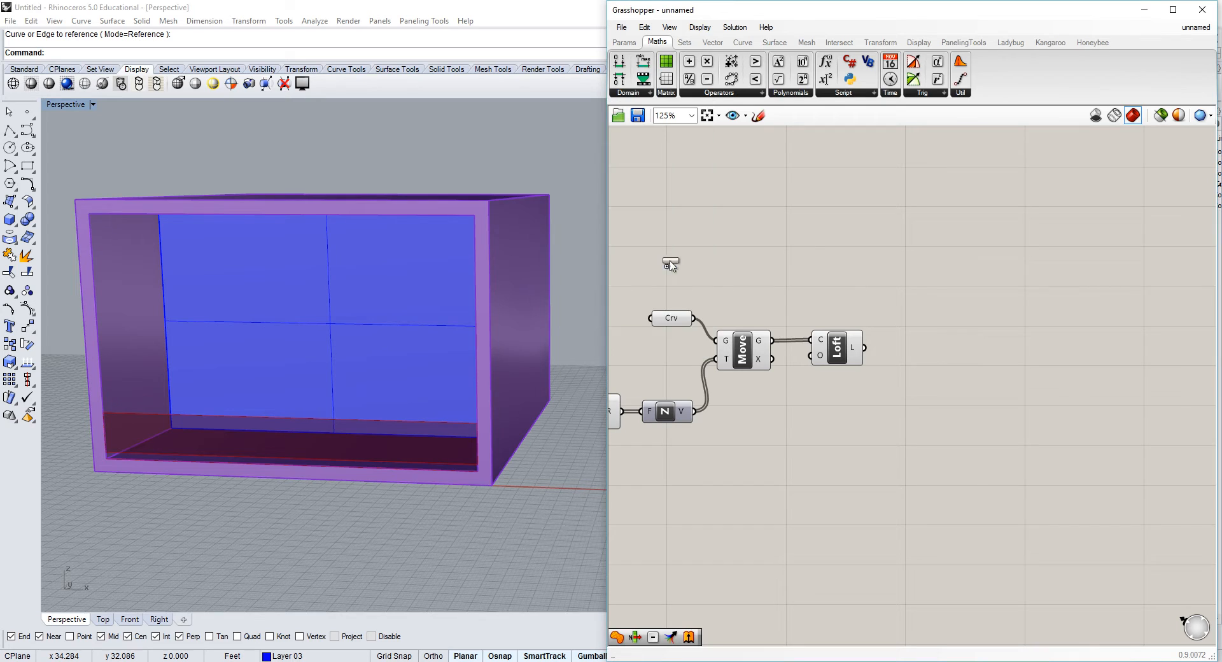
left_click(918, 433)
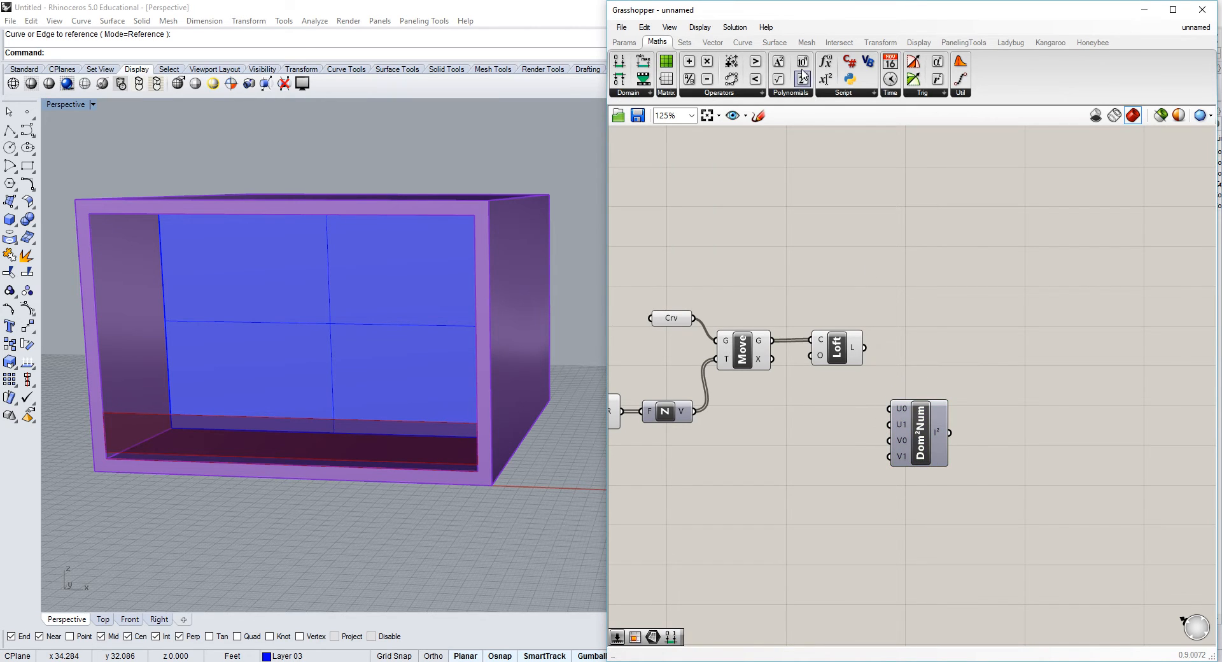
Add an Isotrim component beyond Loft, above the Construct Domain² component.
left_click(774, 42)
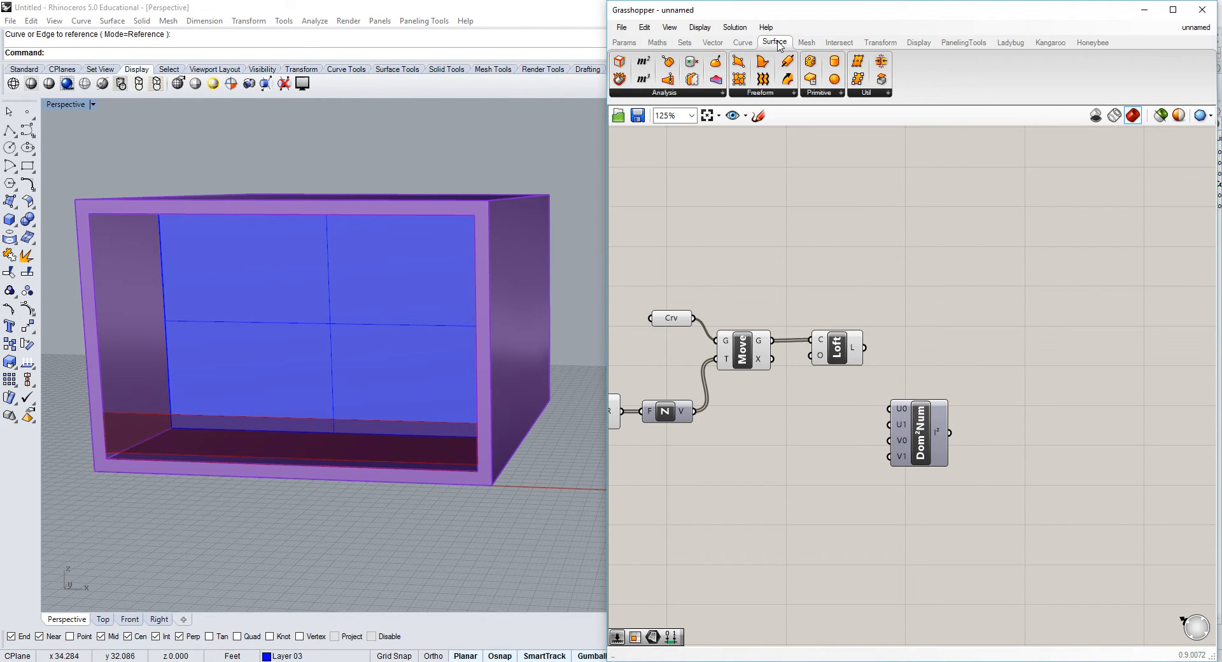
left_click(867, 92)
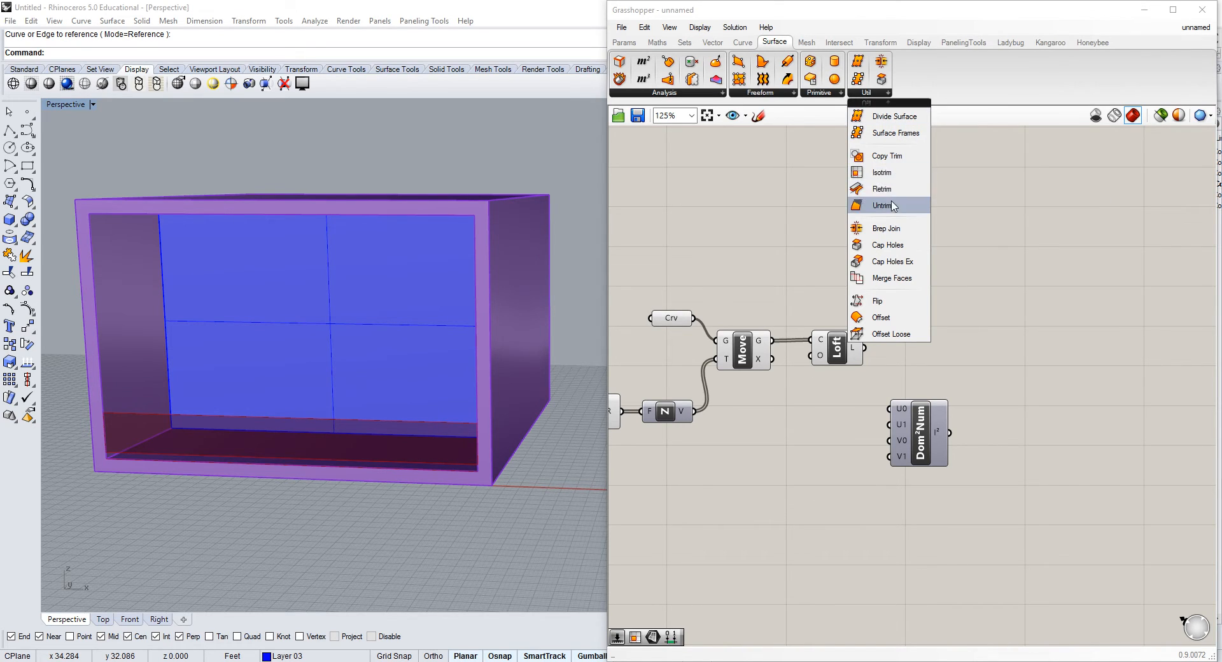
left_click(882, 172)
left_click(1017, 350)
left_click_drag(1016, 350, 1017, 354)
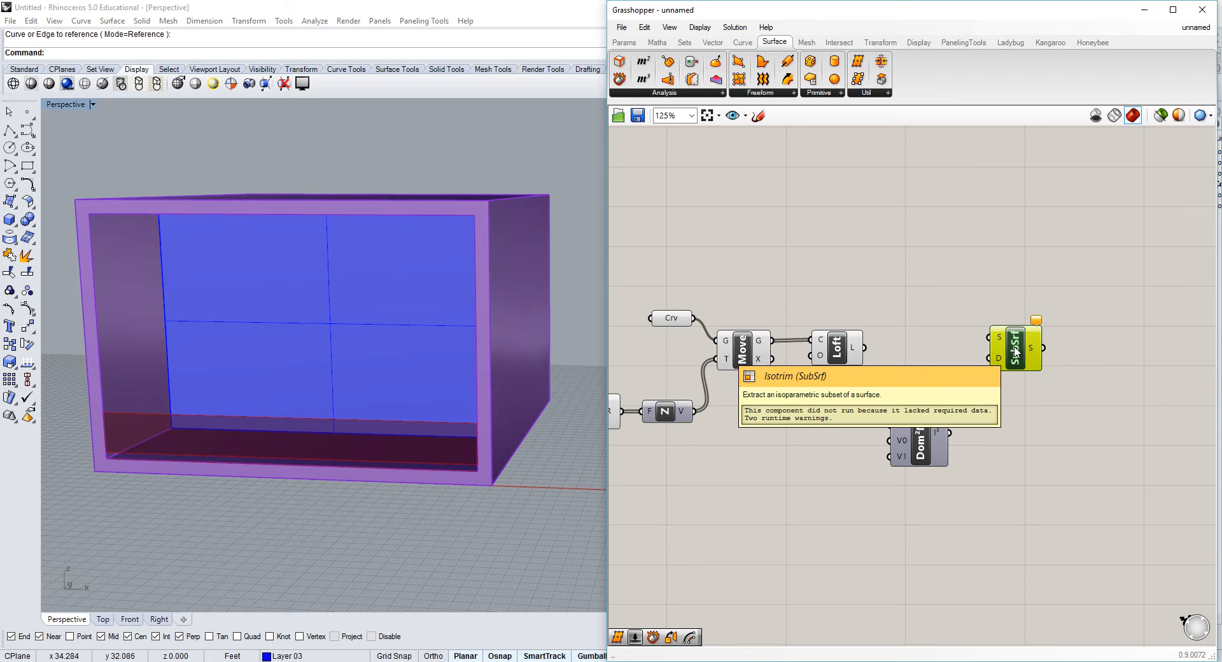
left_click(992, 284)
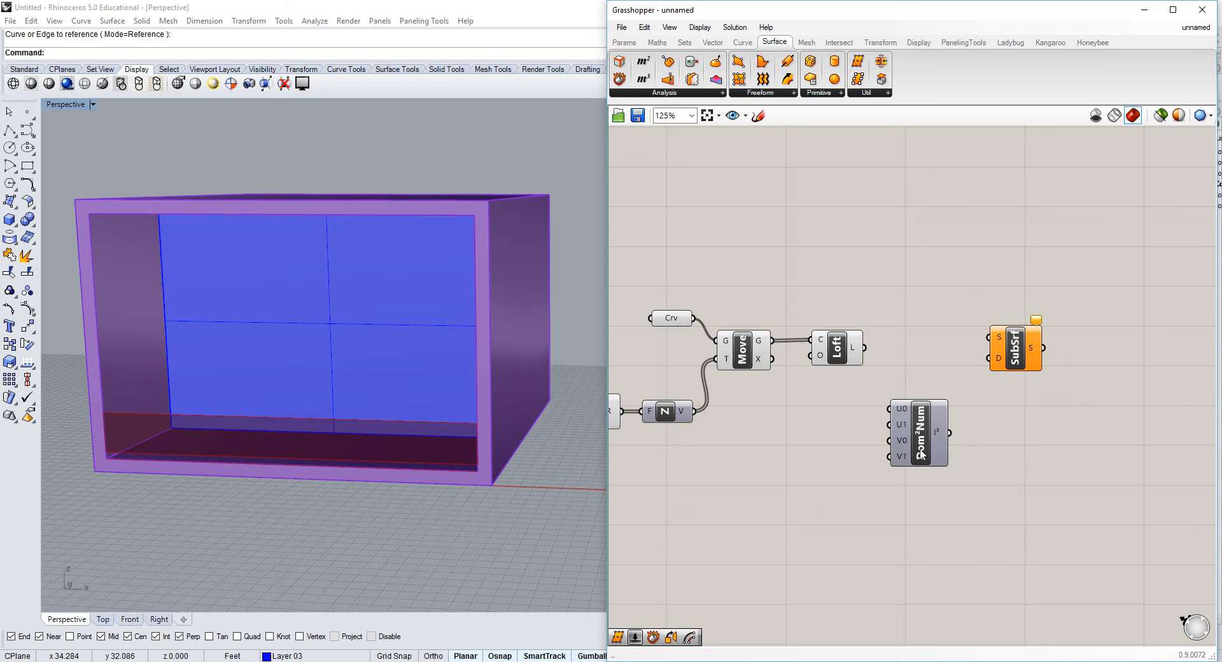
Feed Loft's output into Isotrim's Surface input and the Construct Domain² output into its Domain input, arranging the components neatly.
left_click_drag(923, 452, 935, 450)
left_click(911, 369)
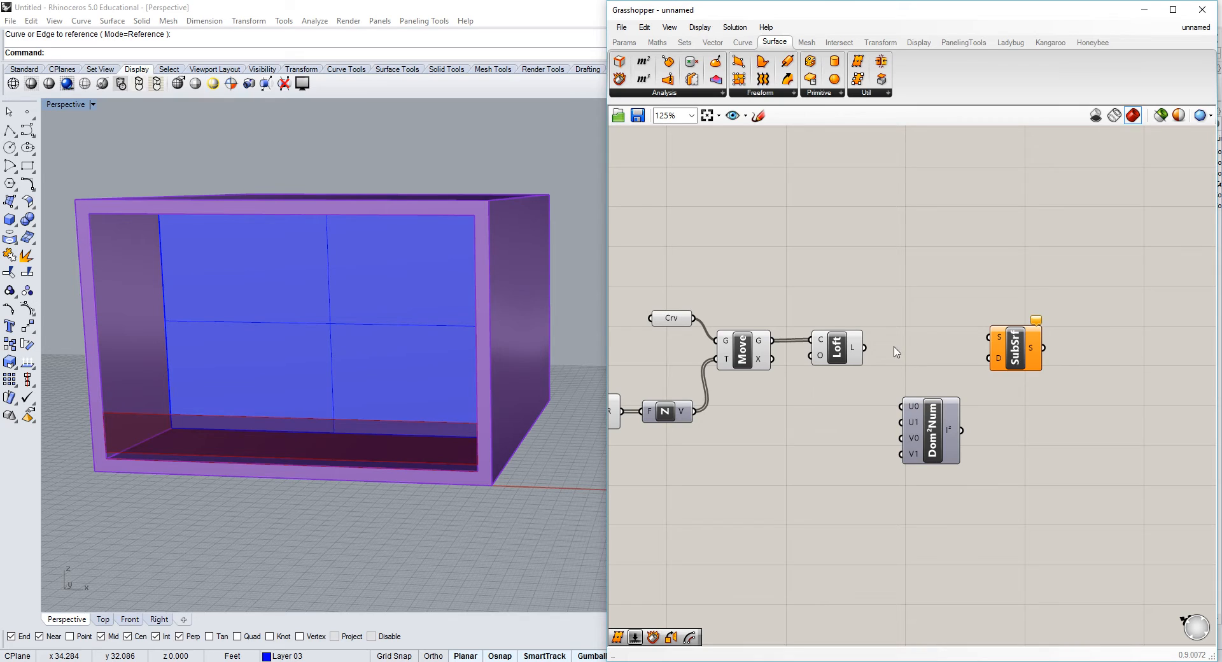
left_click_drag(865, 347, 1012, 339)
left_click_drag(866, 348, 1014, 366)
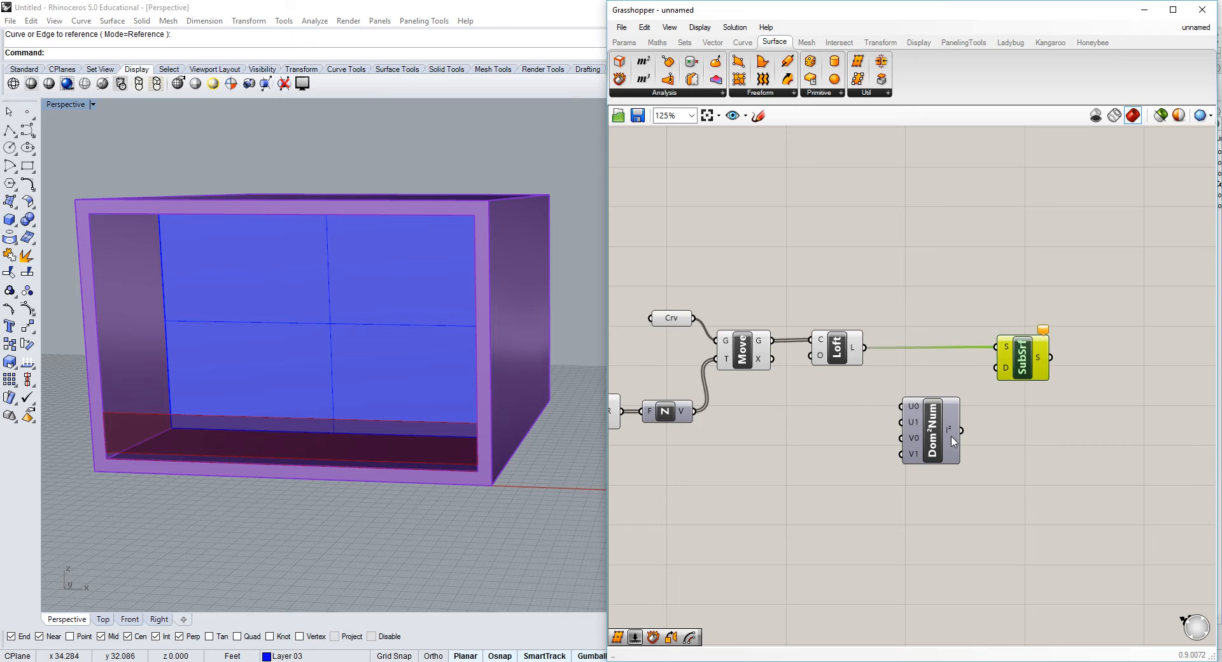
left_click_drag(962, 430, 991, 370)
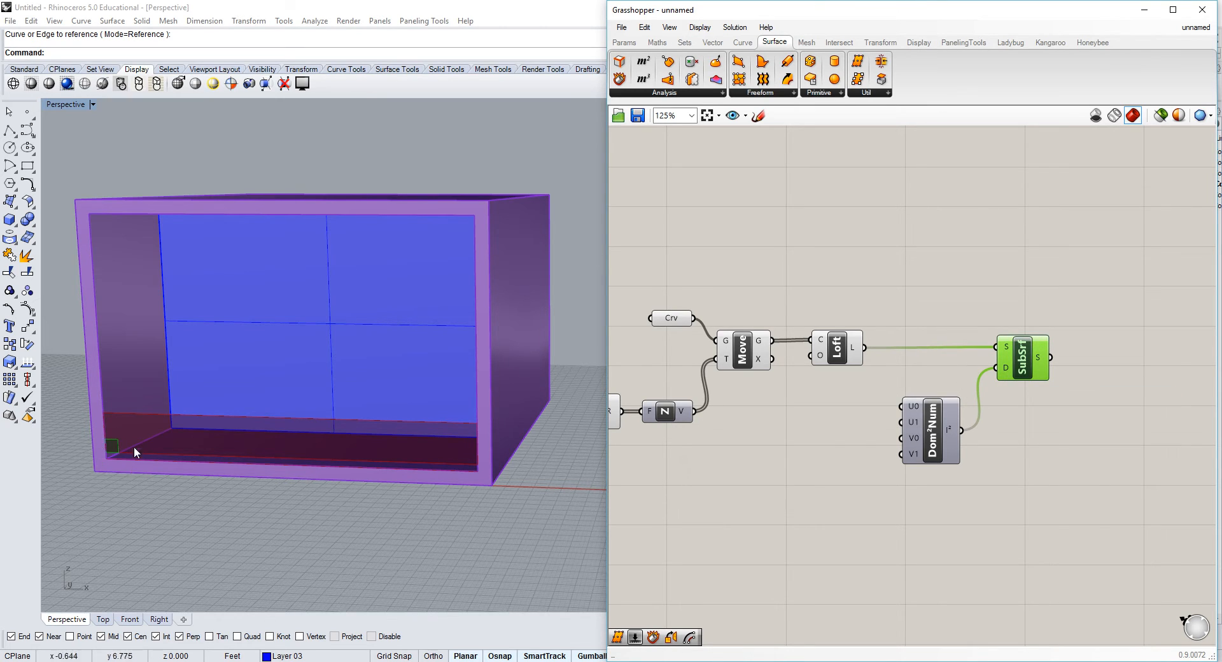
left_click(868, 420)
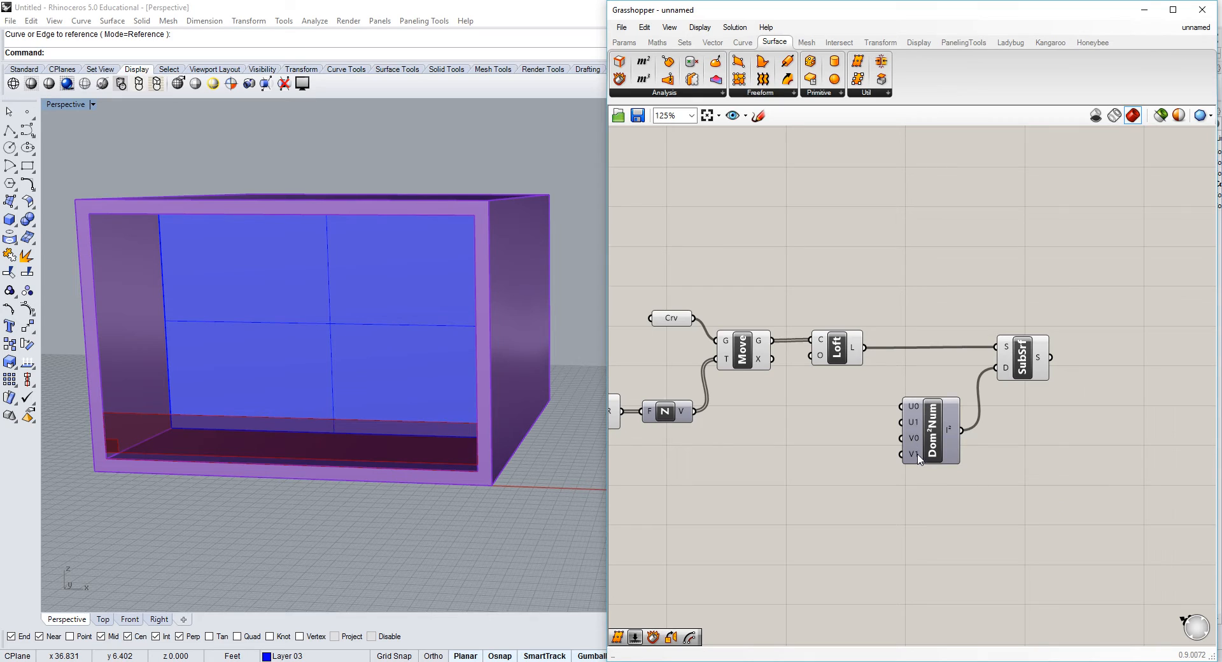
Reparameterize Isotrim's Surface input and inspect the resulting surface in the box's opening.
right_click(1010, 349)
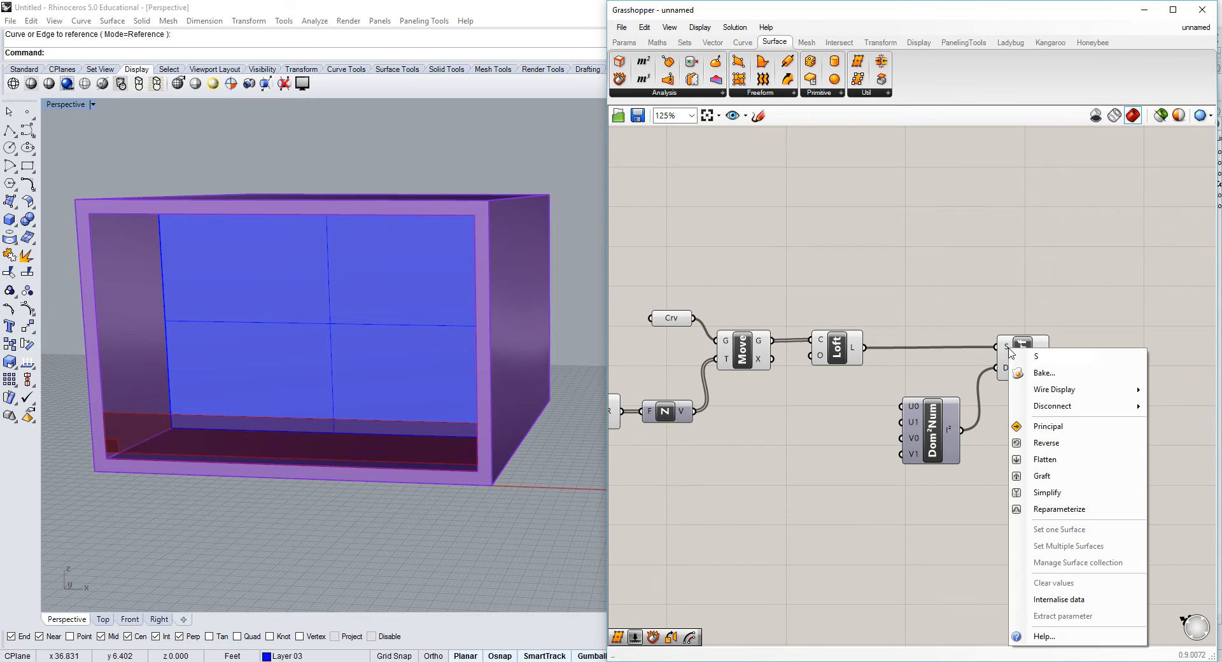
left_click(1057, 508)
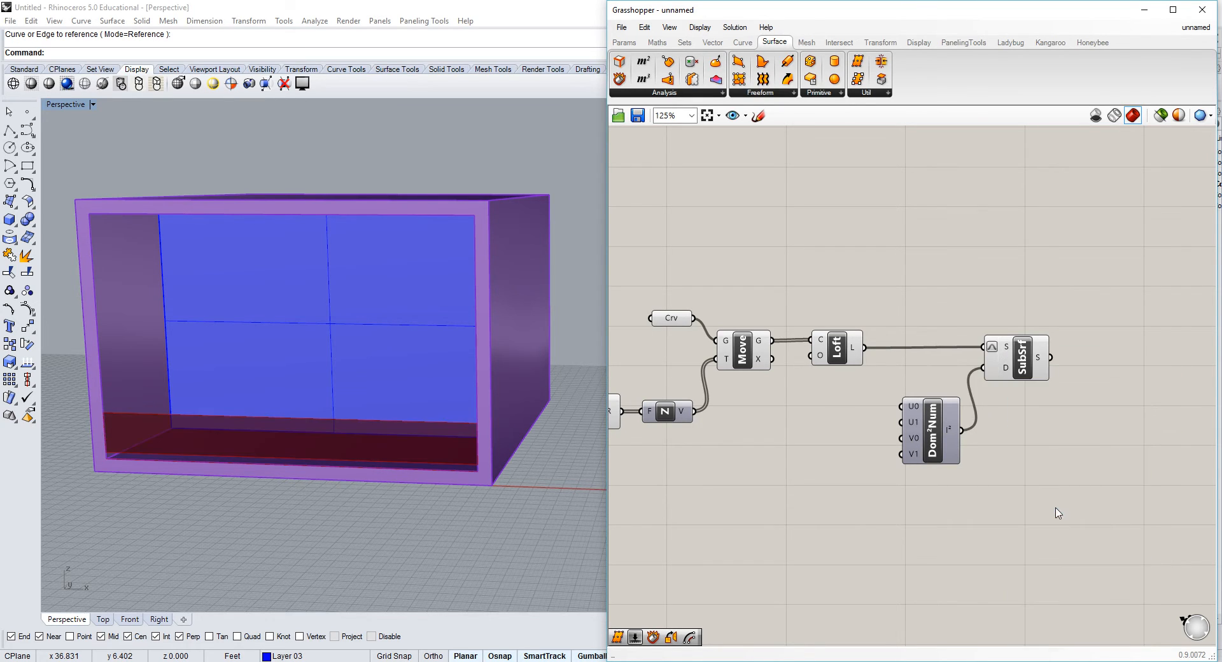
left_click(1007, 355)
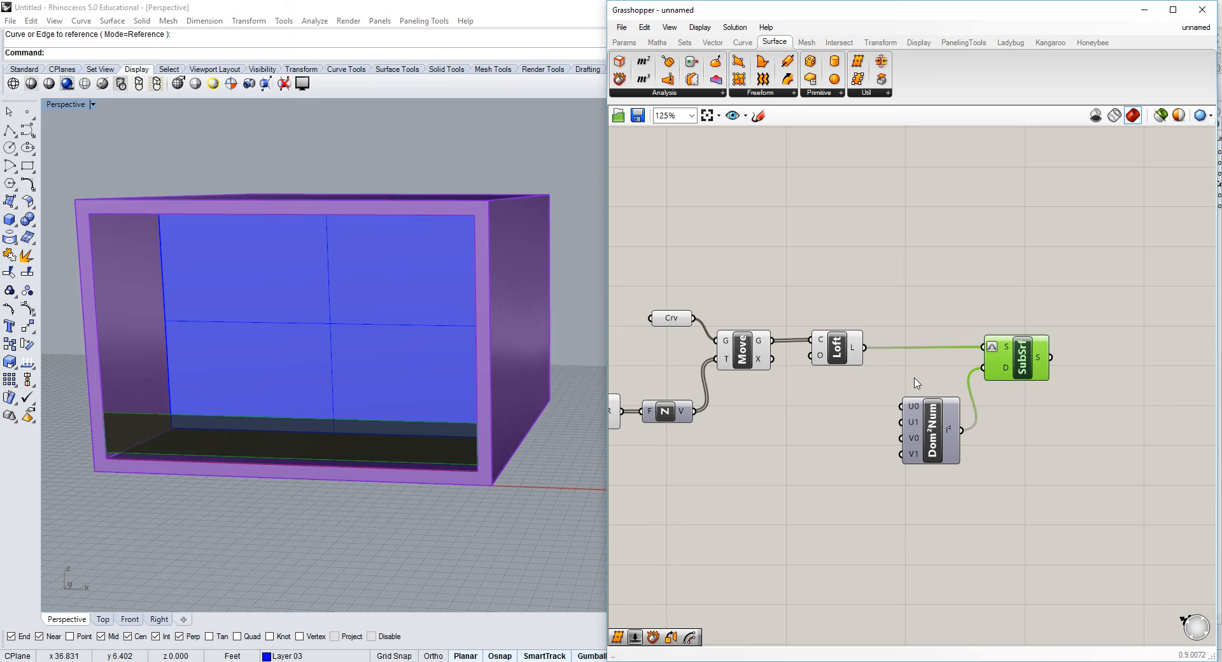
left_click(883, 418)
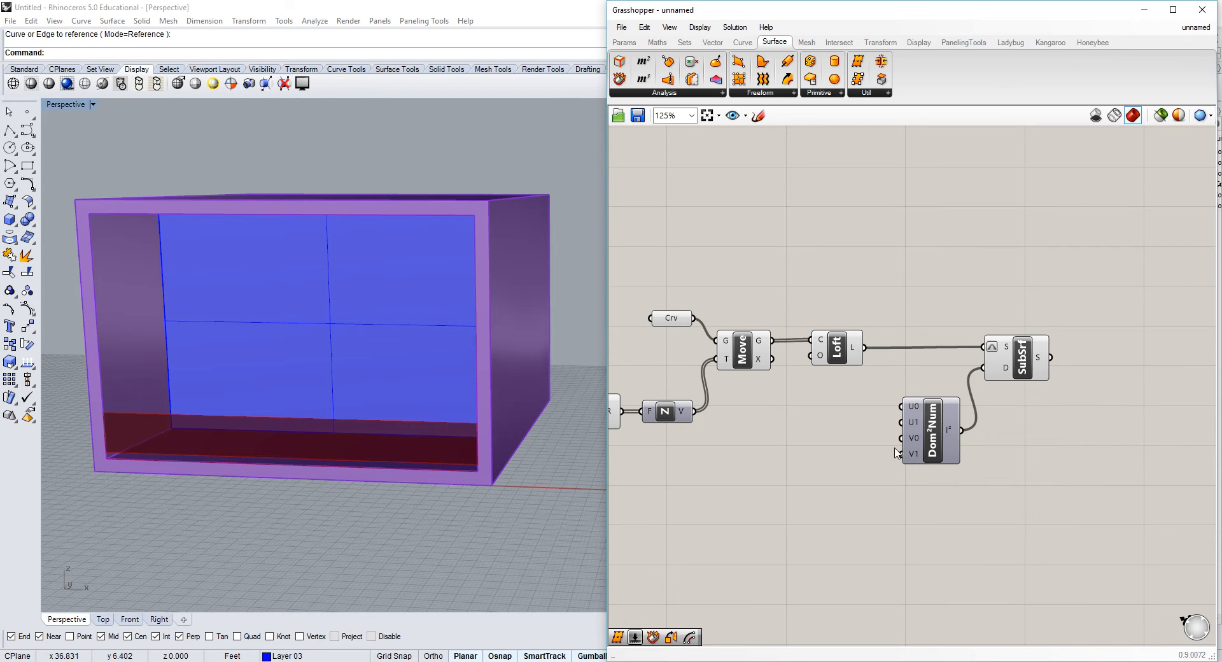
Add a panel containing .05 between Unit Z and the Construct Domain² component.
double_click(815, 452)
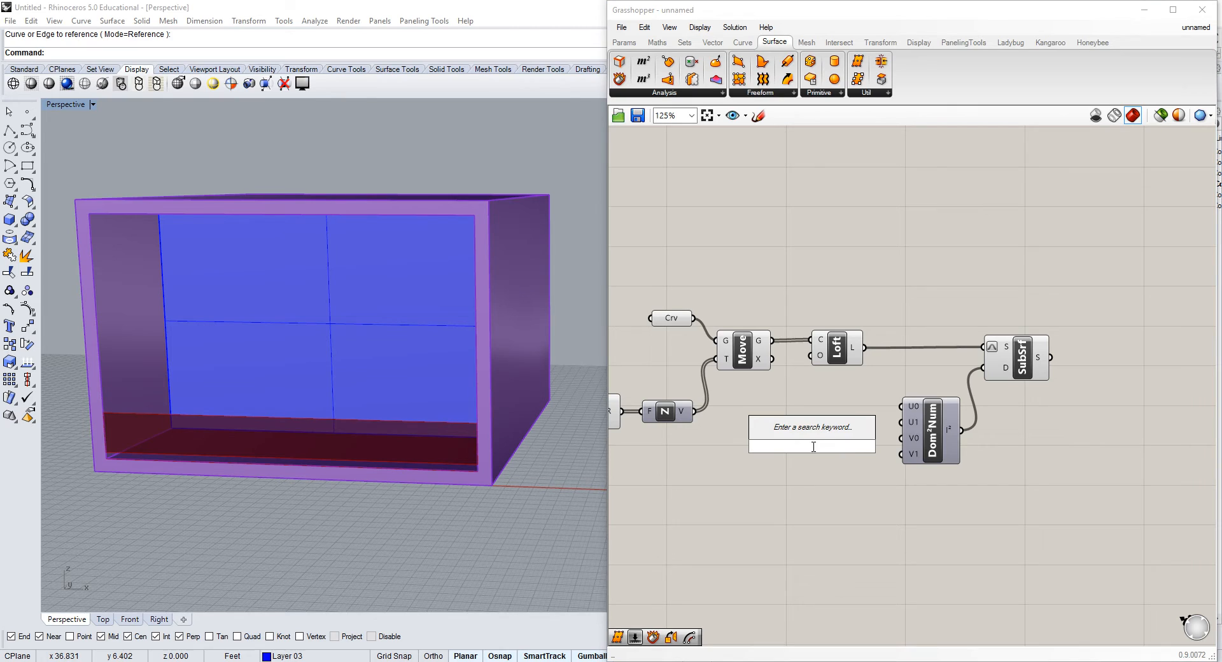
type("0")
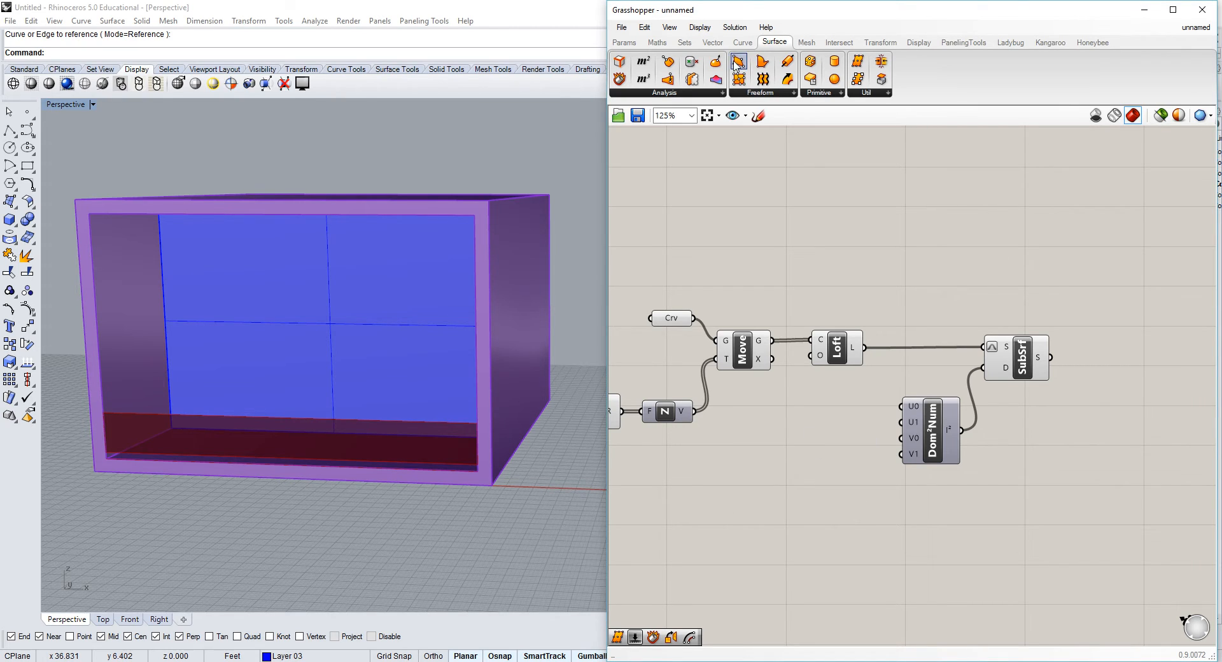
left_click(623, 43)
left_click_drag(787, 79, 848, 447)
left_click_drag(907, 476, 823, 418)
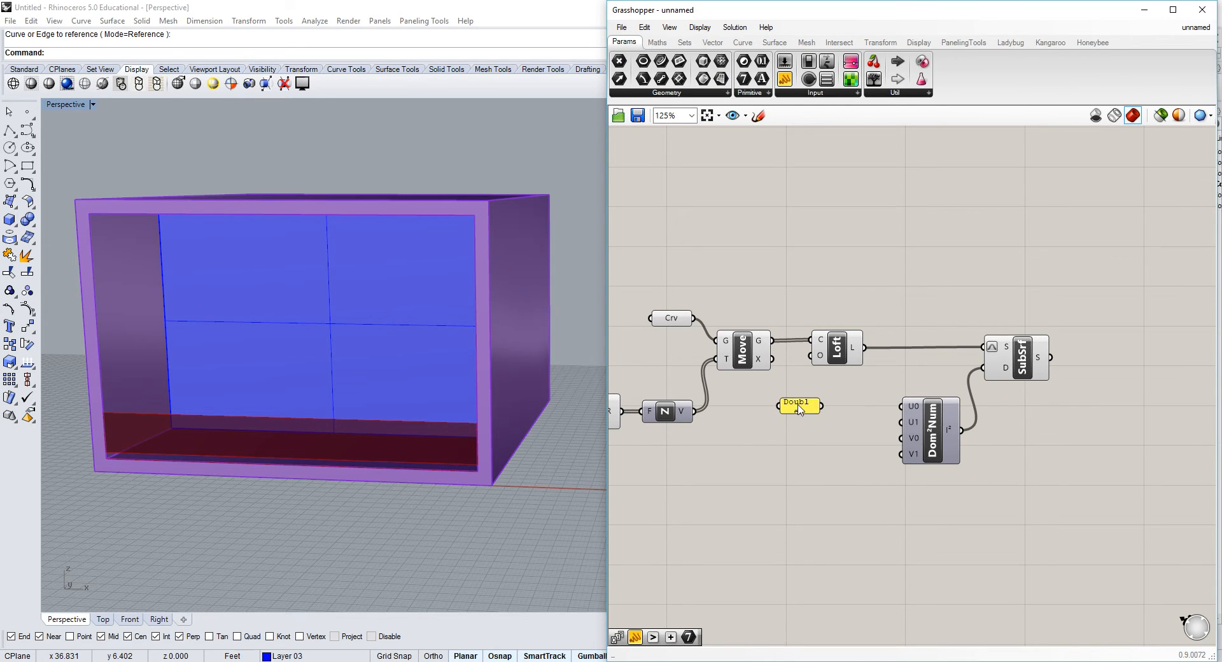
double_click(802, 412)
type(".05")
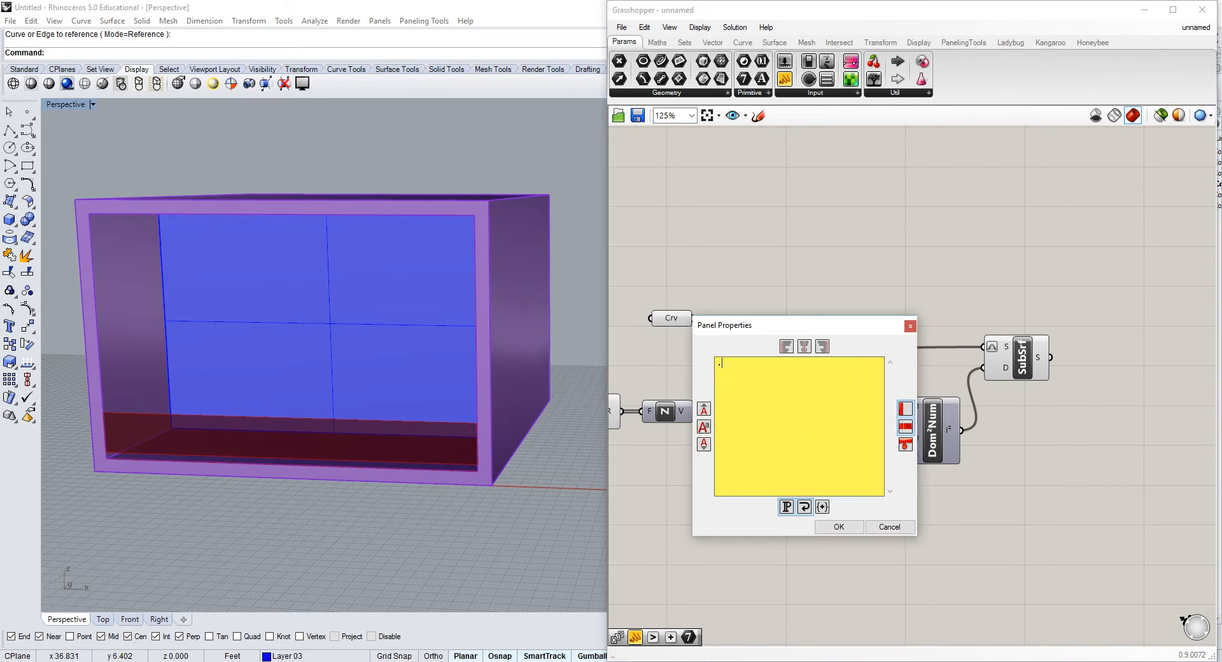
left_click(848, 524)
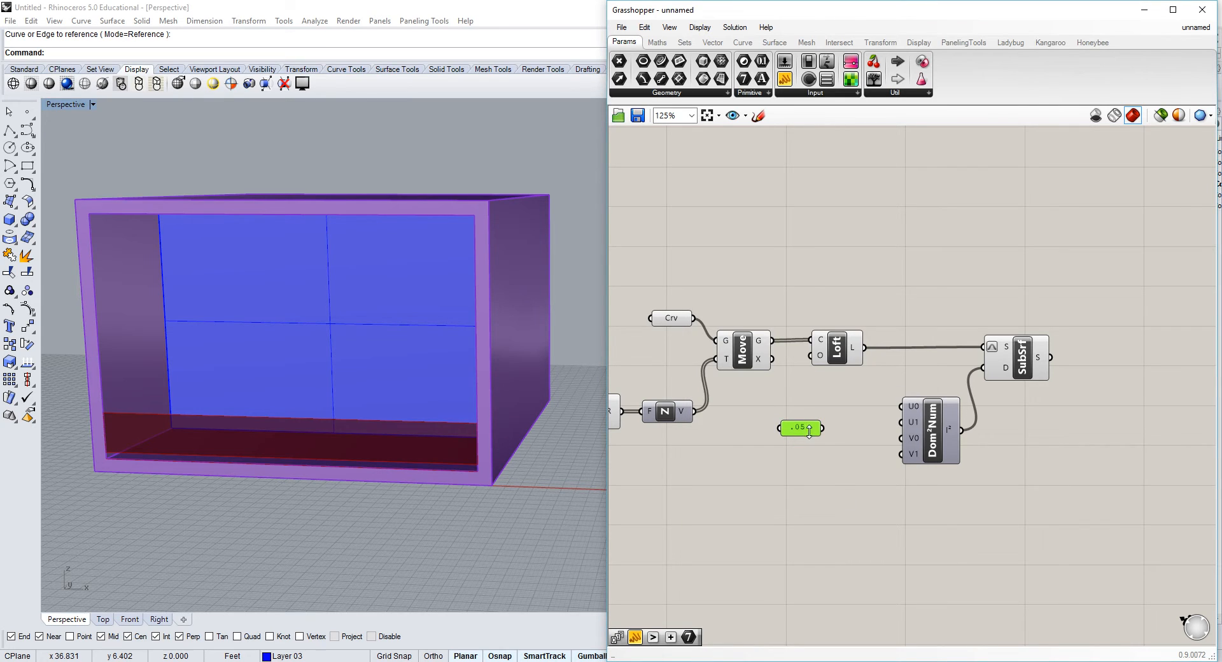
Connect the panel to the V0 input of Construct Domain² and change its value to .01.
left_click_drag(822, 427, 901, 438)
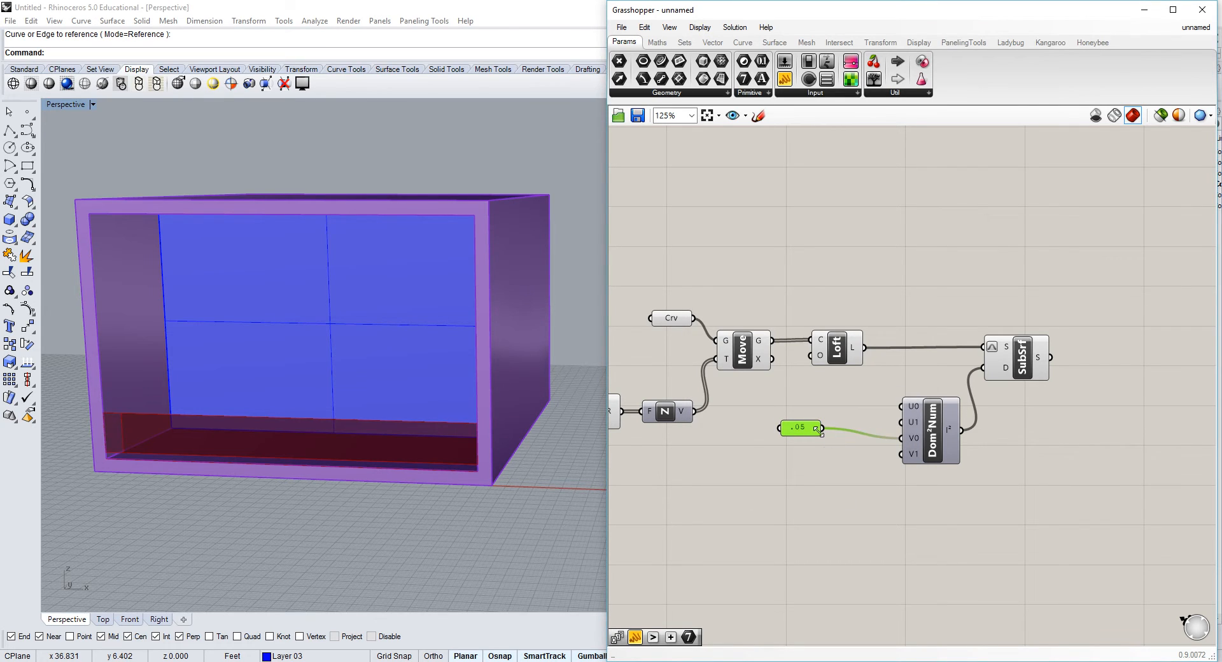
left_click_drag(808, 435, 839, 445)
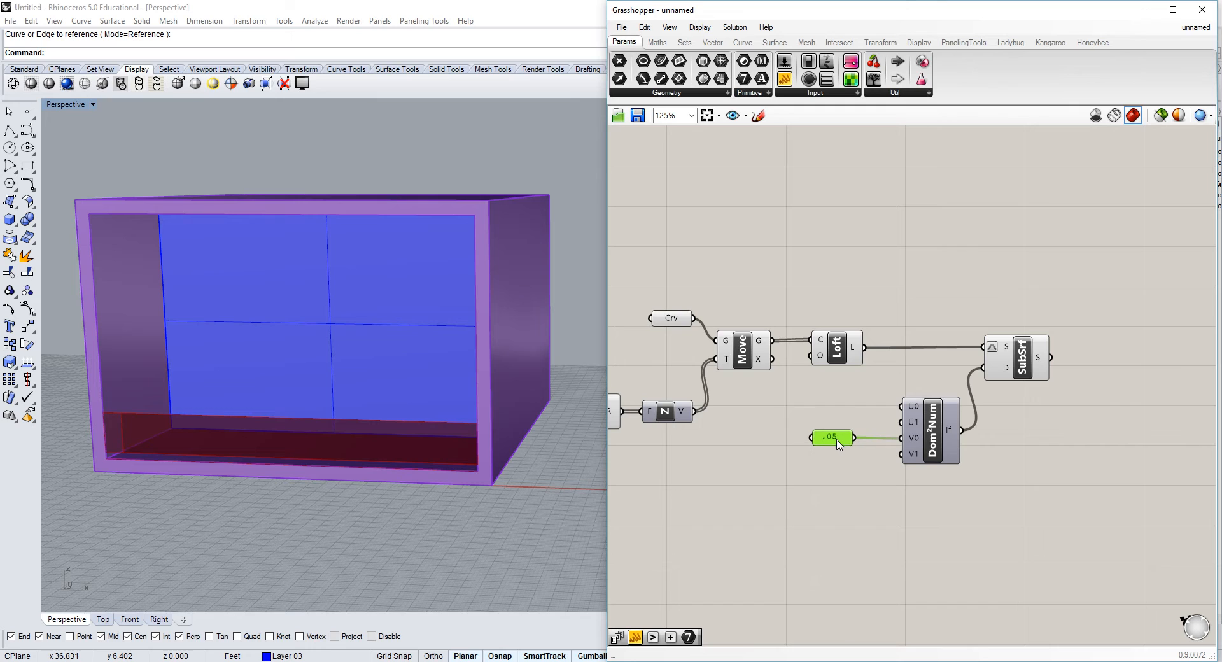
double_click(838, 444)
left_click_drag(778, 393, 762, 388)
type("1")
left_click(867, 537)
Try a duplicate of the .01 panel set to .99 as the source for V1, and delete the duplicate.
left_click(825, 474)
left_click(835, 436)
key("ctrl+c")
key("ctrl+v")
double_click(837, 449)
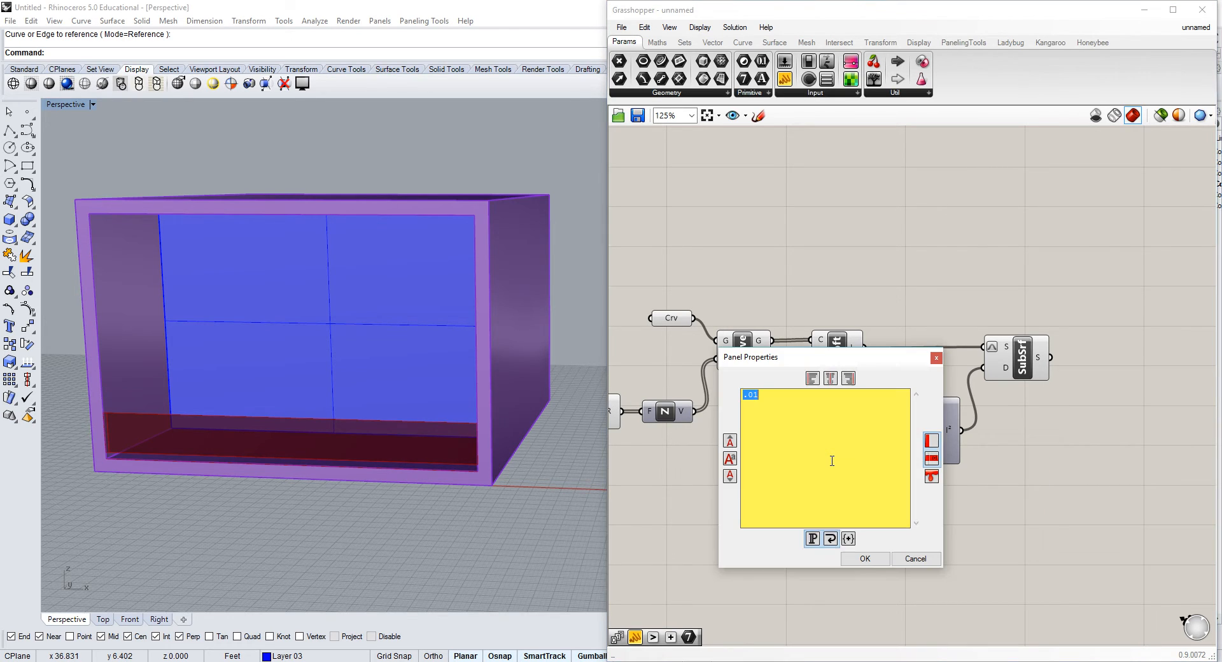
type(".99")
left_click(865, 558)
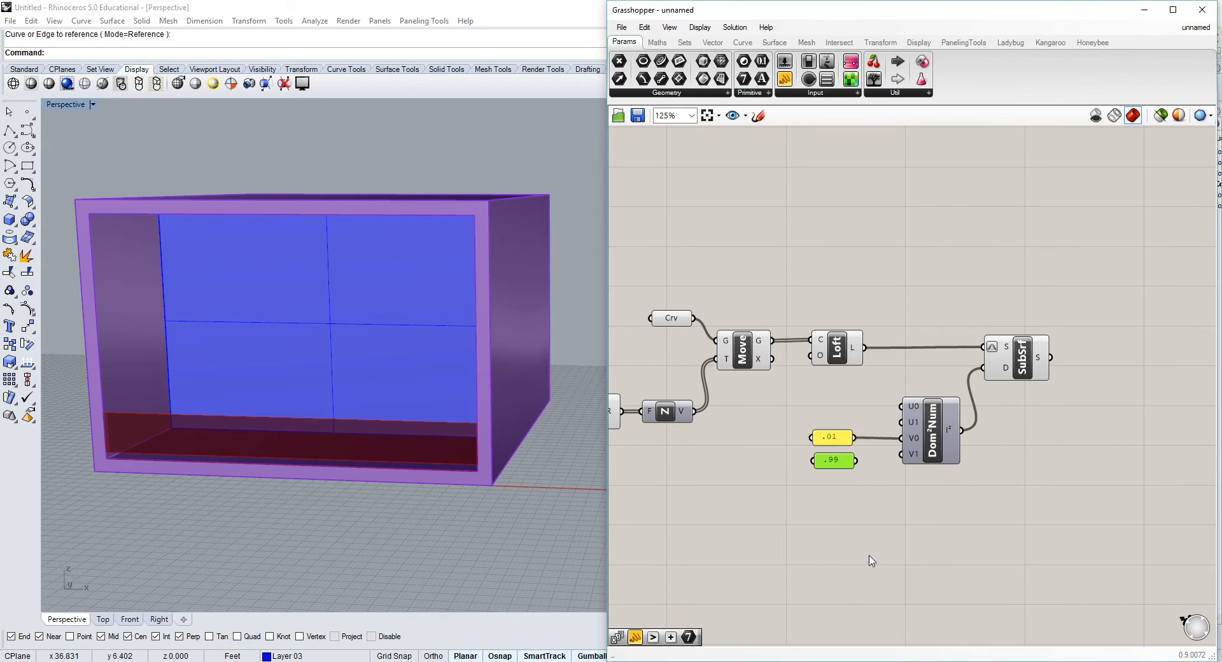
left_click_drag(855, 460, 896, 464)
key("Delete")
Move the .01 panel farther from the Construct Domain² component and add a duplicate panel below it containing 1.
left_click_drag(837, 442, 785, 444)
left_click(803, 425)
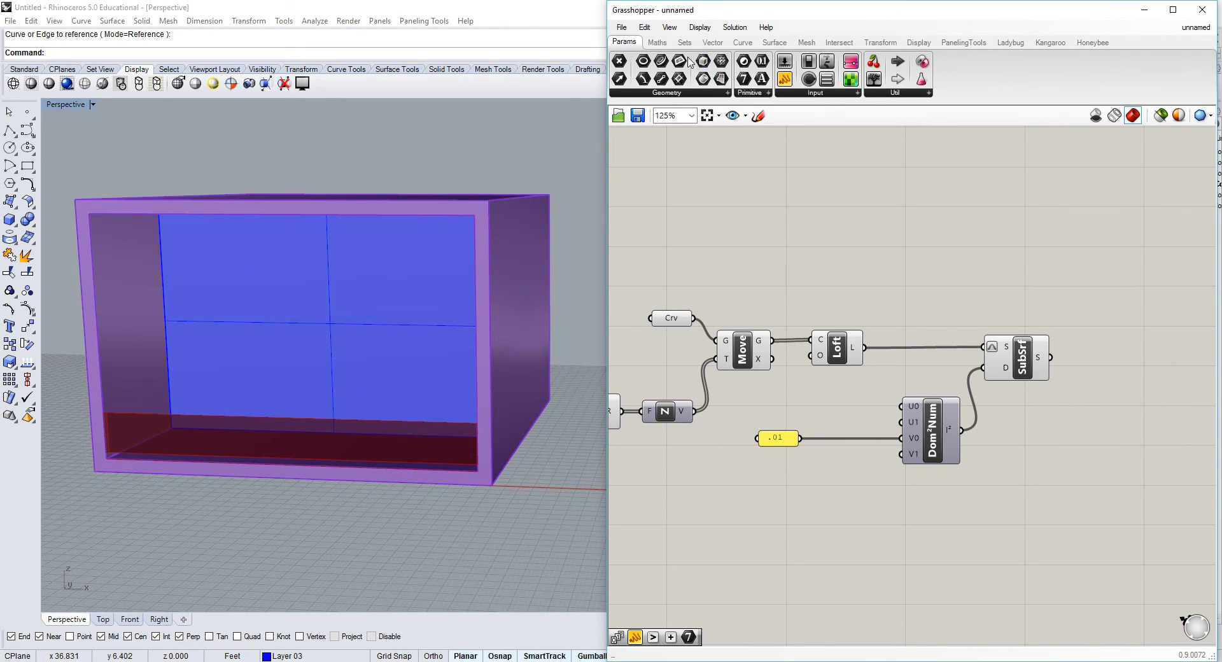
left_click(785, 440)
key("ctrl+c")
key("ctrl+v")
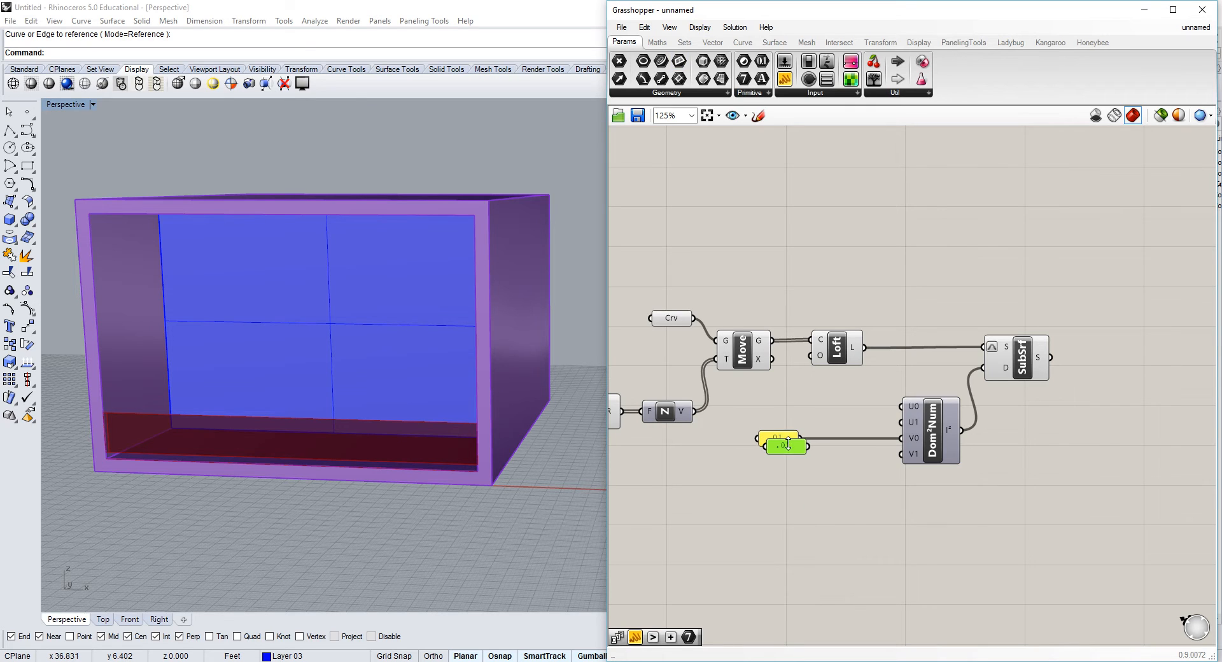
left_click_drag(794, 457, 794, 493)
double_click(789, 487)
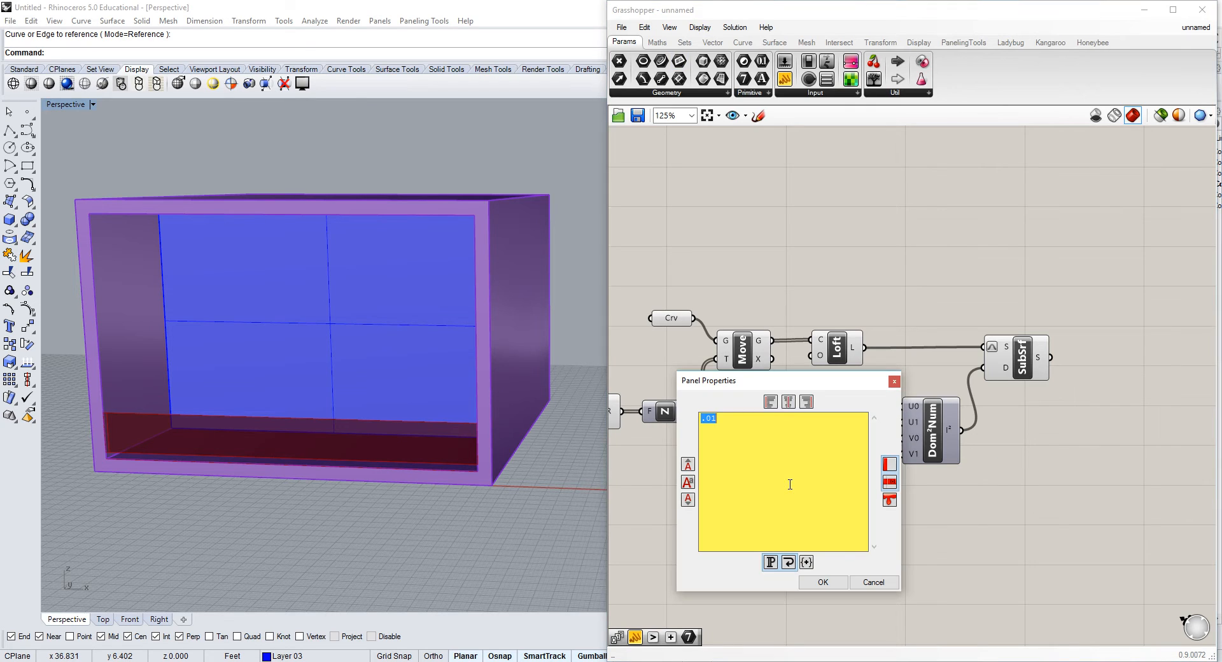
type("1")
left_click(823, 582)
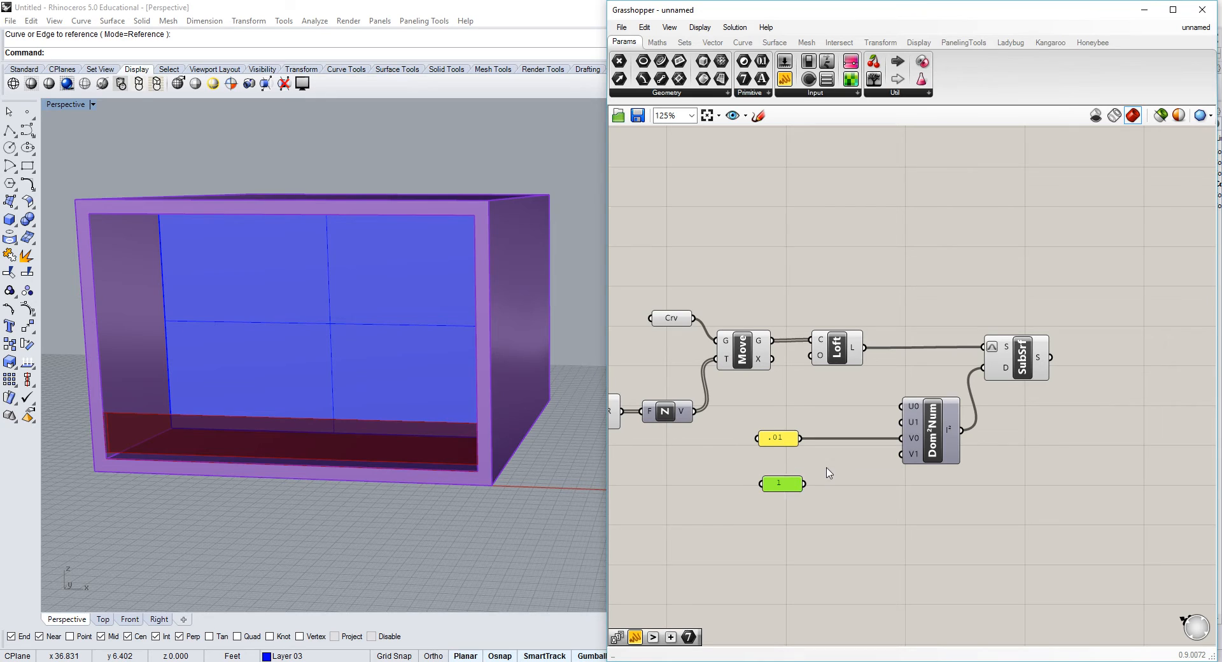
Add a Subtraction component that subtracts the .01 panel from the 1 panel, and feed its result into V1.
left_click(829, 471)
left_click(662, 42)
left_click(719, 94)
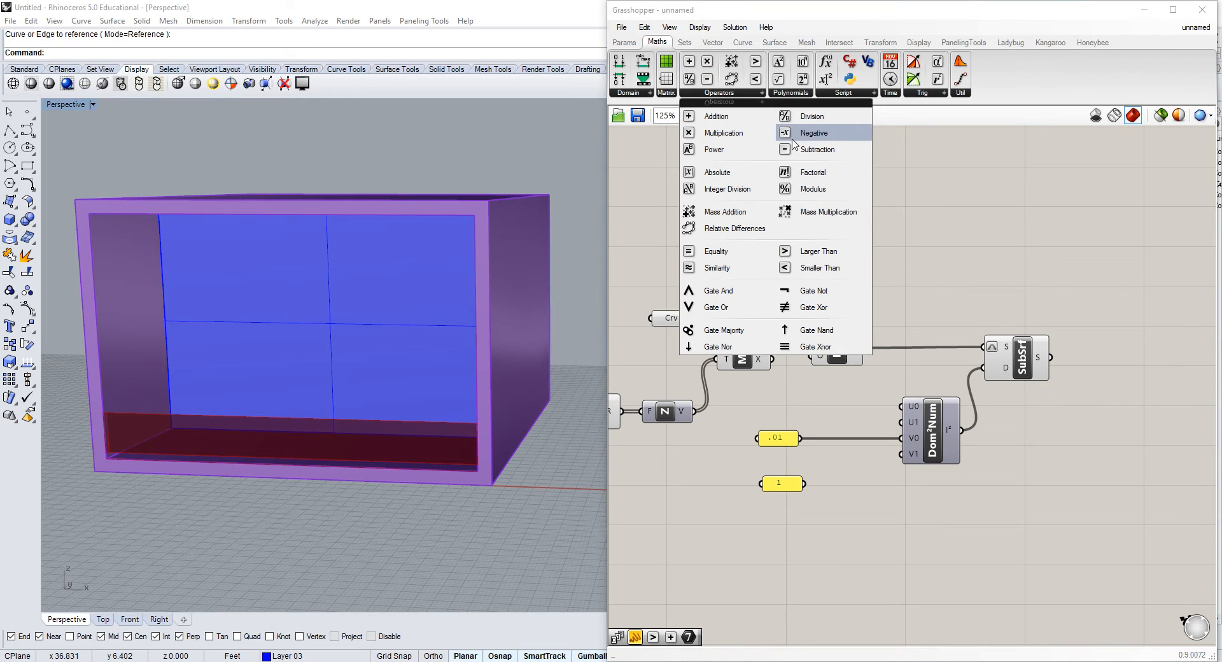
left_click(808, 161)
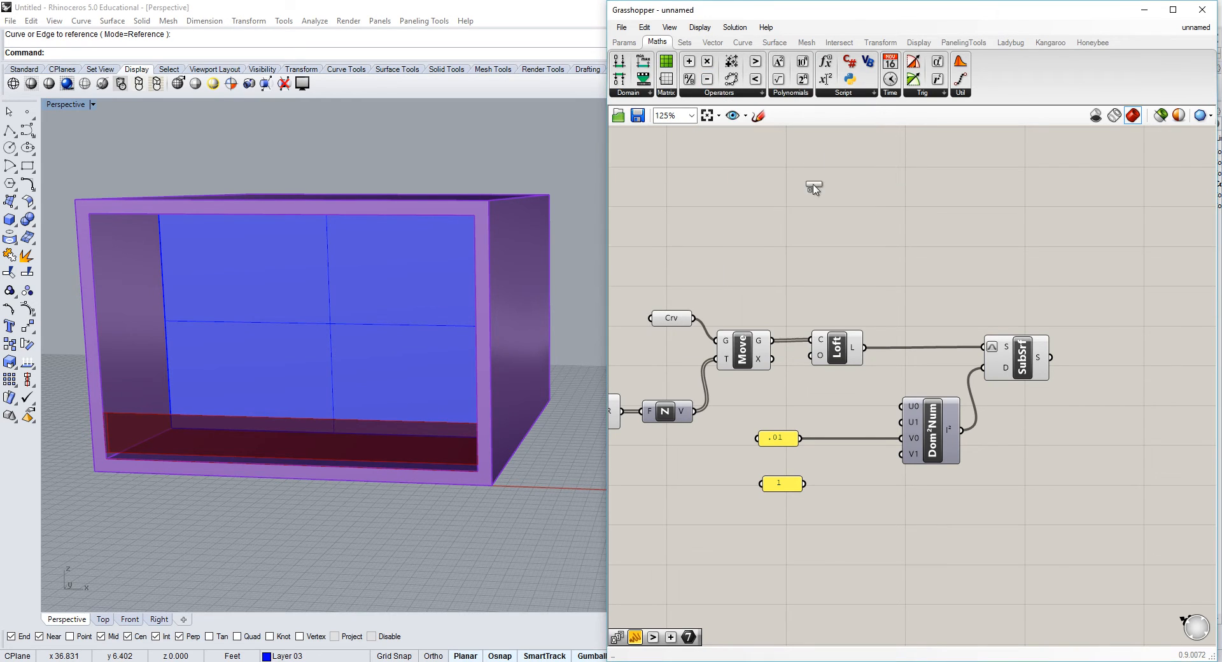
left_click(850, 488)
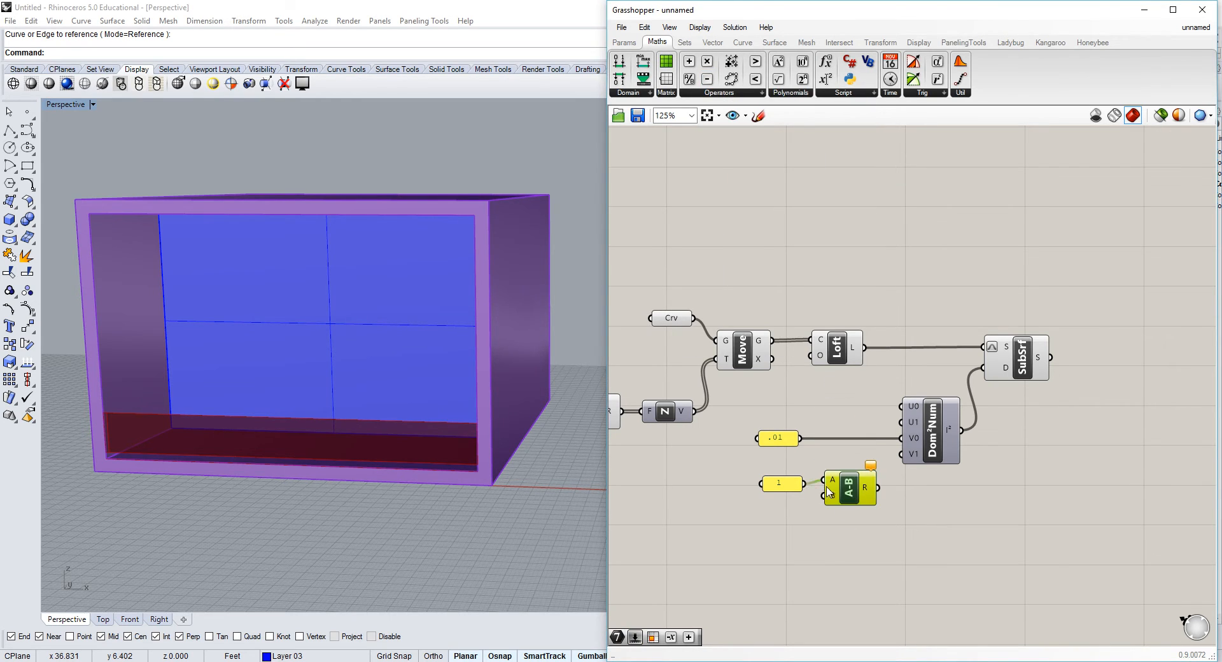
left_click_drag(829, 494, 837, 486)
left_click_drag(800, 438, 830, 486)
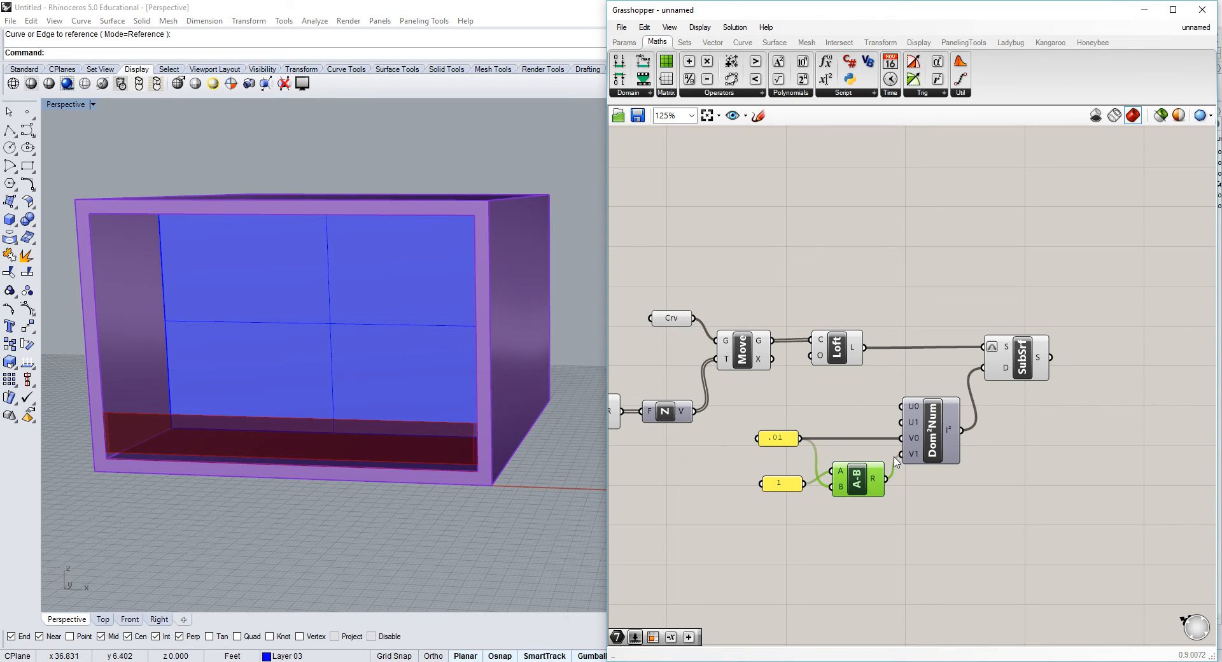
Try .05 as the value of the panel feeding V0, and undo the change.
double_click(777, 438)
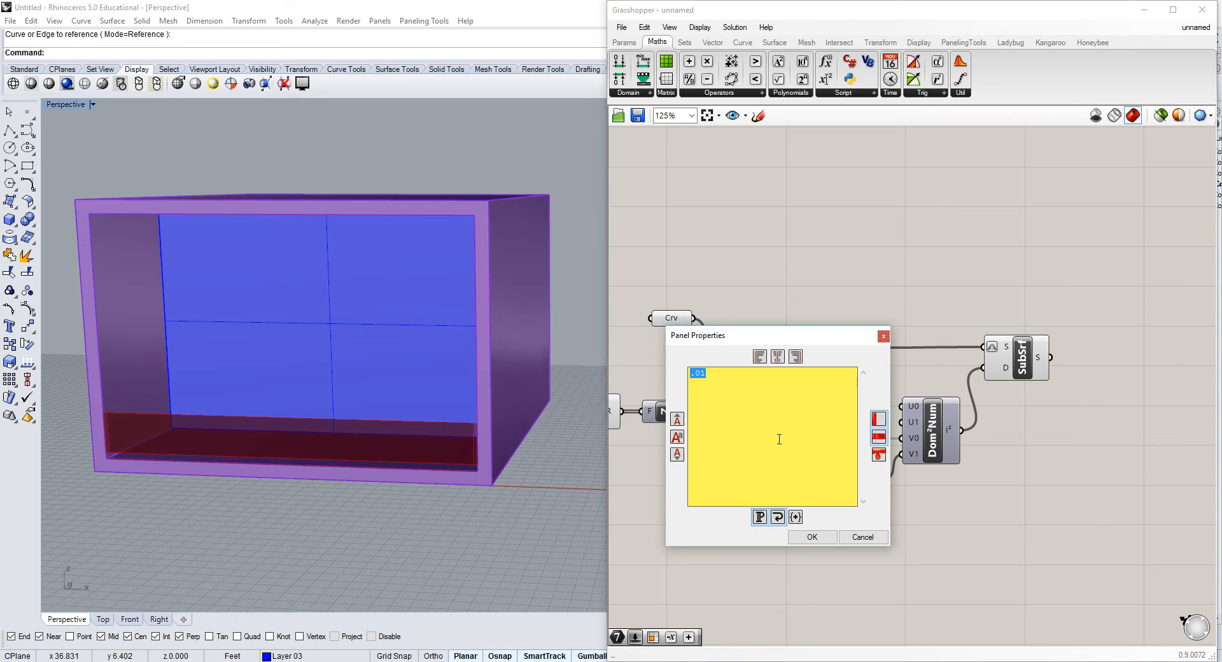
type(".05")
left_click(812, 536)
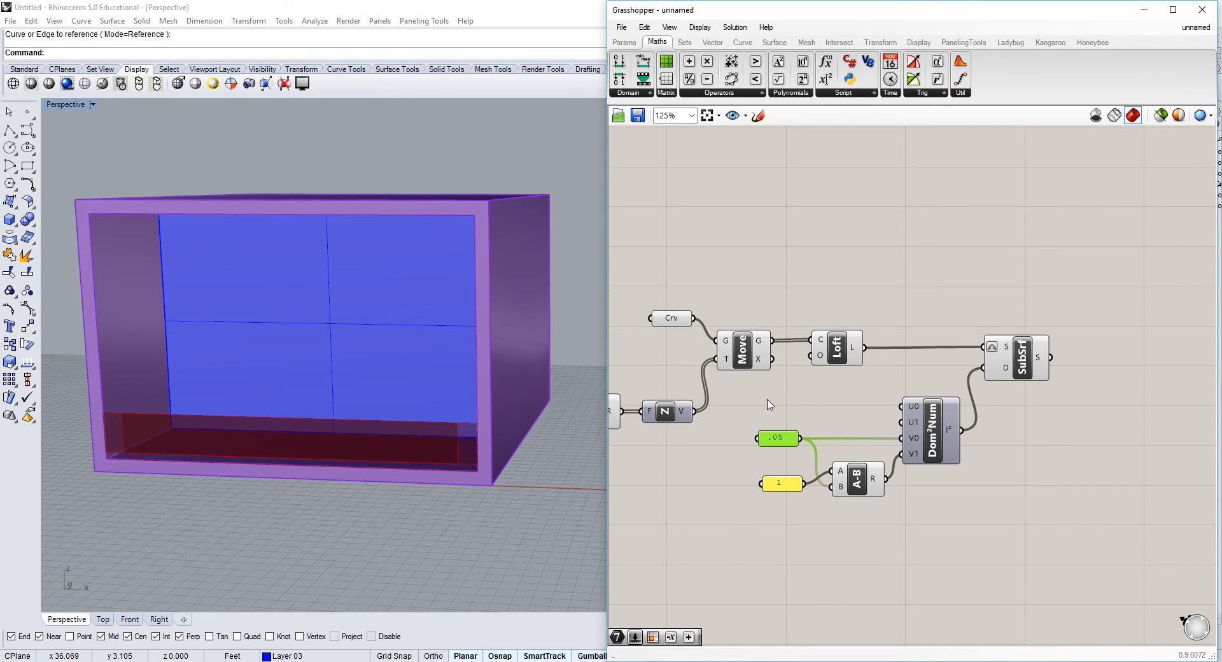
key("ctrl+z")
key("ctrl+y")
key("ctrl+z")
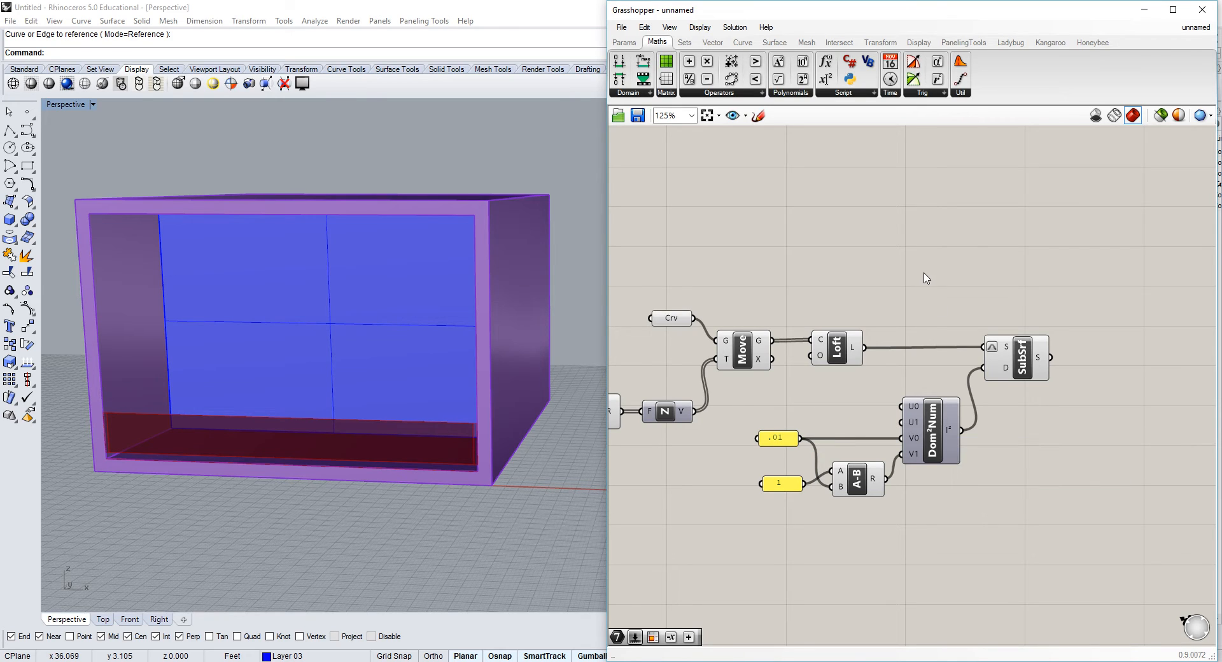
Highlight the Isotrim surface and examine how it sits in the lower part of the box's opening.
scroll(926, 278, "down", 3)
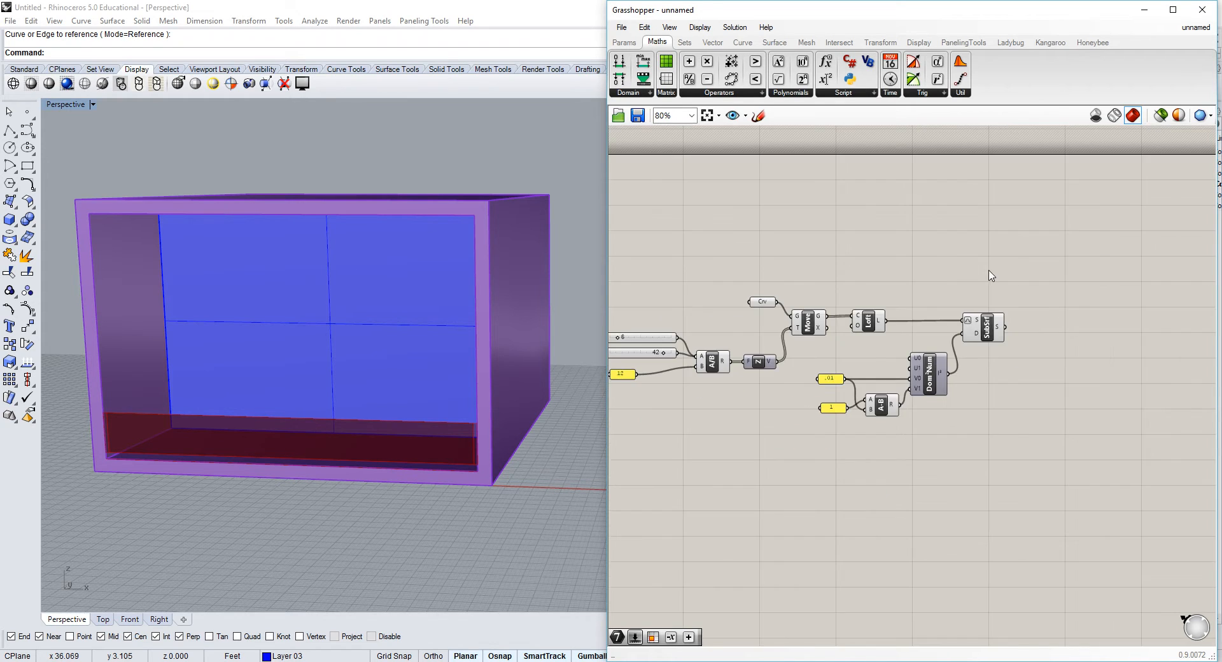
left_click(848, 343)
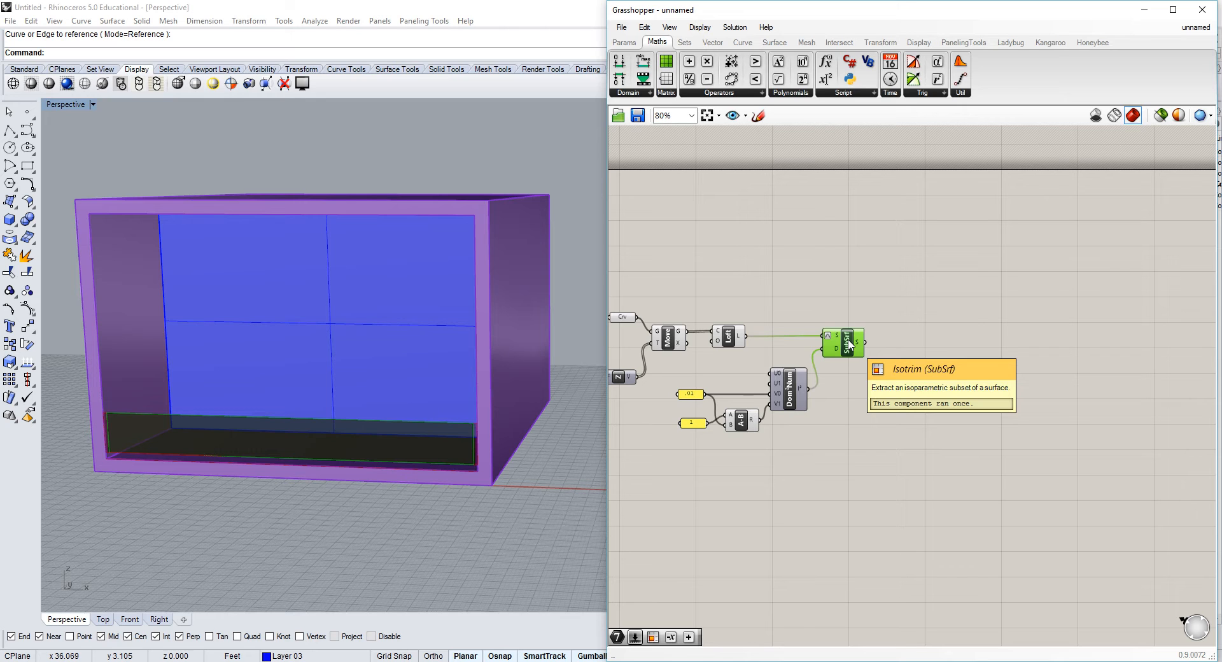
mouse_move(363, 456)
right_mouse_down()
mouse_move(382, 442)
mouse_move(368, 445)
right_mouse_up()
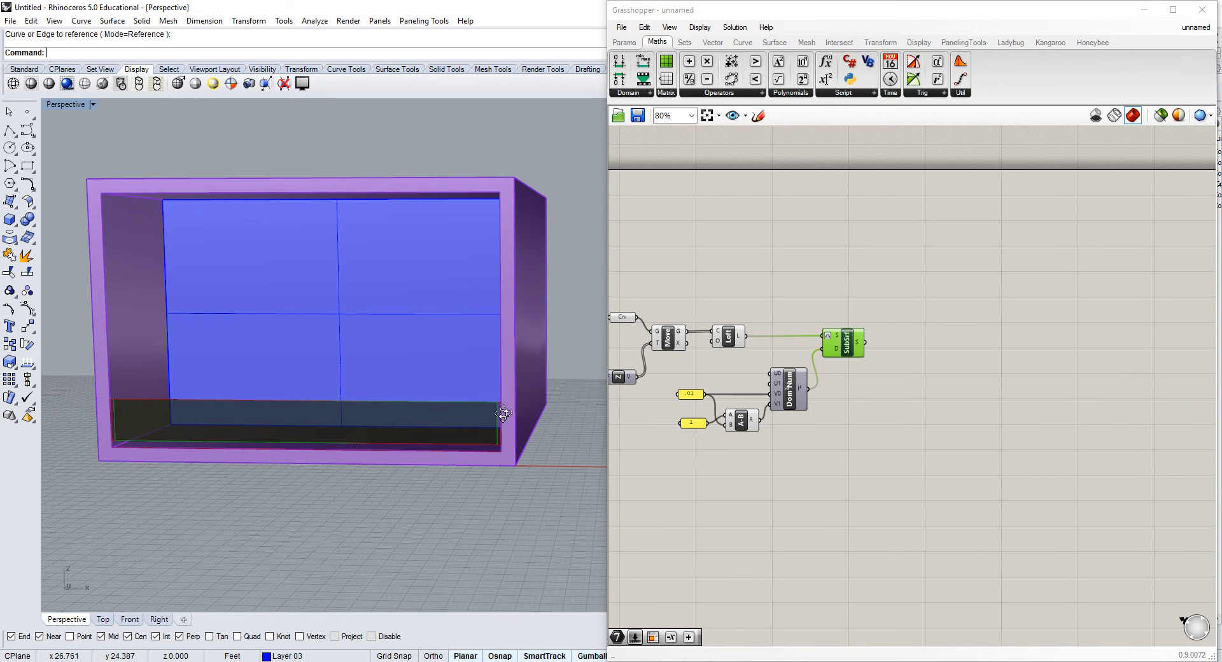
right_click_drag(493, 407, 353, 382)
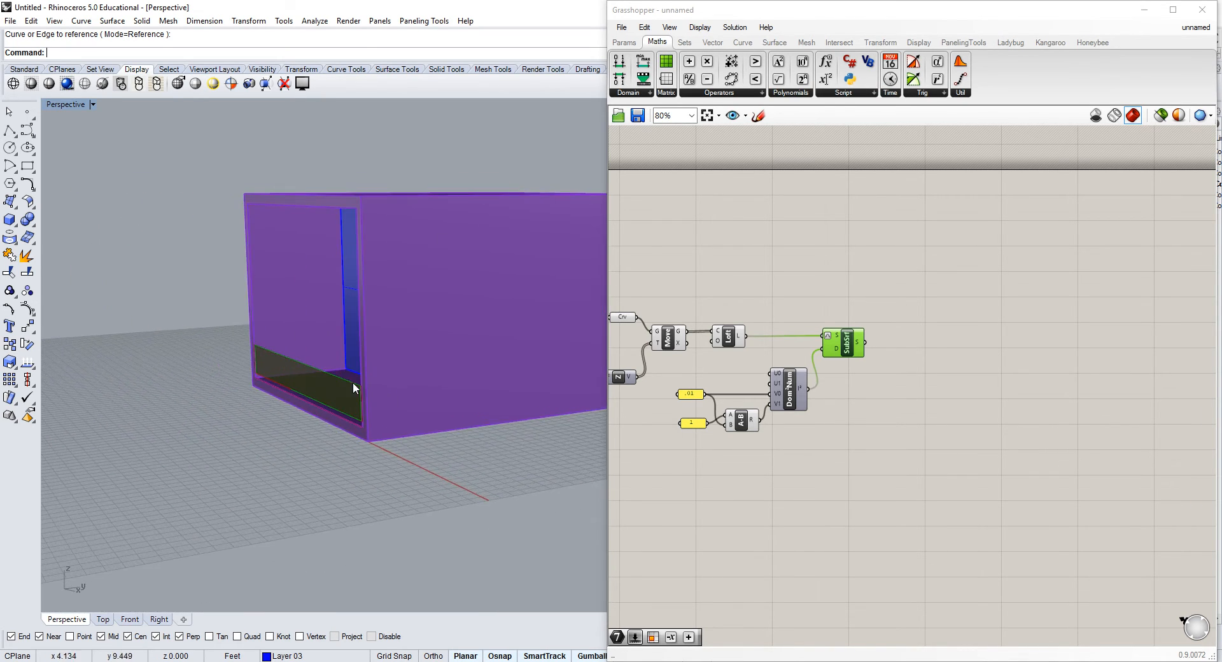
scroll(352, 382, "up", 3)
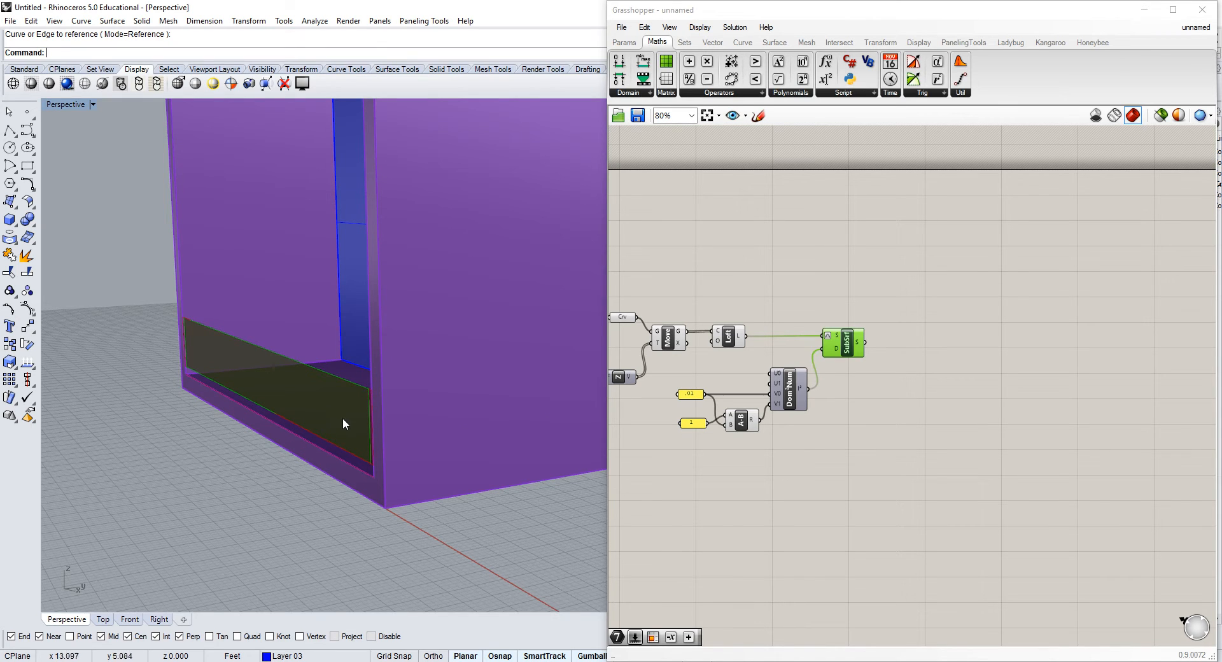
mouse_move(367, 434)
right_mouse_down()
mouse_move(341, 437)
mouse_move(385, 421)
right_mouse_up()
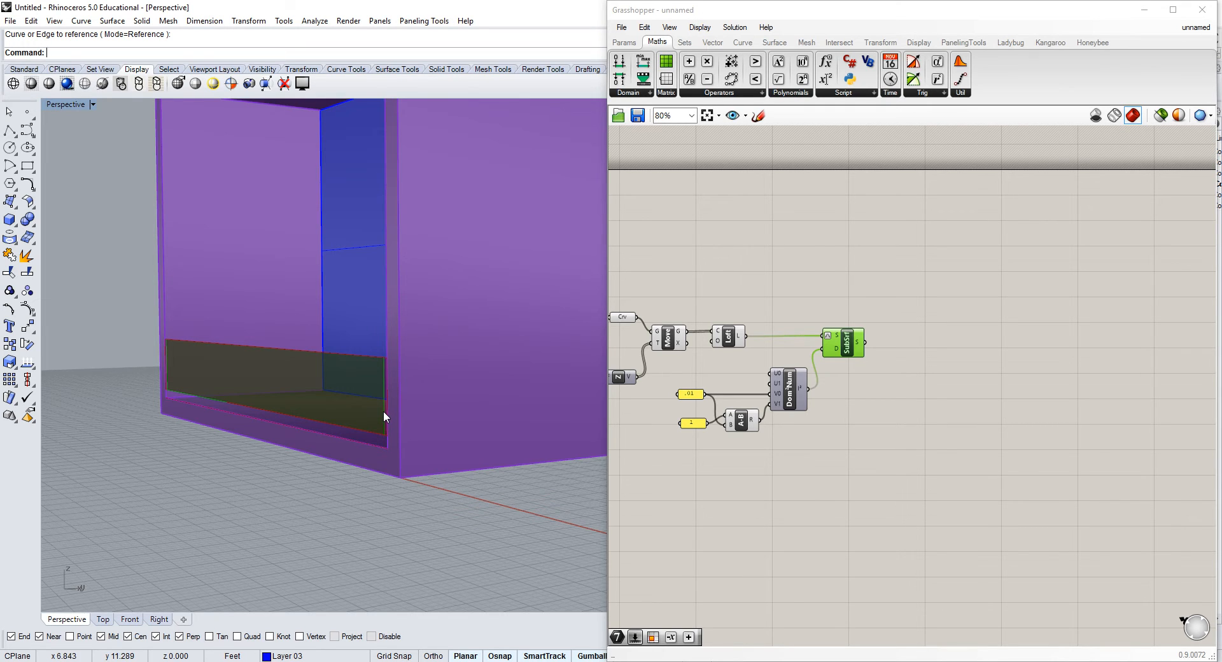
right_click_drag(401, 357, 349, 445)
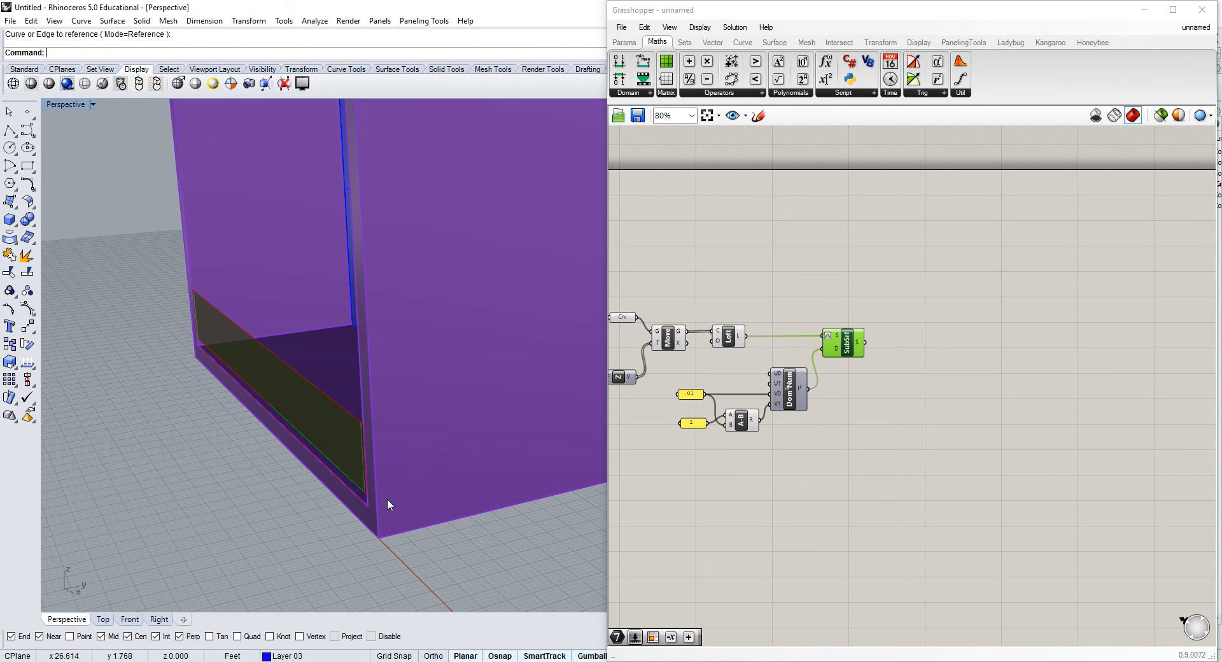
Move the line along the bottom edge of the box's opening 1 foot into the box along Y.
left_click(361, 499)
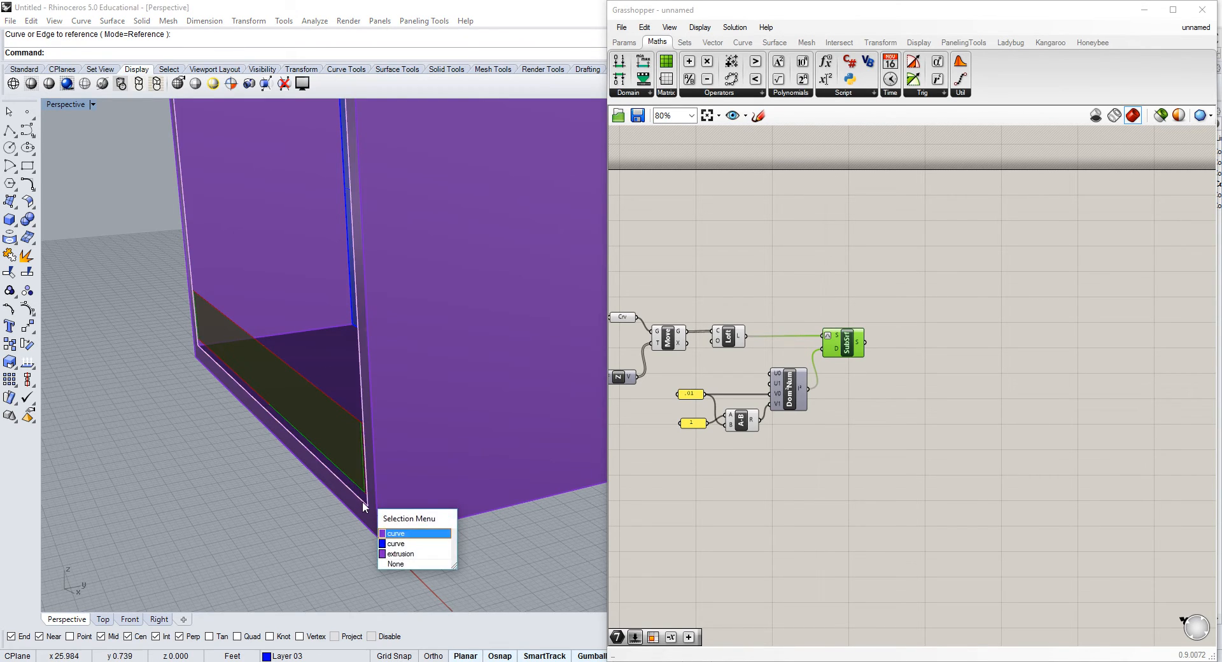
left_click(529, 552)
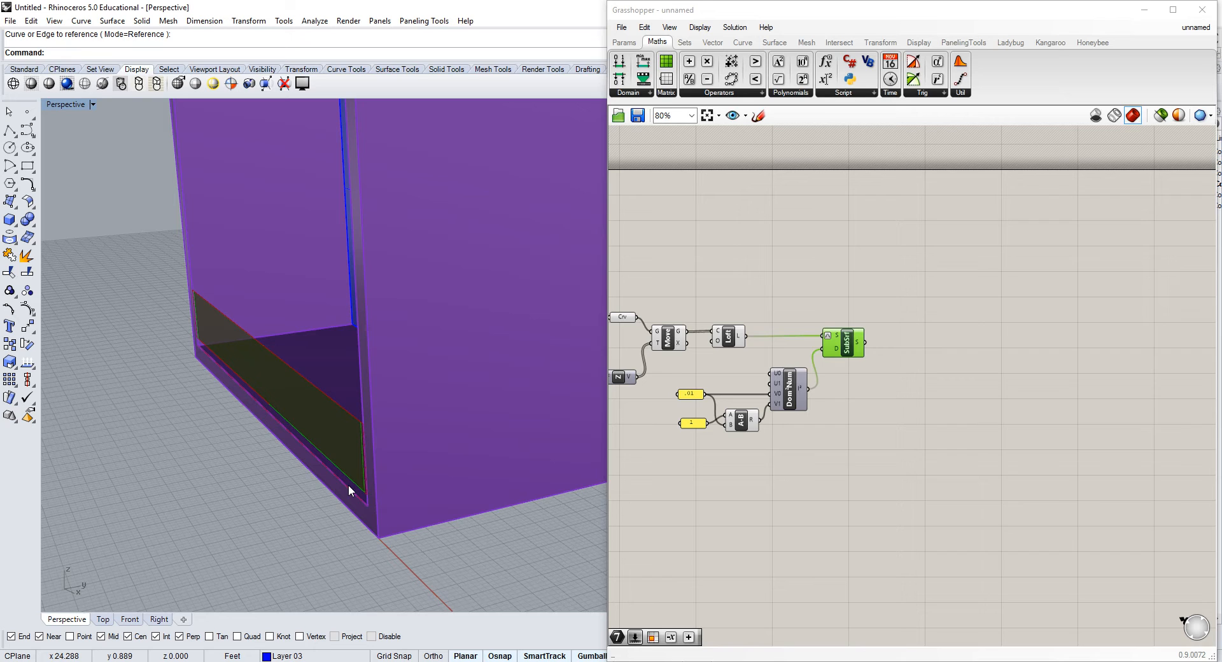
left_click(350, 483)
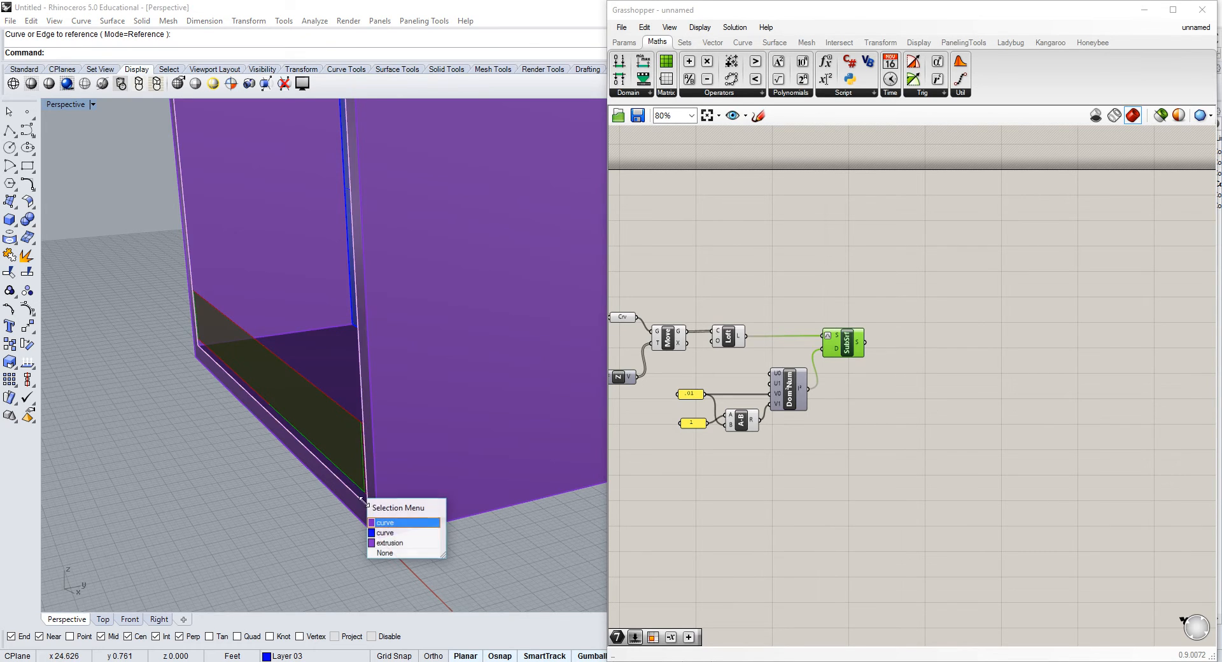
left_click(391, 537)
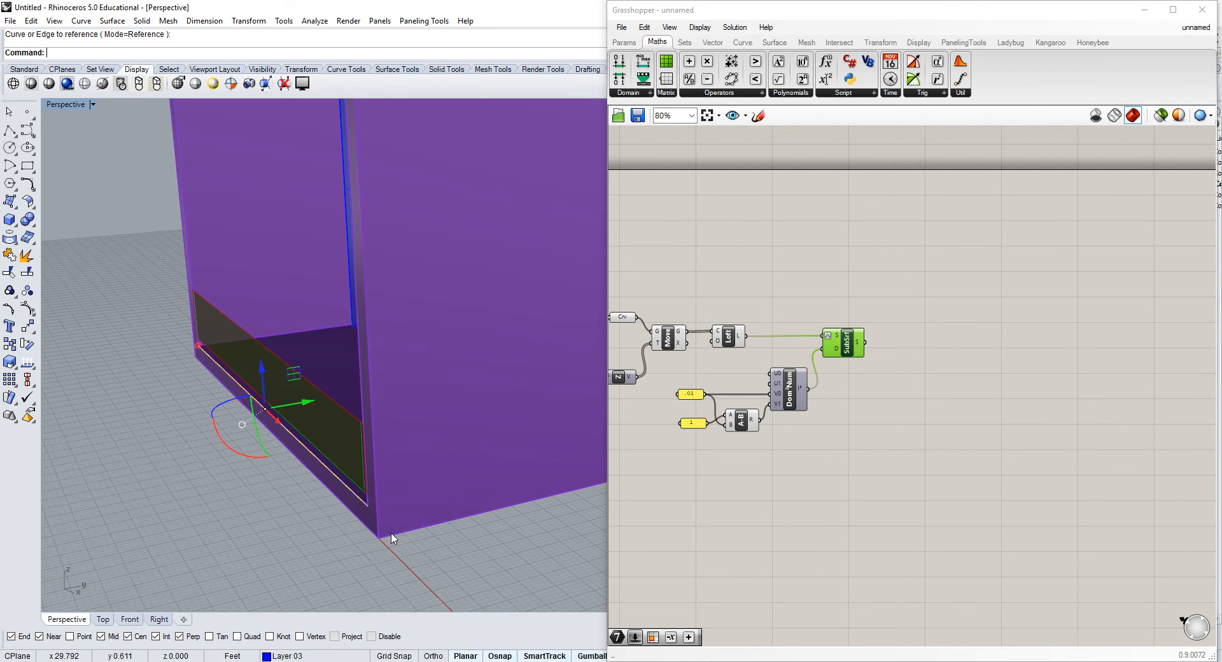
left_click(305, 402)
type("1")
key("Return")
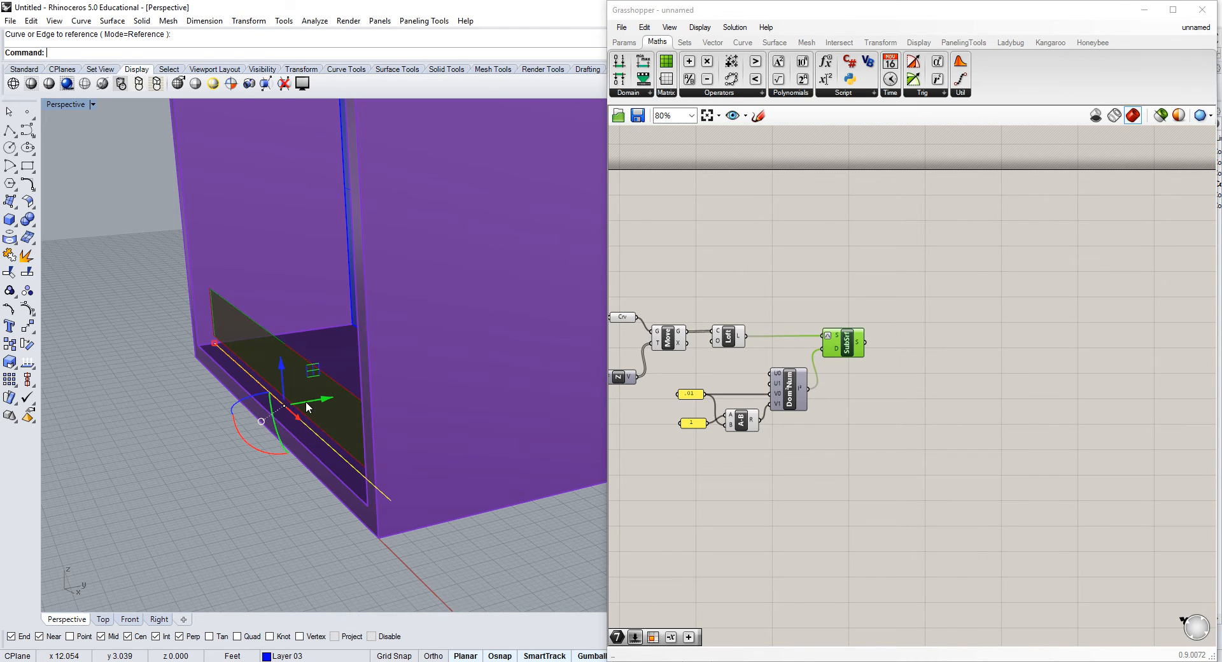
left_click(204, 472)
right_click_drag(205, 472, 260, 473)
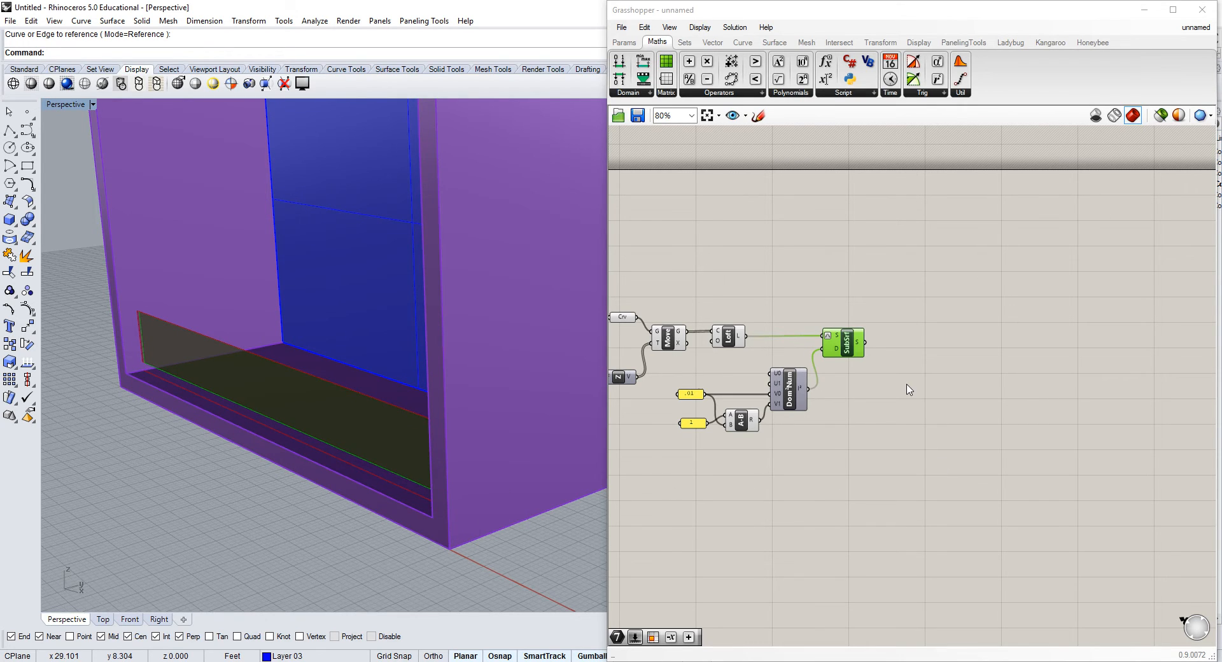
Add a Rotate Axis component in the free canvas space beyond the Isotrim component.
left_click(903, 342)
right_click_drag(934, 328, 847, 327)
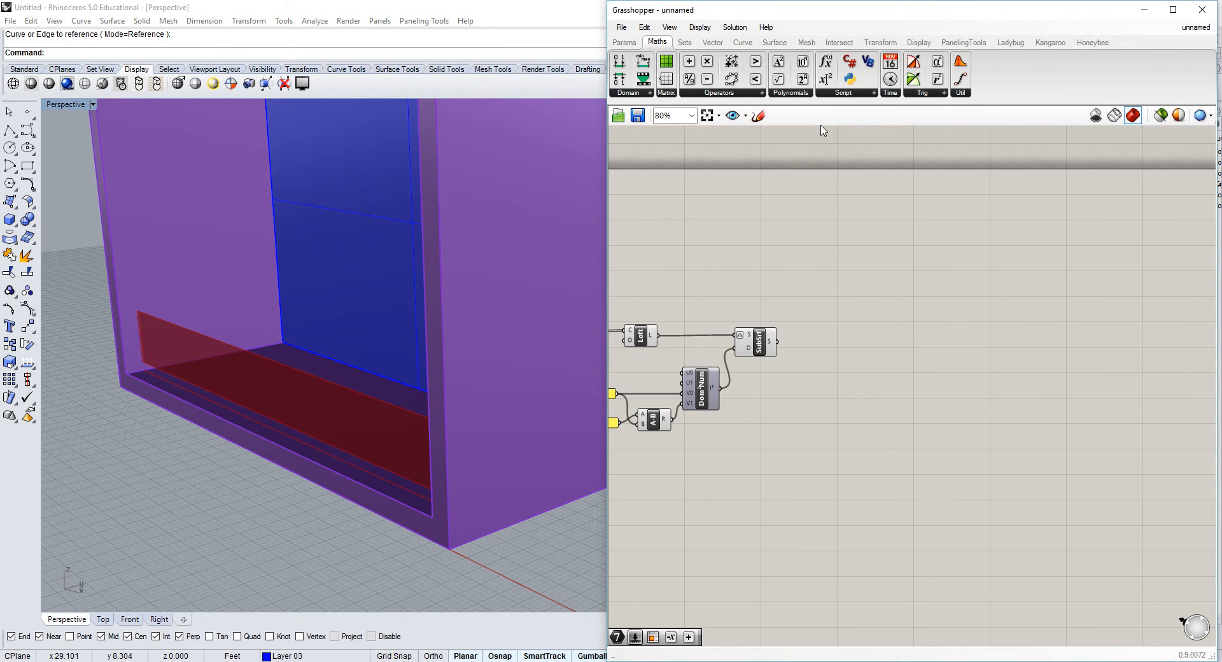
left_click(758, 348)
scroll(434, 392, "up", 3)
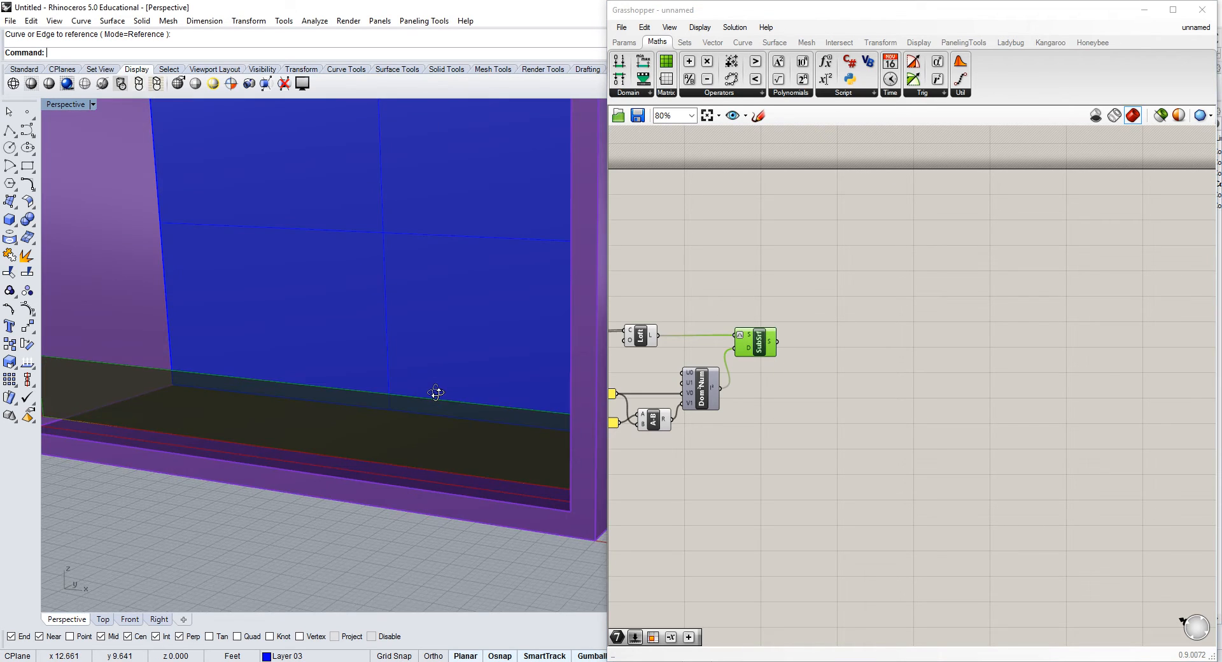
scroll(390, 400, "down", 2)
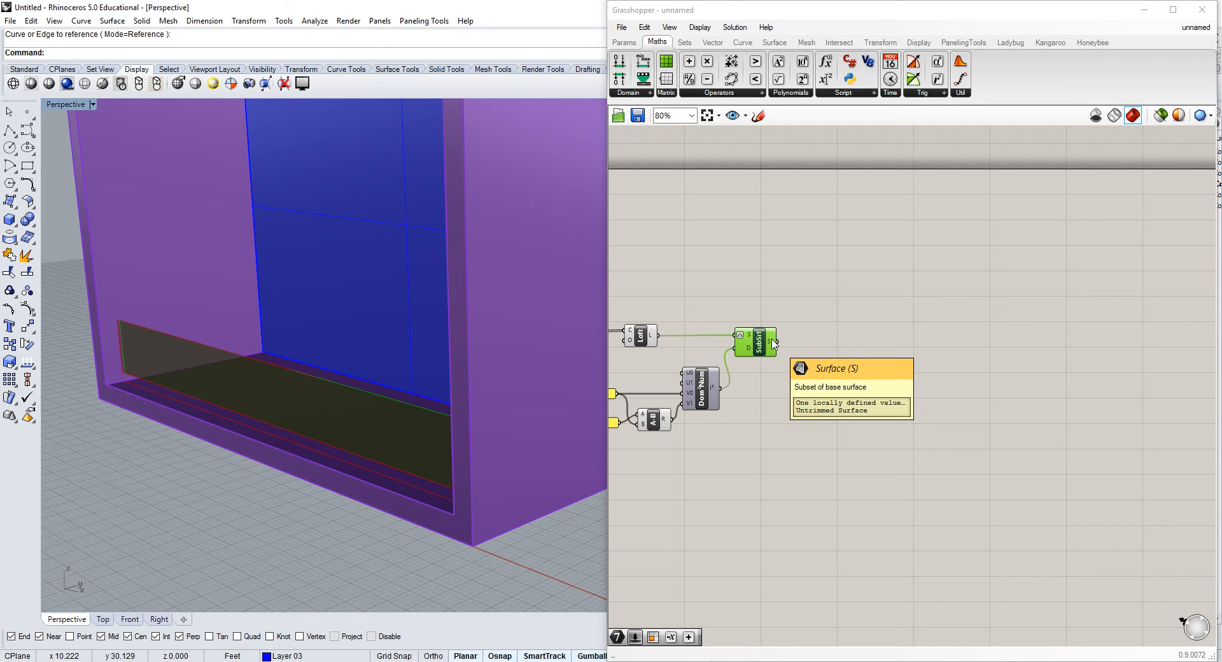
left_click(777, 191)
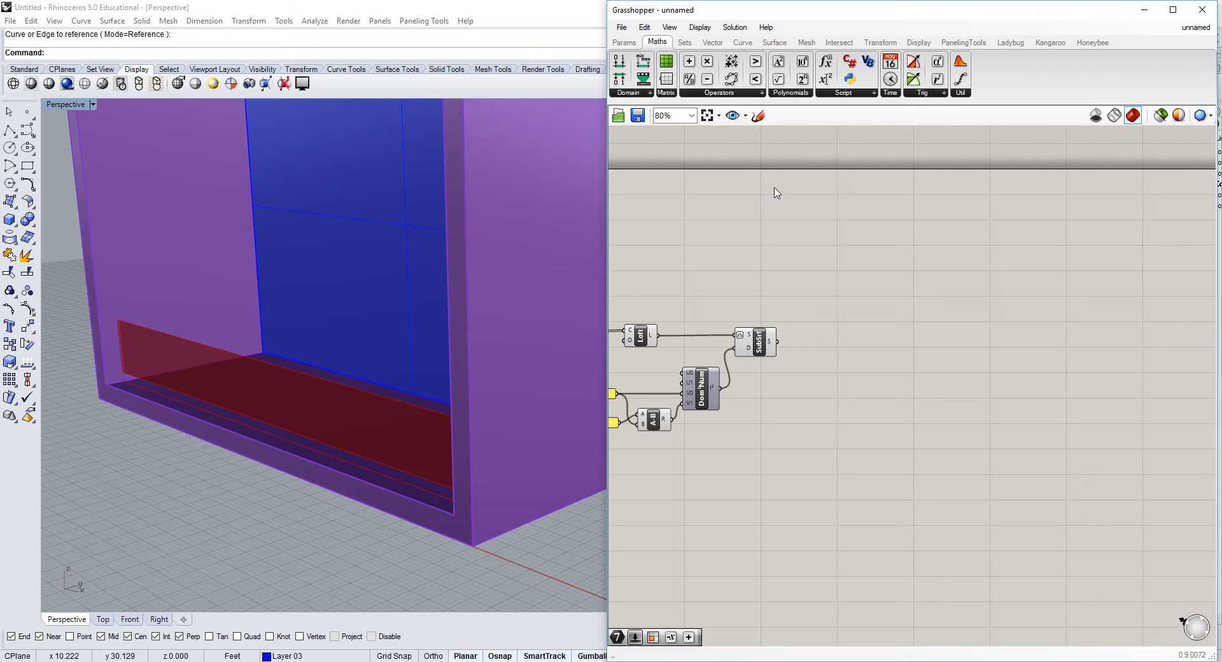
left_click(870, 43)
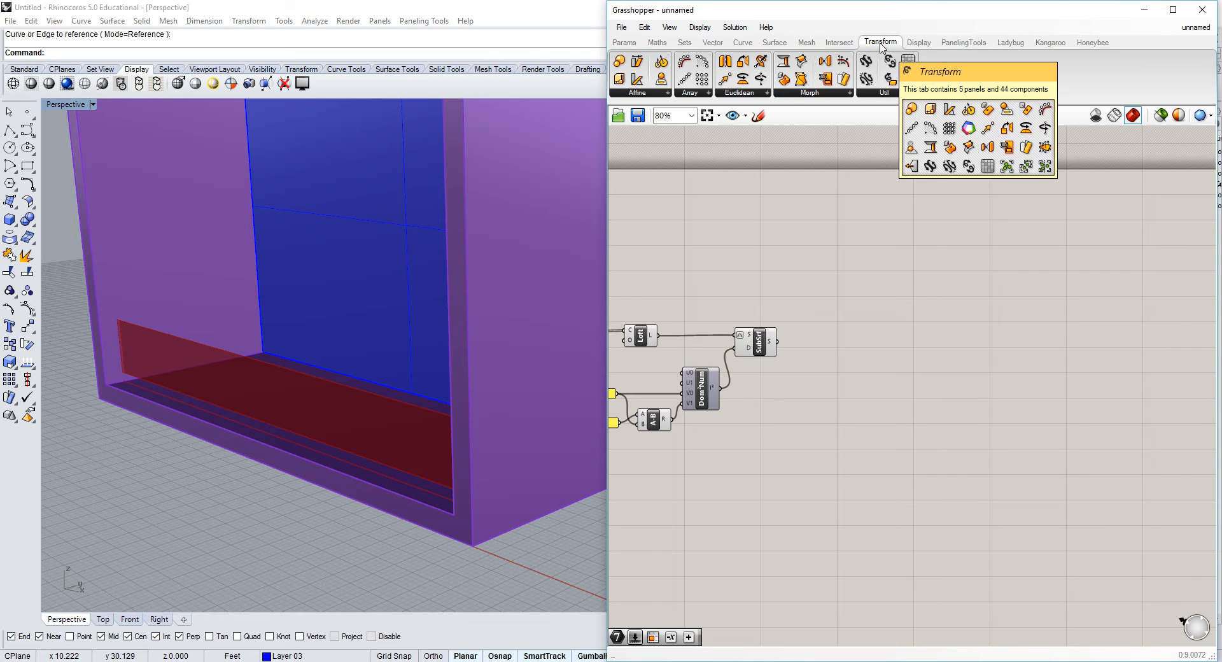
left_click(766, 94)
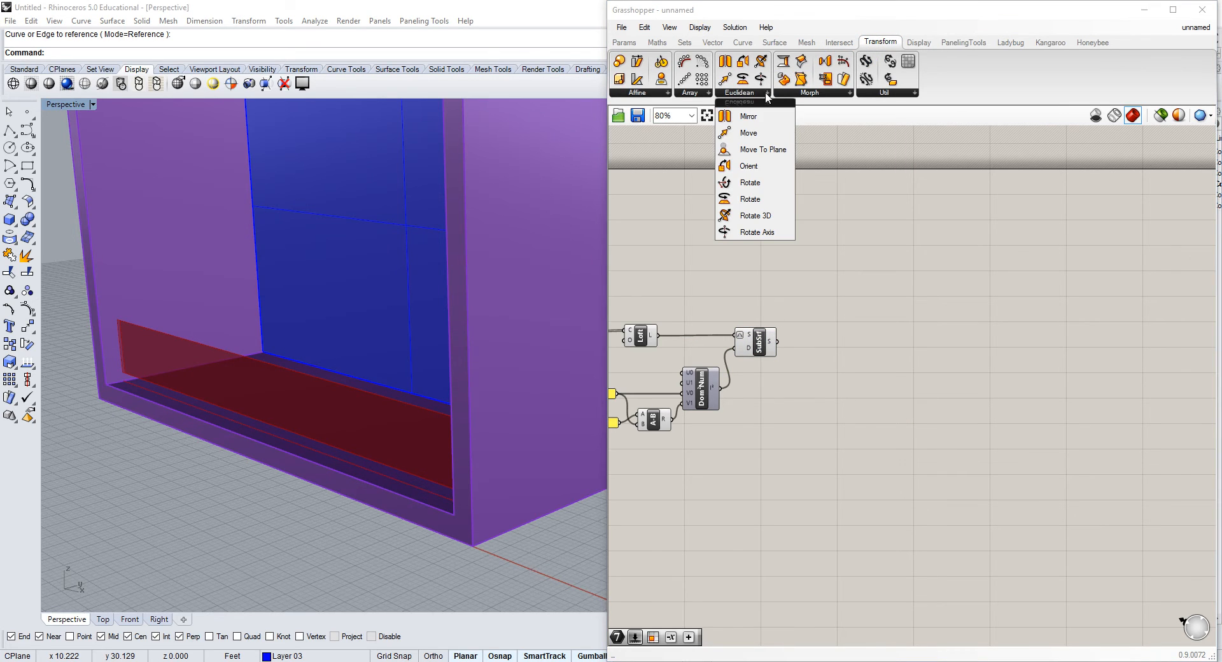
left_click(764, 233)
left_click(848, 266)
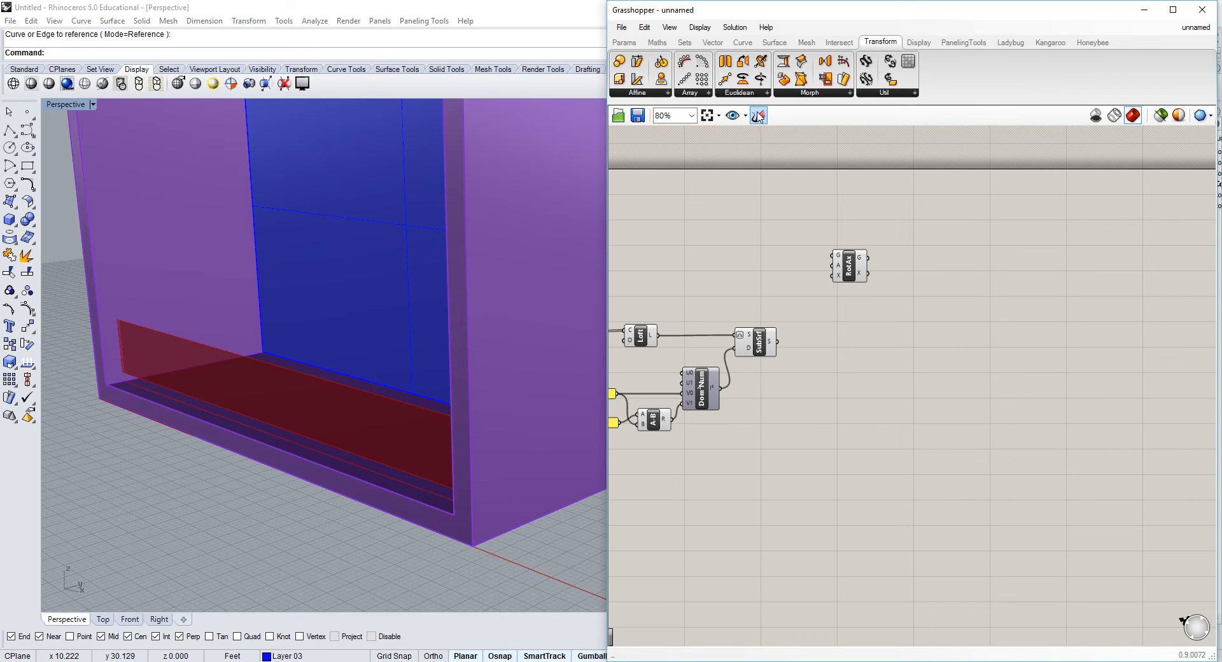
Try a Rotate 3D component above the Rotate Axis component and delete it.
left_click(756, 94)
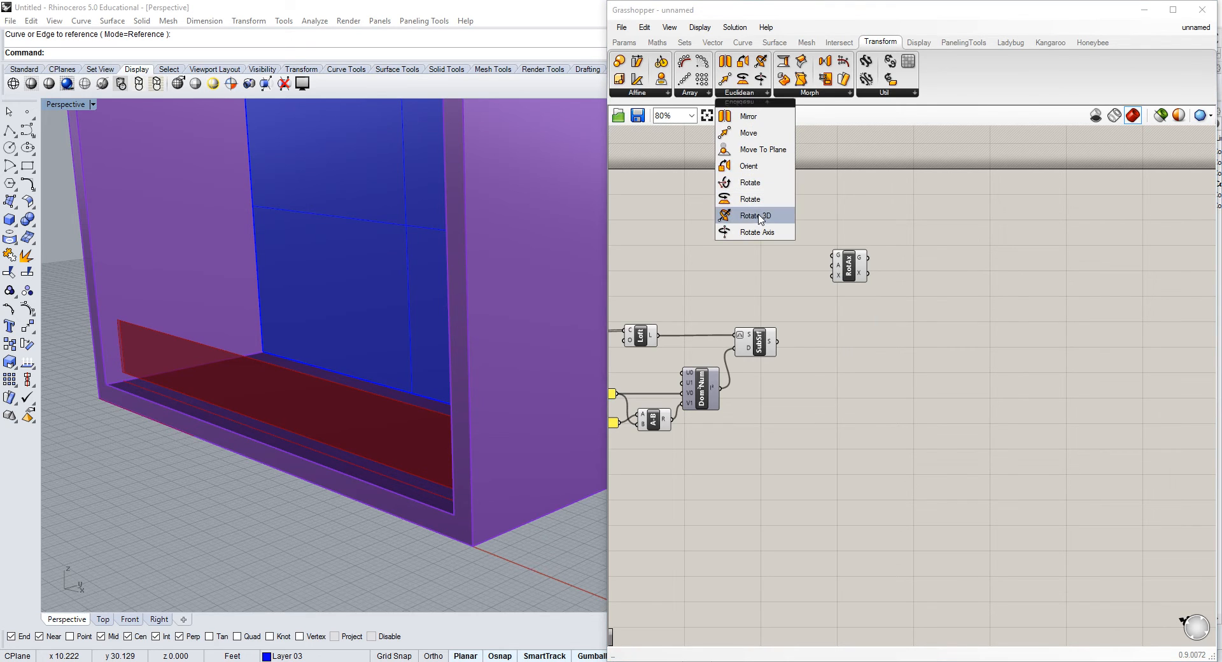
left_click_drag(759, 220, 848, 215)
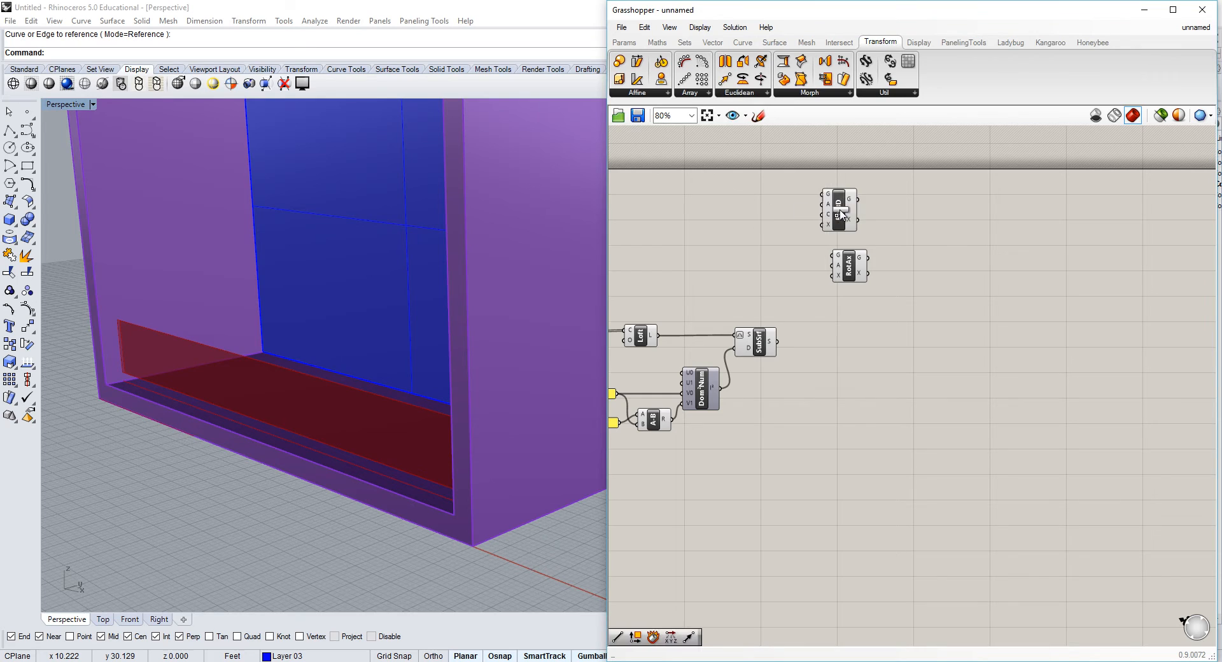
scroll(850, 221, "up", 3)
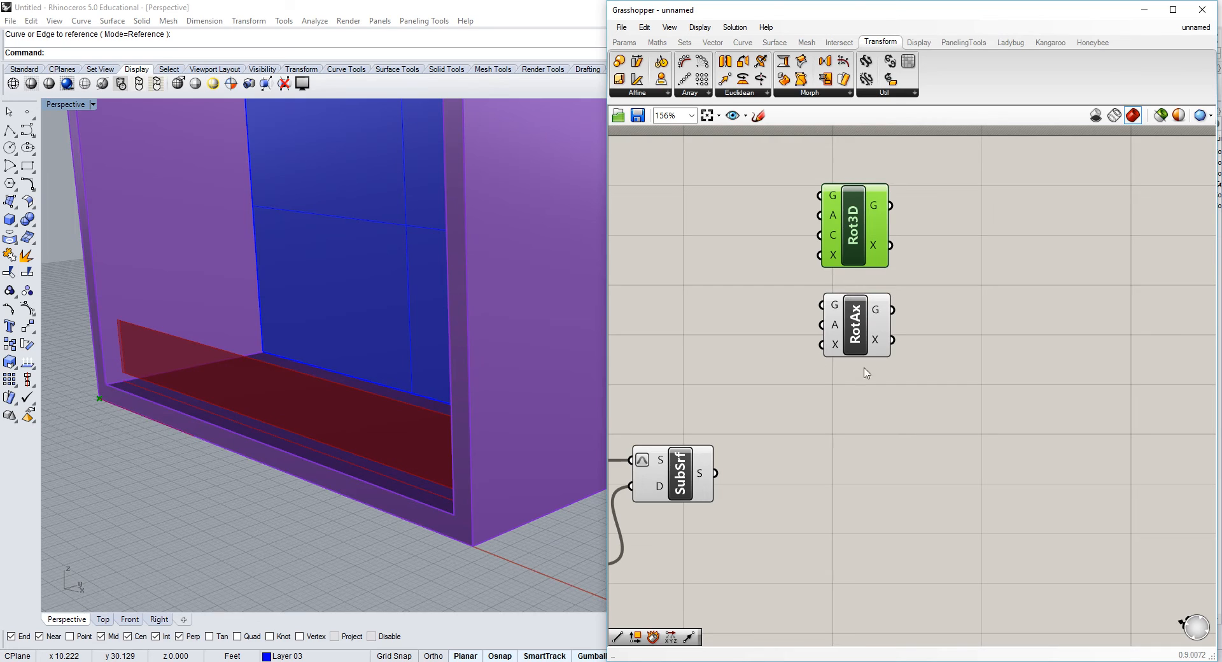
left_click(754, 95)
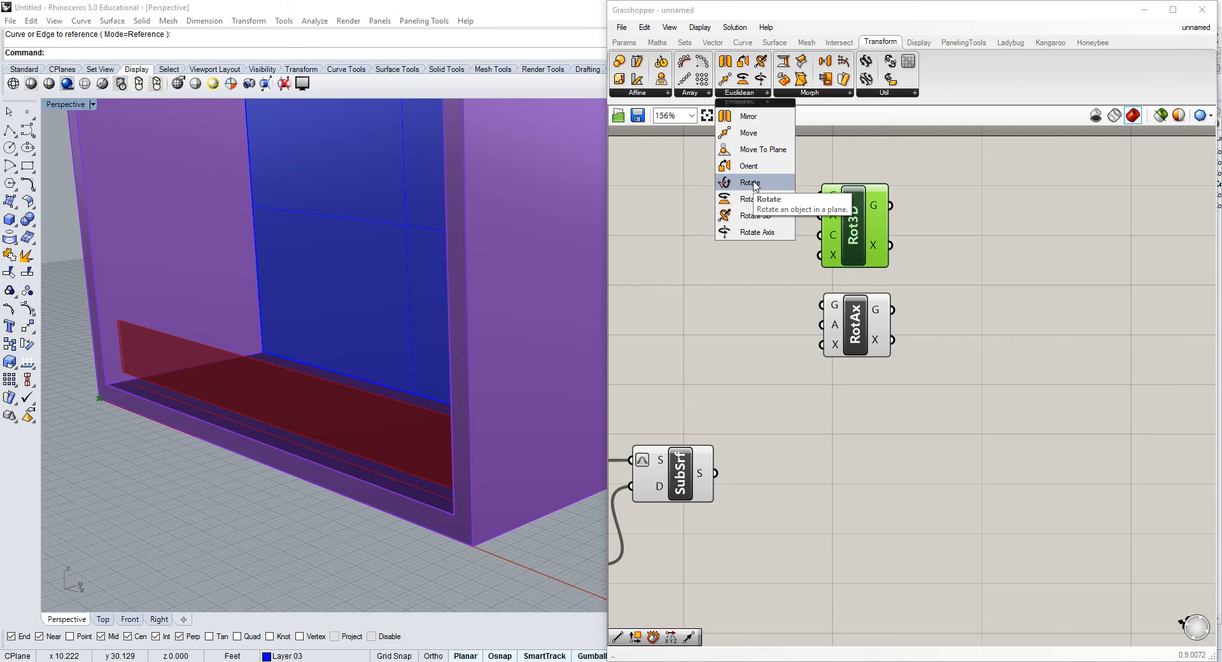
key("Delete")
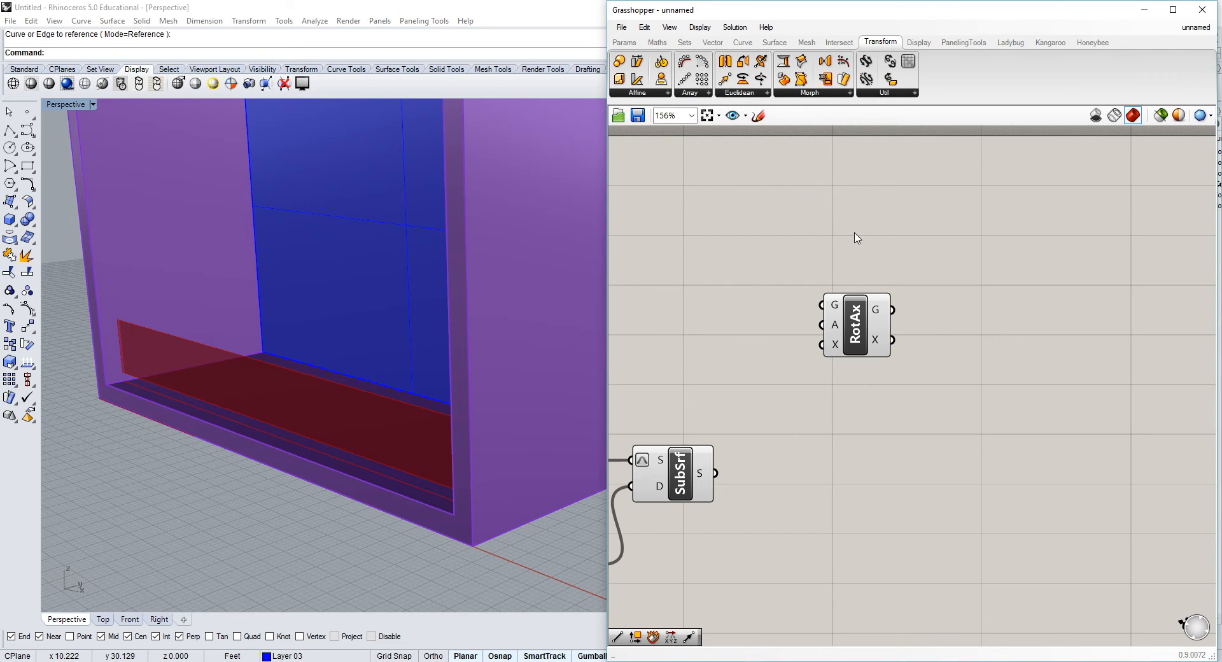
Place the Rotate Axis component beside the Isotrim component and feed the Isotrim surface into its geometry input G.
left_click(857, 328)
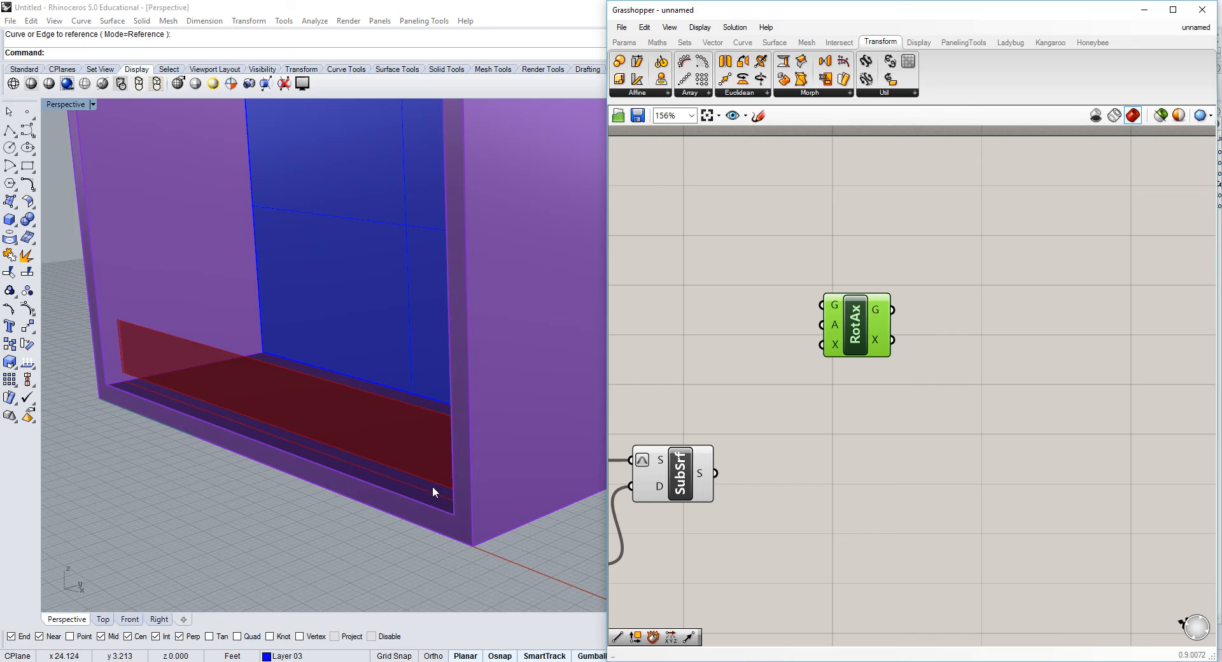
left_click(867, 445)
left_click_drag(871, 334, 834, 492)
left_click(749, 480)
right_click_drag(747, 480, 832, 393)
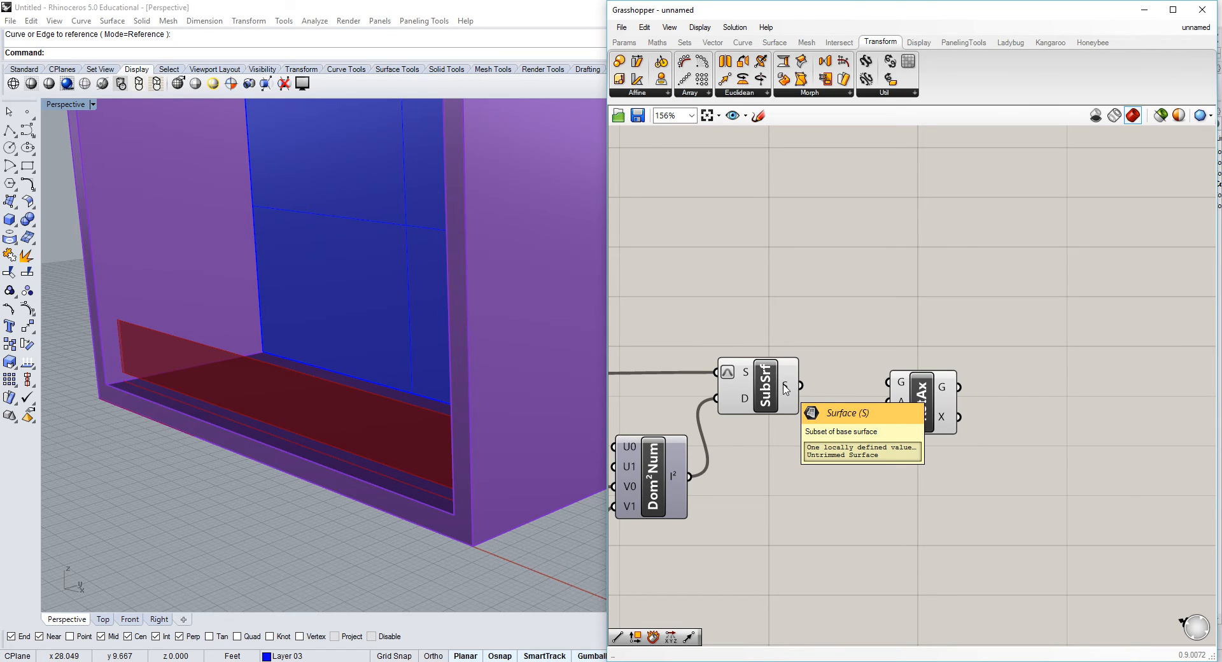
left_click_drag(801, 385, 888, 382)
right_click_drag(399, 440, 449, 414)
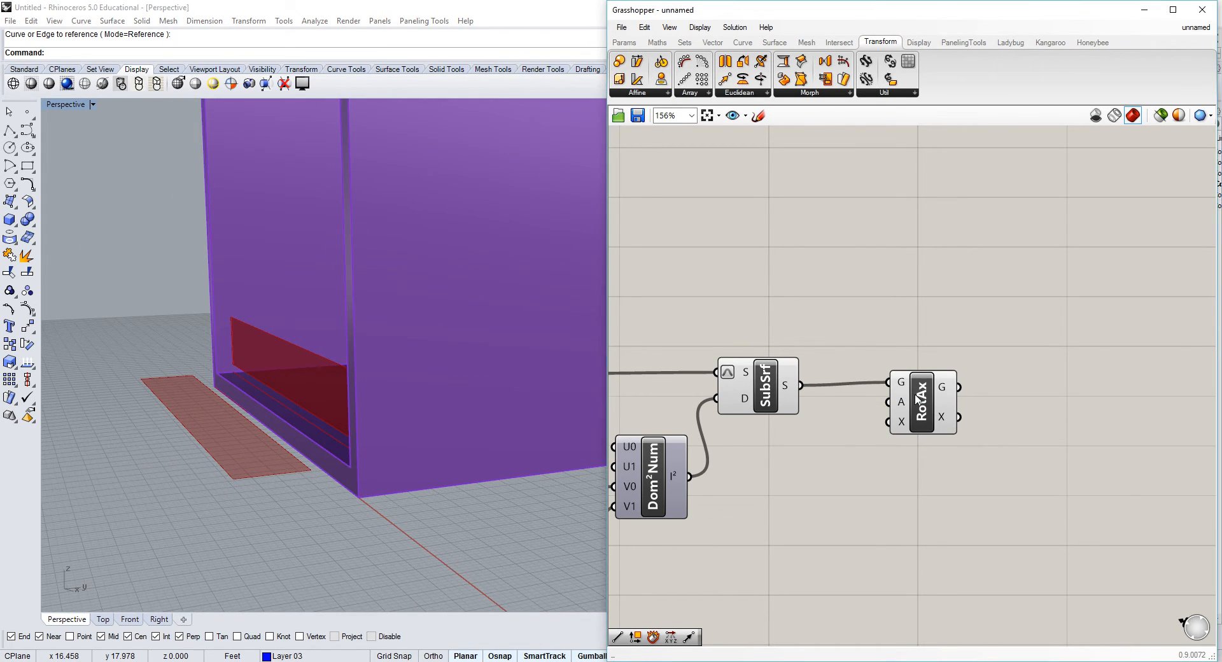
left_click_drag(921, 389, 946, 400)
left_click(900, 421)
Raise the Rotate Axis component above the Isotrim component and feed the base curve parameter into its axis input X.
mouse_move(927, 403)
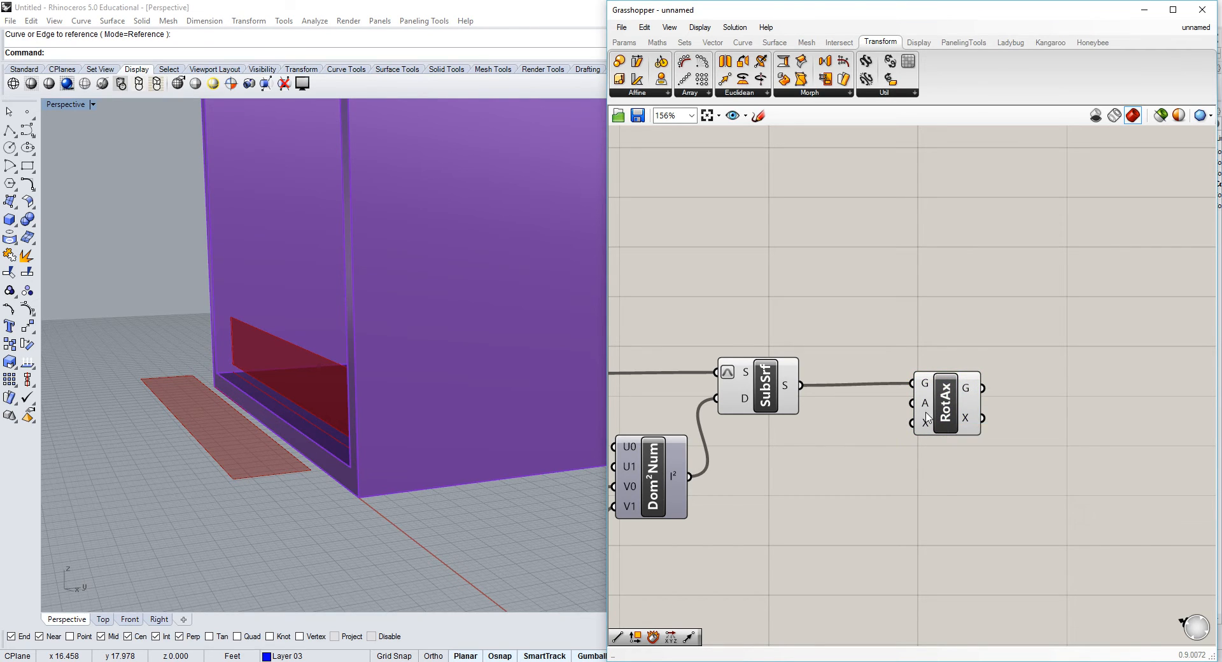
mouse_move(926, 426)
right_click_drag(481, 432, 495, 471)
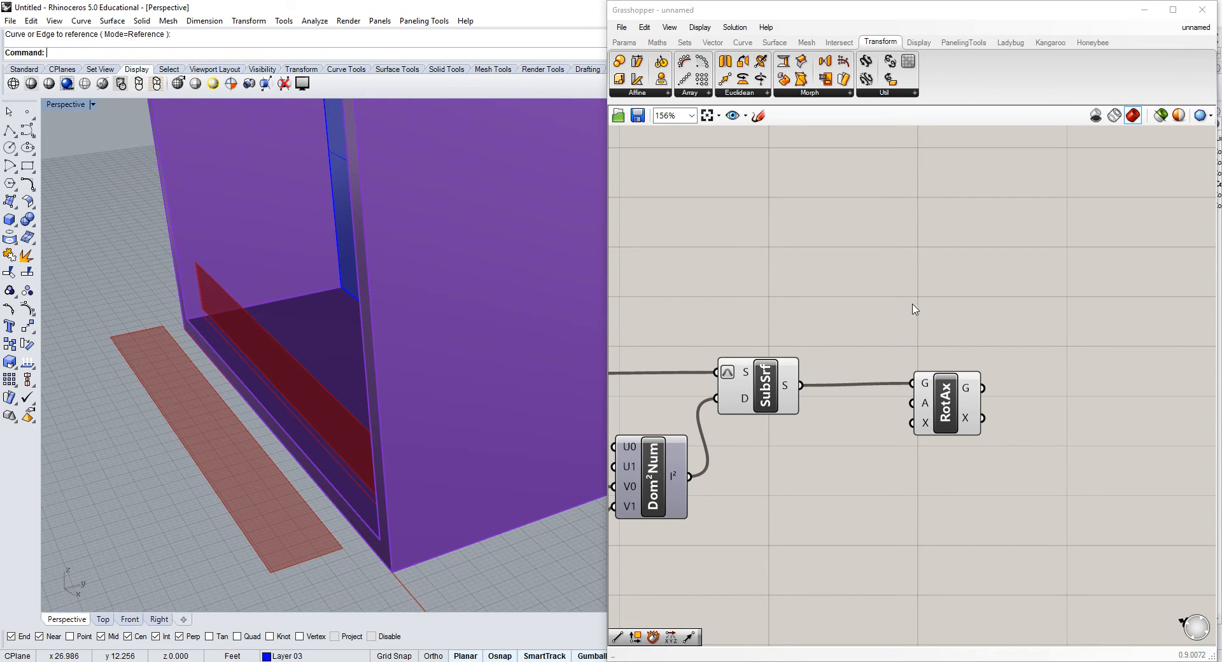
scroll(919, 420, "down", 1)
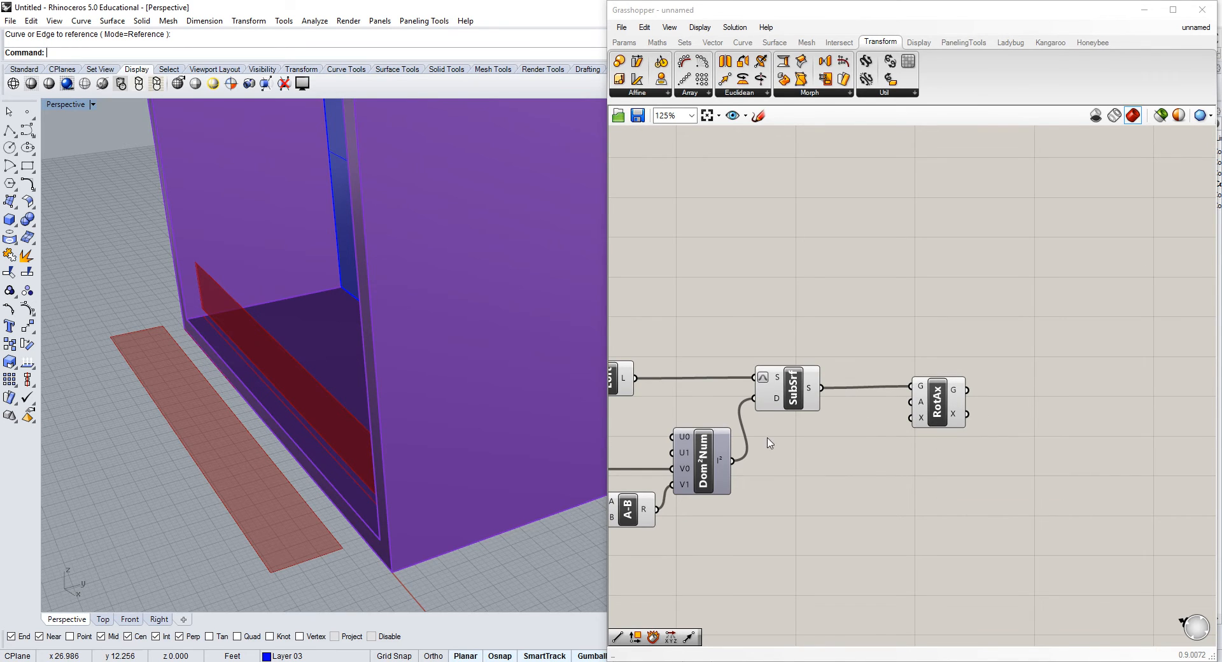
right_click_drag(769, 436, 860, 353)
scroll(861, 357, "down", 2)
left_click(657, 301)
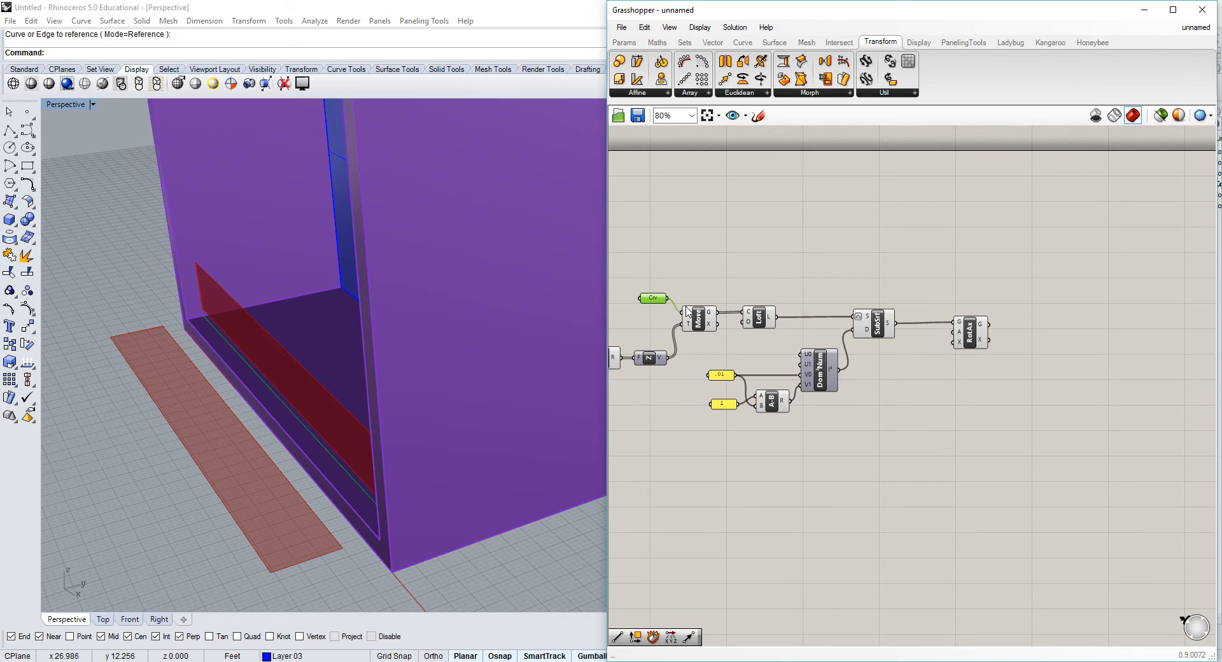
left_click_drag(964, 341, 964, 295)
left_click_drag(667, 298, 955, 296)
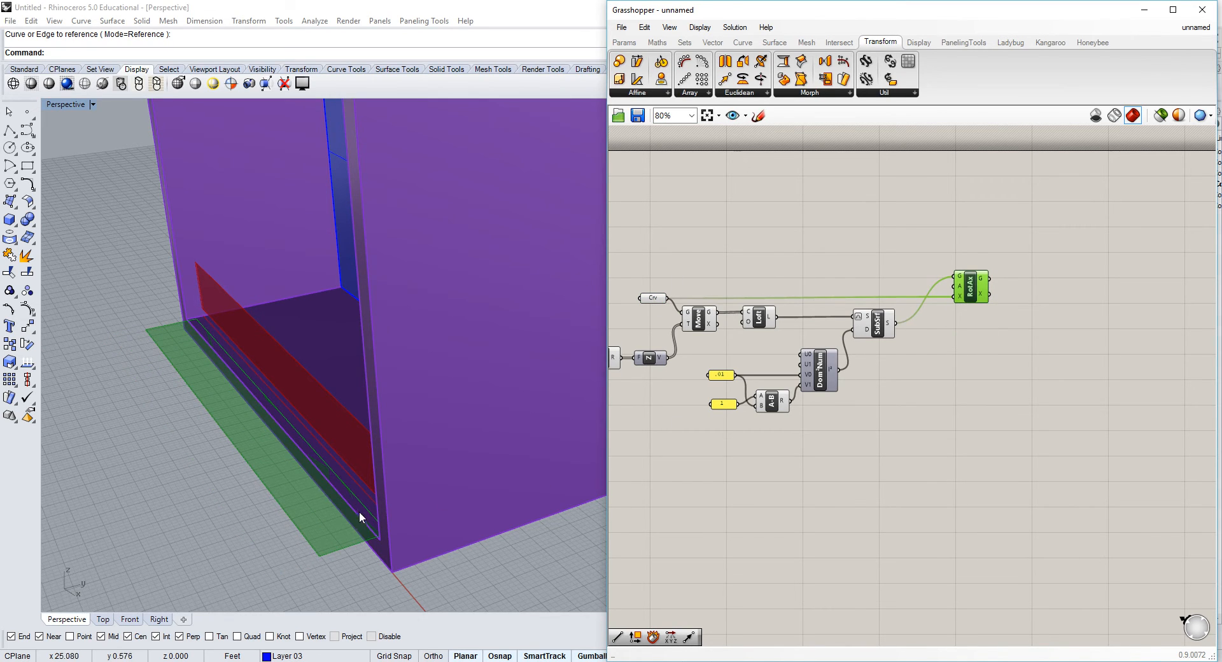
Examine how the rotated panel sits relative to the curve along the bottom edge of the box's opening.
scroll(357, 503, "up", 3)
scroll(213, 323, "up", 4)
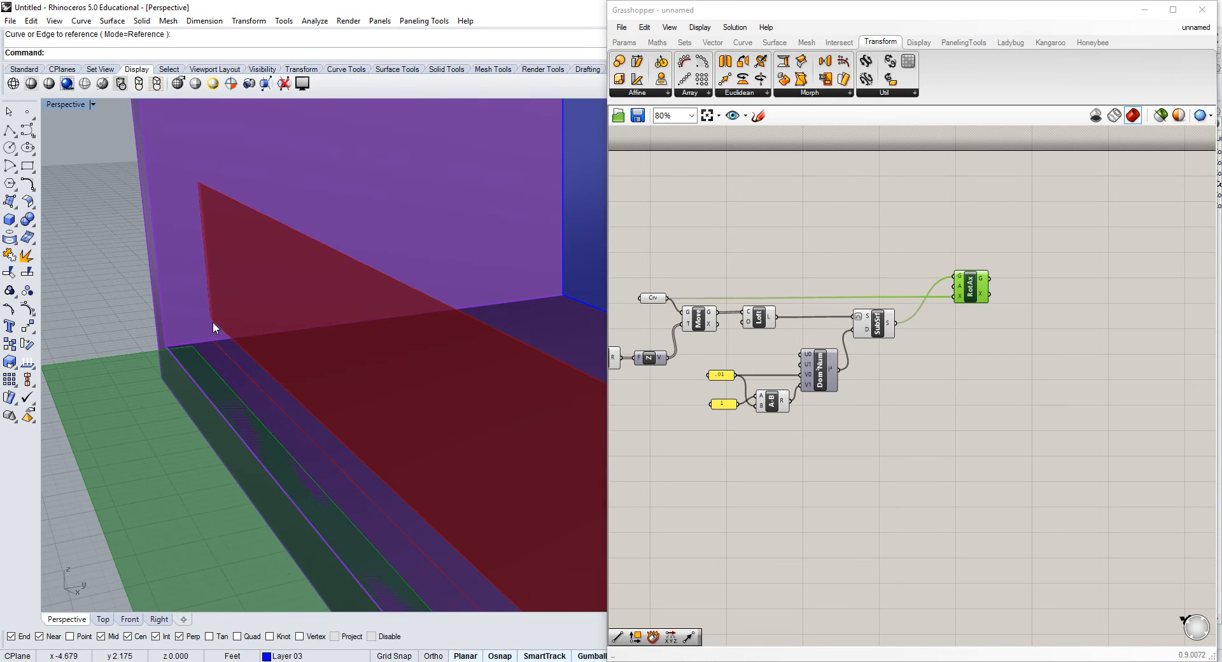
scroll(209, 338, "down", 4)
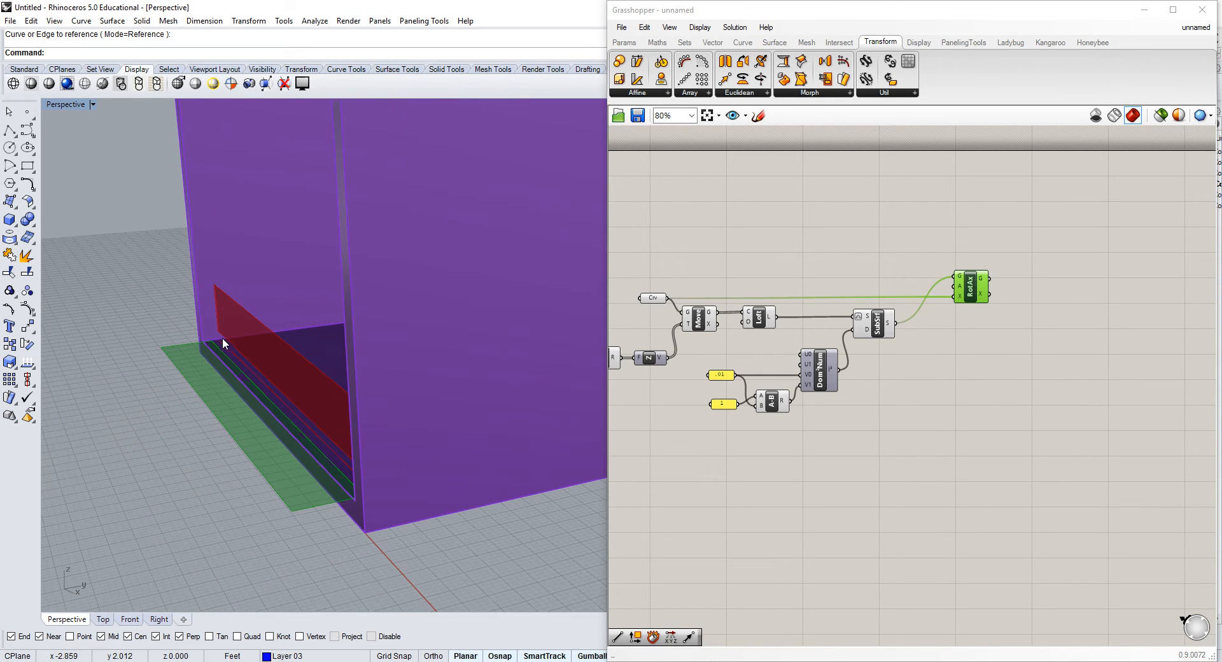
left_click(929, 221)
scroll(928, 248, "up", 3)
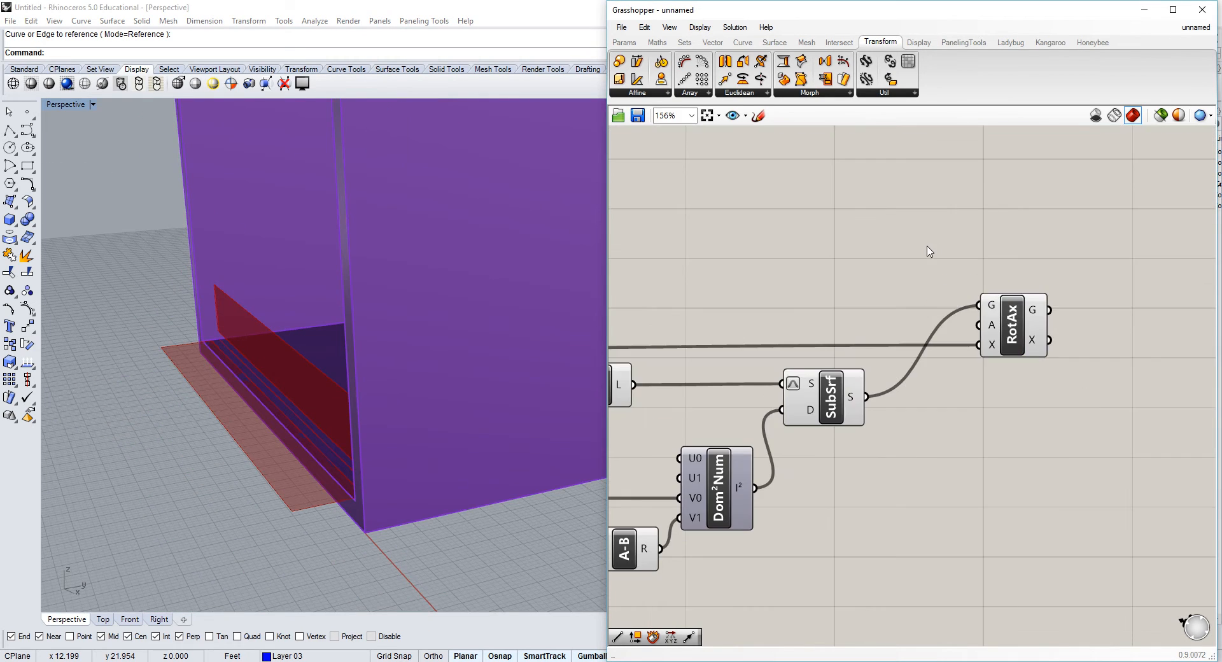
scroll(382, 378, "up", 2)
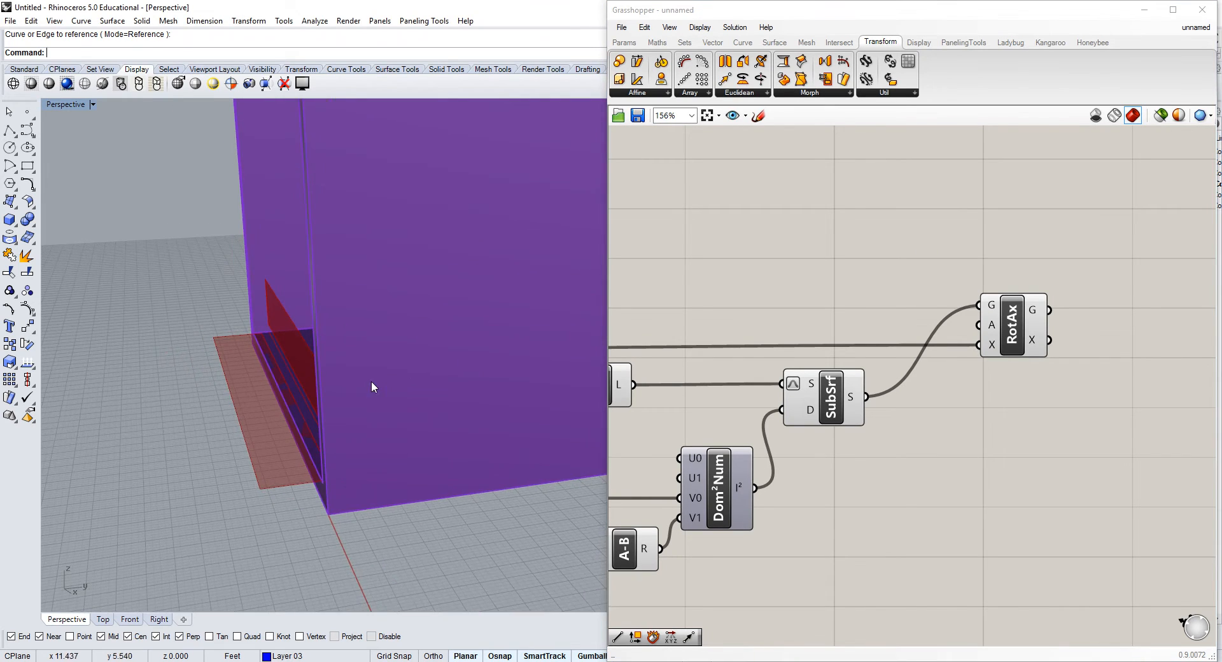
scroll(272, 292, "up", 2)
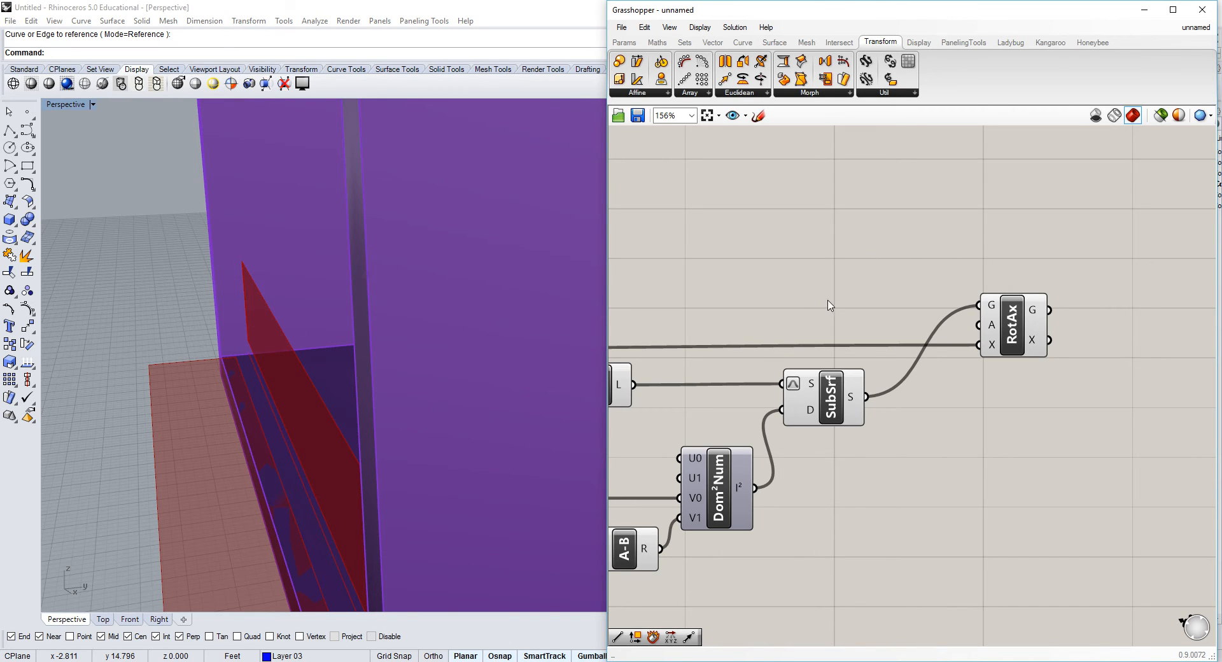
Add a number slider ranging from 0 to 5 with value 2.55 above the Isotrim component, leaving space before Rotate Axis.
double_click(802, 280)
type("0")
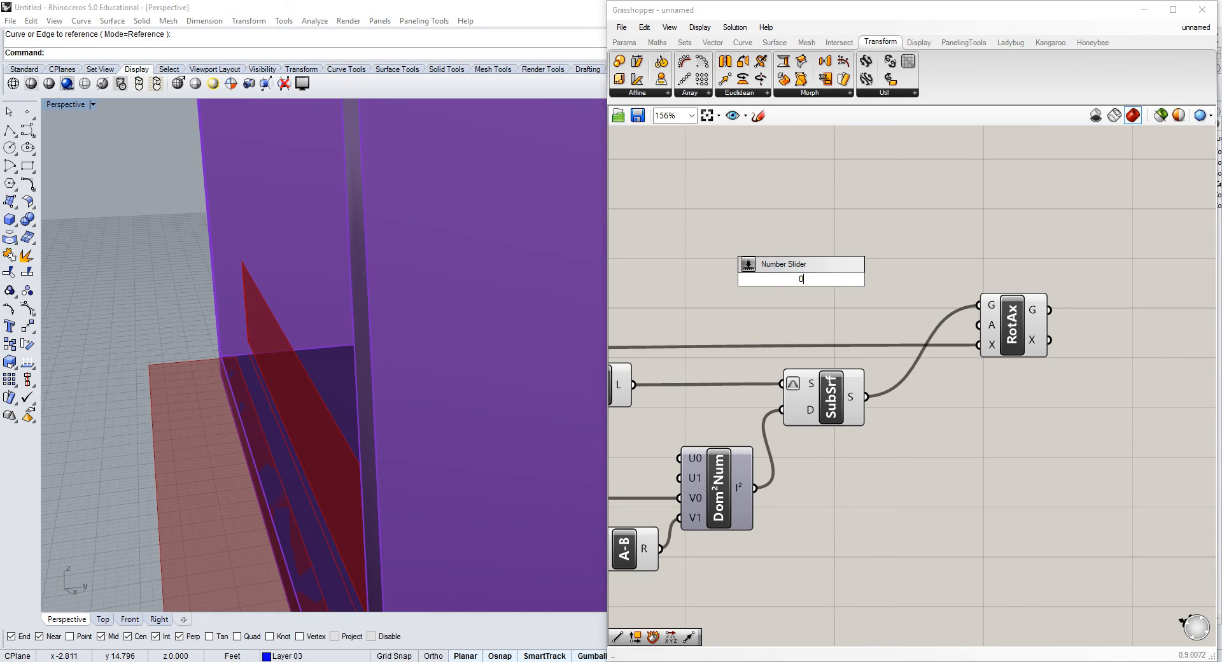
type("<2.55<5")
key("Return")
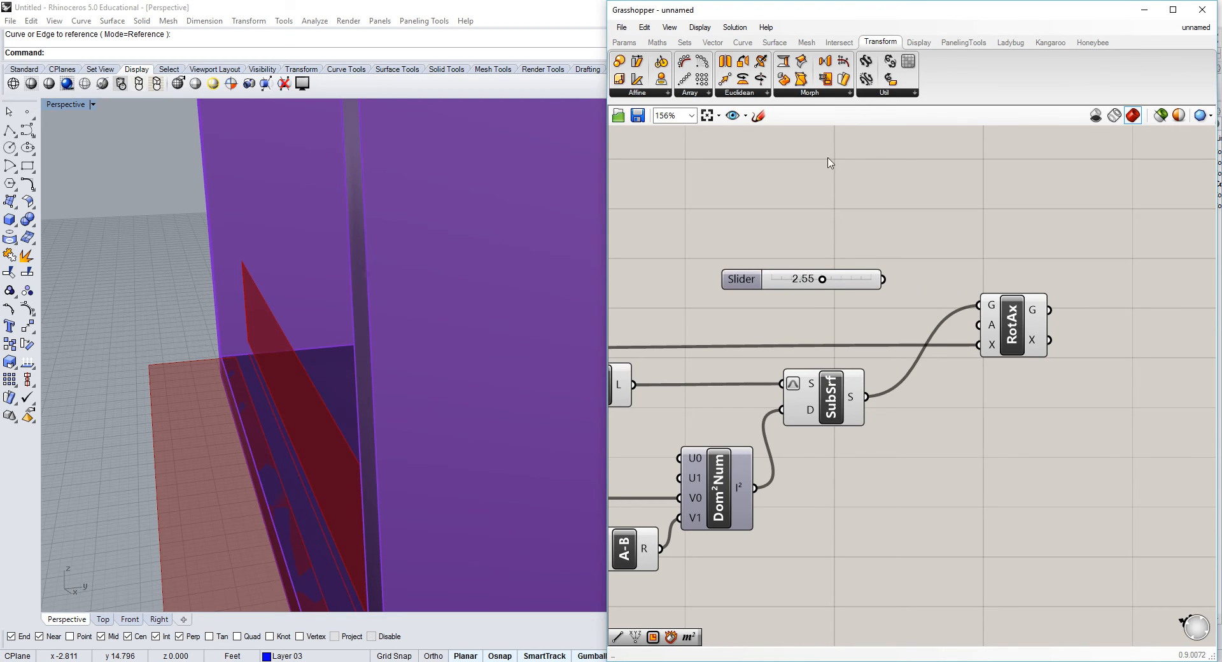
left_click_drag(860, 282, 819, 281)
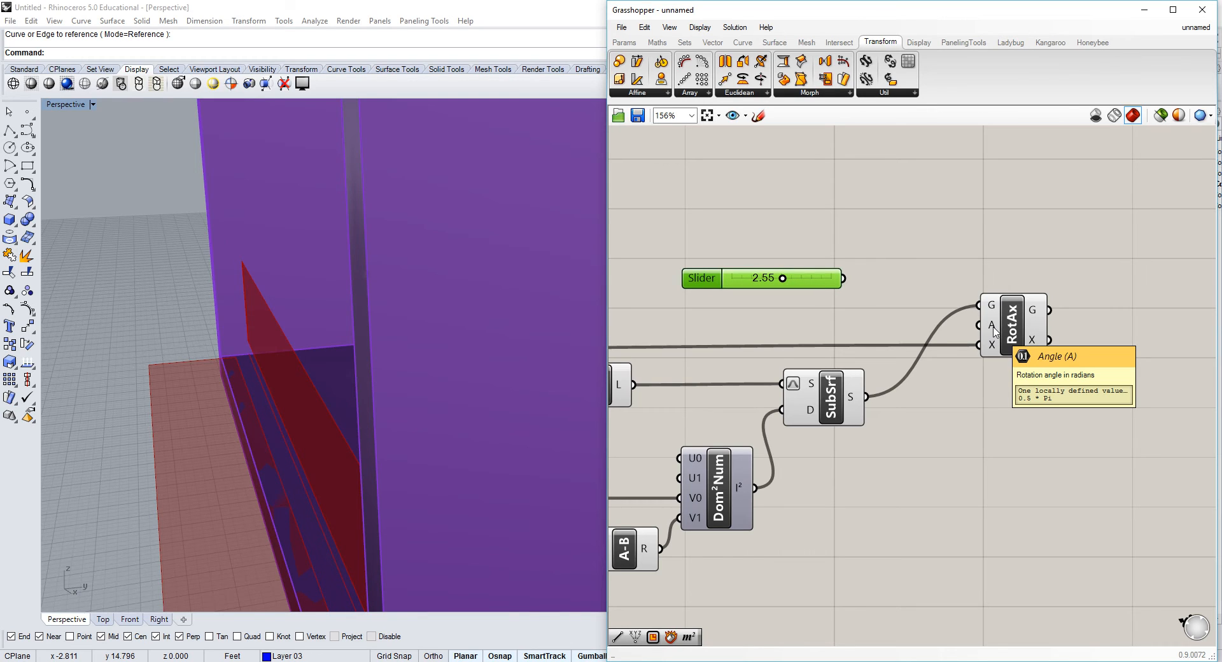
left_click(864, 193)
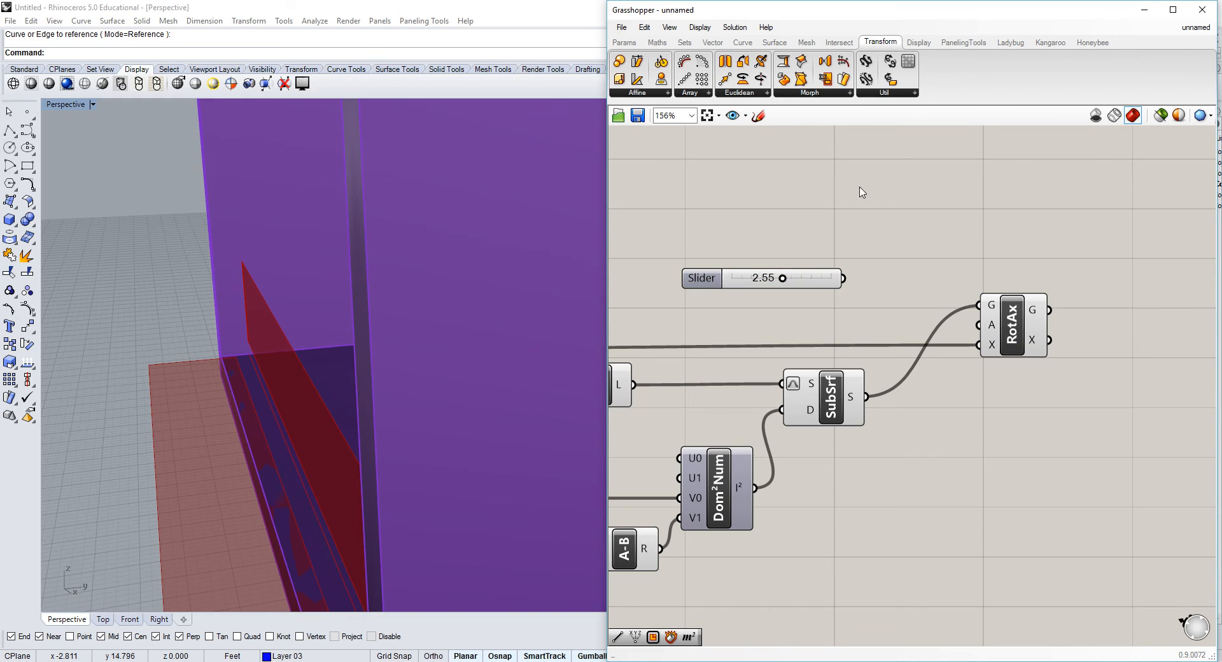
Add a Radians component between the slider and Rotate Axis, and feed the slider into its degrees input D.
left_click(657, 42)
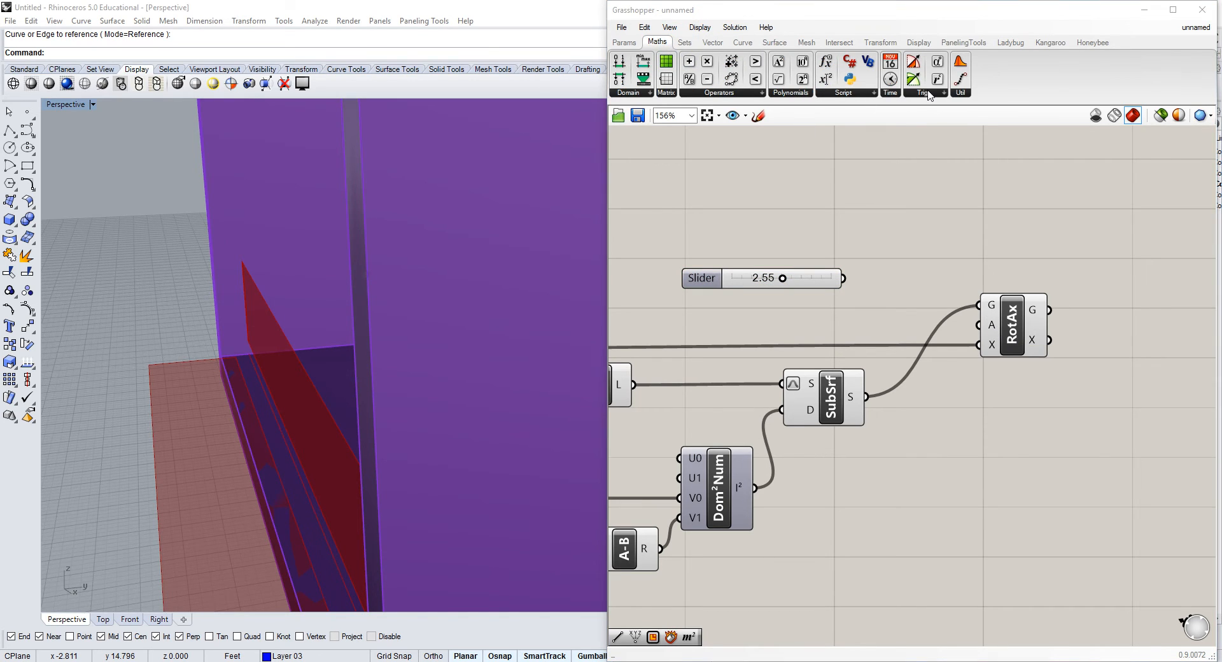
left_click(921, 93)
left_click(941, 318)
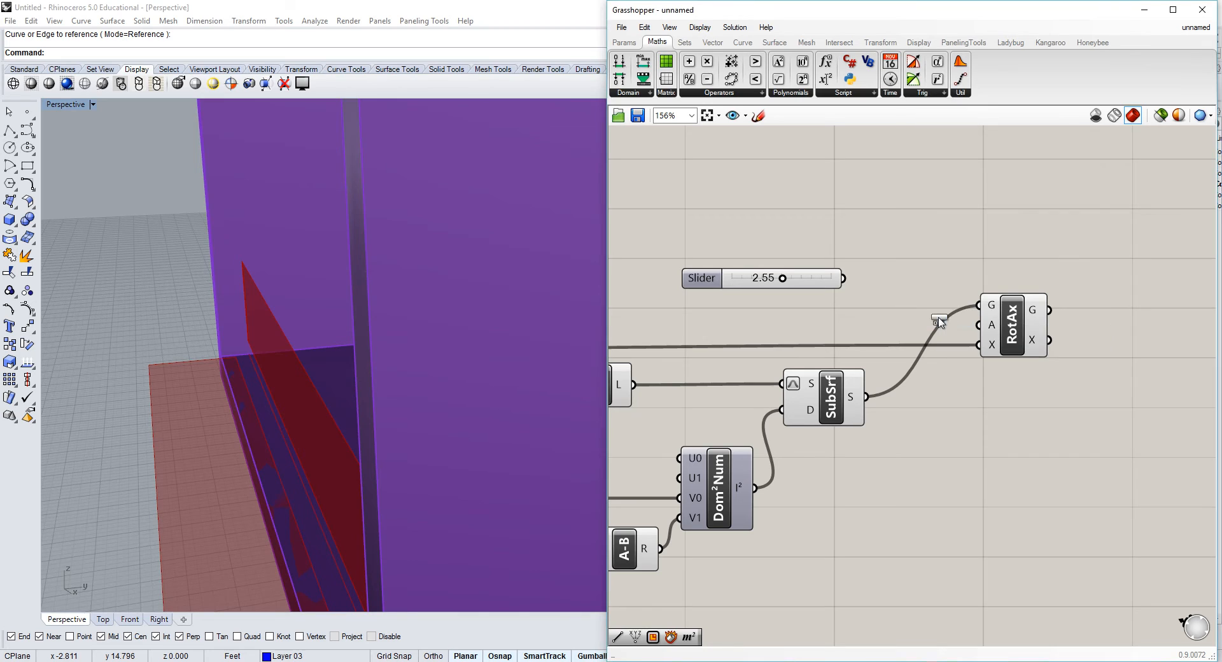
left_click(914, 297)
left_click_drag(843, 278, 879, 297)
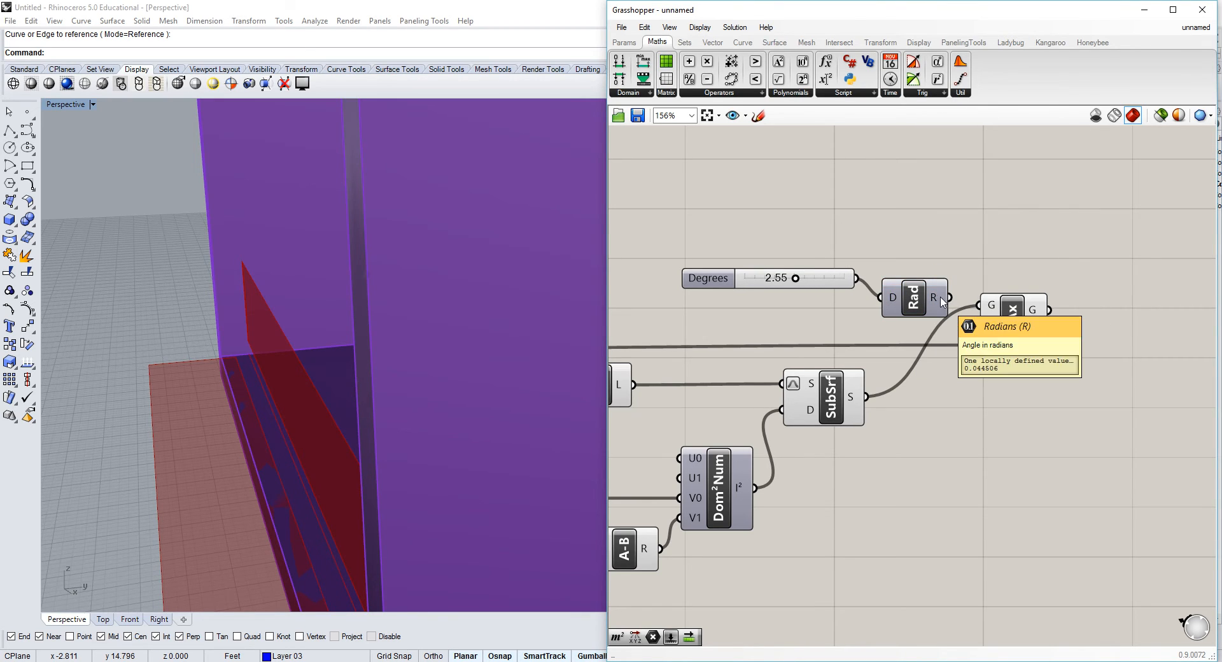
Try feeding the Radians output into the axis input X of Rotate Axis, and undo the connection.
left_click_drag(950, 298, 979, 344)
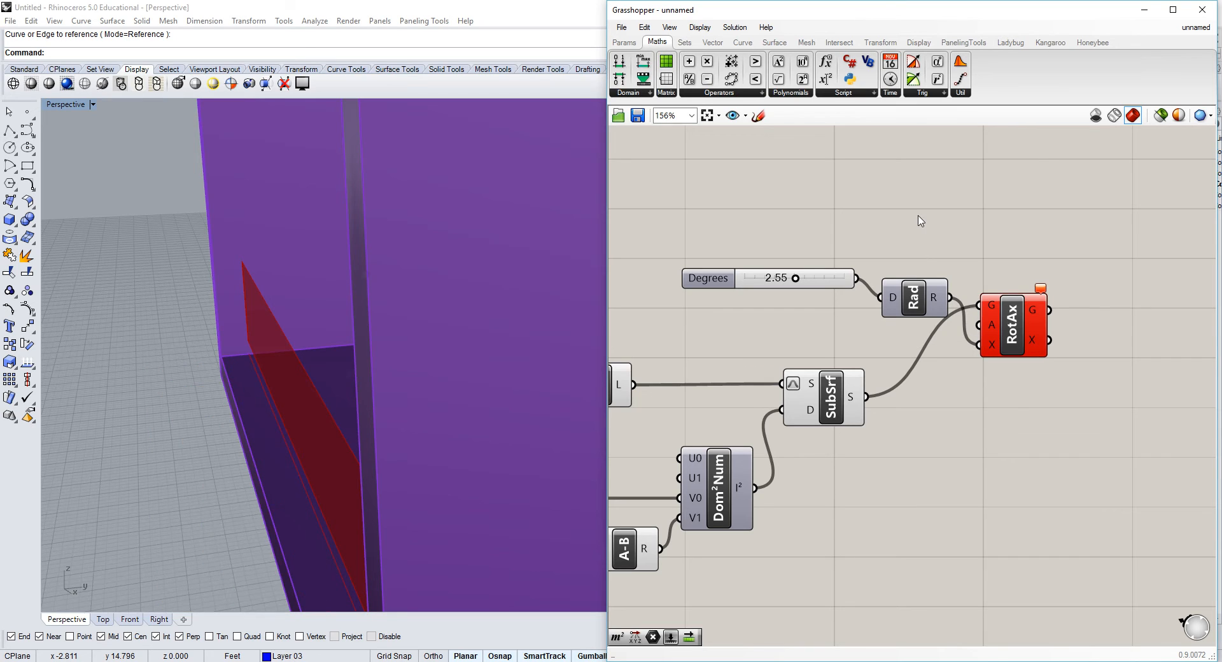
left_click_drag(898, 255, 814, 325)
left_click_drag(894, 306, 849, 303)
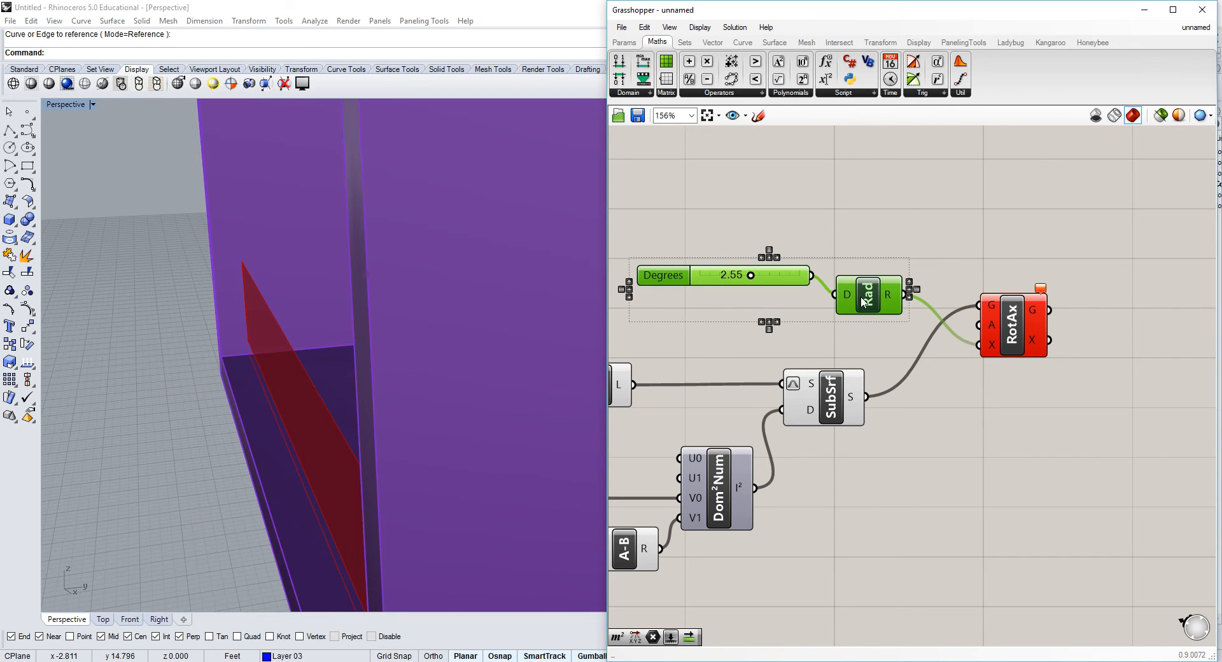
key("ctrl+z")
key("ctrl+z")
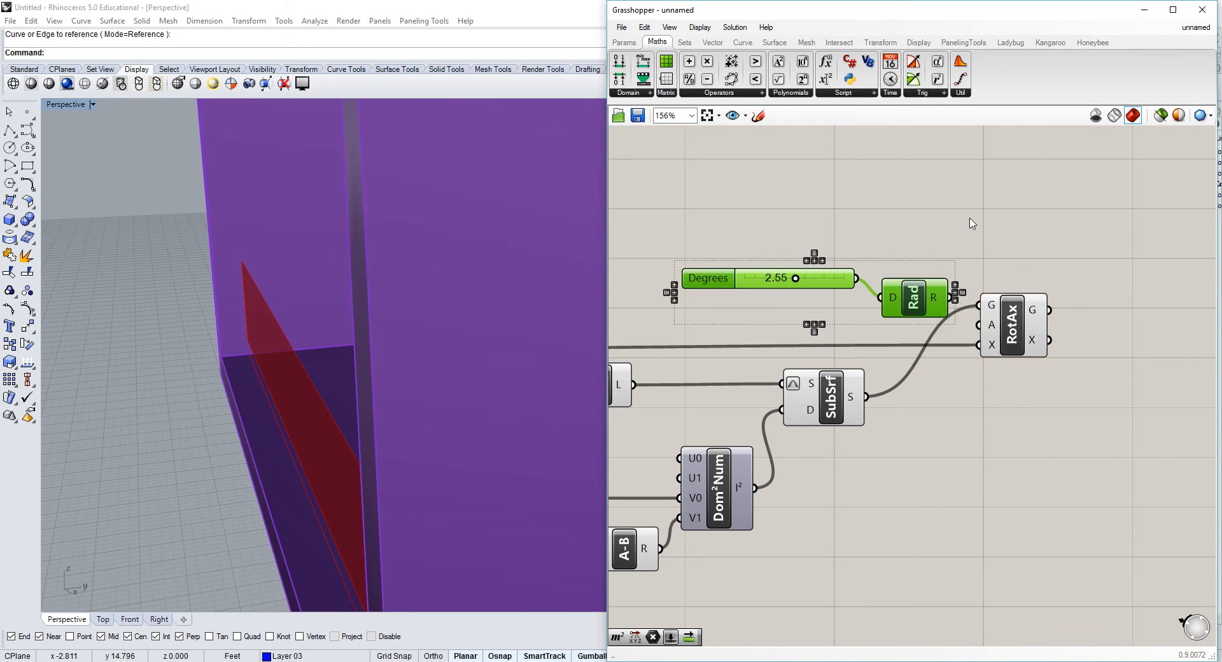
Feed the Radians output into the angle input A of Rotate Axis and set the degrees slider to 5.00.
left_click_drag(950, 297, 978, 324)
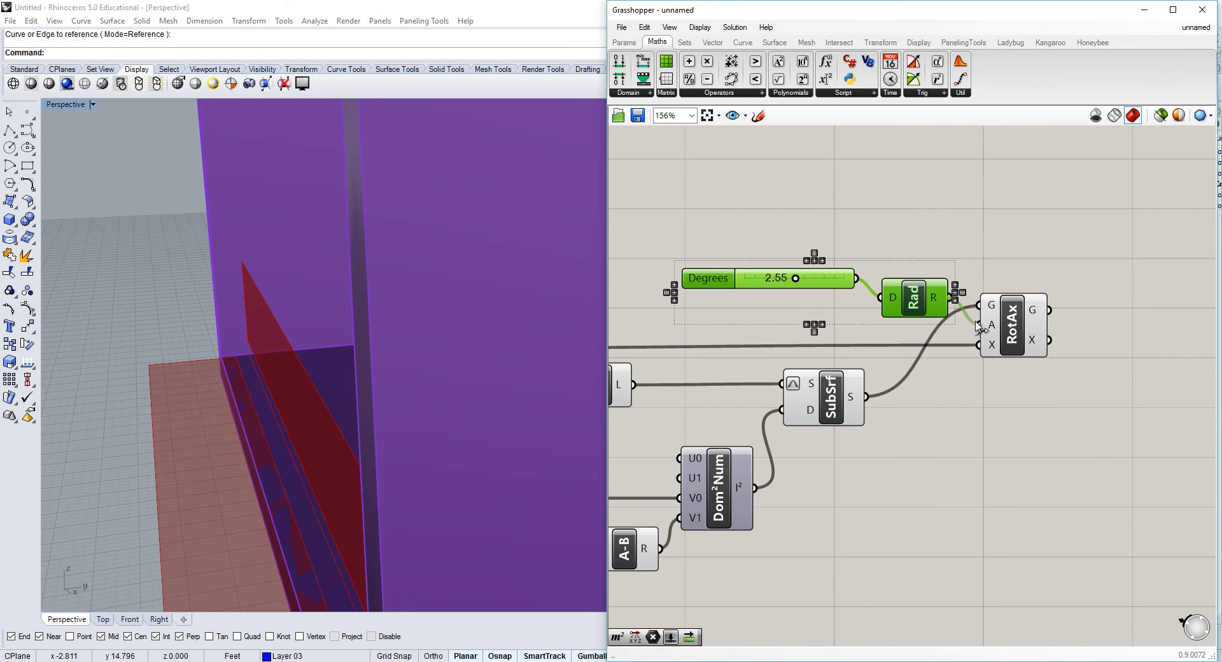
left_click(991, 248)
scroll(354, 292, "down", 3)
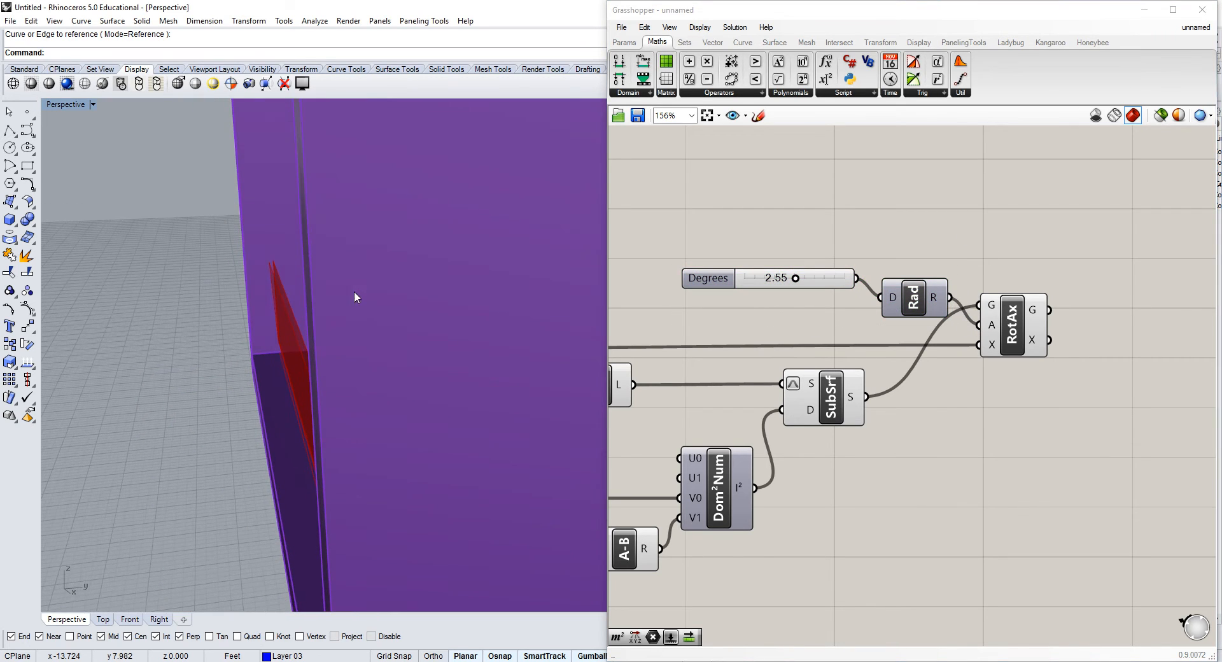
left_click_drag(794, 278, 951, 286)
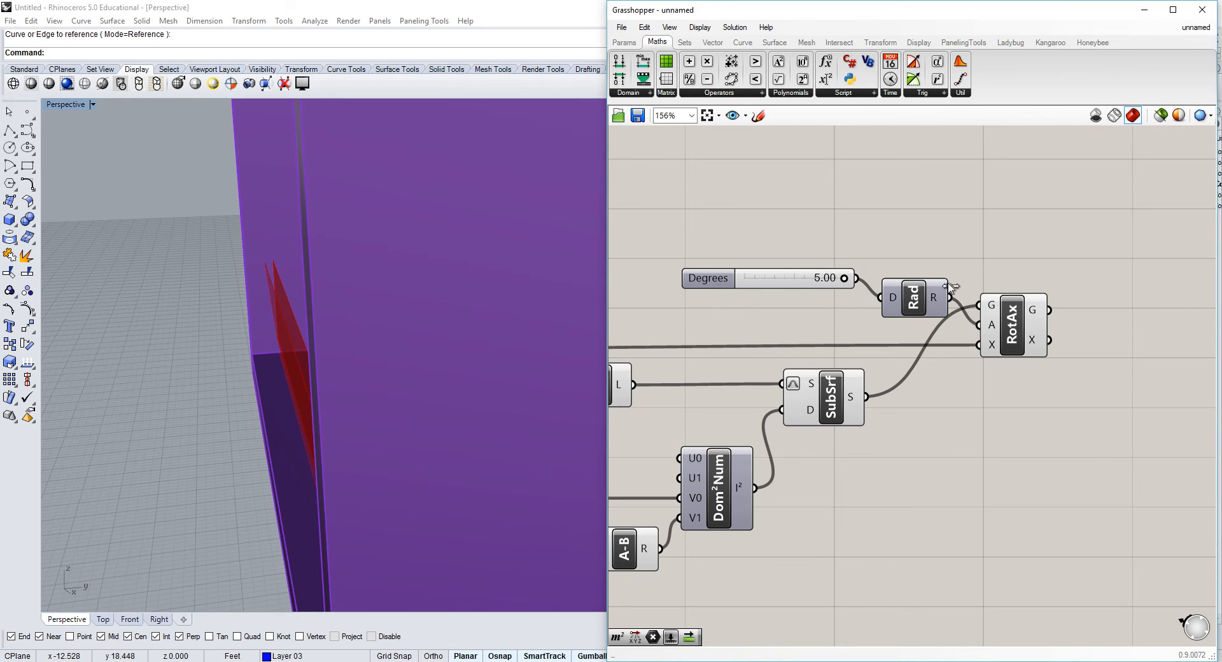
mouse_move(238, 270)
right_mouse_down()
mouse_move(267, 268)
mouse_move(253, 268)
right_mouse_up()
Set the degrees slider's maximum to 15.
double_click(712, 280)
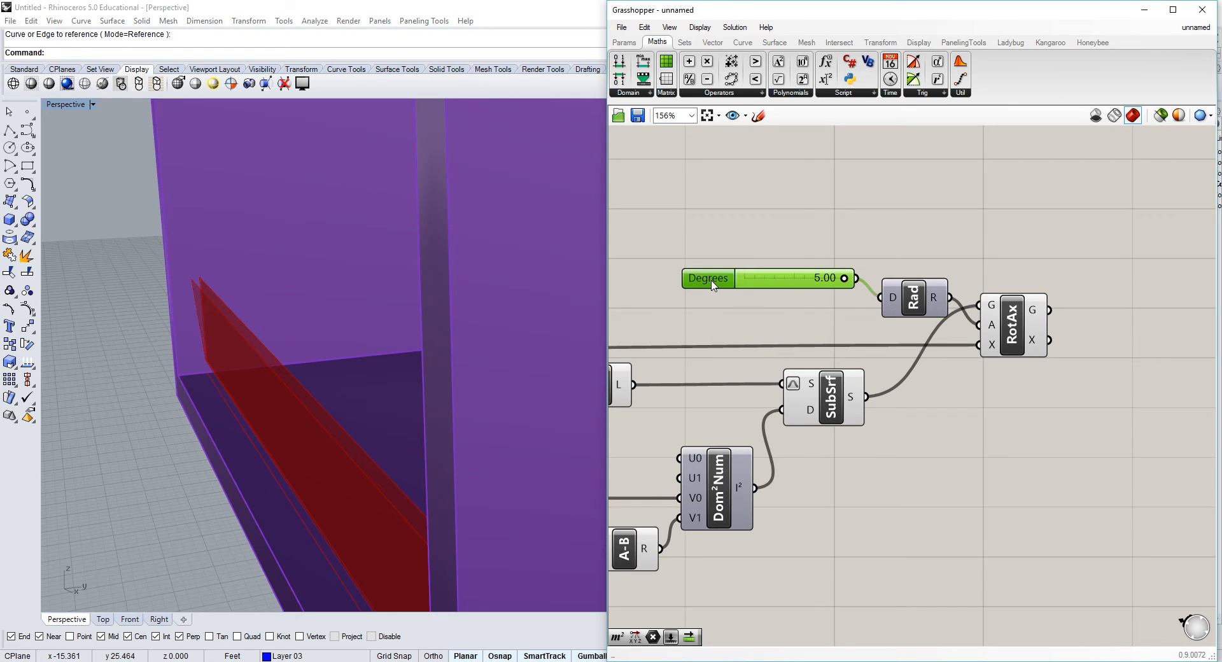
double_click(761, 316)
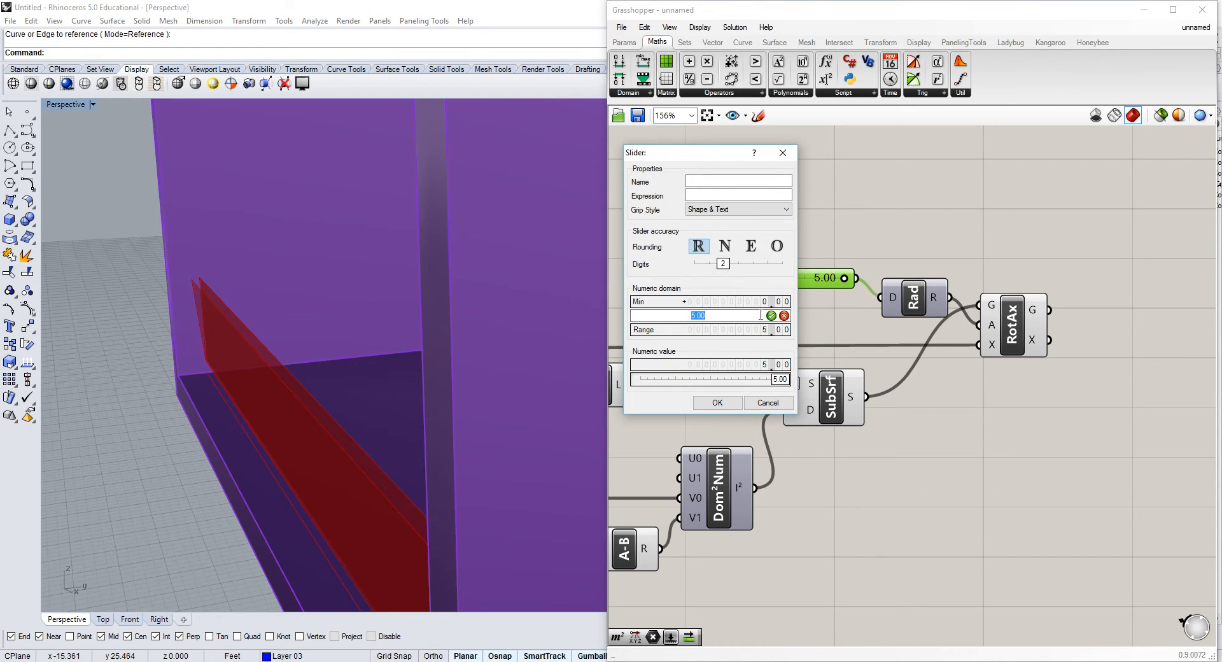
left_click(770, 315)
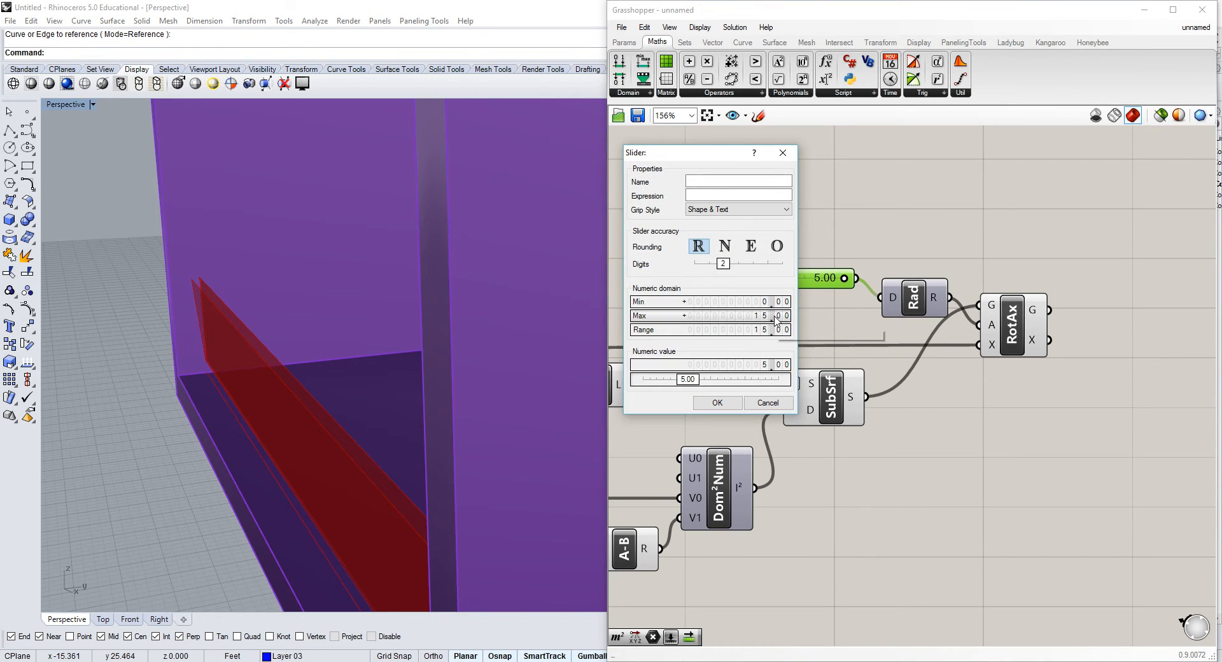
left_click(717, 403)
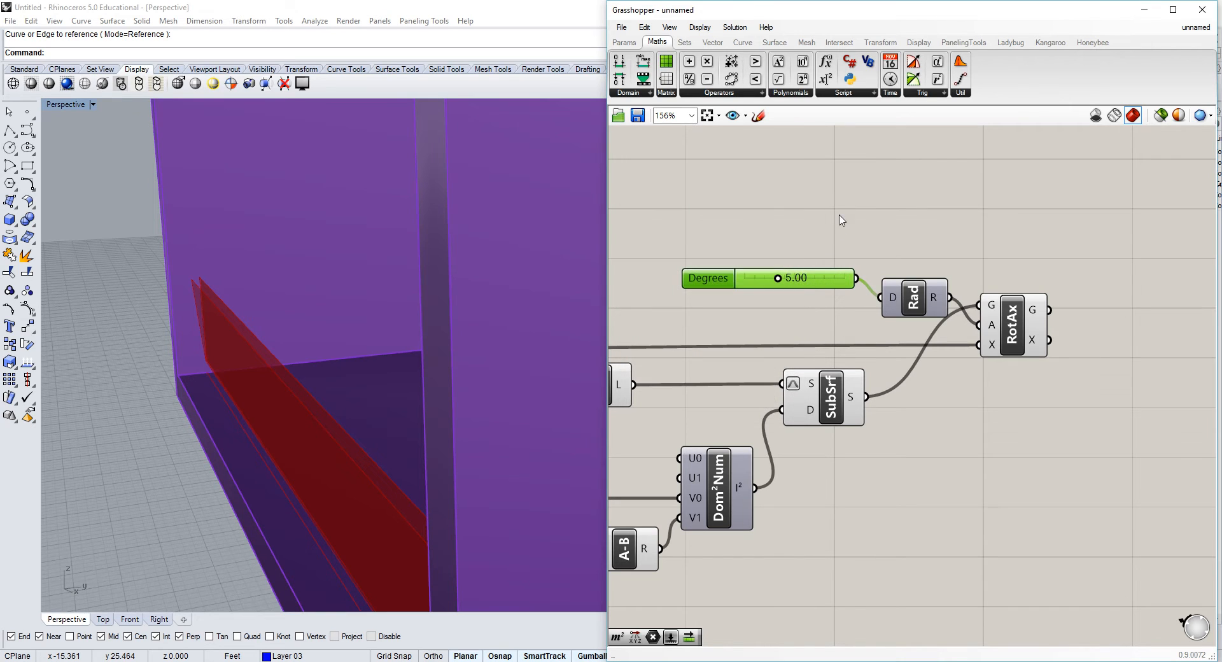
Set the degrees slider to 7.50 and view the rotated panel inside the opening.
mouse_move(777, 278)
left_mouse_down()
mouse_move(818, 282)
mouse_move(795, 280)
left_mouse_up()
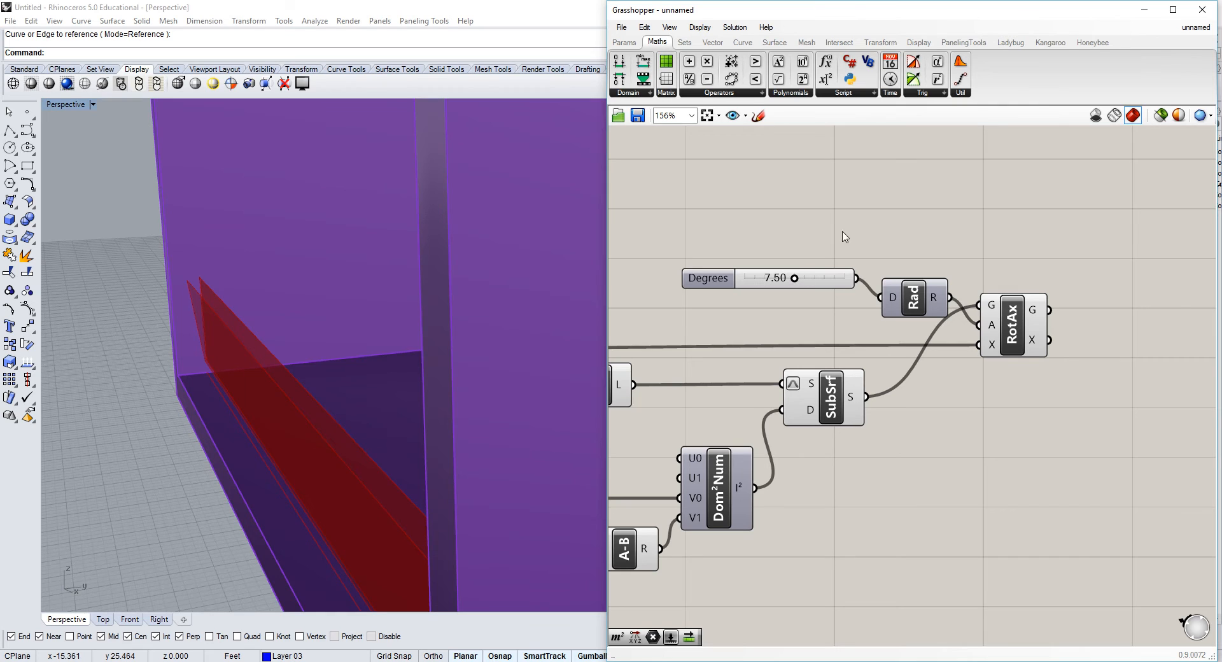
right_click_drag(338, 358, 368, 350)
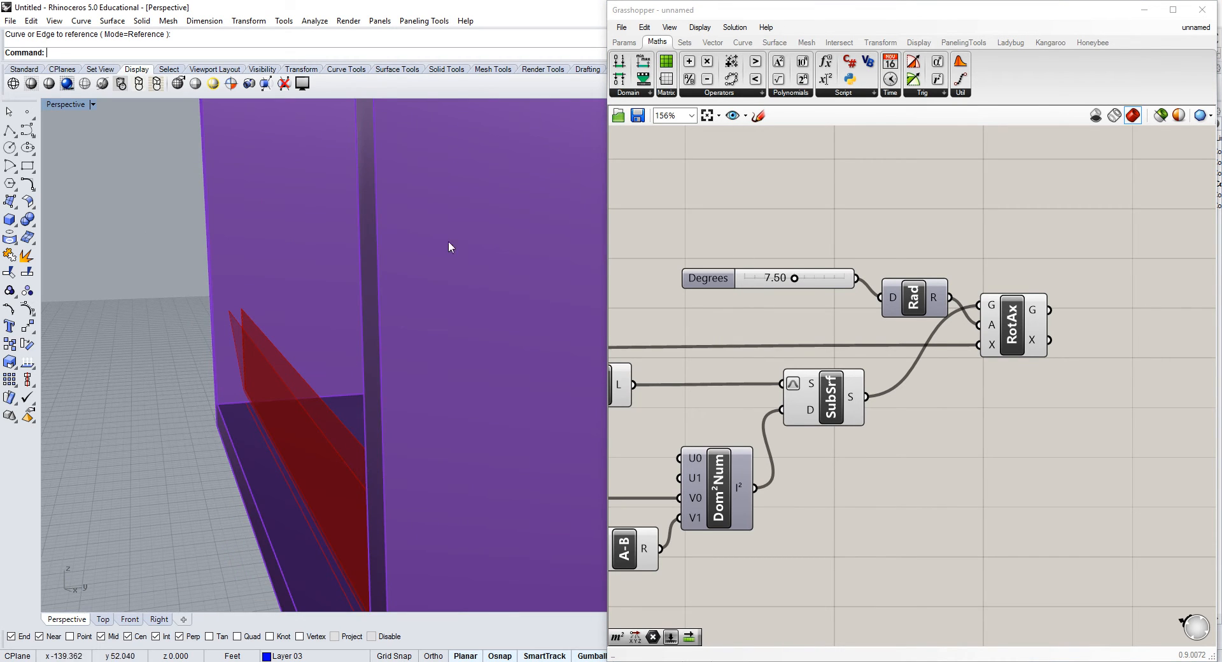
right_click_drag(316, 337, 346, 342)
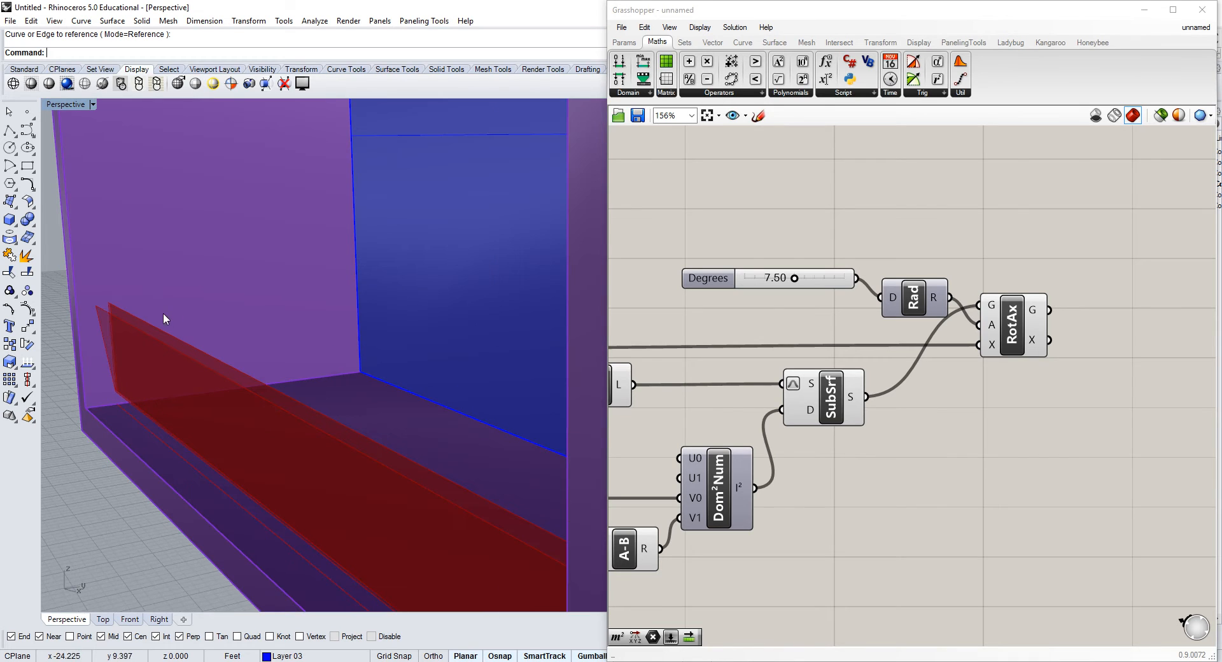
scroll(904, 220, "down", 5)
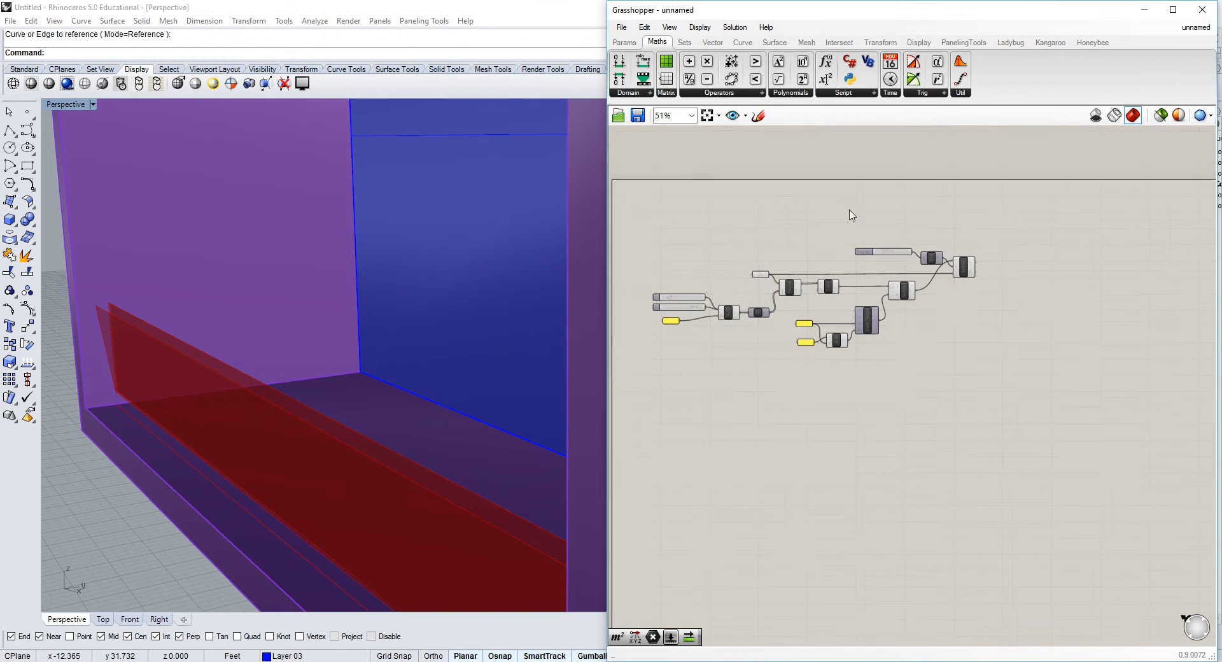
right_click_drag(334, 357, 426, 344)
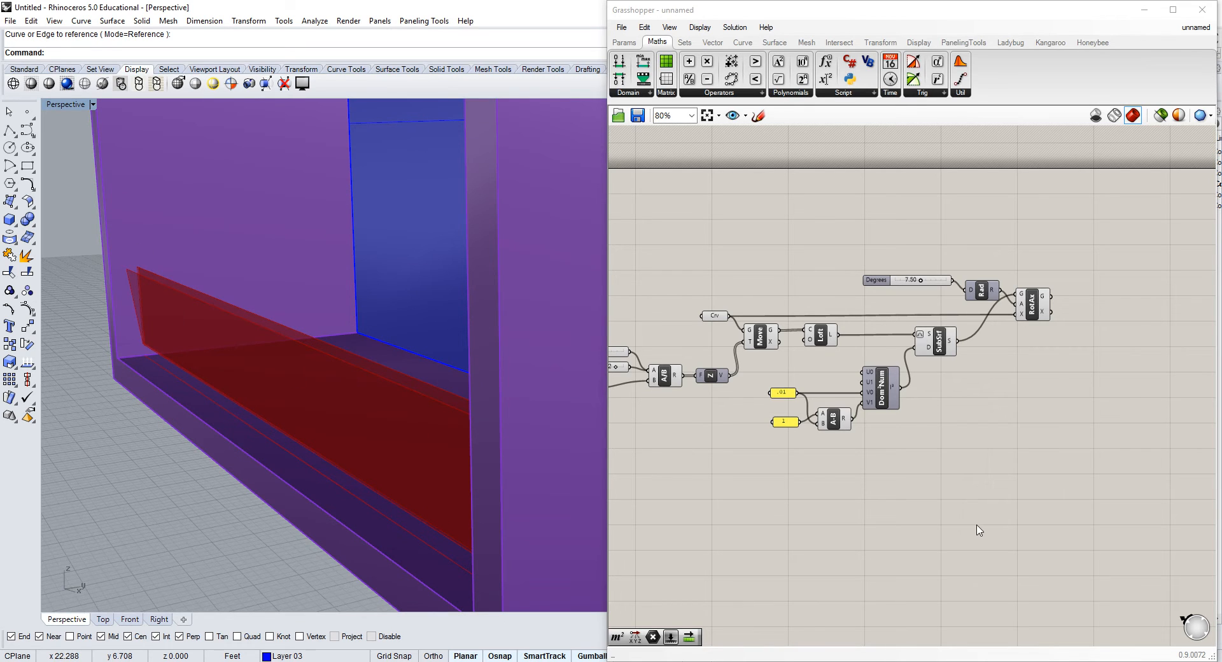
right_click_drag(452, 375, 461, 376)
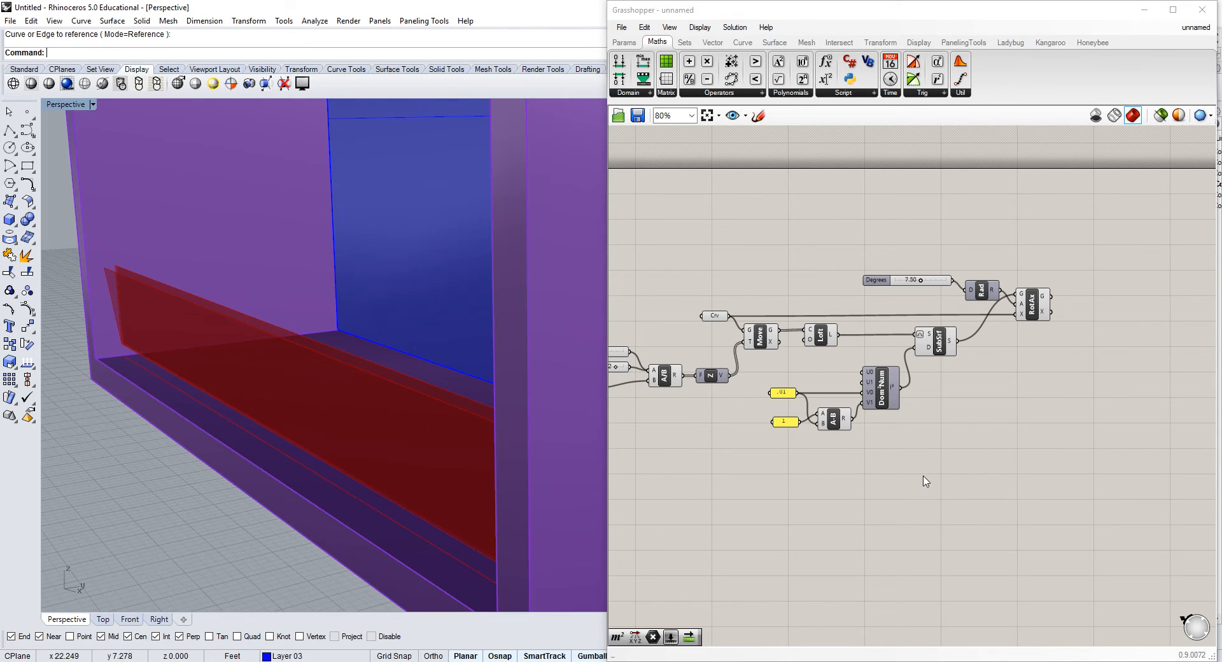
Turn off the preview of all components upstream of Rotate Axis, leaving only the rotated panel displayed.
scroll(879, 460, "down", 3)
left_click_drag(914, 479, 648, 318)
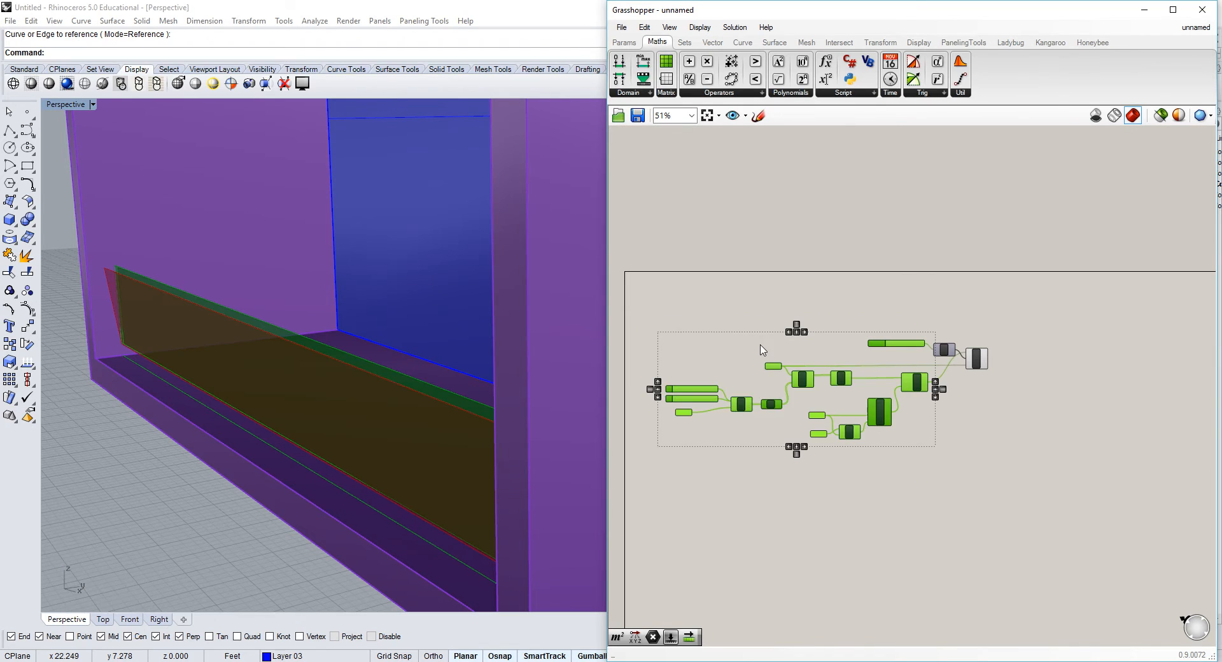
middle_click(762, 347)
left_click(794, 344)
right_click_drag(493, 396, 480, 391)
left_click(979, 366)
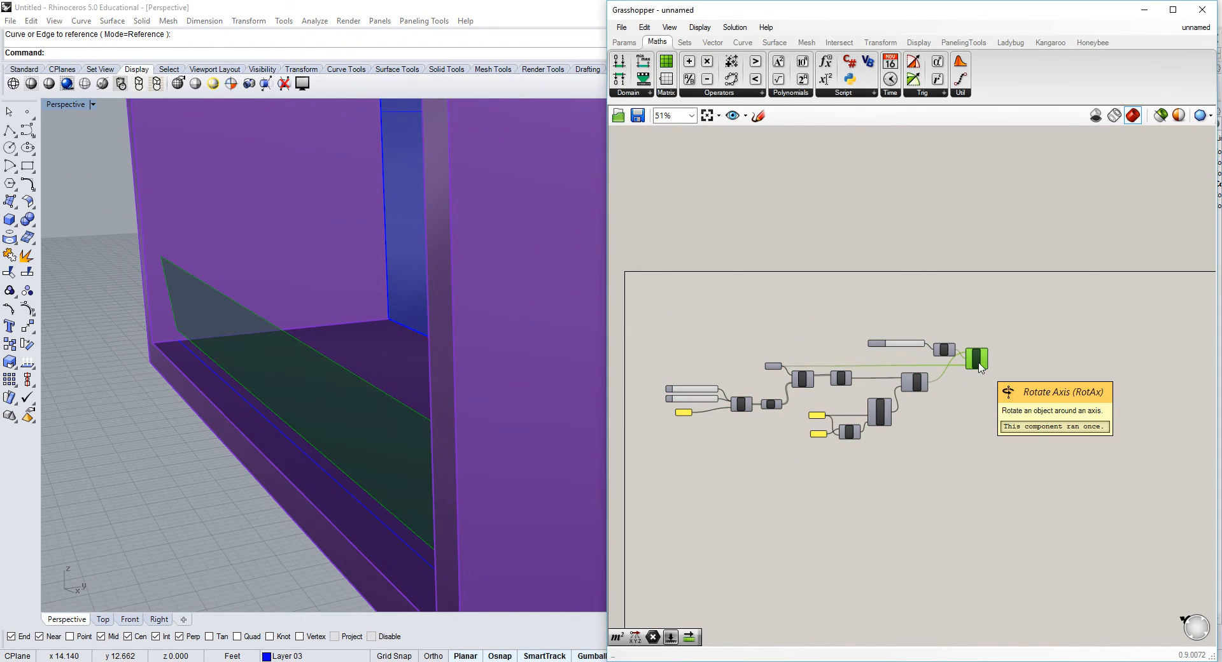
left_click(945, 307)
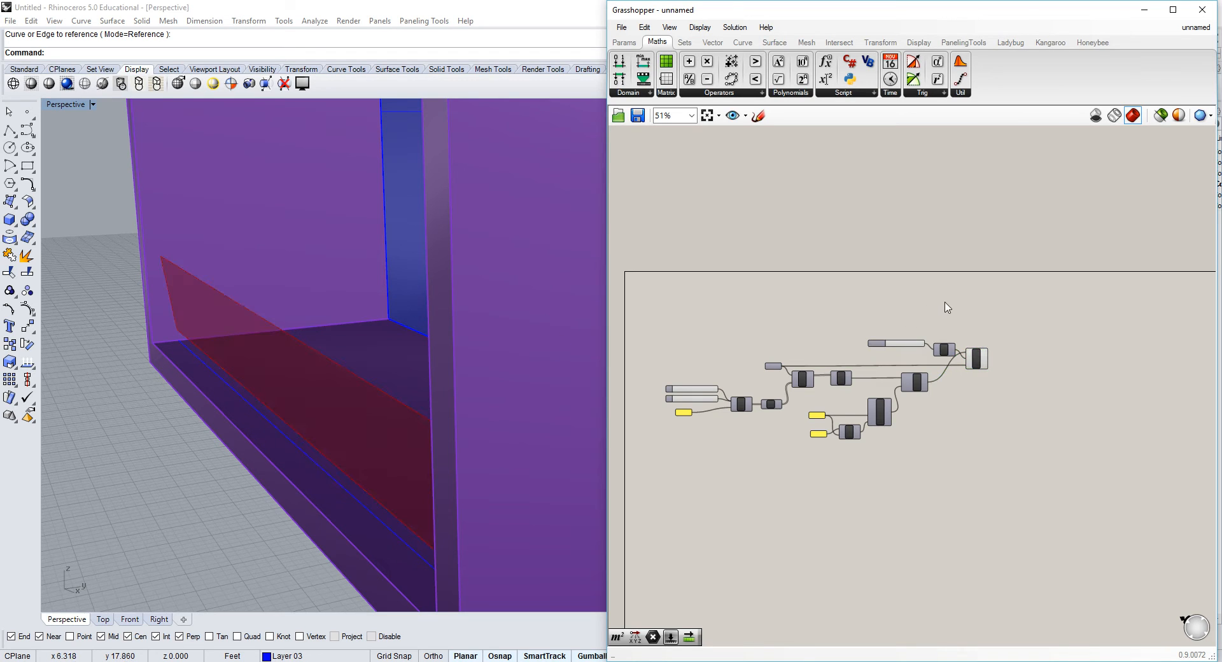
Add a Divide Domain² component downstream of the Rotate Axis component.
right_click_drag(947, 306, 888, 306)
scroll(876, 327, "up", 4)
right_click_drag(922, 382, 811, 366)
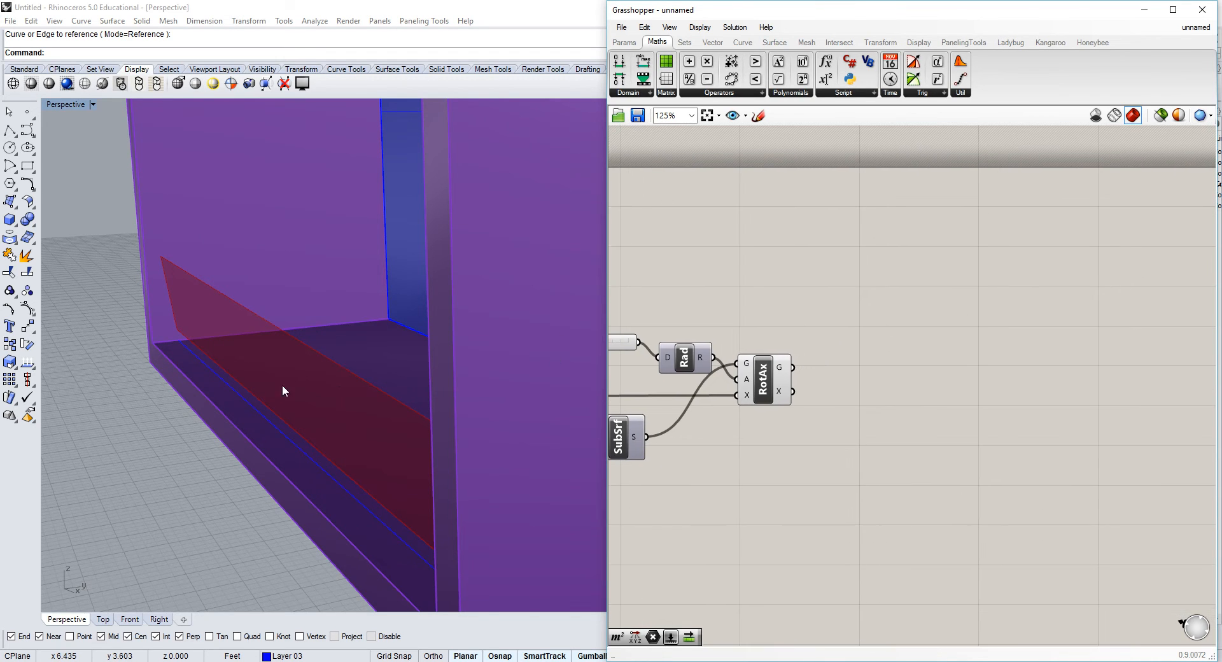
right_click_drag(281, 384, 212, 323)
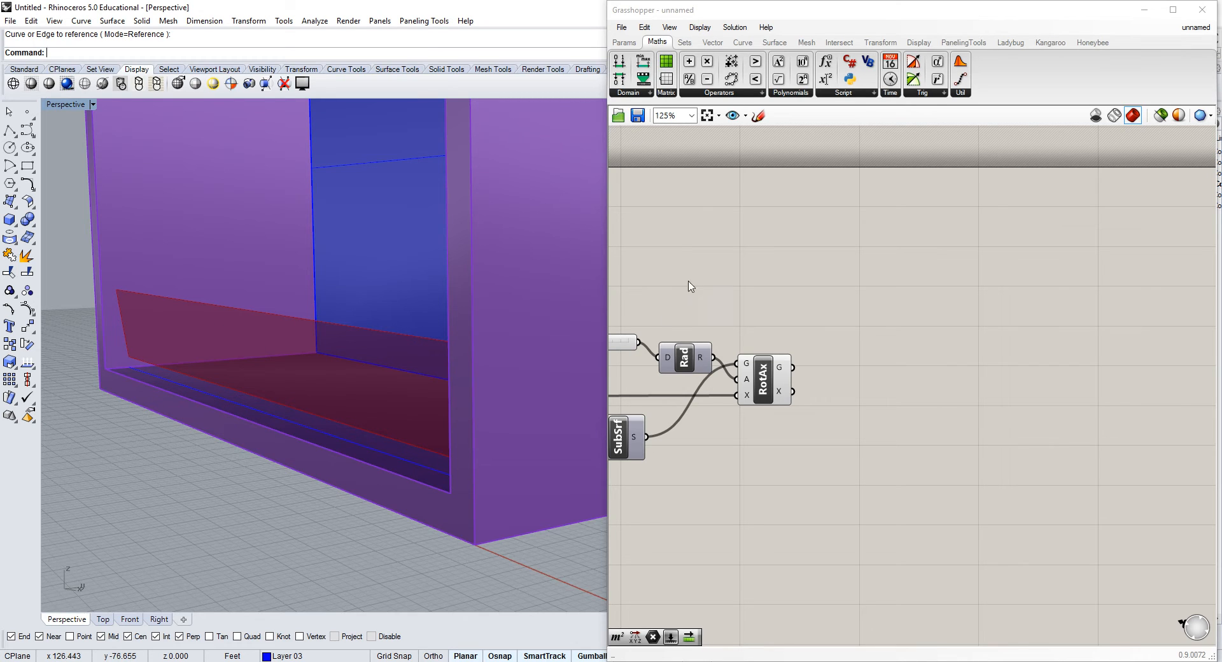
right_click_drag(691, 284, 754, 283)
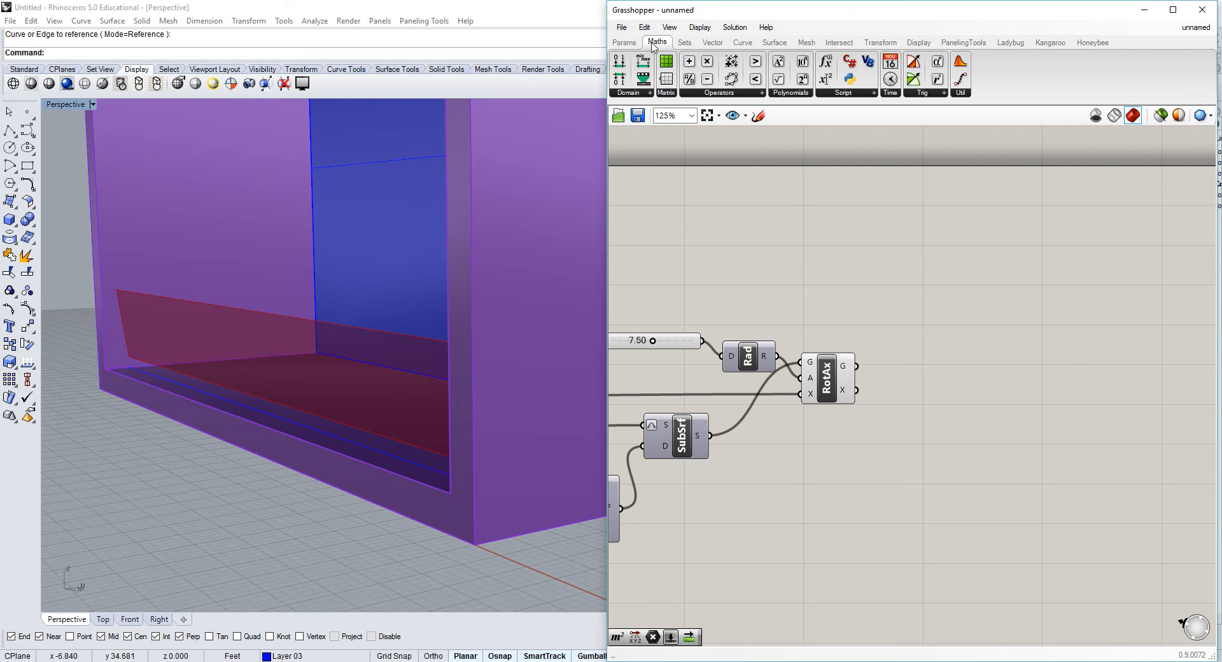
left_click(631, 93)
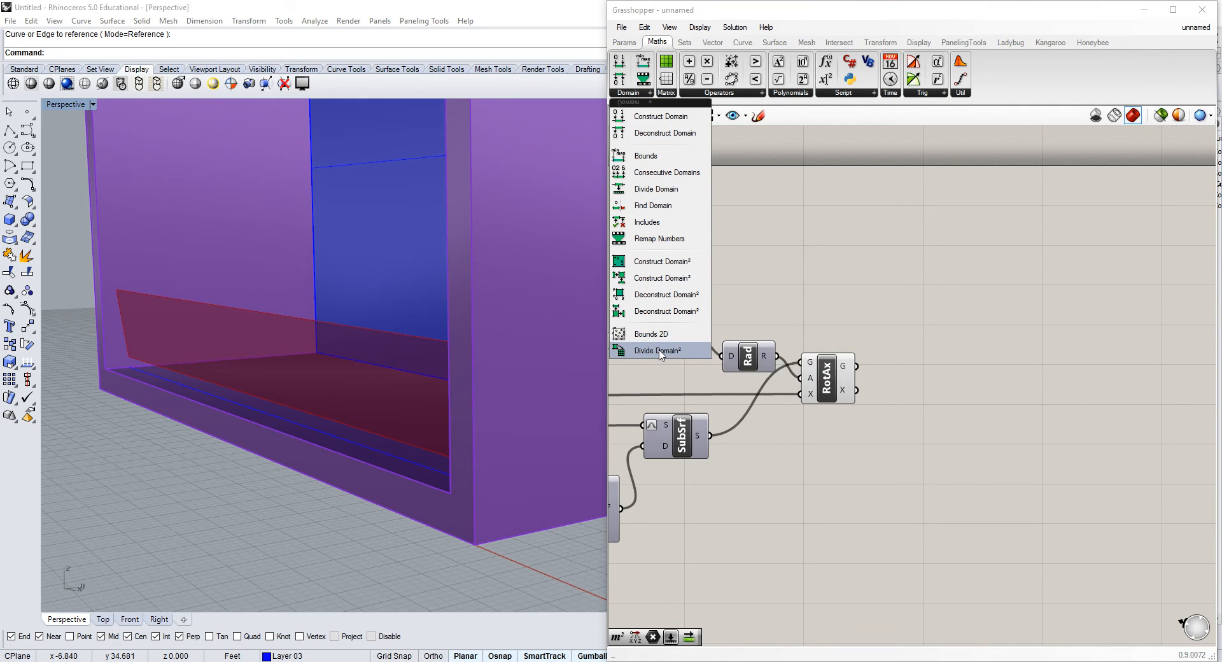
left_click_drag(658, 350, 947, 449)
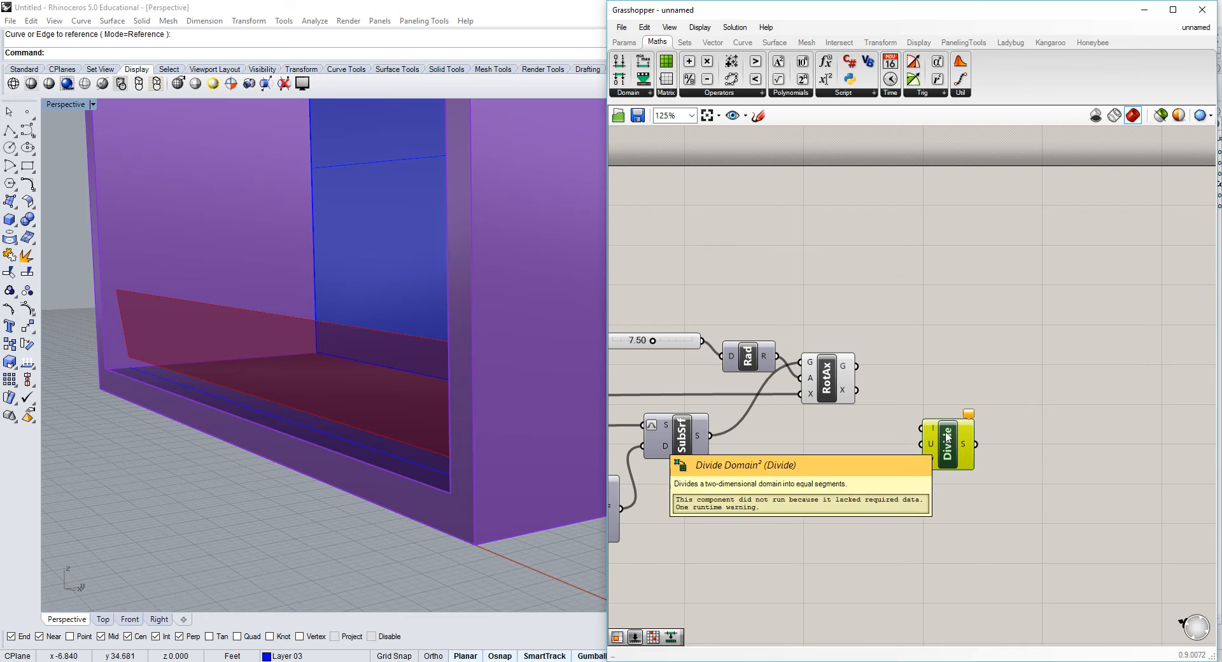
left_click(925, 369)
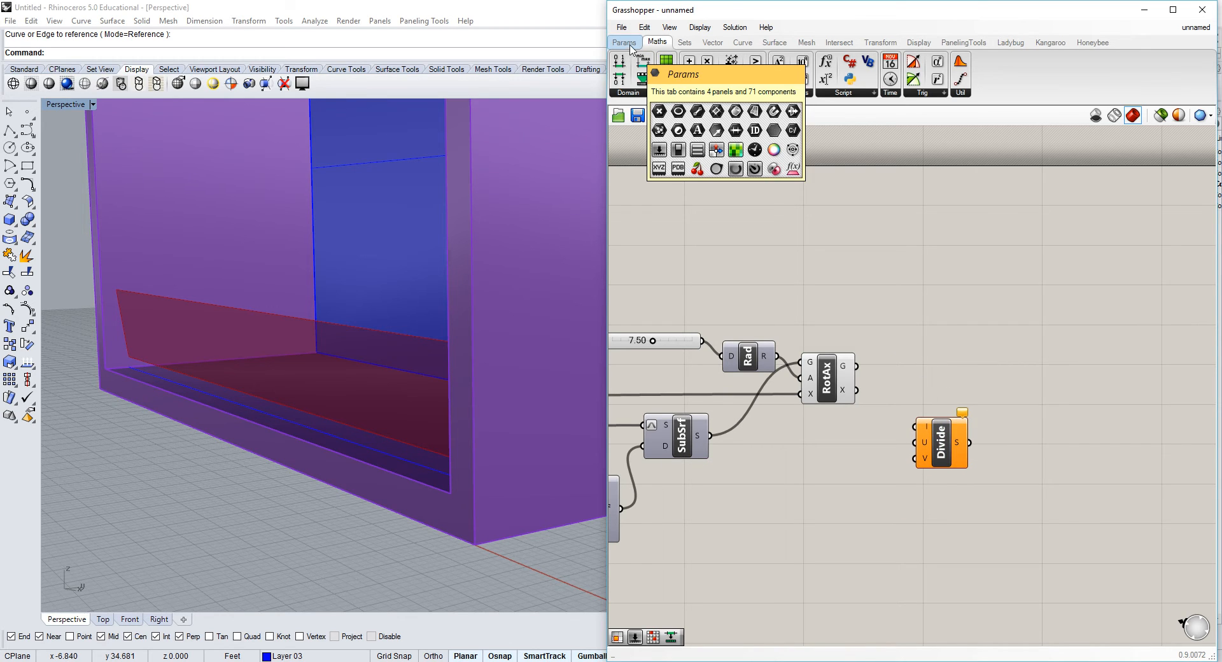
Add a second Isotrim component after Divide Domain² and arrange Divide Domain² between it and Rotate Axis.
left_click(775, 42)
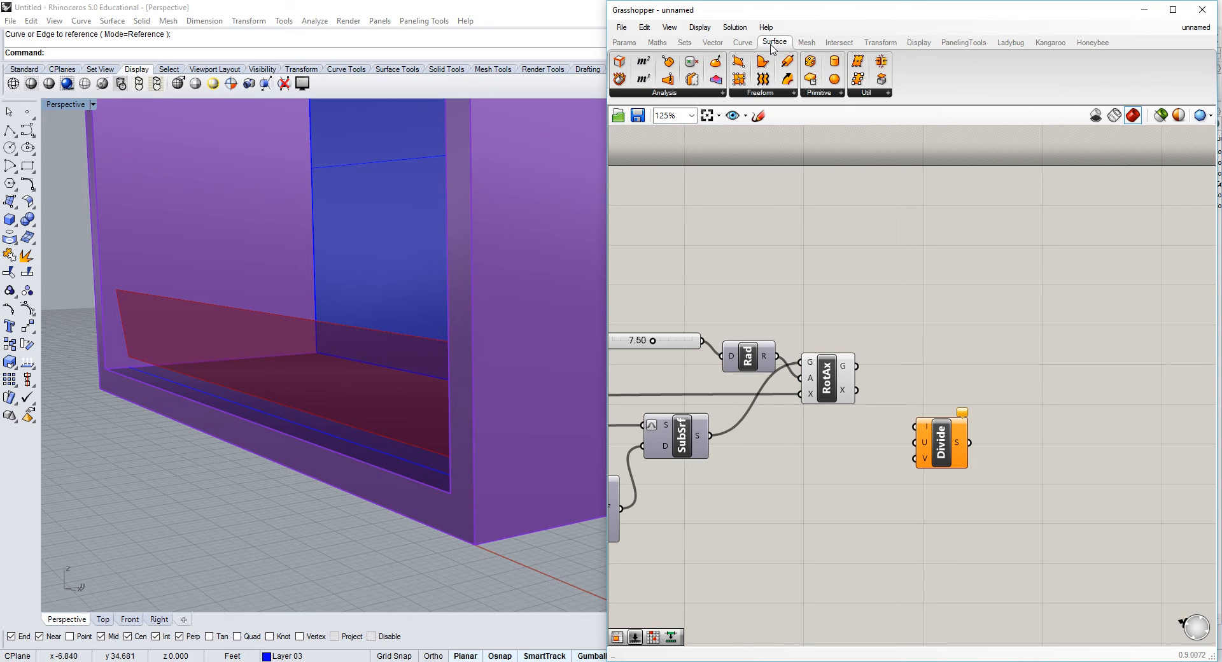
left_click(886, 93)
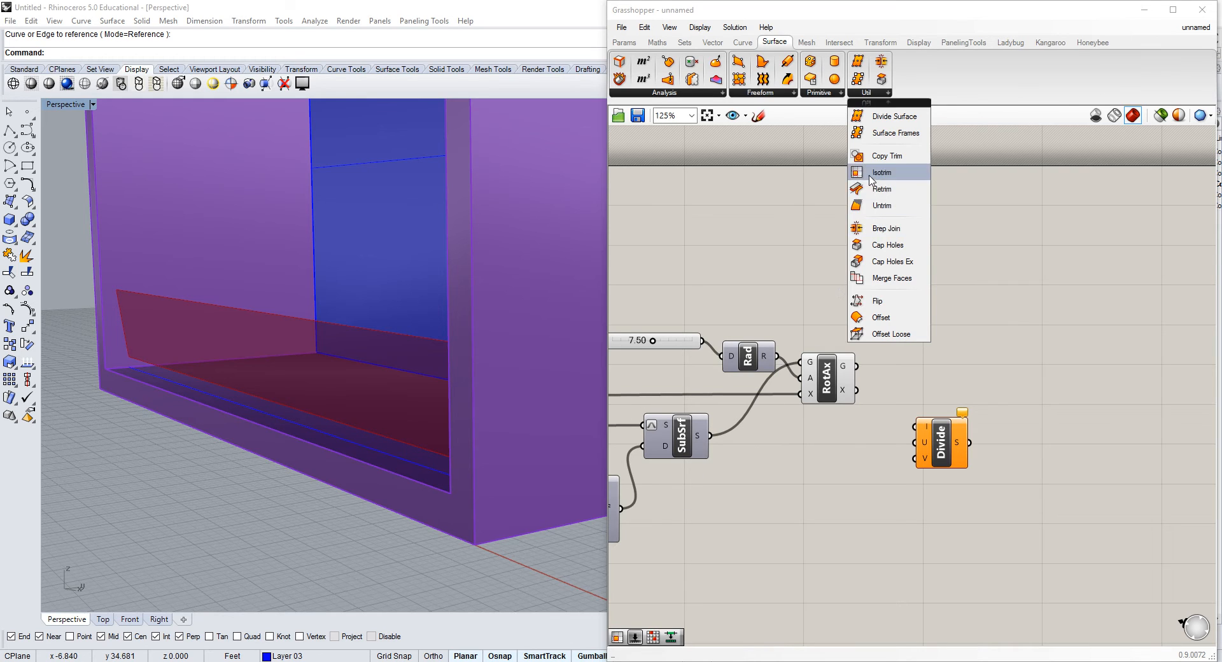
left_click_drag(881, 172, 1010, 376)
left_click_drag(944, 449, 919, 452)
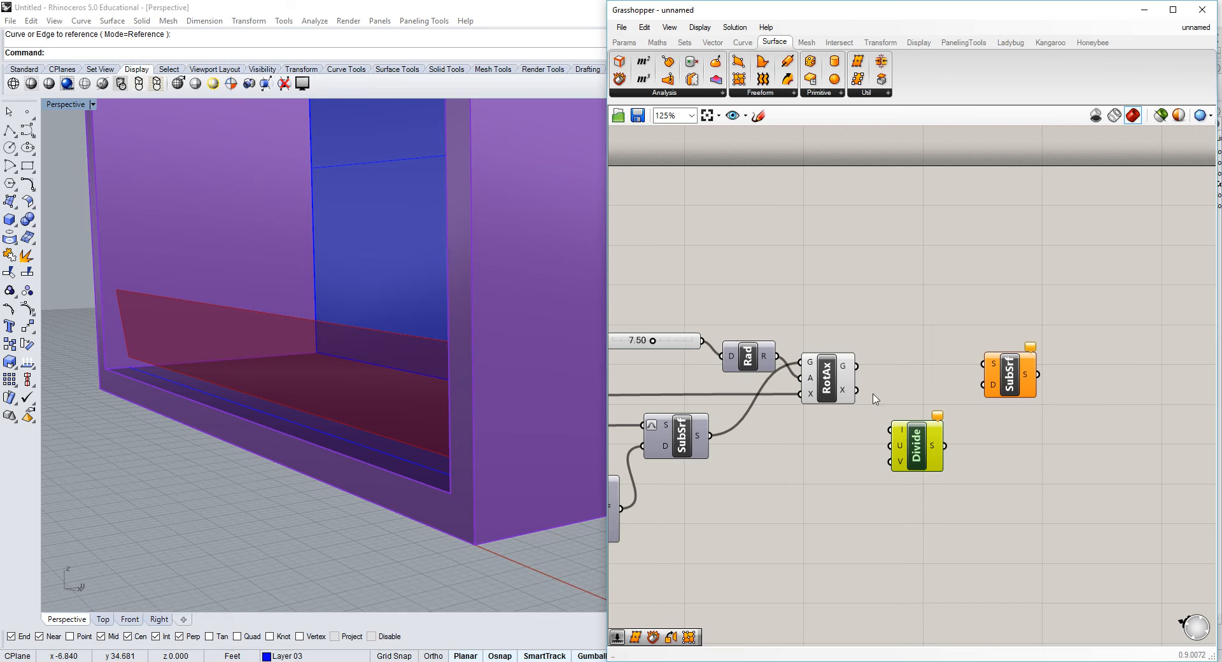
Feed the Rotate Axis geometry output into input I of Divide Domain² and its segments S into the new Isotrim's domain D.
mouse_move(843, 367)
left_click_drag(855, 366, 901, 435)
mouse_move(901, 434)
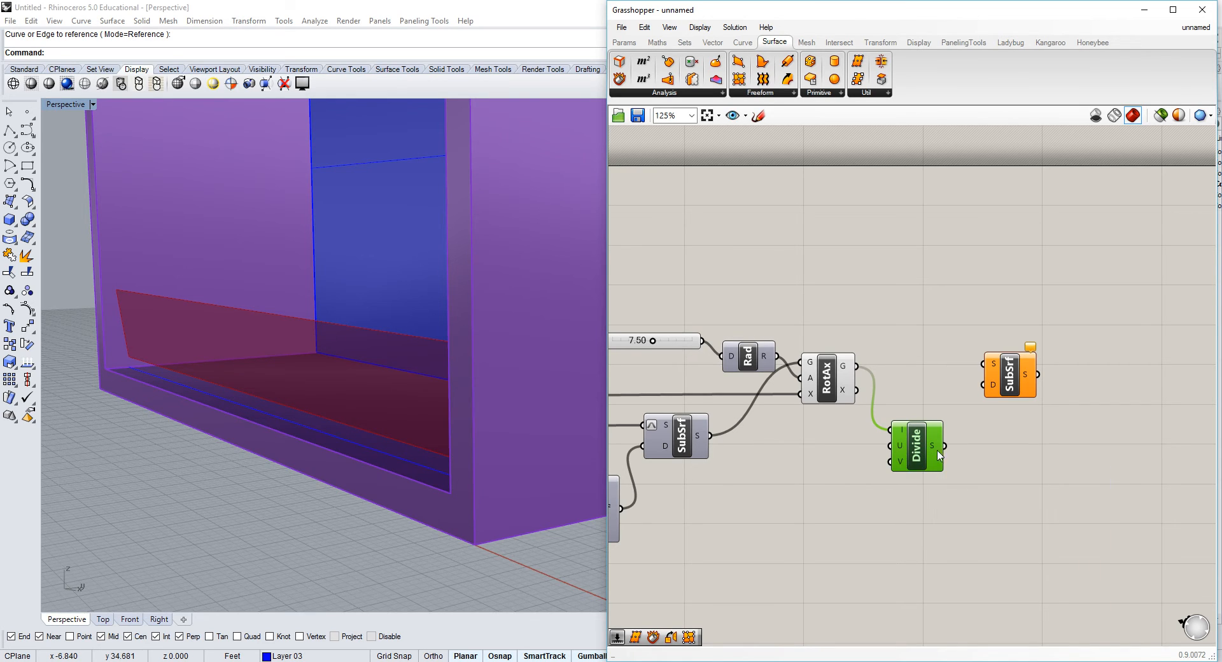
left_click_drag(944, 447, 986, 386)
mouse_move(991, 390)
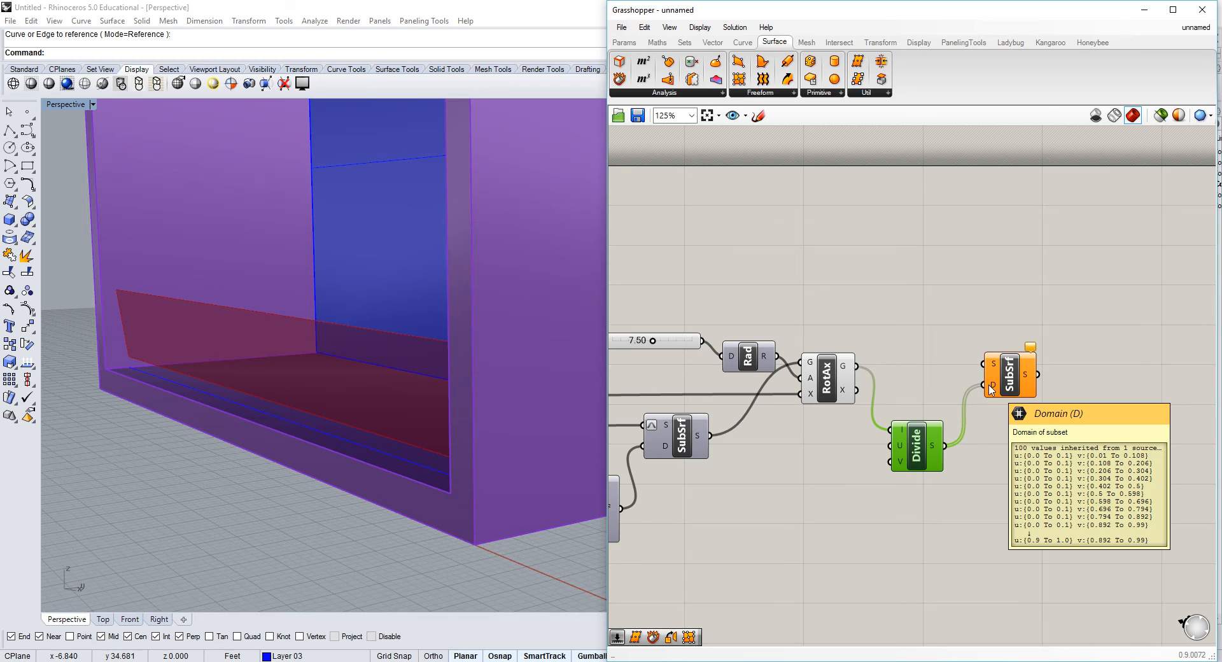
Feed the rotated geometry G into the new Isotrim's surface input S and inspect the subdivided panel.
left_click(938, 372)
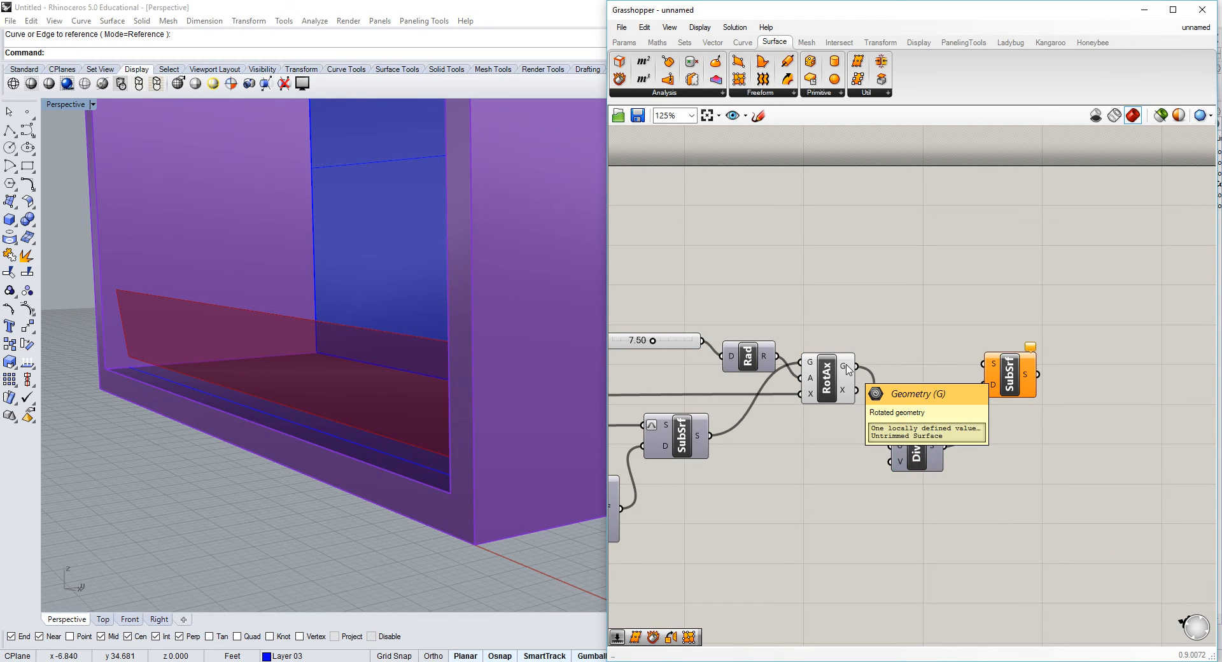
left_click_drag(850, 368, 986, 368)
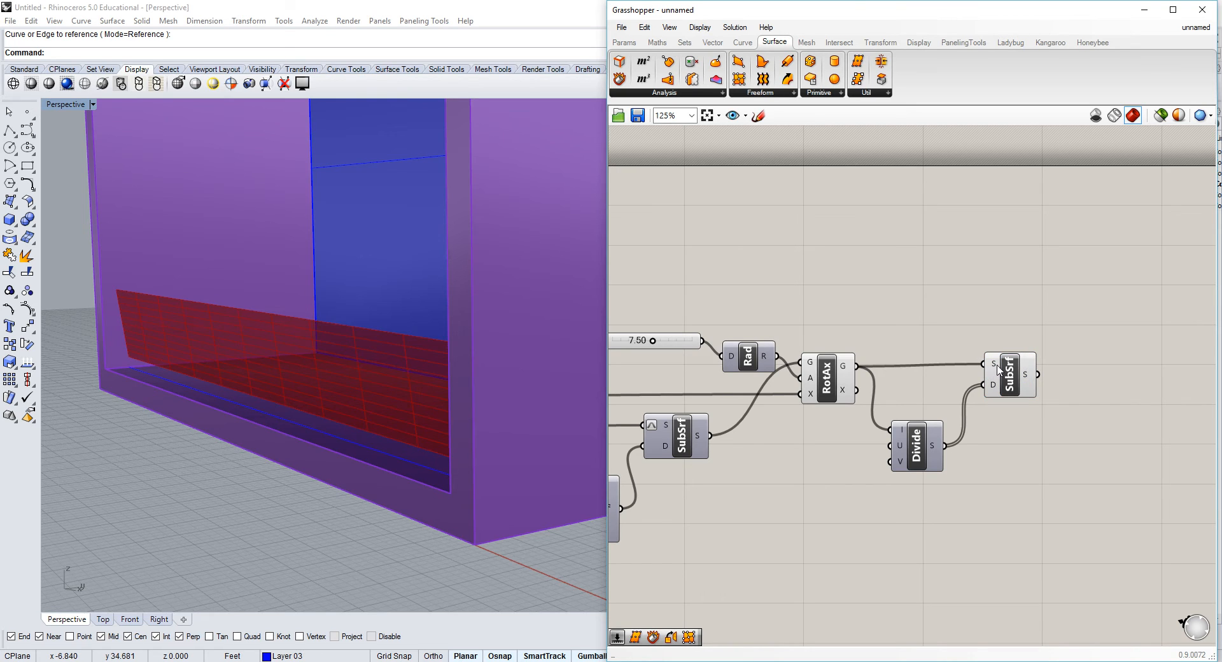
left_click(1009, 376)
left_click_drag(1008, 376, 1007, 373)
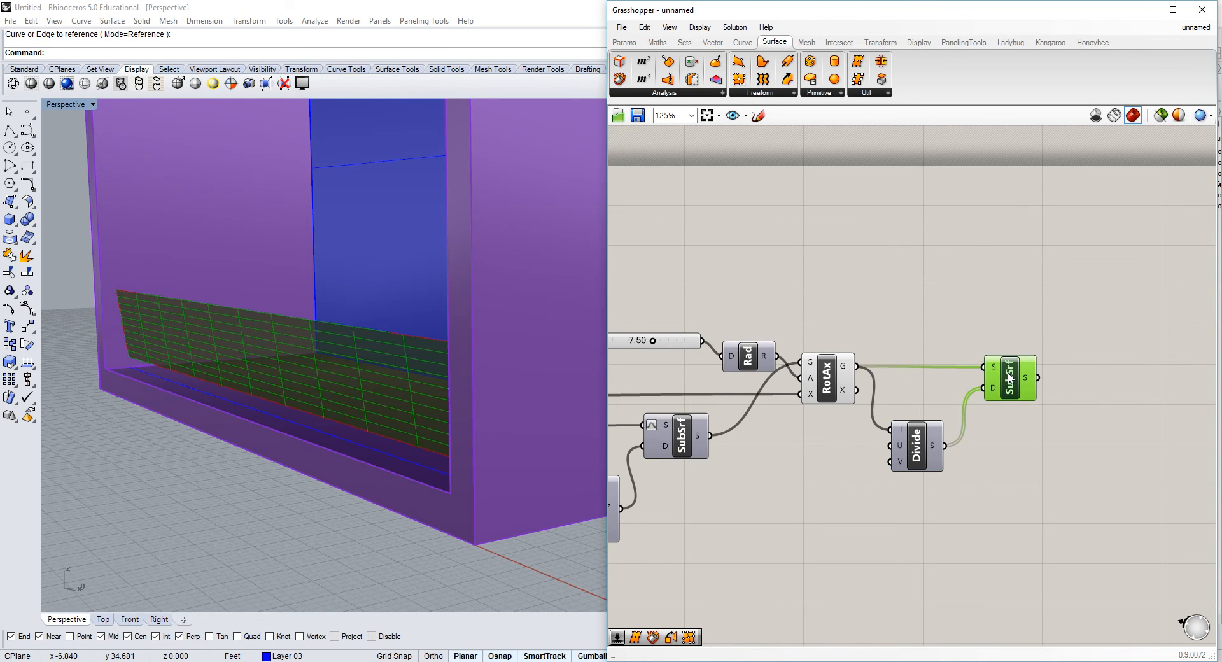
right_click_drag(387, 372, 385, 340)
scroll(385, 340, "down", 4)
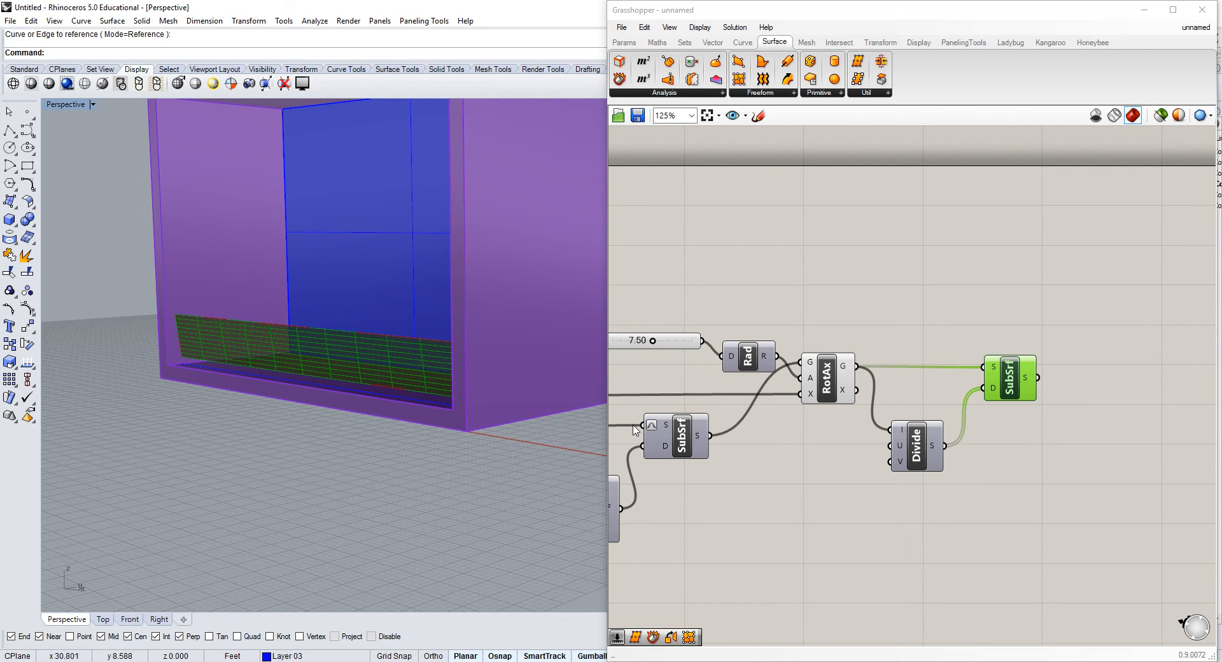
left_click(832, 485)
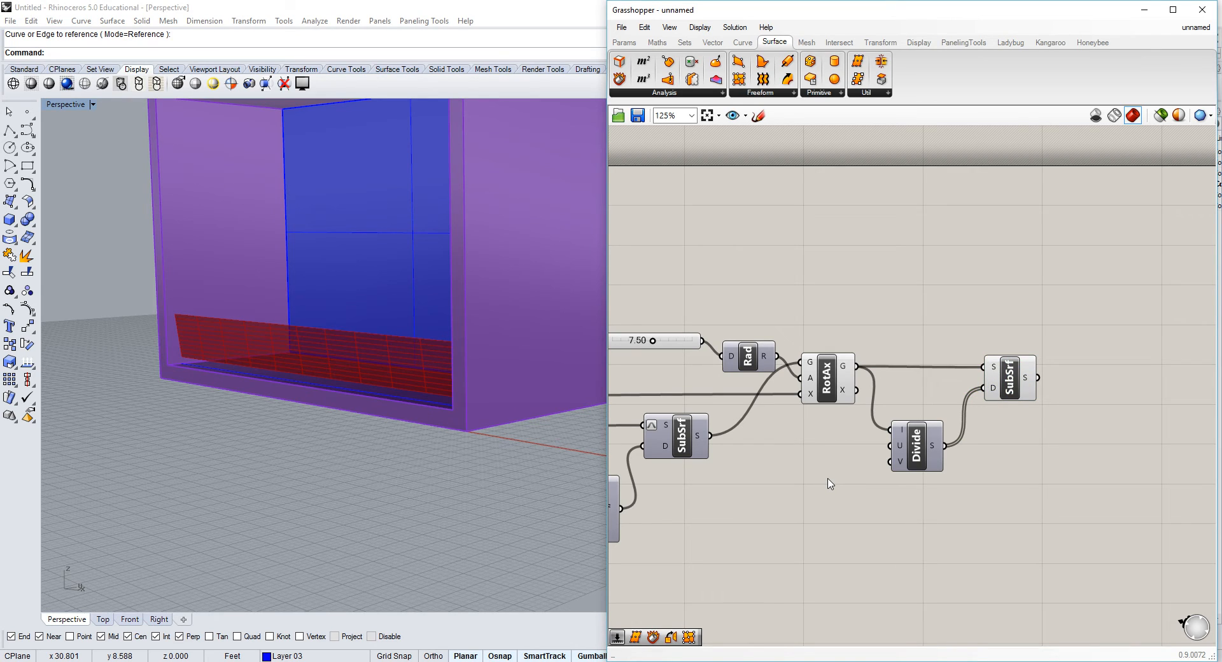
Add an integer number slider ranging from 0 to 10 beside Divide Domain².
right_click_drag(830, 484, 807, 419)
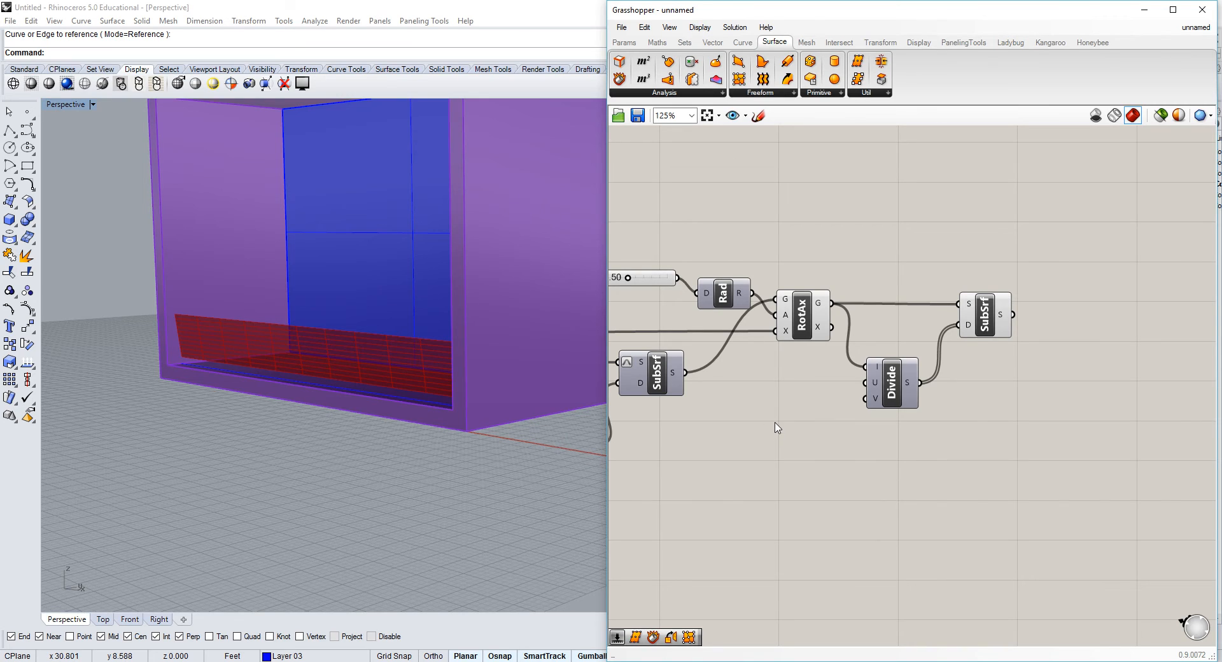
double_click(775, 423)
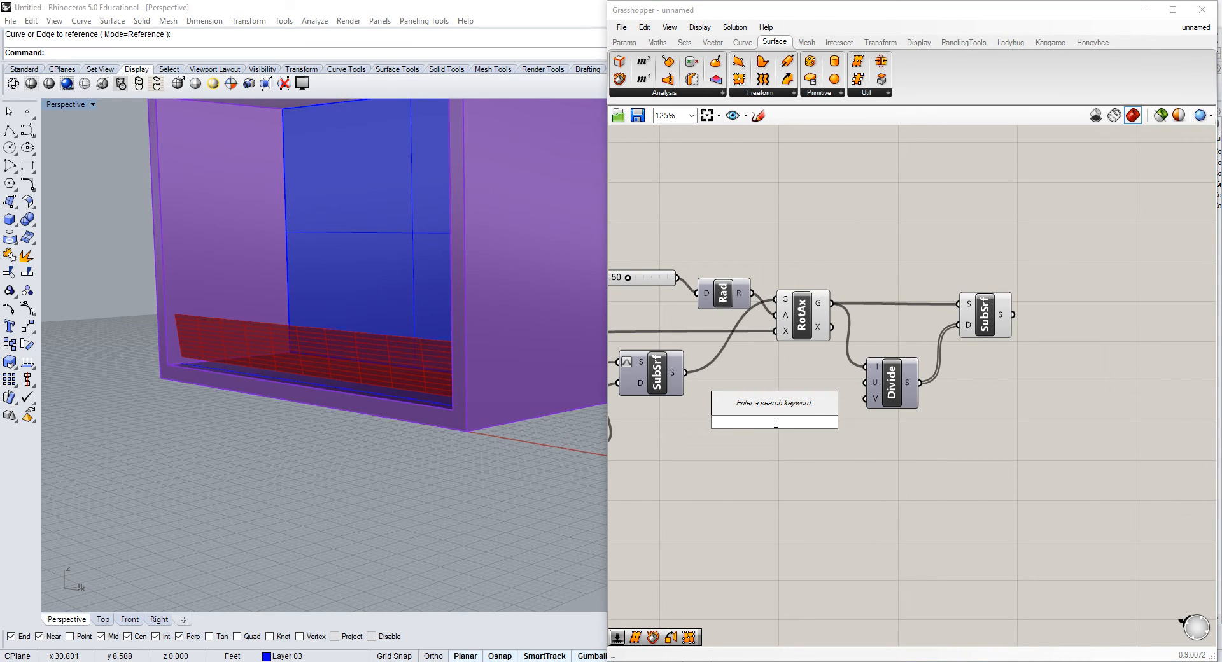
type("0")
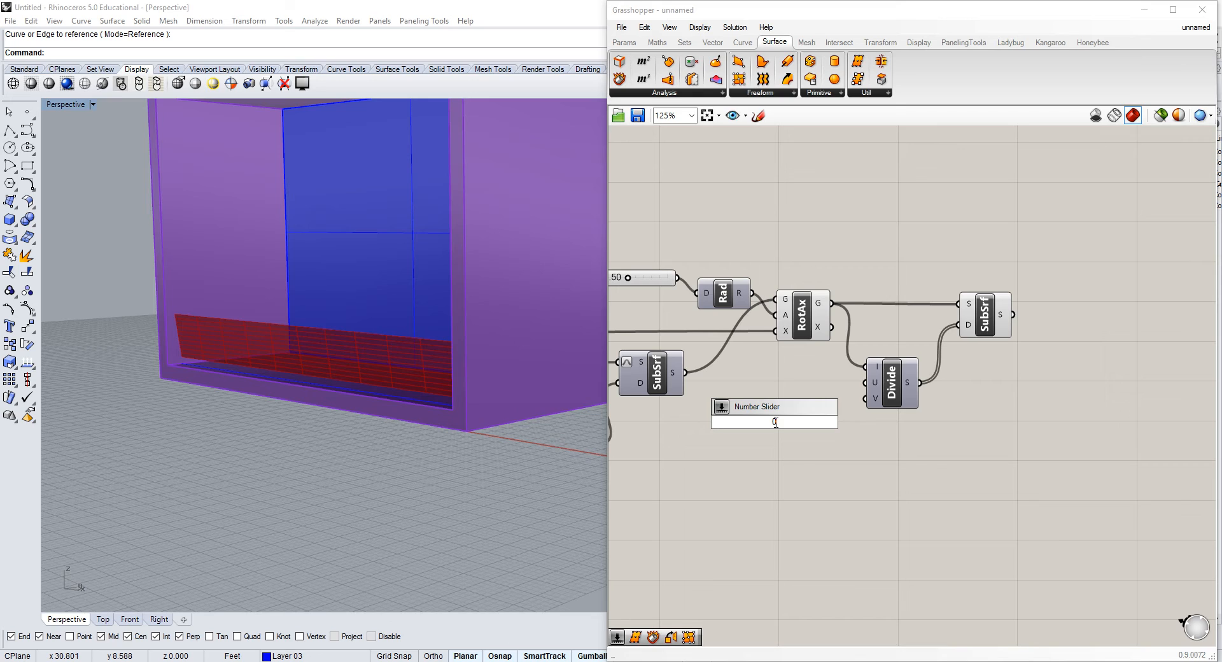
type("<1")
left_click(776, 407)
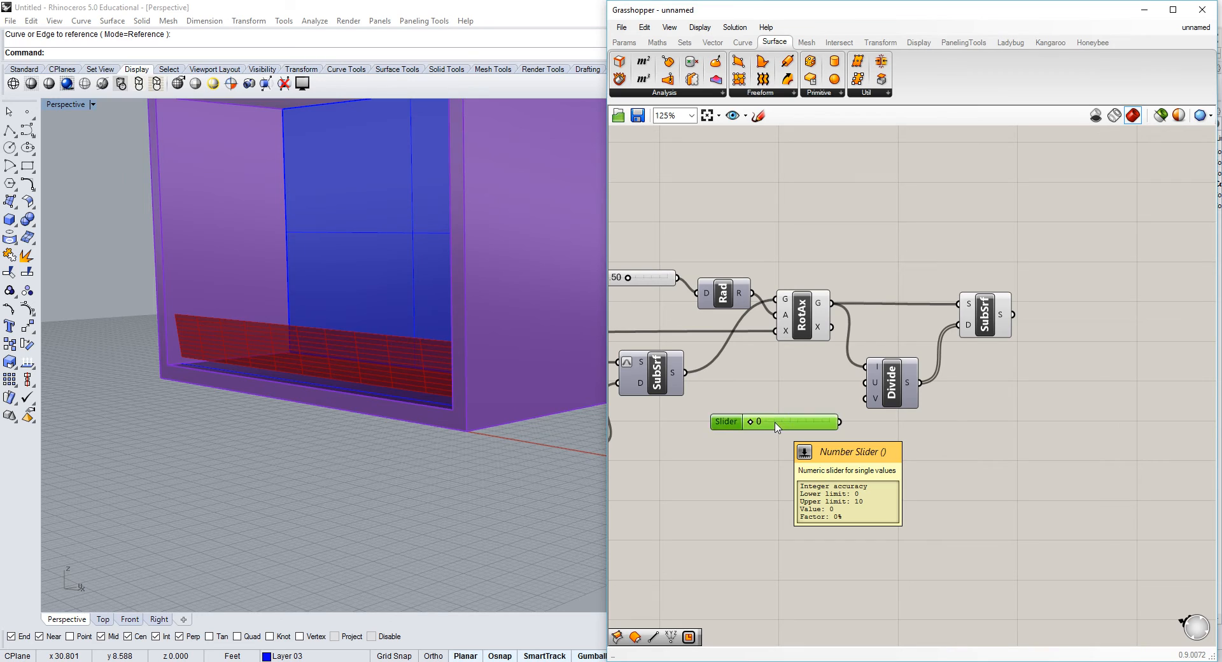
mouse_move(774, 403)
left_mouse_down()
mouse_move(777, 386)
mouse_move(790, 416)
left_mouse_up()
Duplicate the slider, feed the pair into inputs U and V of Divide Domain², and set U Count to 1 and V Count to 6.
key("ctrl+c")
key("ctrl+v")
left_click_drag(842, 385, 865, 398)
left_click_drag(763, 385, 815, 412)
scroll(286, 357, "up", 5)
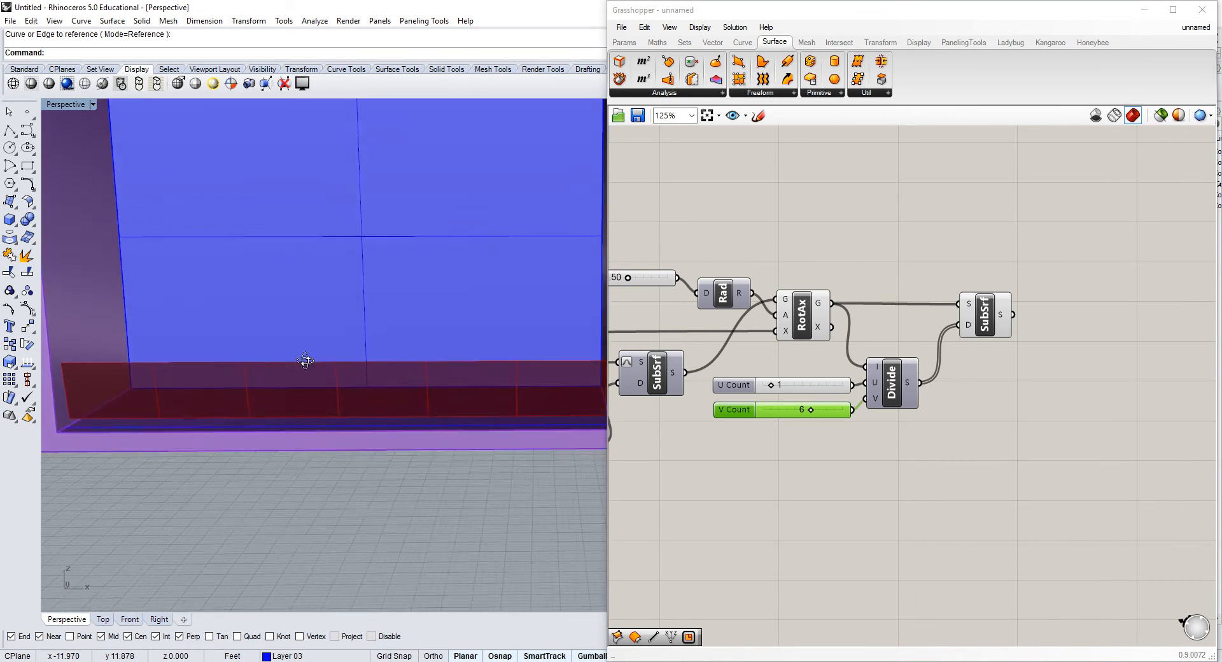
right_click_drag(280, 371, 379, 373)
scroll(414, 400, "down", 2)
scroll(384, 402, "down", 2)
scroll(297, 380, "up", 2)
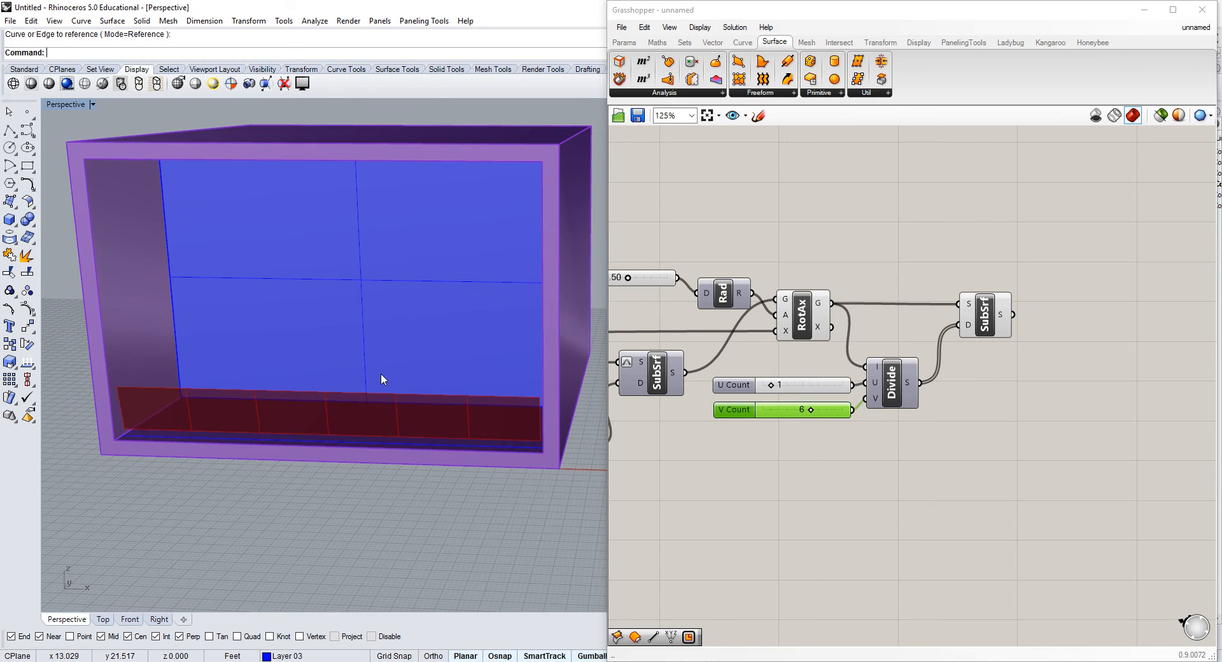
Select the first Isotrim component, which feeds the geometry input of Rotate Axis.
left_click(965, 447)
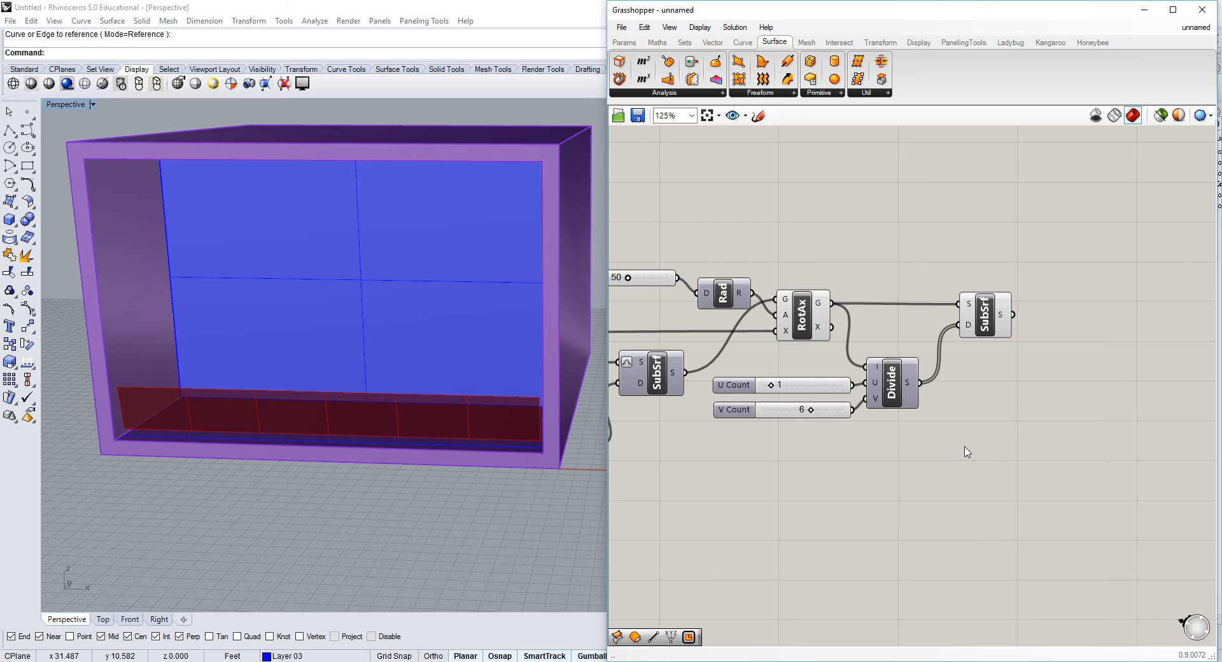
right_click_drag(1058, 430, 900, 382)
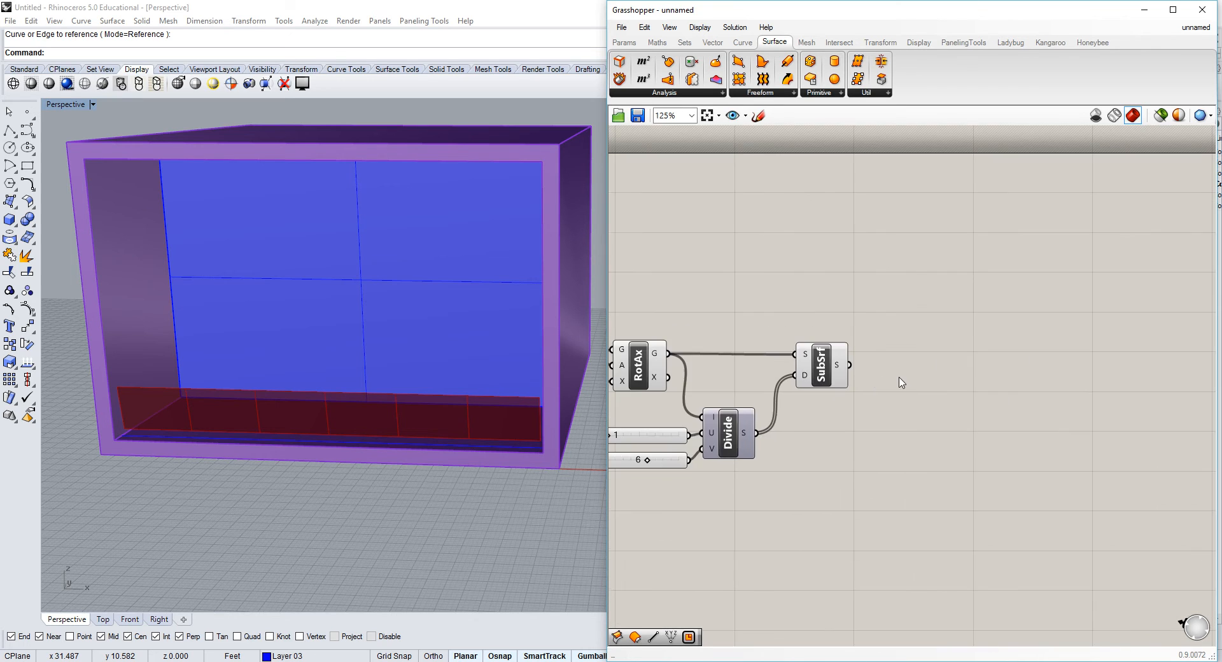
right_click_drag(800, 415, 1097, 324)
left_click(790, 335)
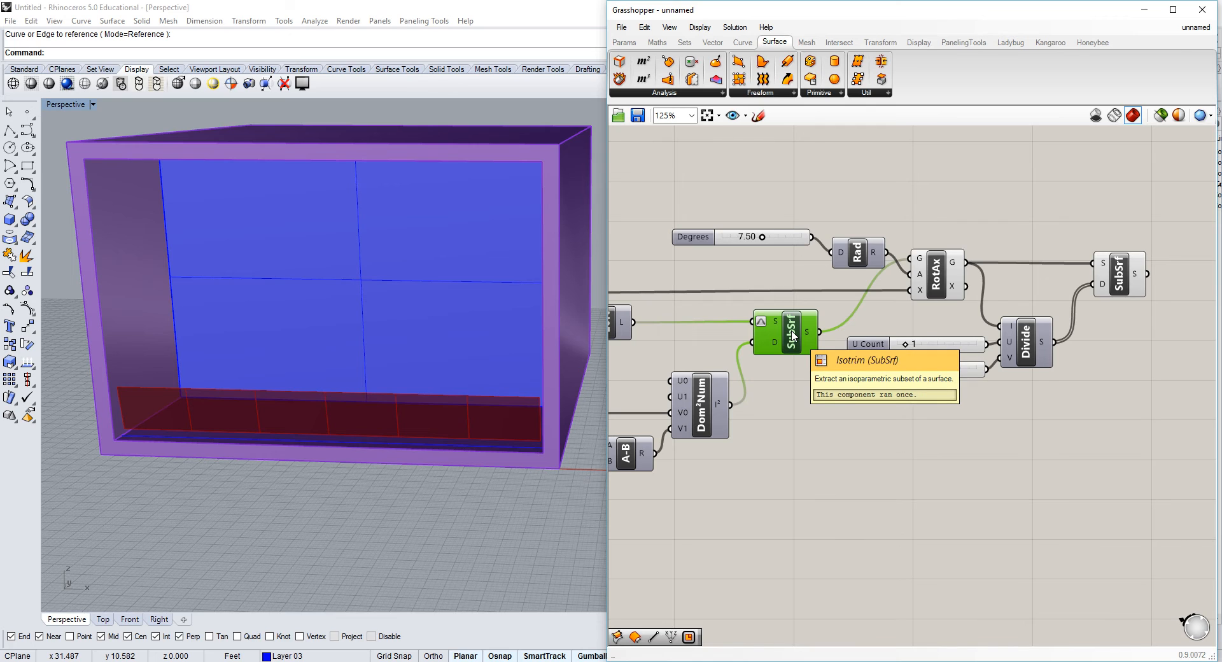
Duplicate the .01 and 1 panels with their A-B, Dom²Num and SubSrf components, placing the copies beyond the Divide component.
right_click_drag(1052, 332, 849, 363)
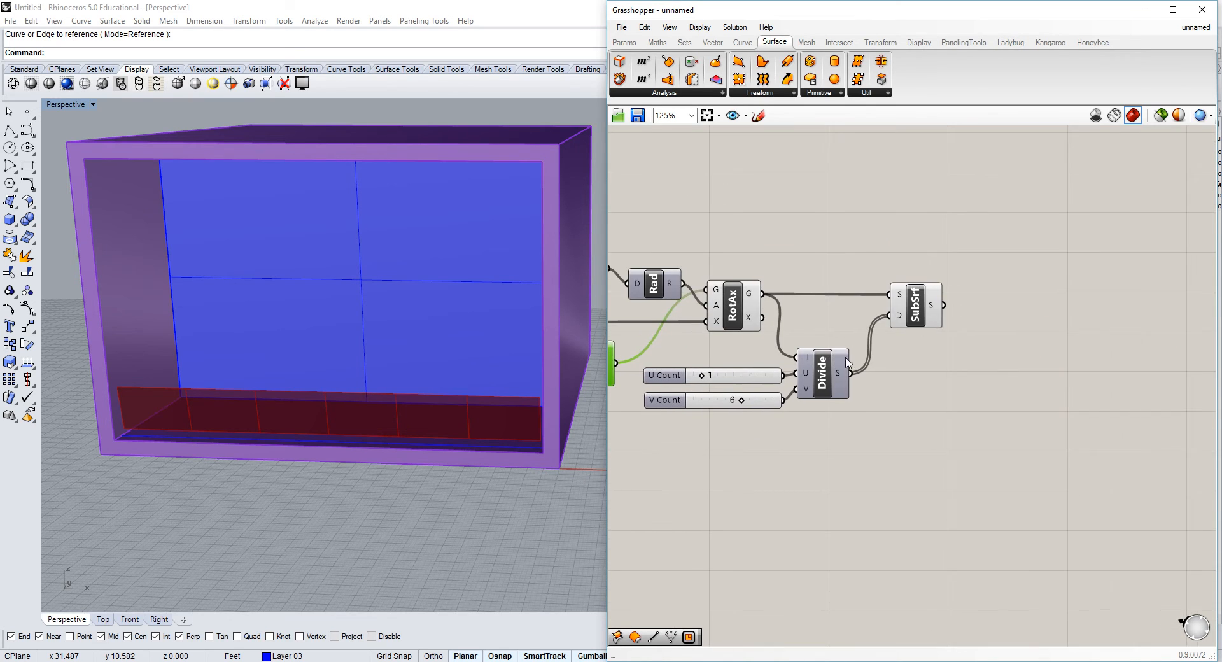
left_click(930, 347)
mouse_move(940, 312)
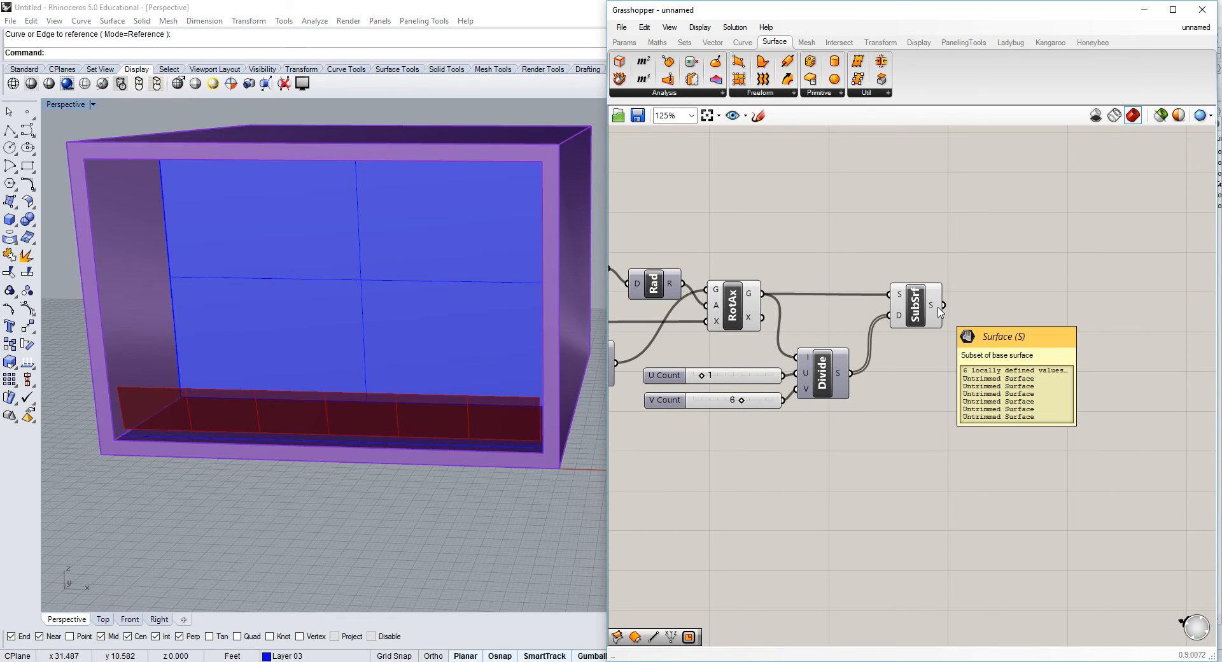
scroll(940, 312, "down", 3)
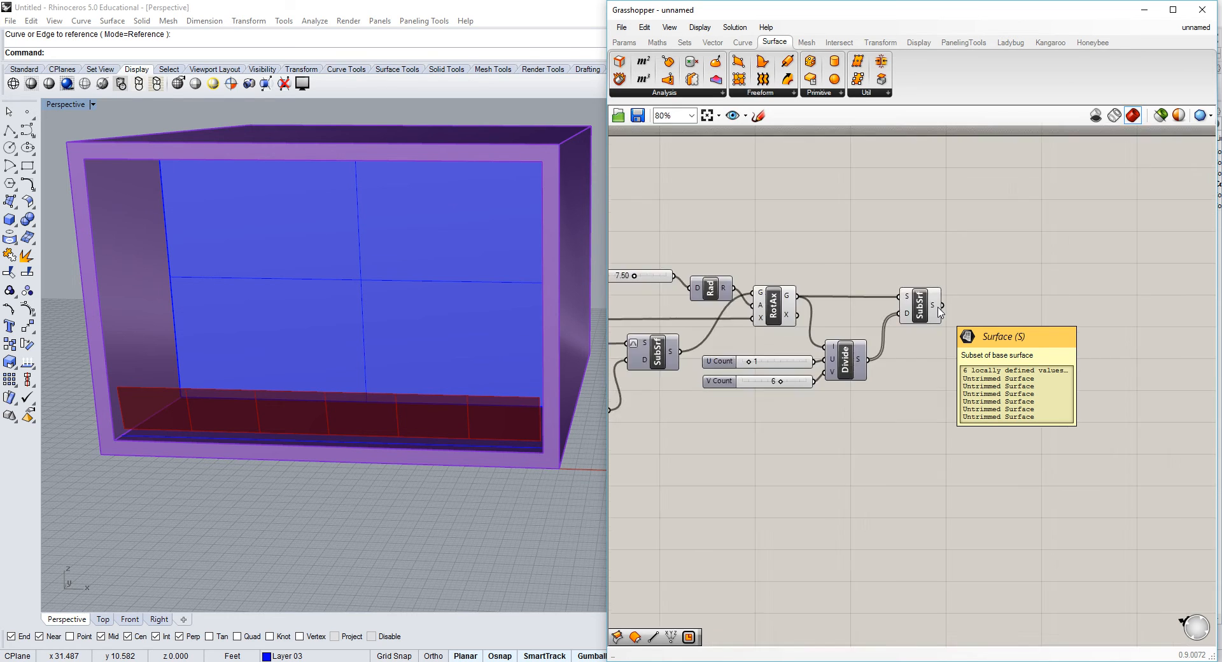
scroll(683, 359, "up", 3)
right_click_drag(727, 431, 843, 413)
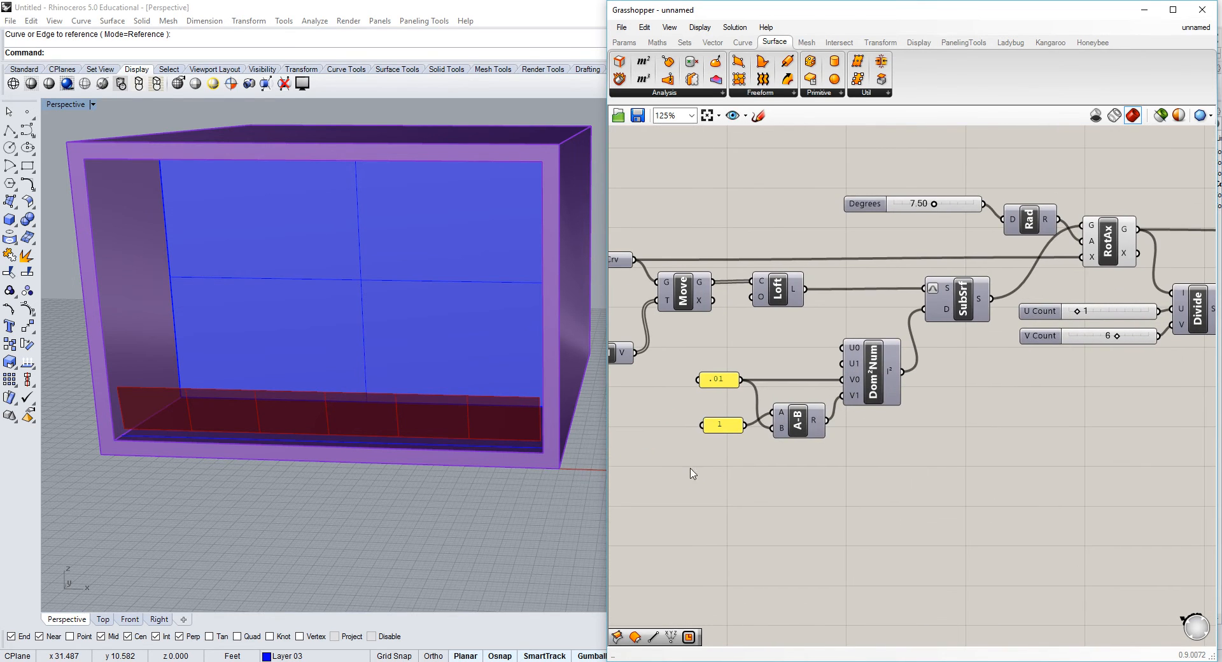
left_click_drag(691, 470, 924, 326)
left_click(972, 309, "shift")
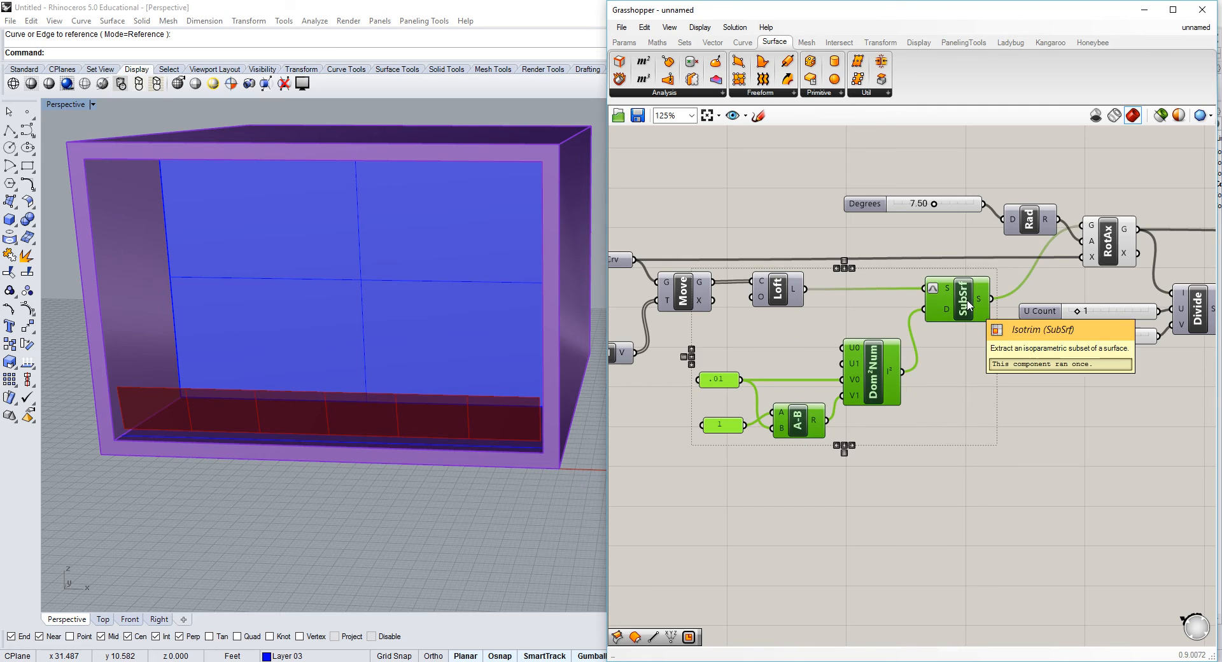
scroll(972, 309, "down", 1)
scroll(855, 369, "down", 1)
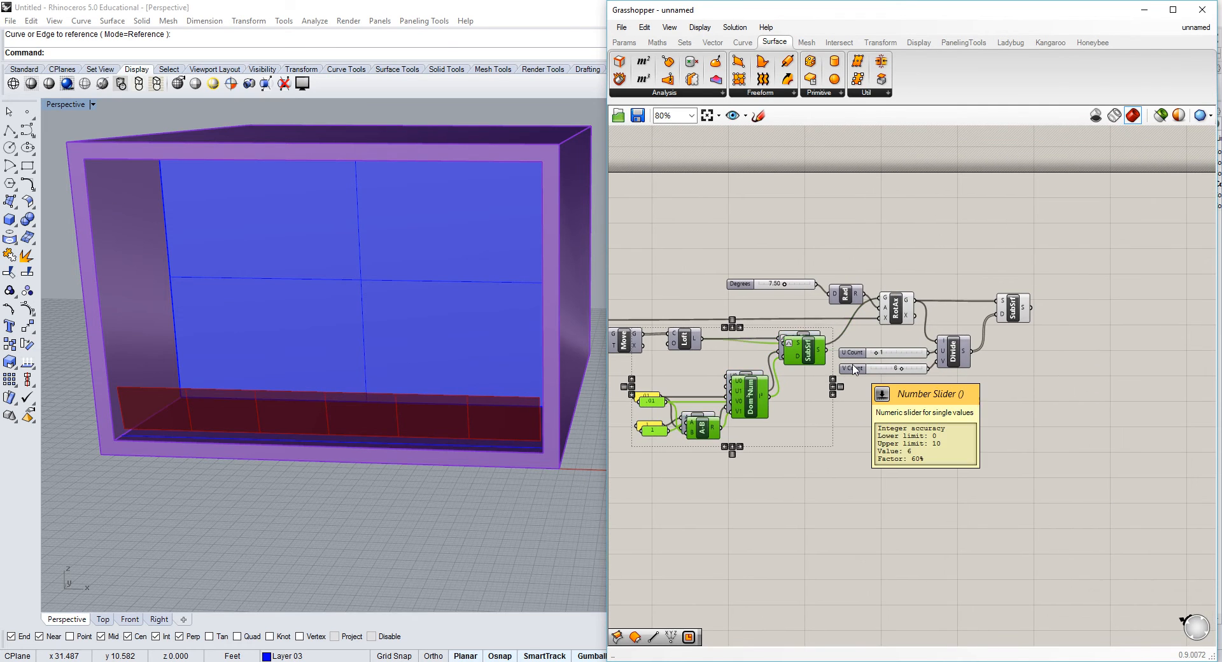
left_click_drag(790, 335, 1069, 359, "alt")
Connect the surface output of the SubSrf fed by Divide to the S input of the copied SubSrf.
scroll(1068, 343, "up", 2)
right_click_drag(1051, 335, 995, 331)
left_click(978, 314)
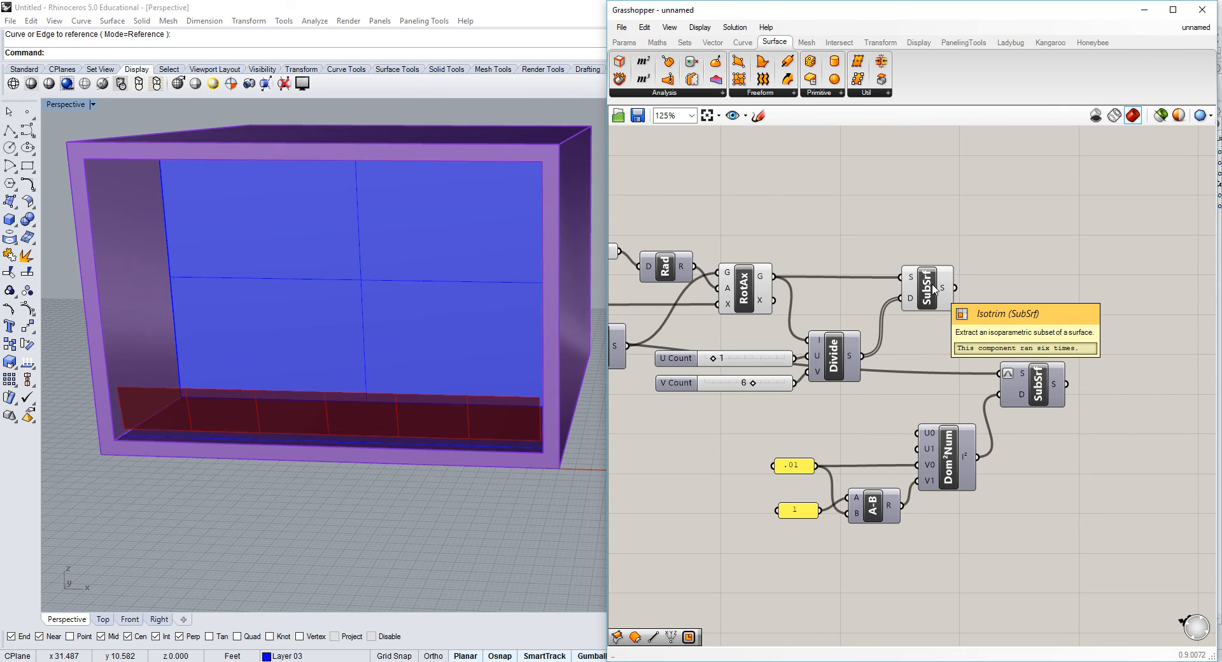
left_click_drag(954, 288, 995, 380)
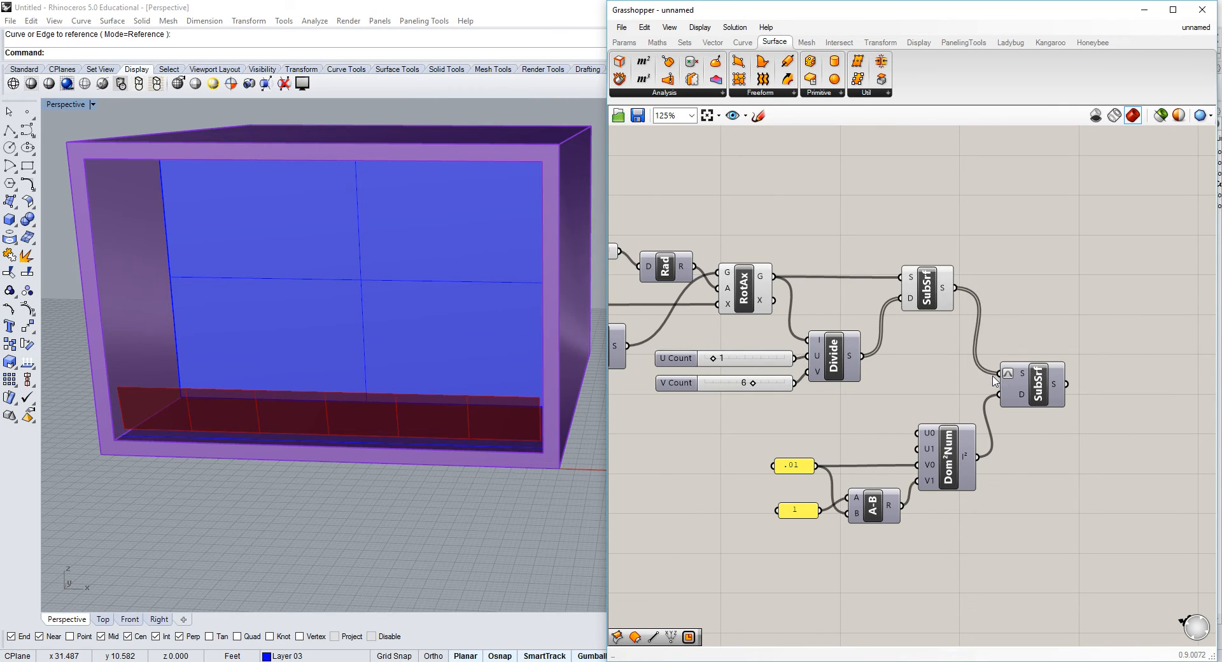
Turn on the preview of the copied SubSrf component.
mouse_move(1022, 378)
right_click_drag(1026, 336, 965, 317)
left_click(964, 353)
right_click(985, 364)
left_click(1008, 398)
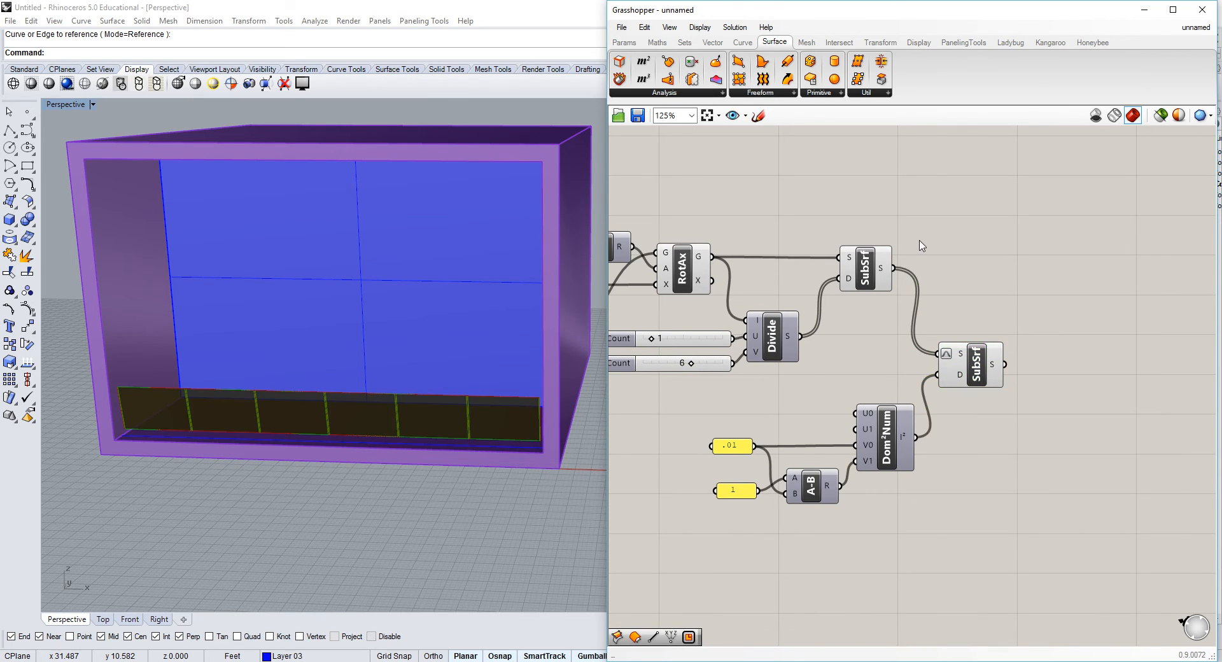
Set the copied .01 panel's value to .05.
left_click(736, 447)
double_click(735, 447)
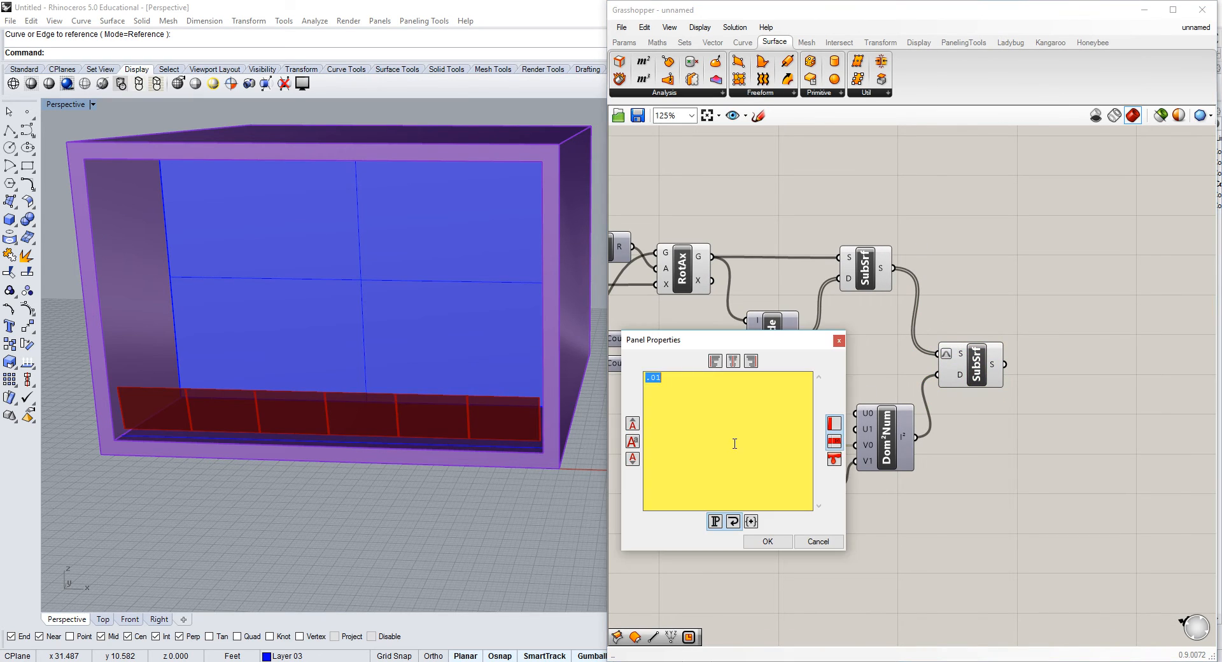
type(".05")
left_click(767, 542)
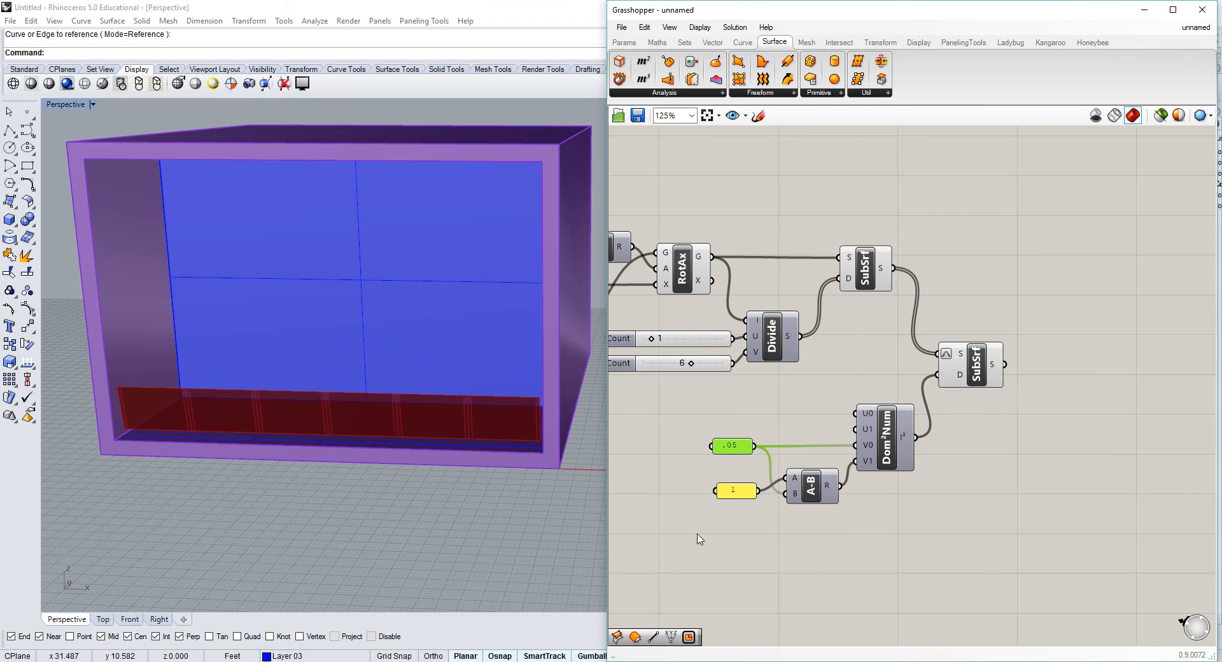
Connect the .05 panel to U0 and the A-B result to U1 of the copied Dom²Num component.
right_click_drag(711, 488, 723, 466)
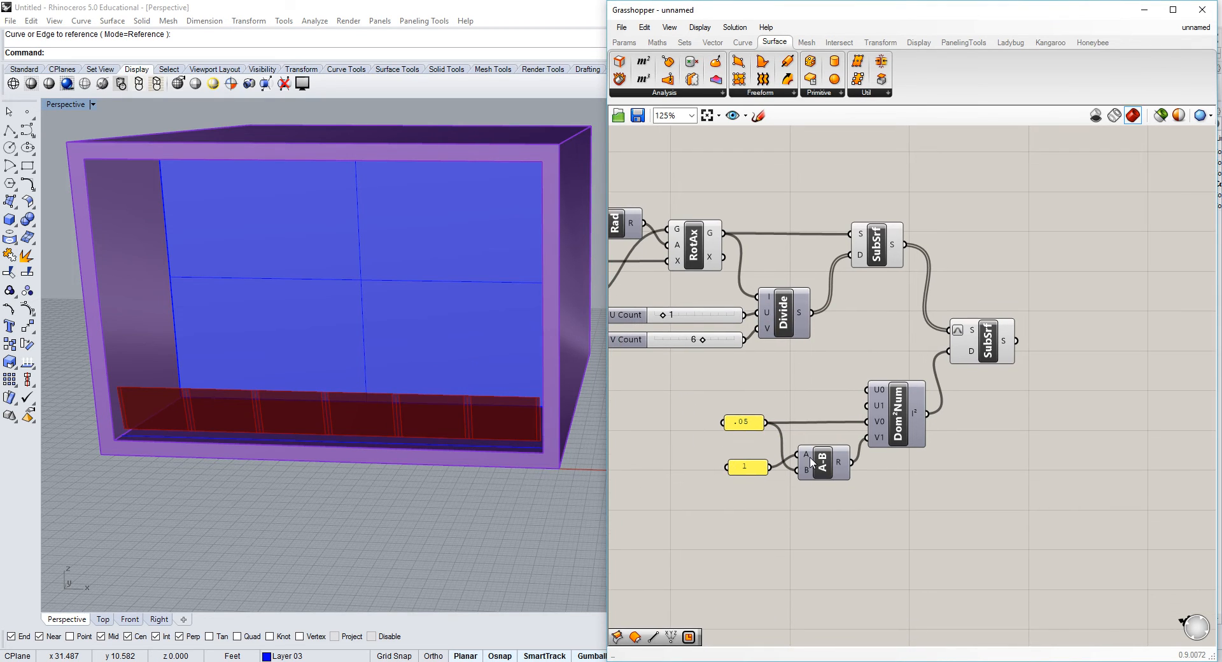
left_click(838, 466)
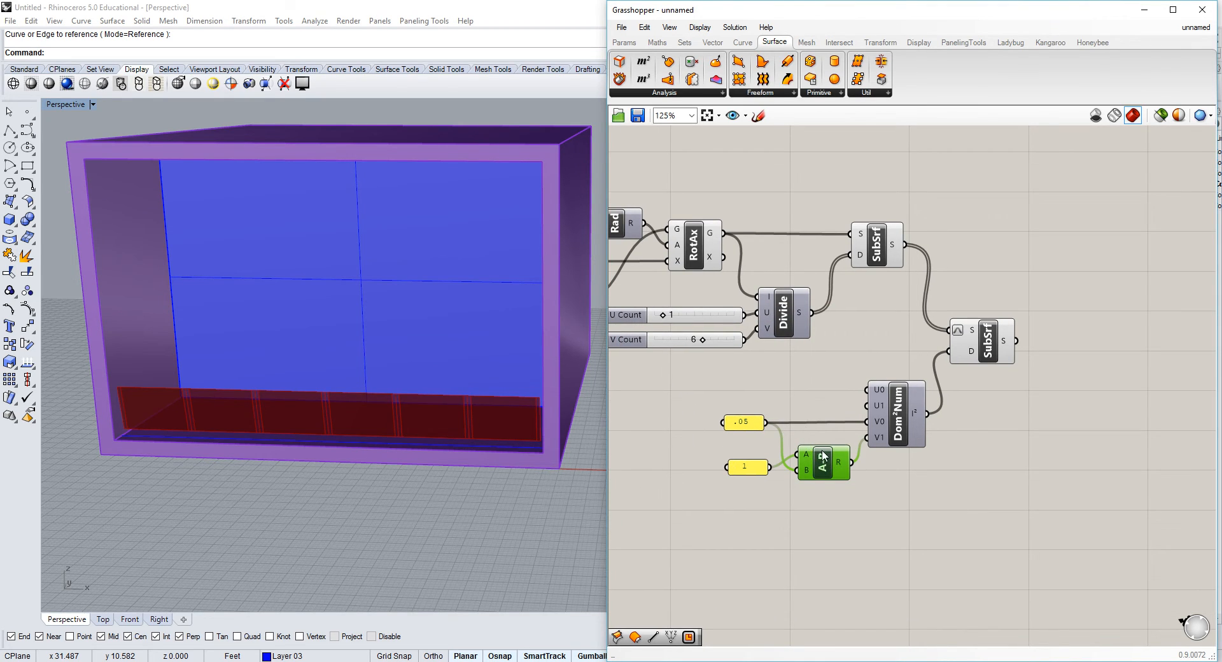
left_click_drag(823, 456, 817, 456)
left_click_drag(765, 422, 872, 396)
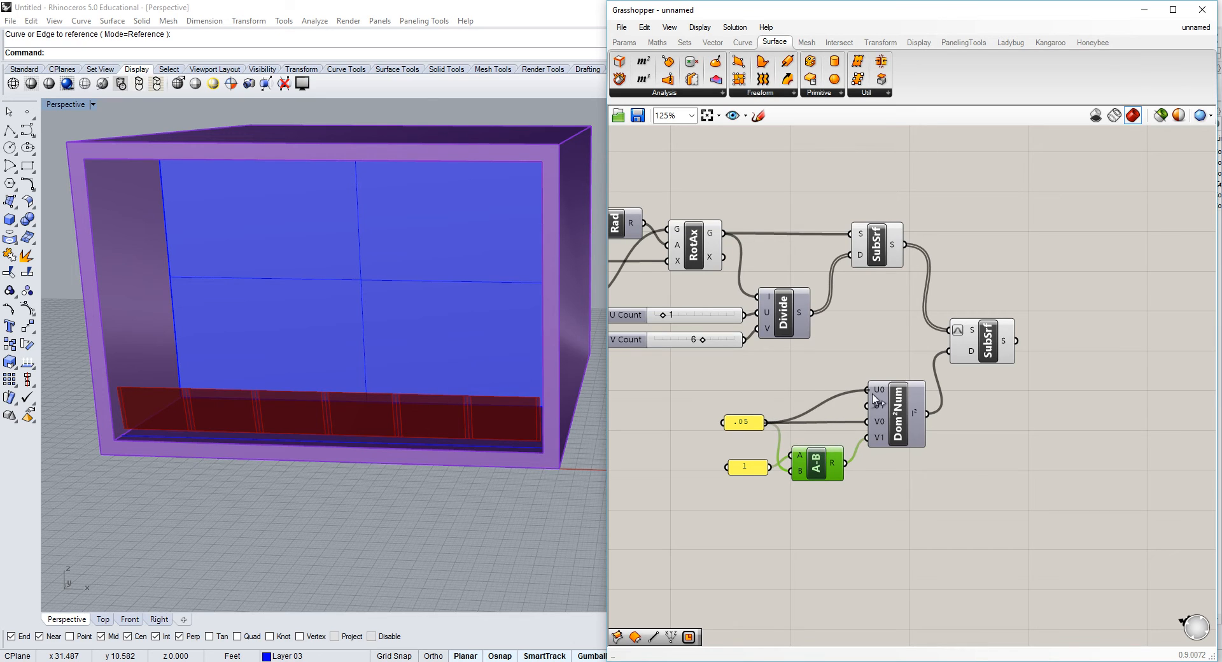
left_click_drag(845, 462, 869, 406)
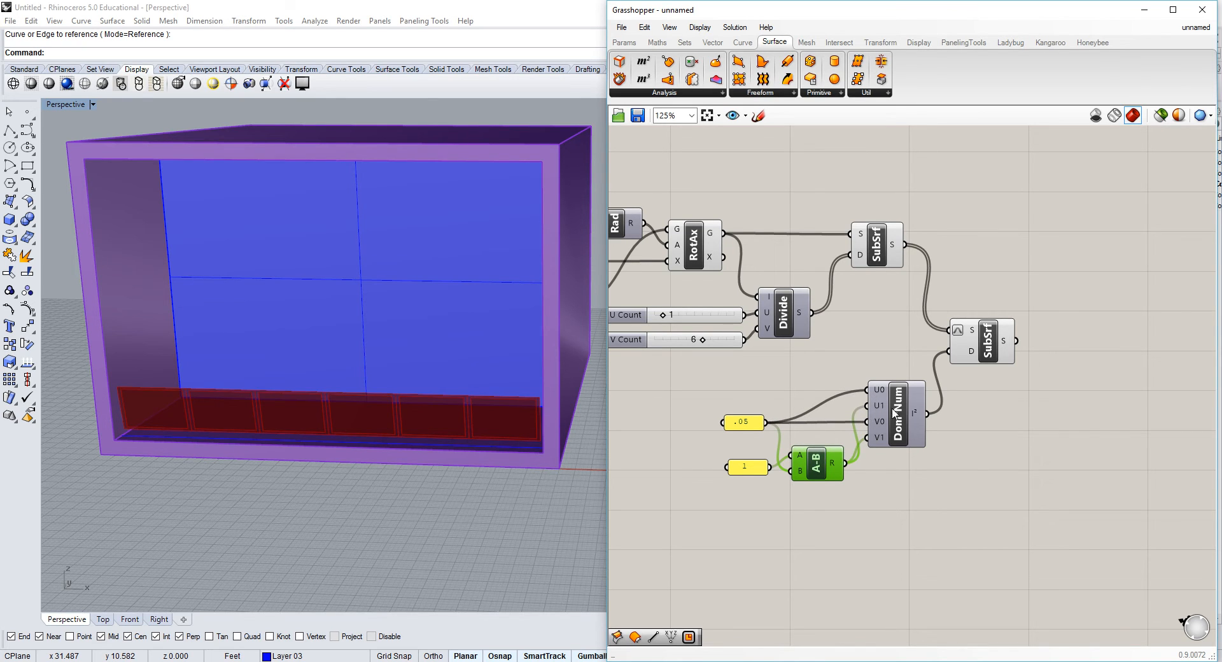
left_click(807, 425)
mouse_move(516, 416)
right_mouse_down()
mouse_move(507, 419)
mouse_move(521, 417)
right_mouse_up()
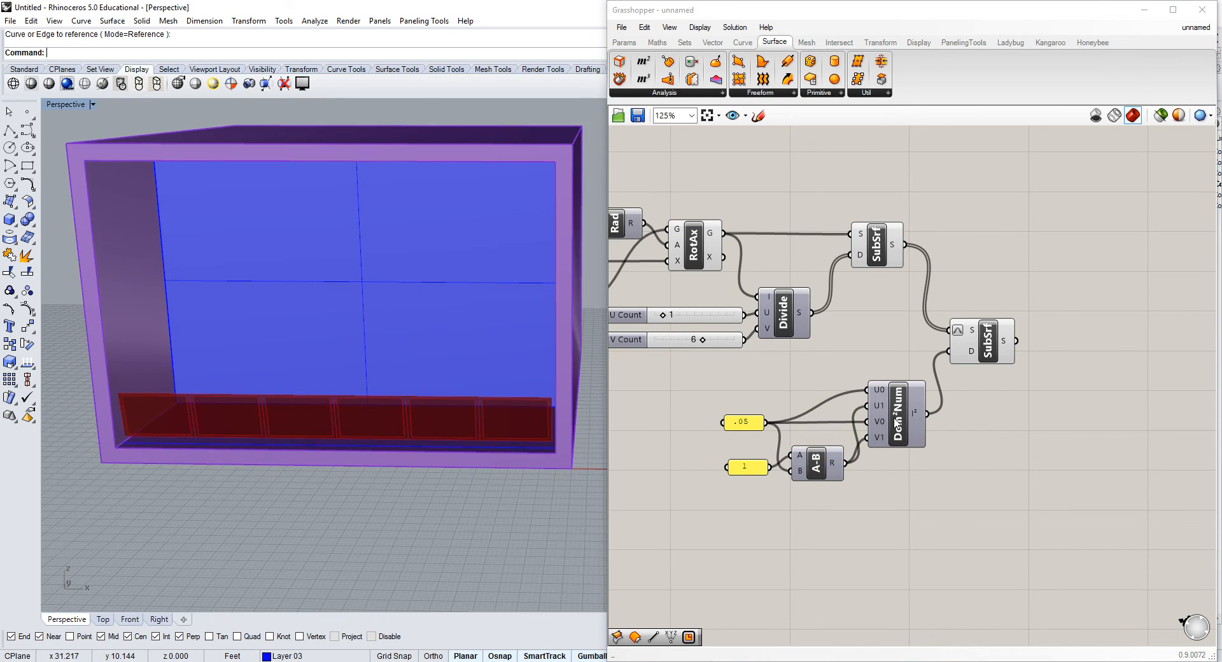
Move both copied value panels and the A-B component together farther away from the Dom²Num inputs.
left_click_drag(684, 390, 854, 507)
left_click_drag(834, 474, 802, 451)
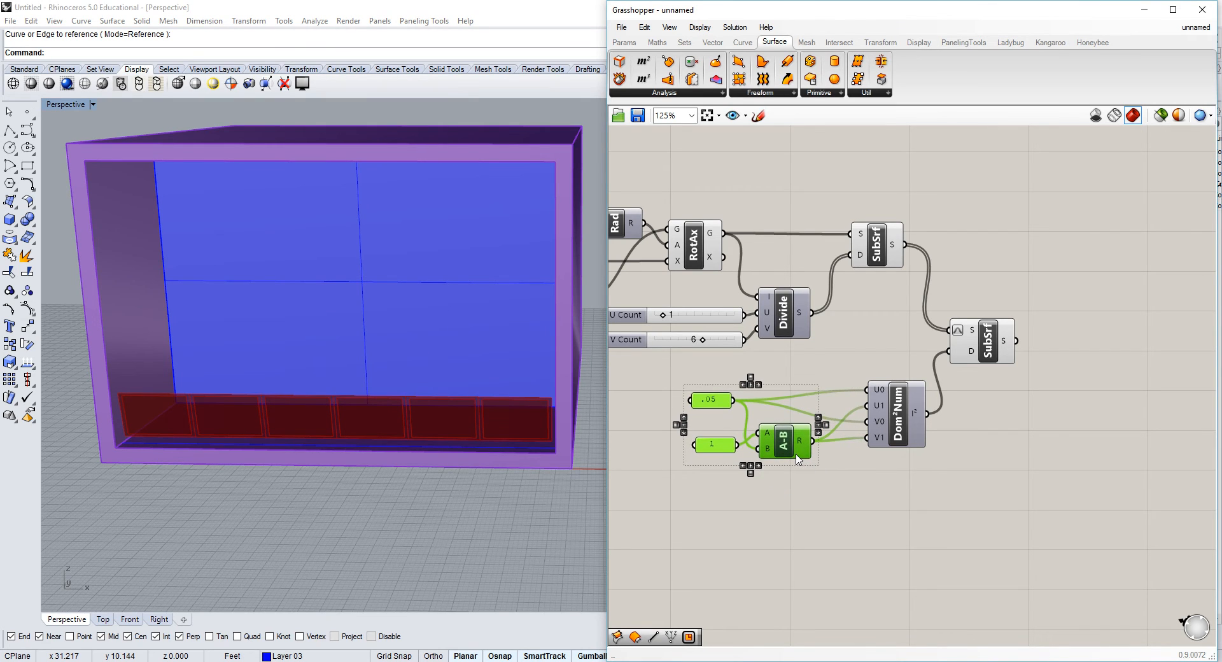
left_click(837, 483)
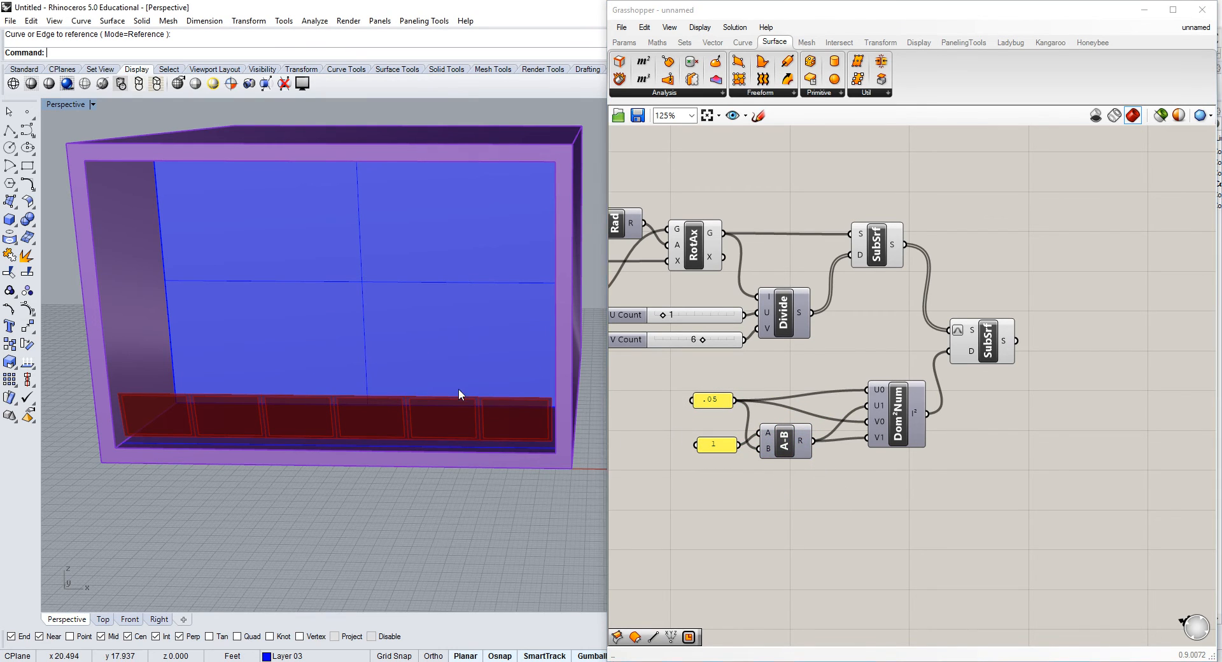
Highlight the copied SubSrf and examine the inset surfaces and the borders around them up close in the Perspective viewport.
scroll(459, 390, "up", 5)
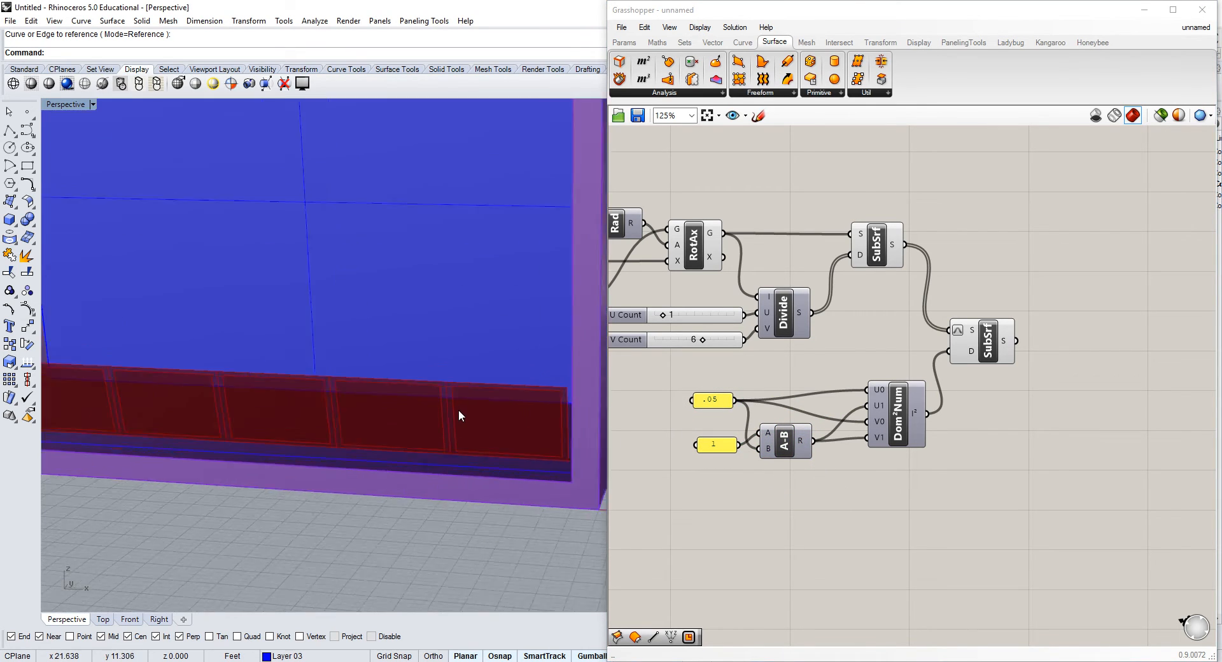
left_click(983, 342)
scroll(490, 409, "down", 3)
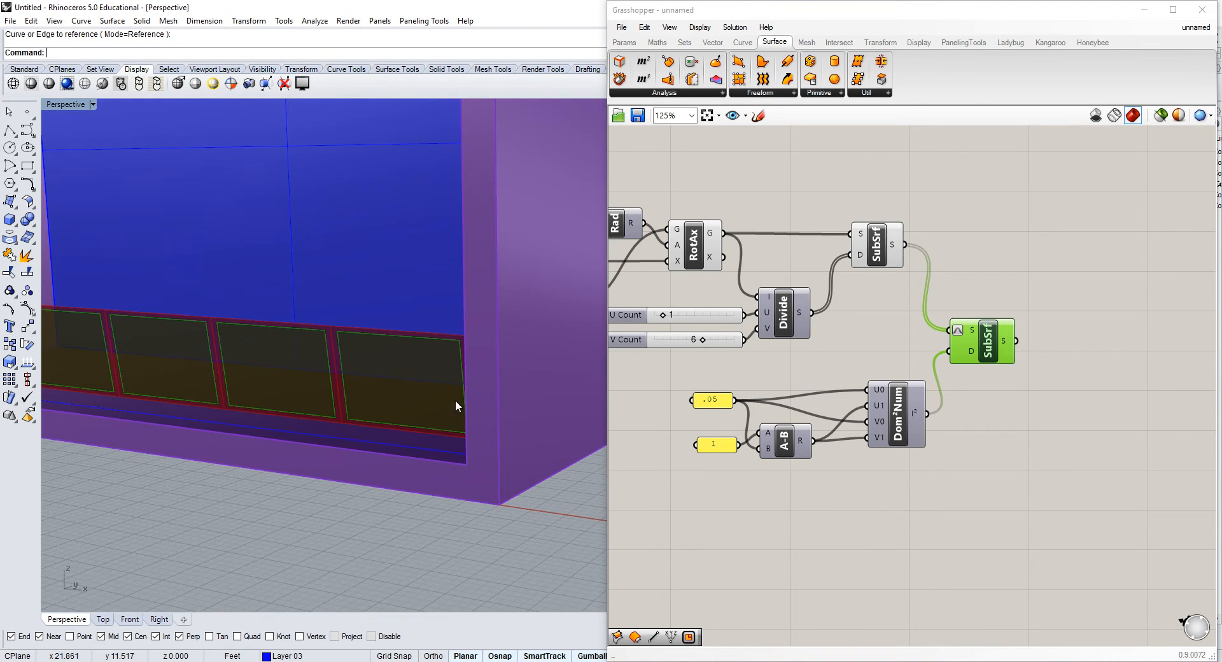
right_click_drag(411, 395, 266, 367)
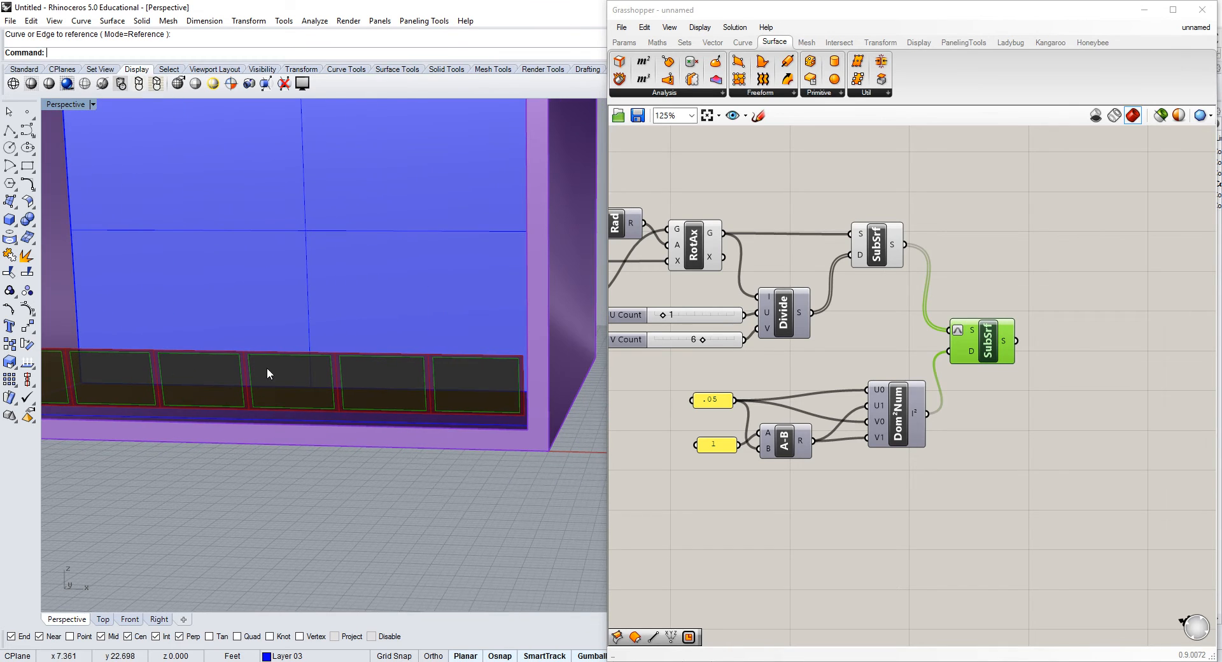
scroll(453, 410, "up", 5)
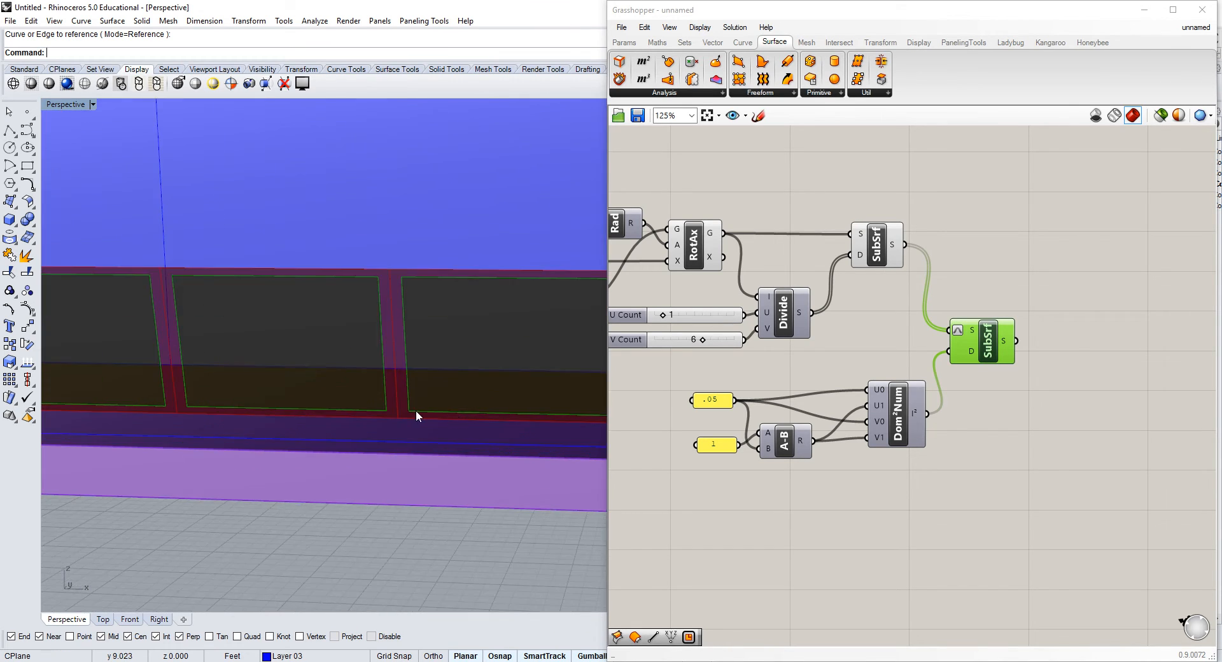
scroll(416, 415, "up", 3)
scroll(409, 425, "down", 5)
scroll(404, 427, "up", 2)
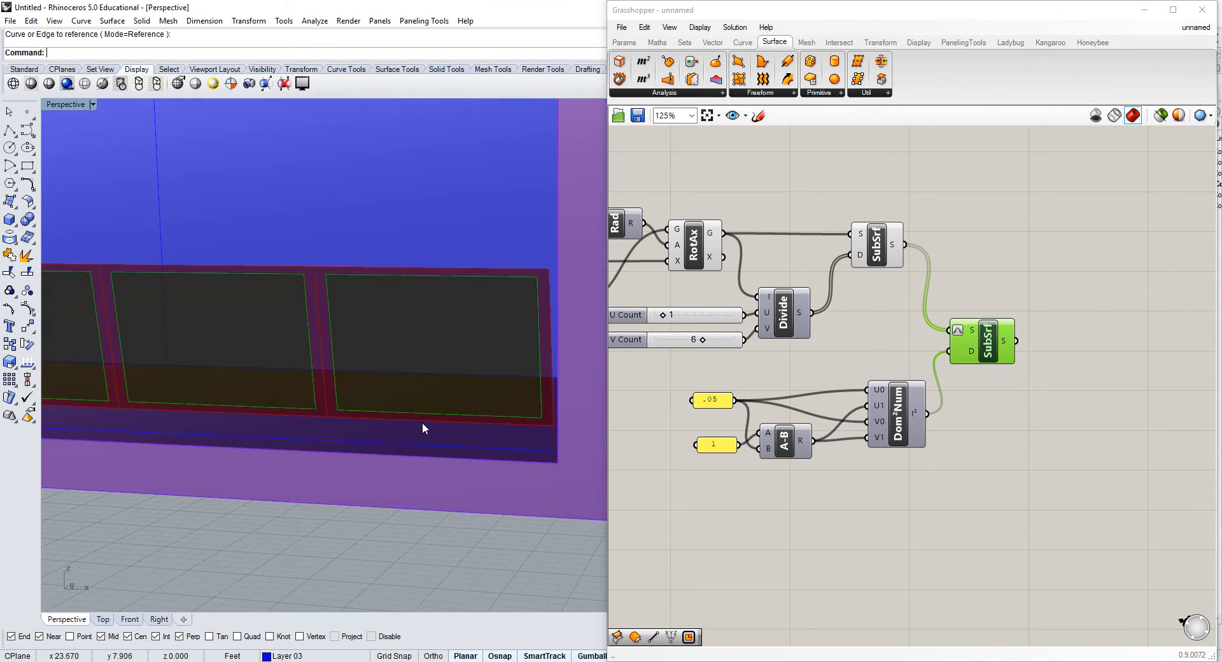
scroll(422, 422, "up", 2)
scroll(442, 383, "down", 4)
scroll(456, 380, "up", 4)
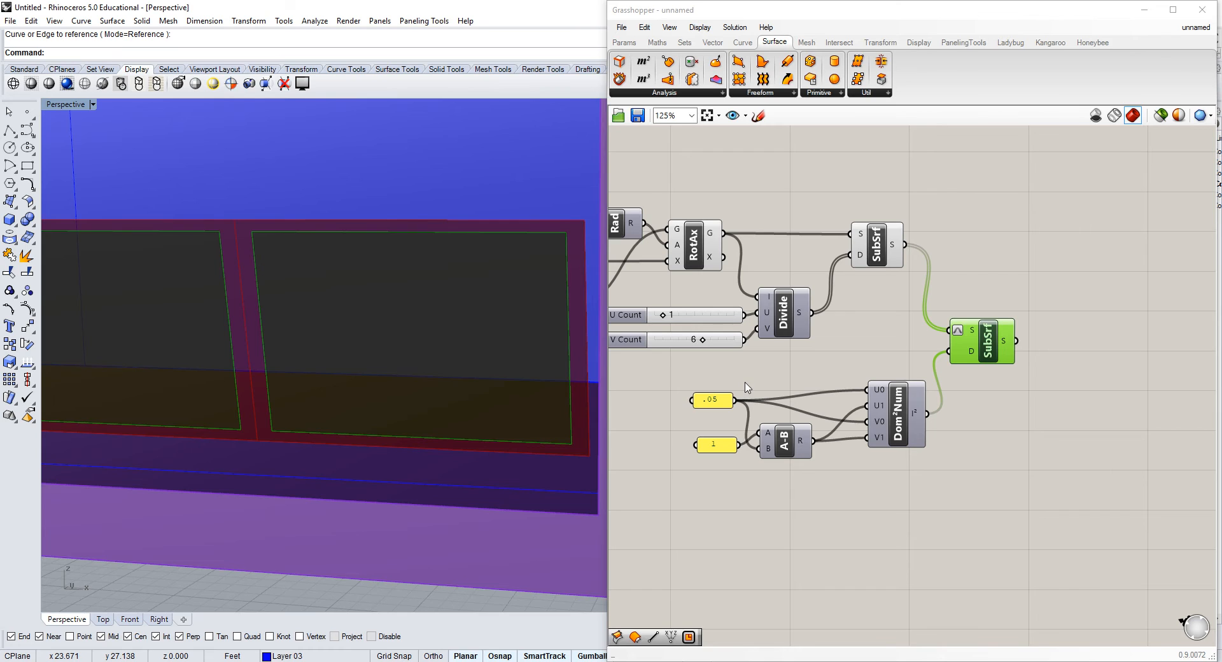
Move the .05 panel slightly so that it lines up with Dom²Num's U0 input.
left_click_drag(716, 404, 709, 397)
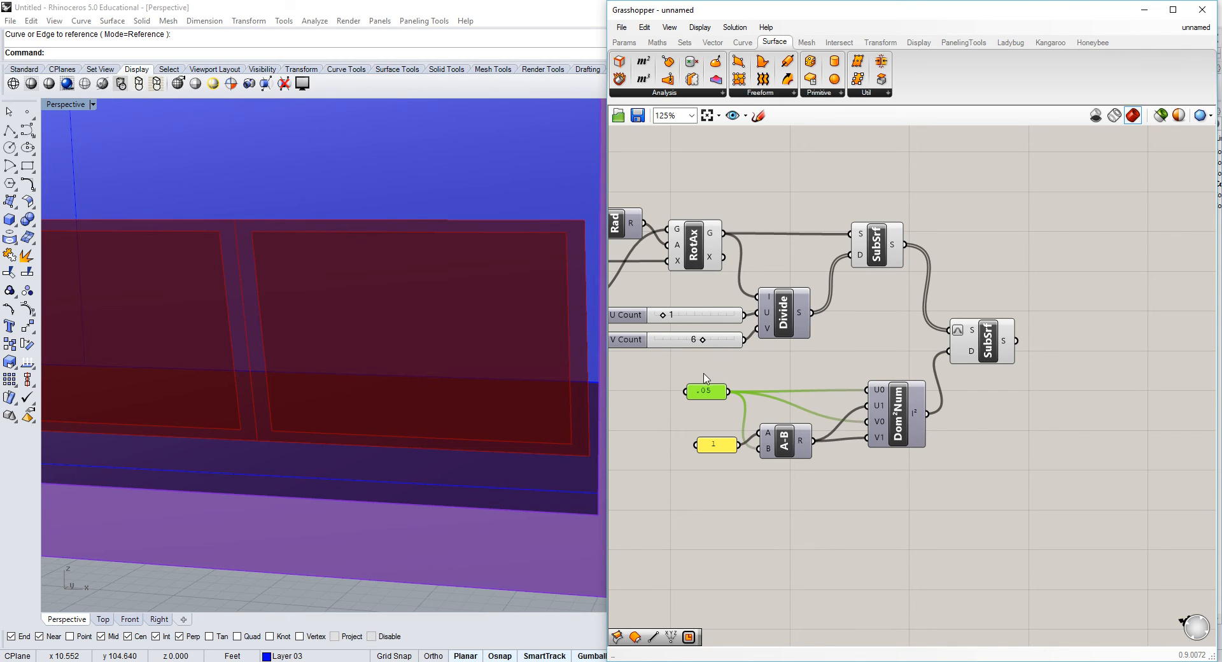
mouse_move(880, 391)
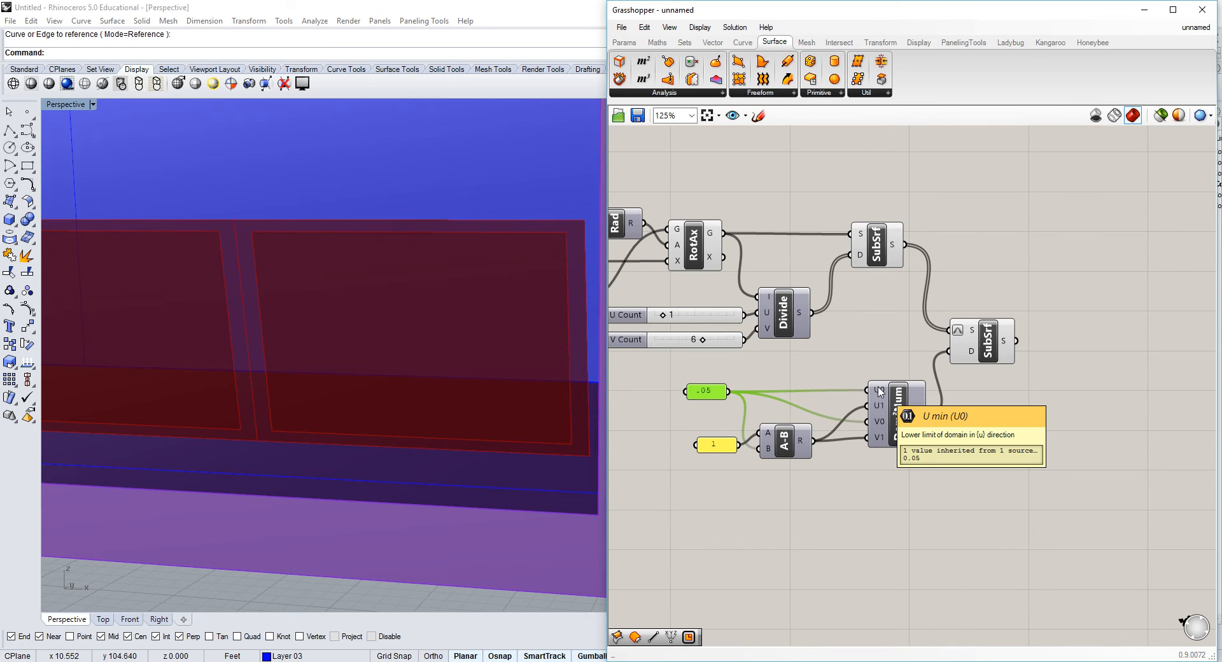
Examine the whole row of inset surfaces within the box, highlighting the copied SubSrf's output.
left_click(245, 574)
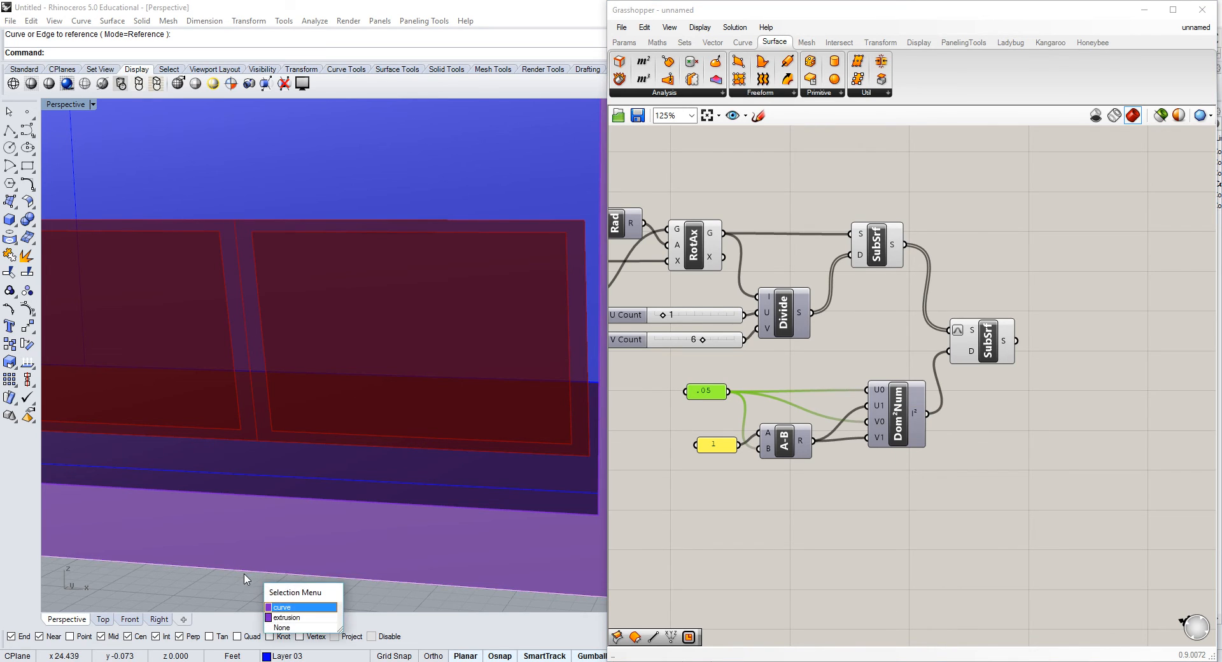
left_click(209, 587)
scroll(305, 574, "down", 10)
right_click_drag(349, 485, 312, 487)
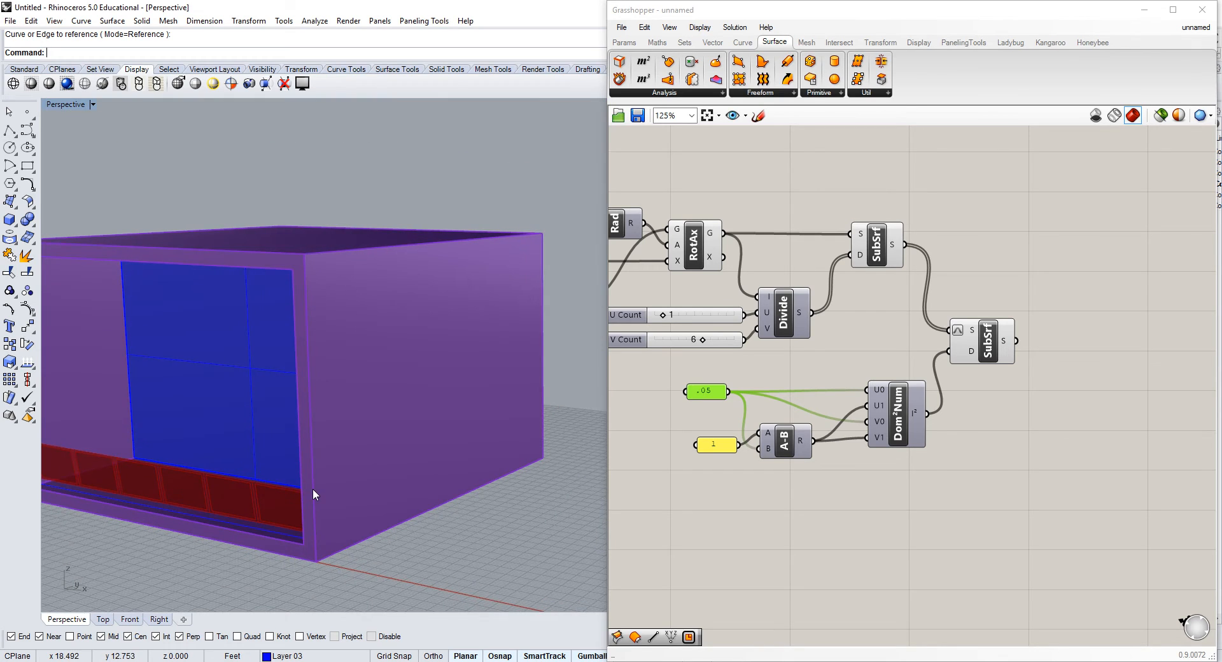
right_click_drag(258, 453, 336, 406)
scroll(335, 407, "down", 2)
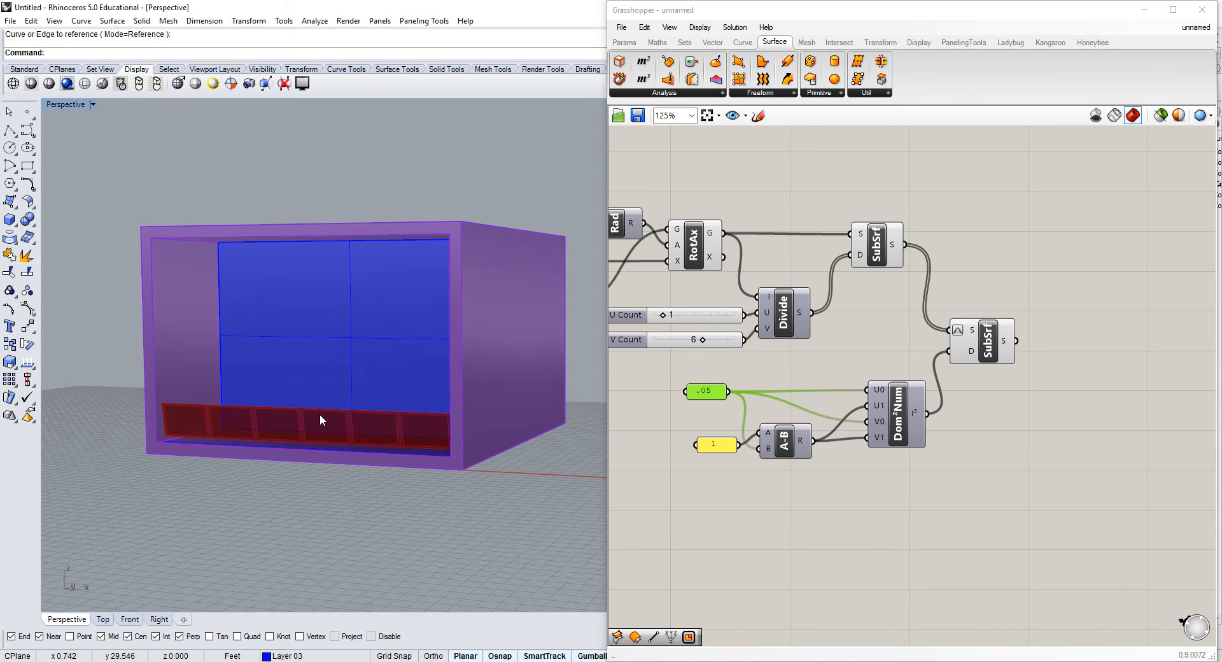
left_click(983, 346)
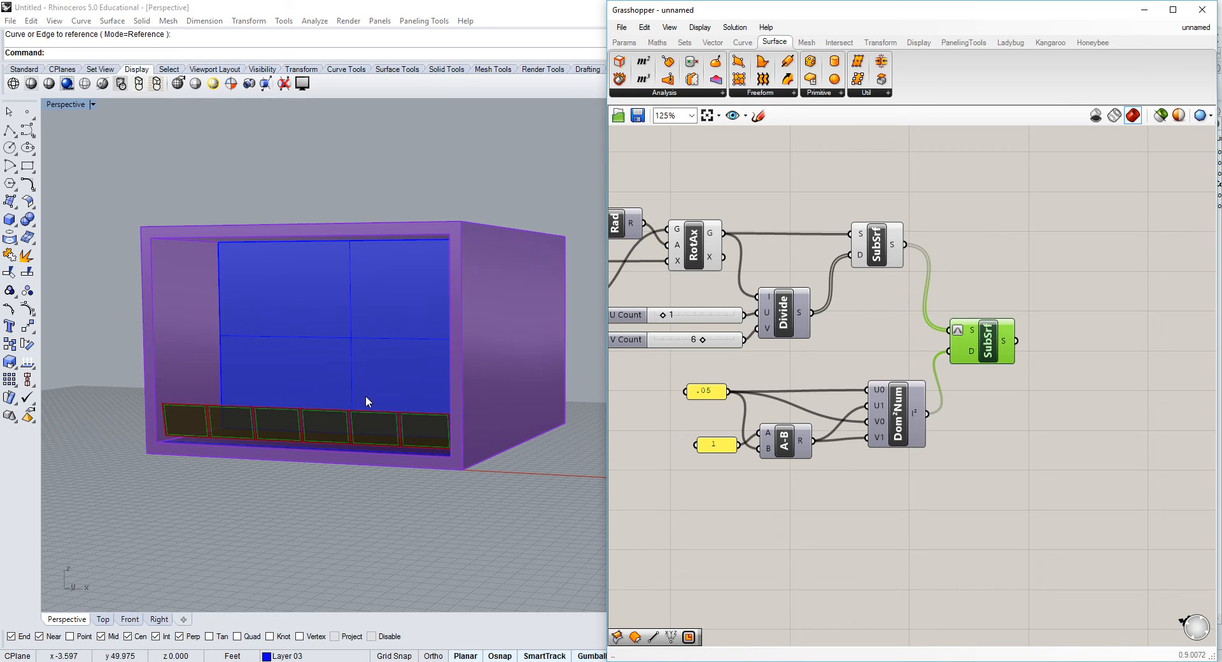
left_click(837, 366)
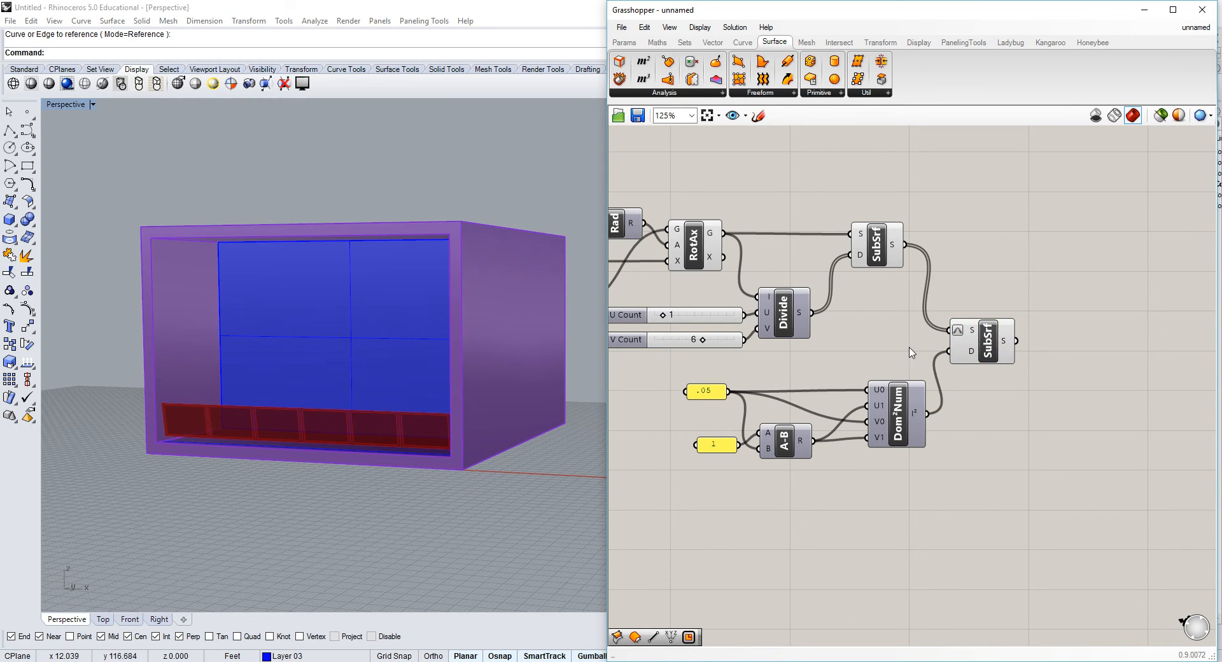
Move the copied SubSrf component slightly farther away from Dom²Num to space out its wires.
left_click_drag(984, 348, 1008, 338)
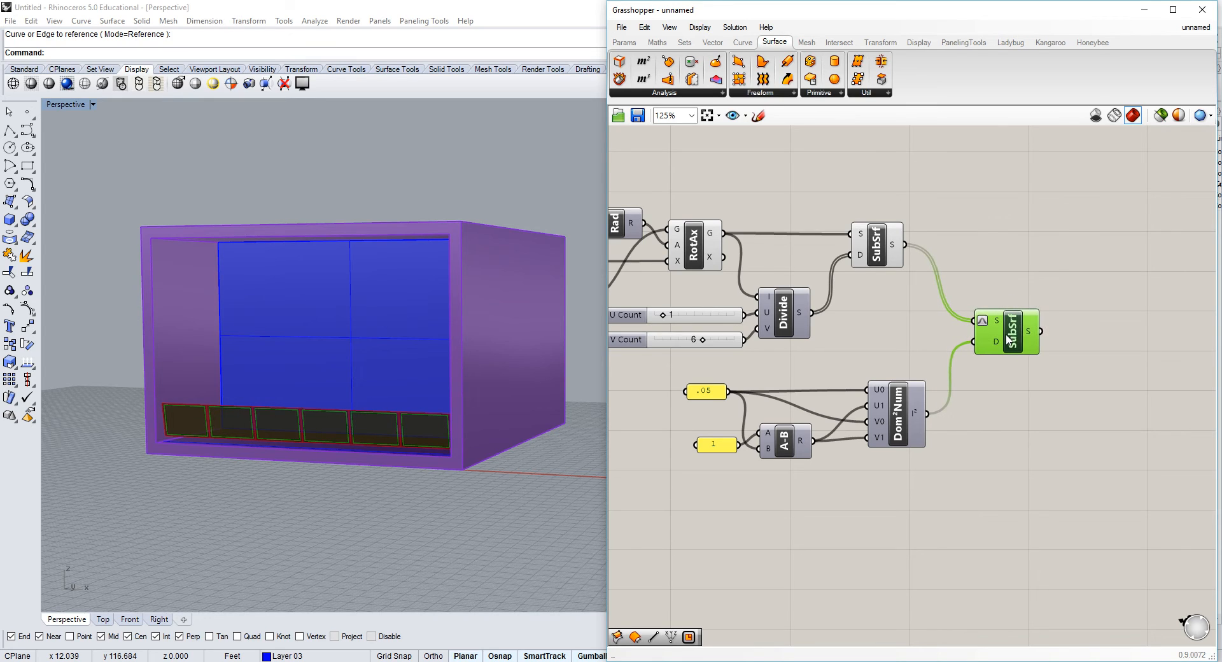
left_click(1014, 253)
right_click_drag(1013, 253, 862, 260)
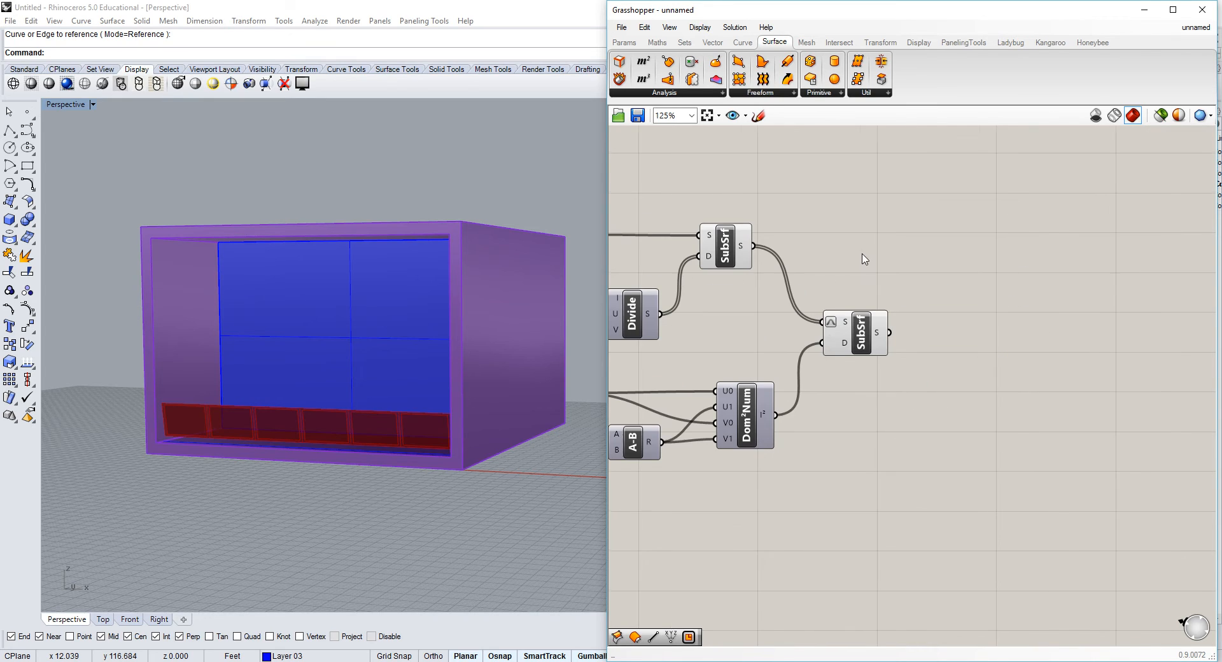
left_click(853, 341)
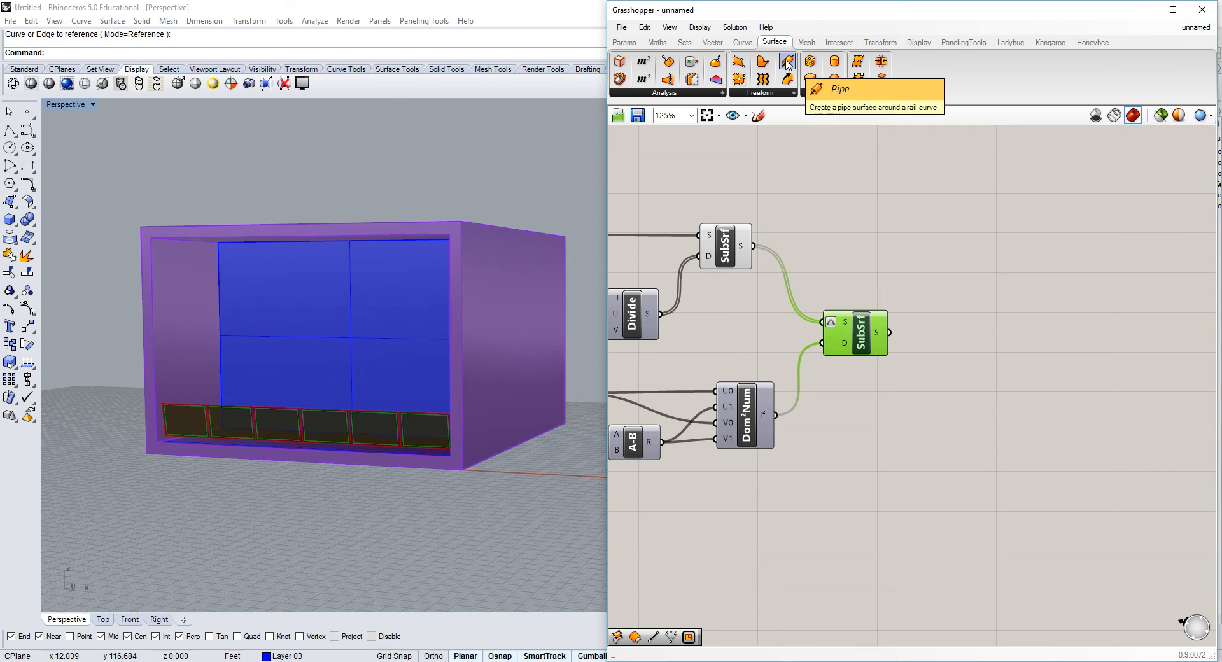
left_click(832, 218)
right_click_drag(833, 229, 835, 260)
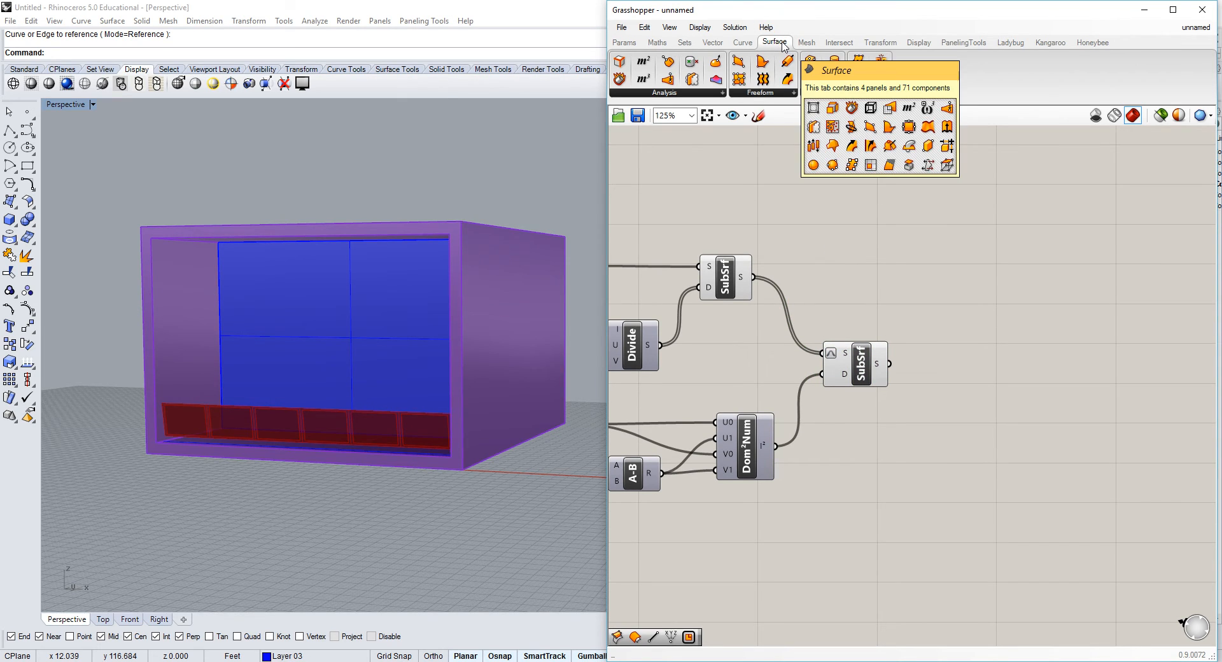
Add a Pipe component to the canvas beyond the two SubSrf components, leaving space in front of it.
left_click(777, 94)
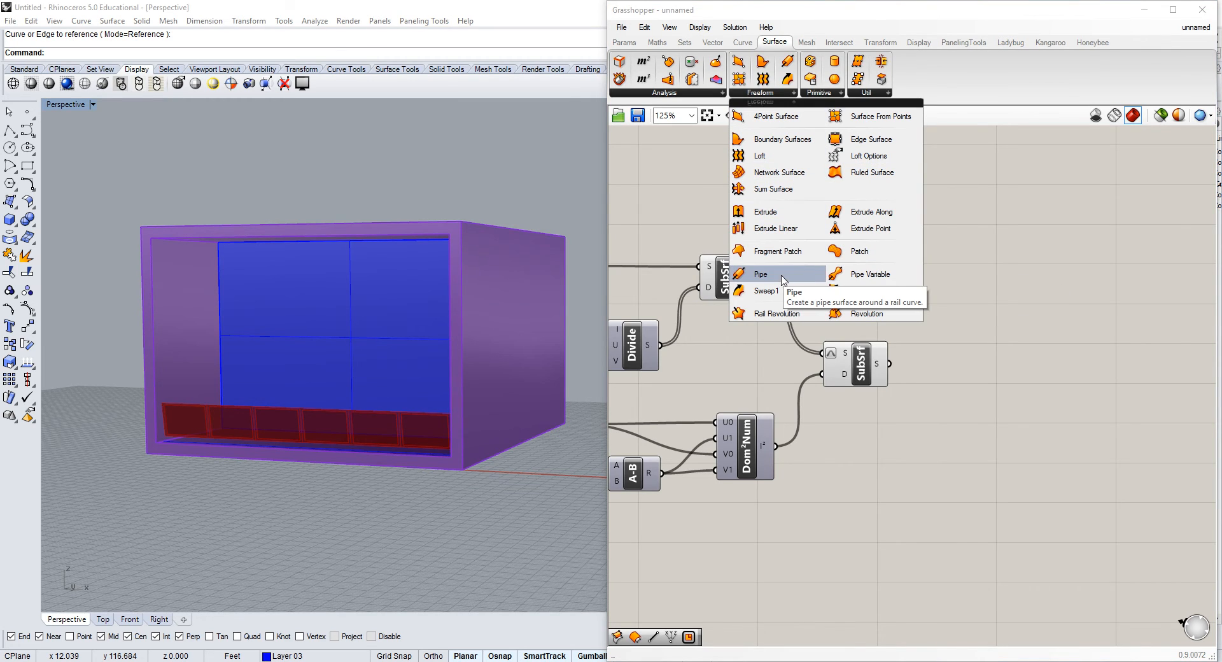
left_click(761, 275)
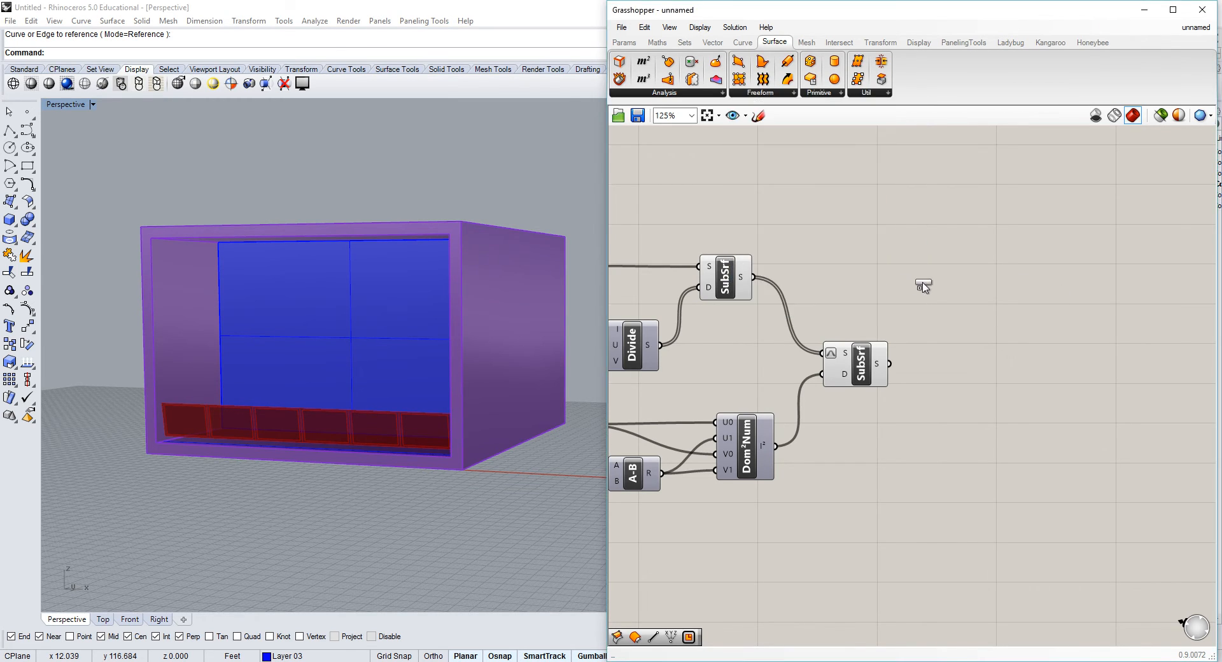
left_click(958, 274)
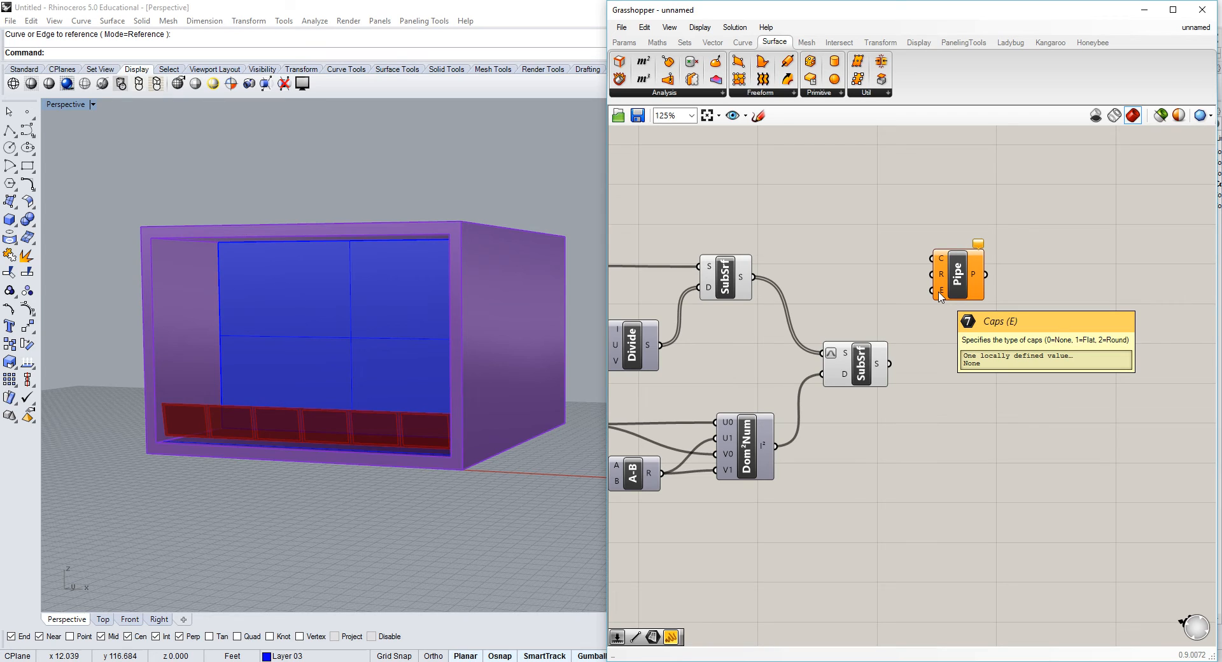
left_click_drag(940, 296, 974, 293)
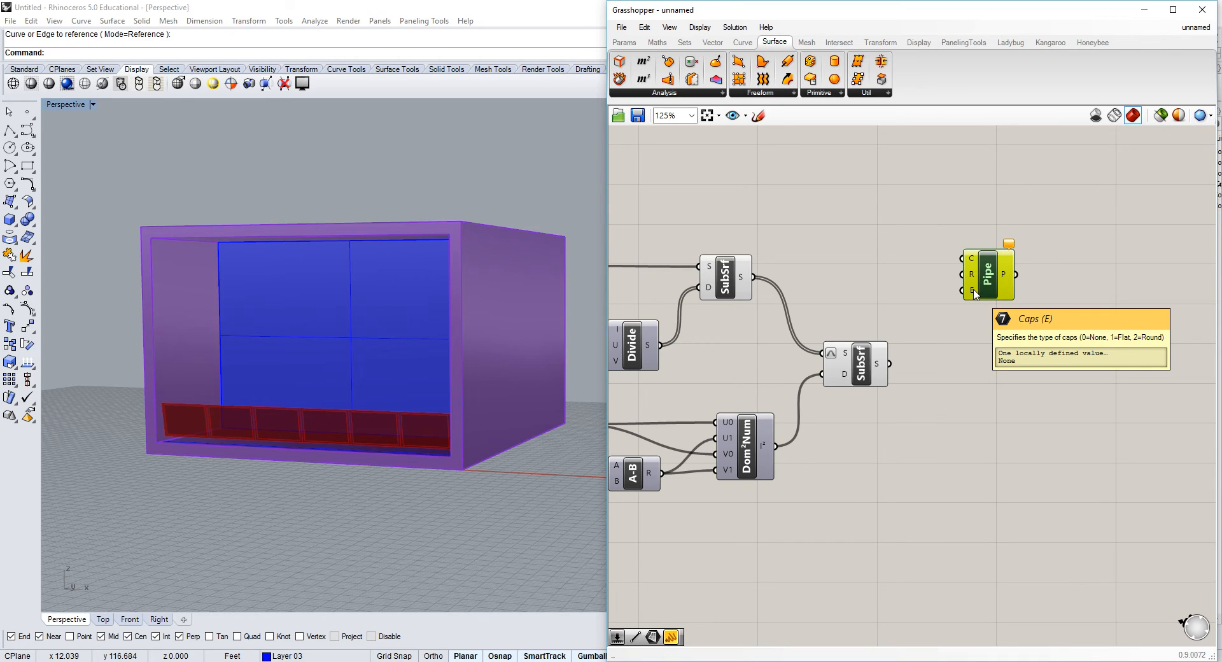
left_click(862, 289)
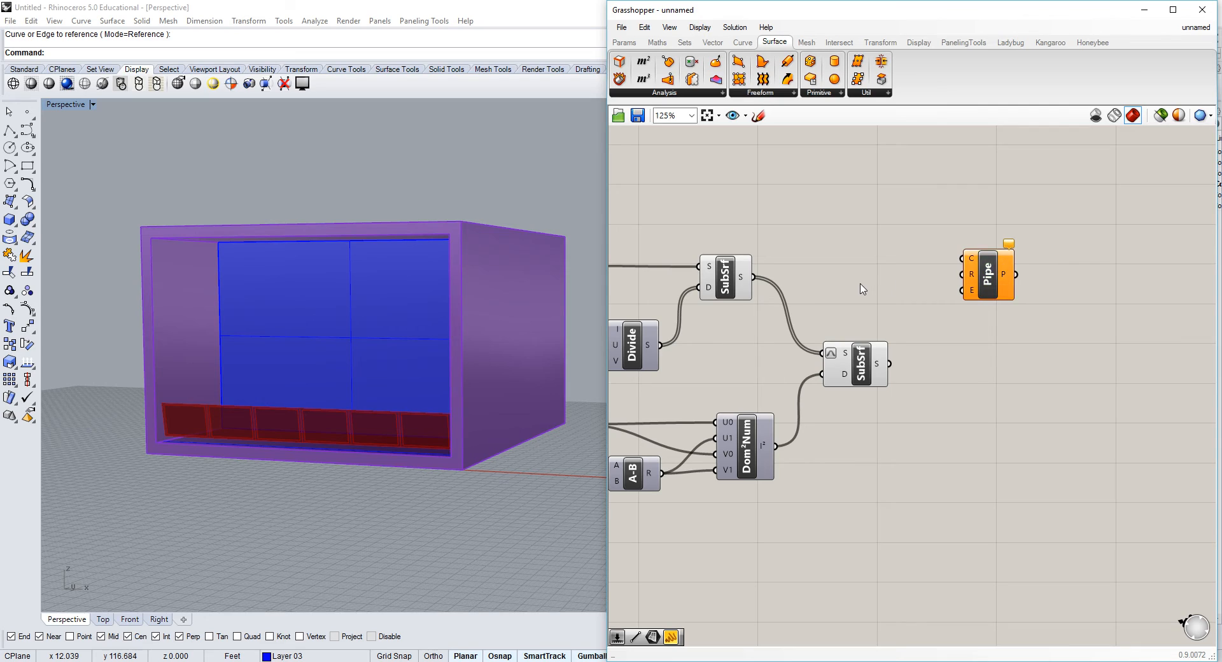
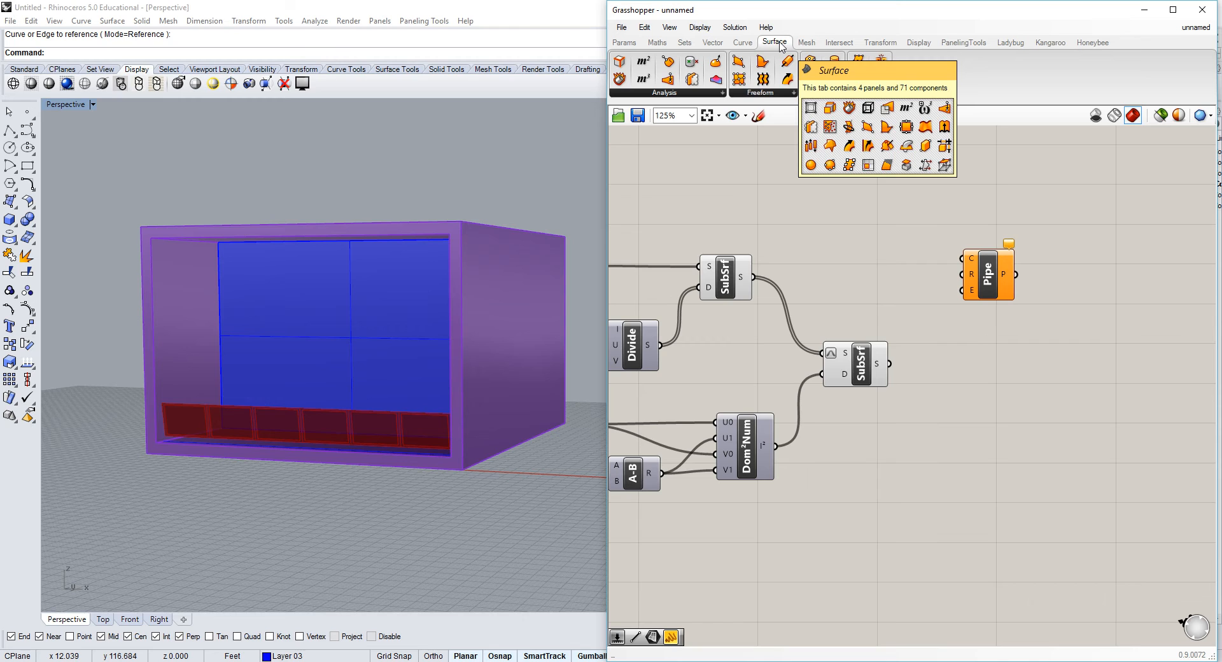
Add a Deconstruct Brep component above the copied SubSrf and shift the Pipe component farther away from it.
left_click(711, 95)
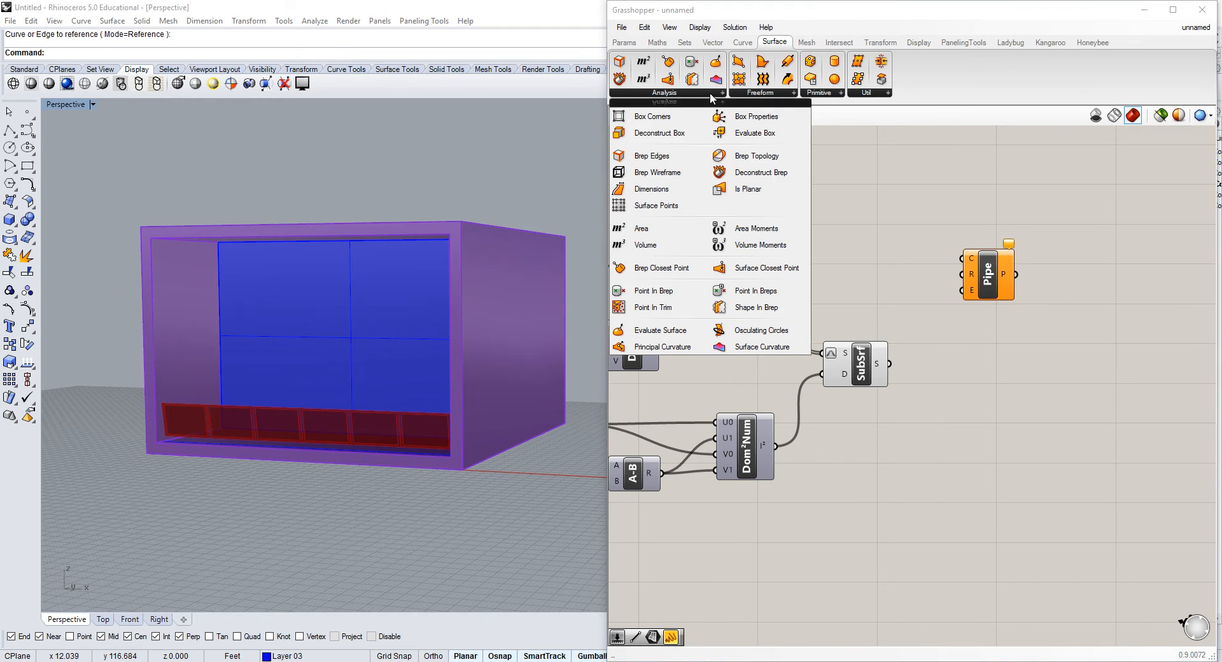
left_click(746, 175)
left_click(856, 227)
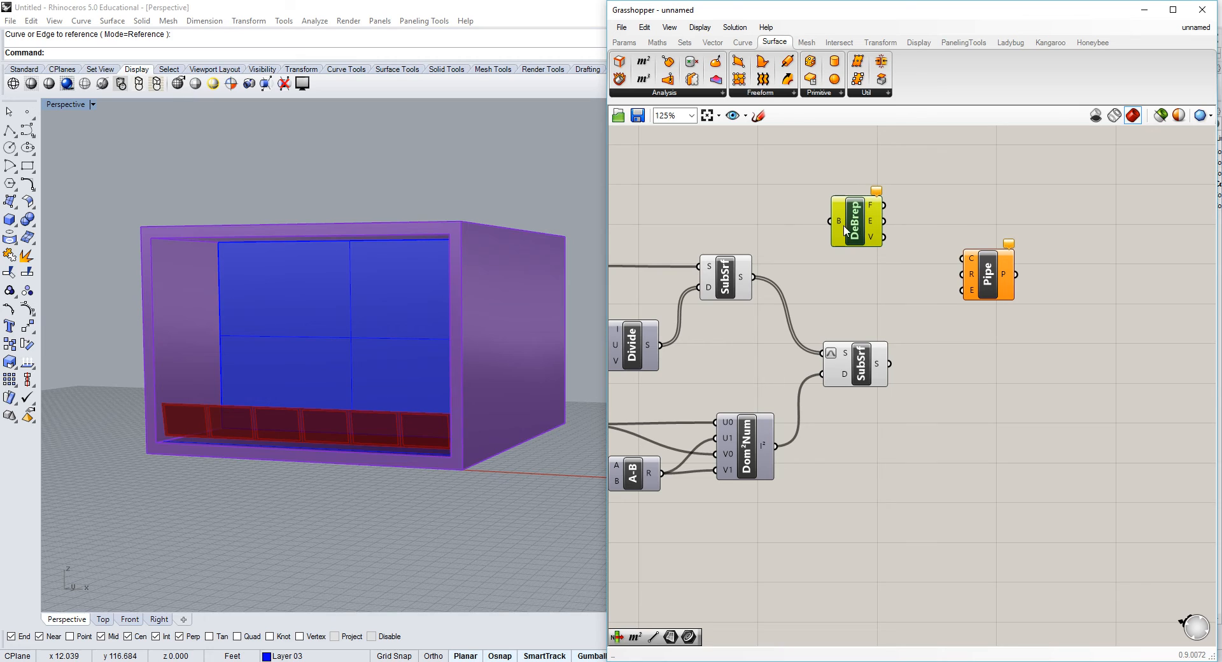
left_click(807, 234)
right_click_drag(899, 289, 805, 312)
left_click_drag(884, 302, 913, 299)
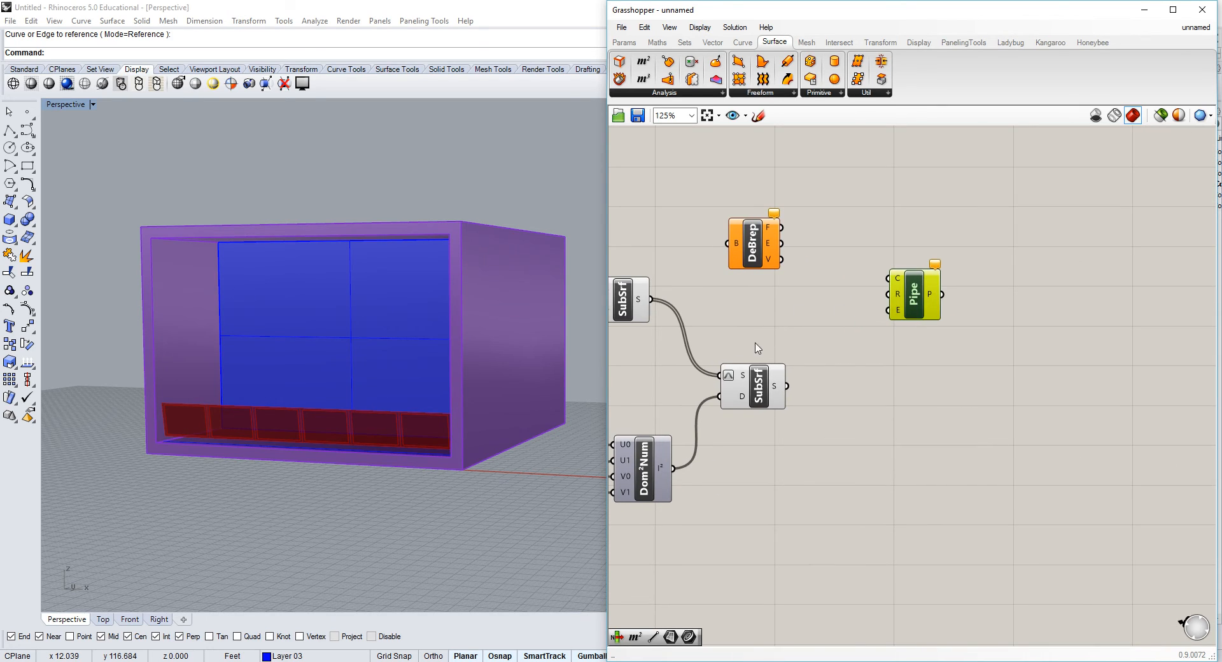
Connect the output of the first SubSrf, which holds the six full panels, to Deconstruct Brep's B input.
scroll(445, 425, "up", 5)
scroll(444, 429, "down", 5)
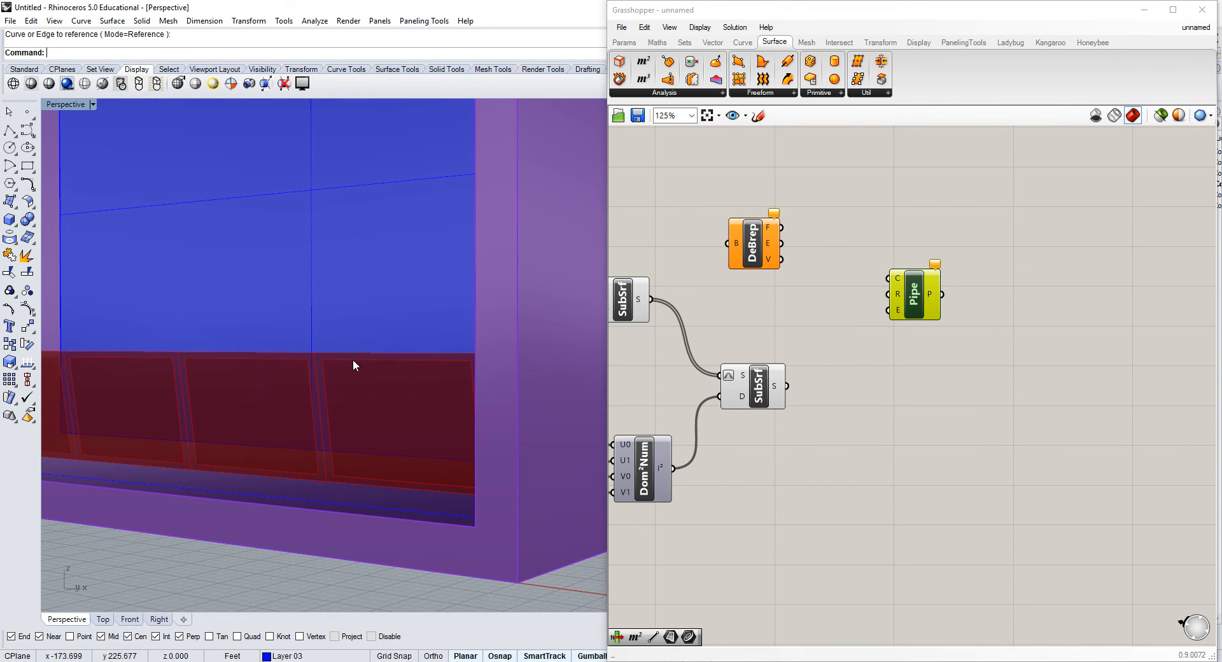
left_click(741, 398)
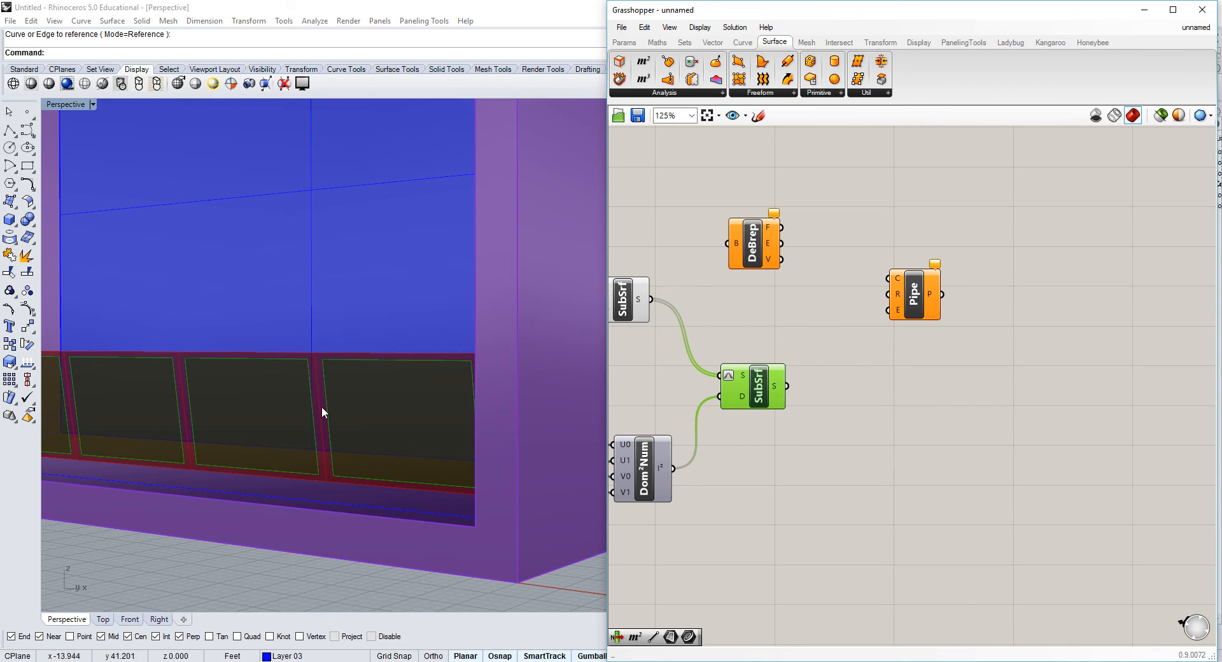
right_click_drag(671, 340, 776, 341)
left_click(733, 313)
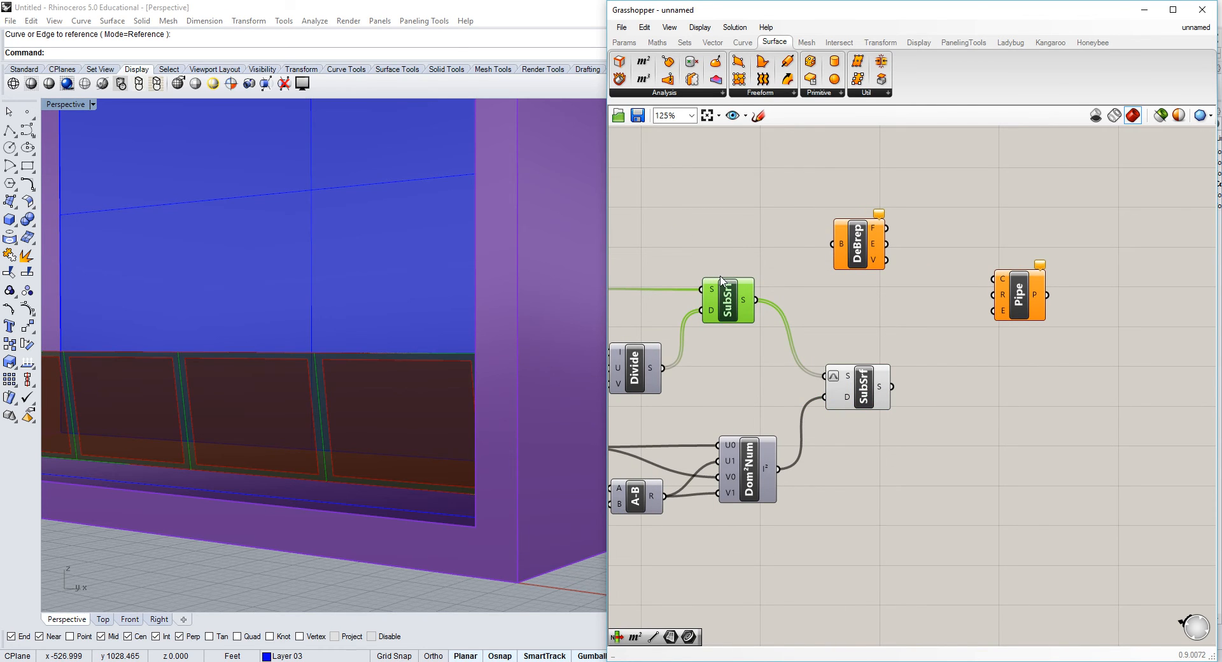
left_click_drag(756, 300, 833, 243)
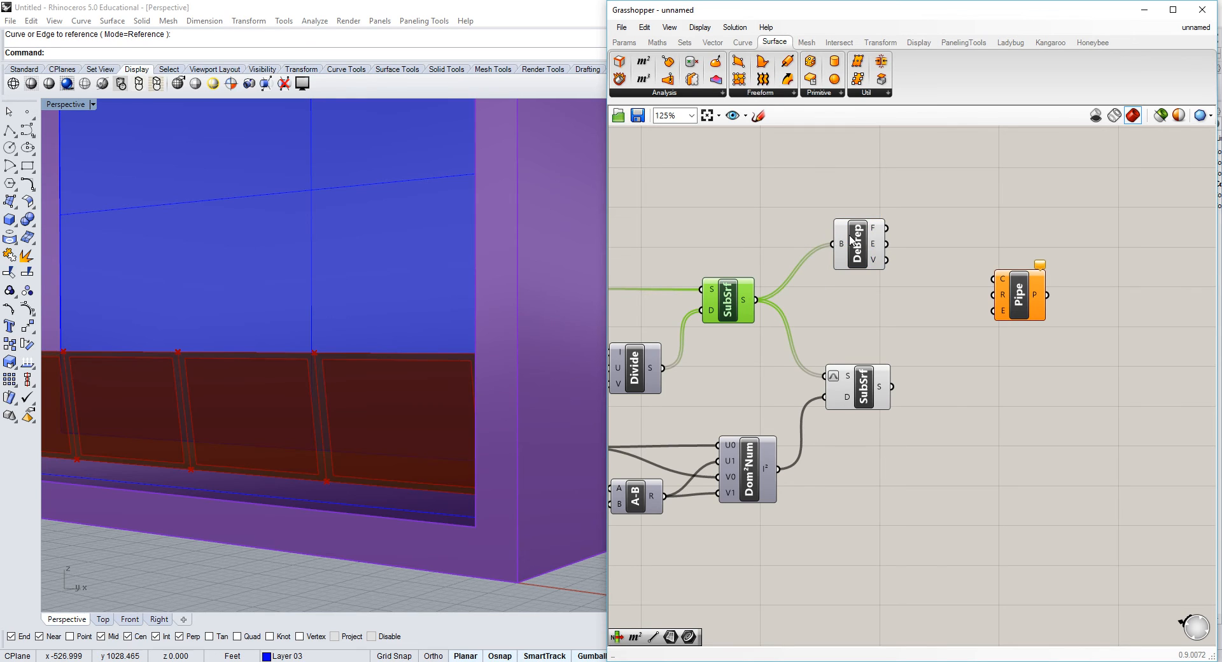
left_click(852, 241)
left_click(800, 280)
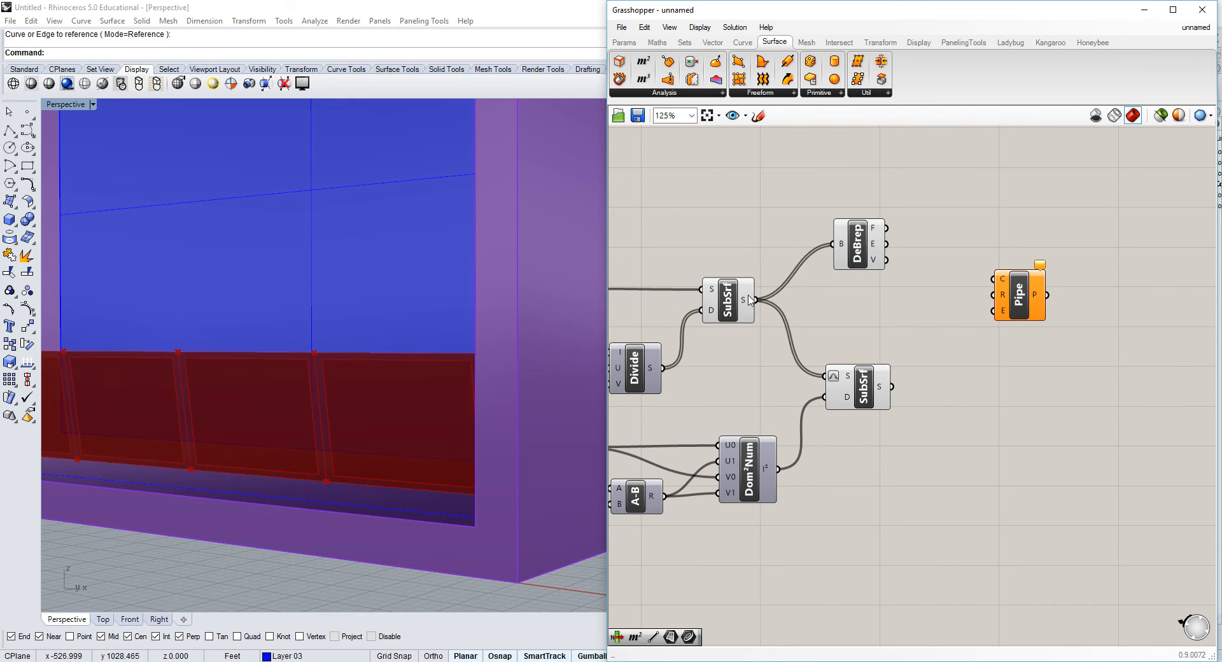
Turn off the preview of the first SubSrf component.
right_click(735, 318)
left_click(781, 345)
left_click(774, 210)
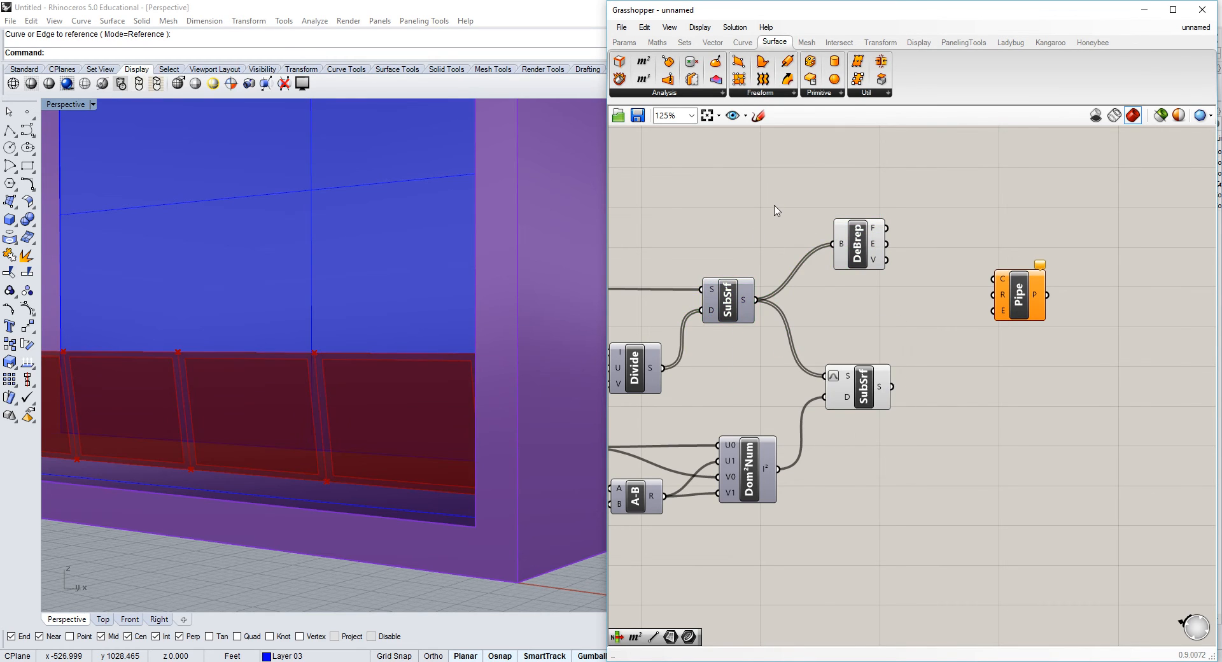
Turn off the preview of the RotAx component that tilts the surface strip.
scroll(783, 220, "down", 4)
right_click_drag(780, 220, 980, 259)
scroll(960, 263, "up", 2)
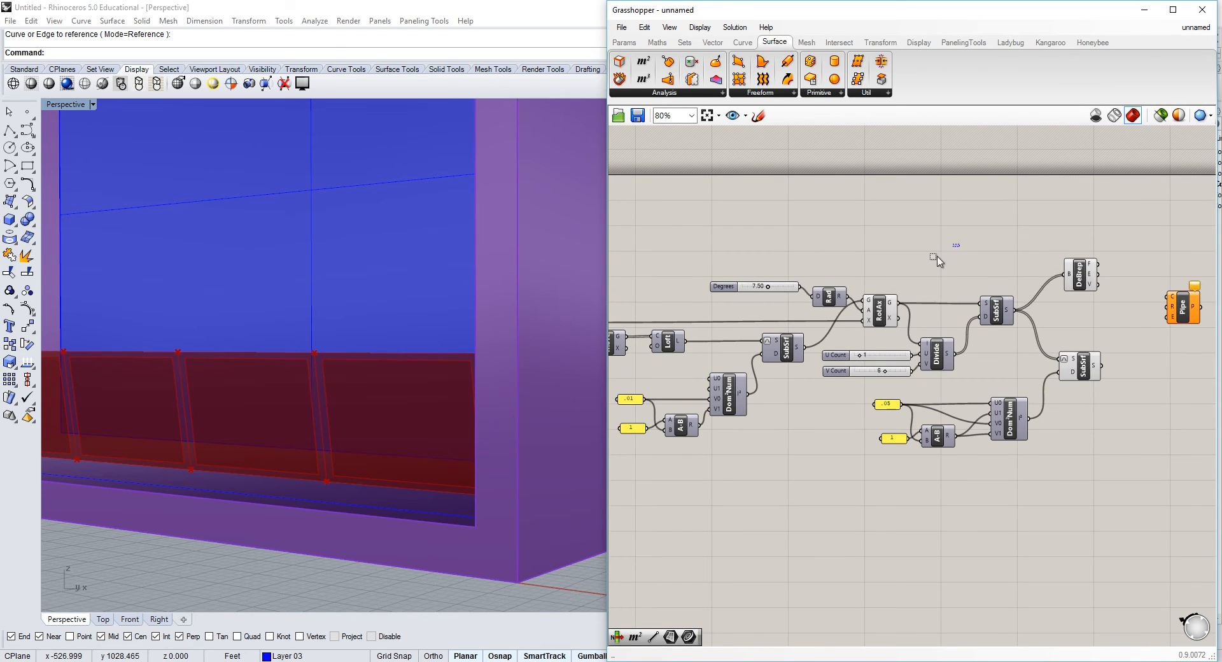
left_click(871, 319)
right_click(902, 312)
left_click(916, 336)
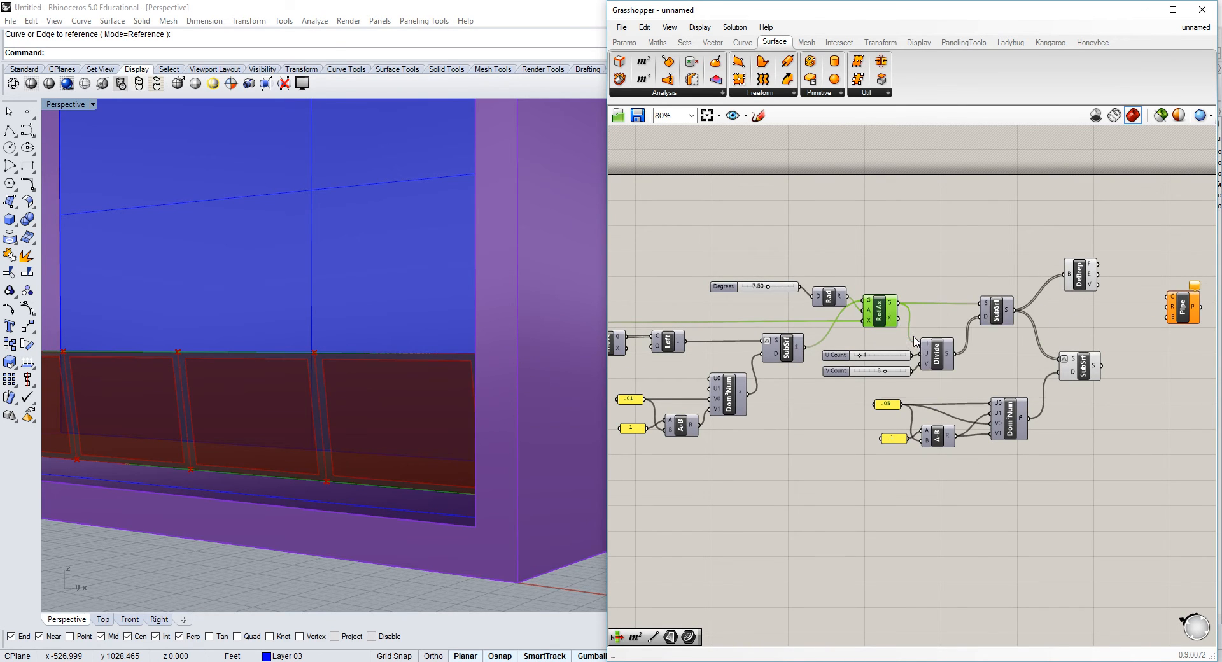
left_click(917, 260)
Connect Deconstruct Brep's edges output E to the Pipe component's curve input C.
right_click_drag(975, 263, 731, 253)
scroll(877, 266, "up", 3)
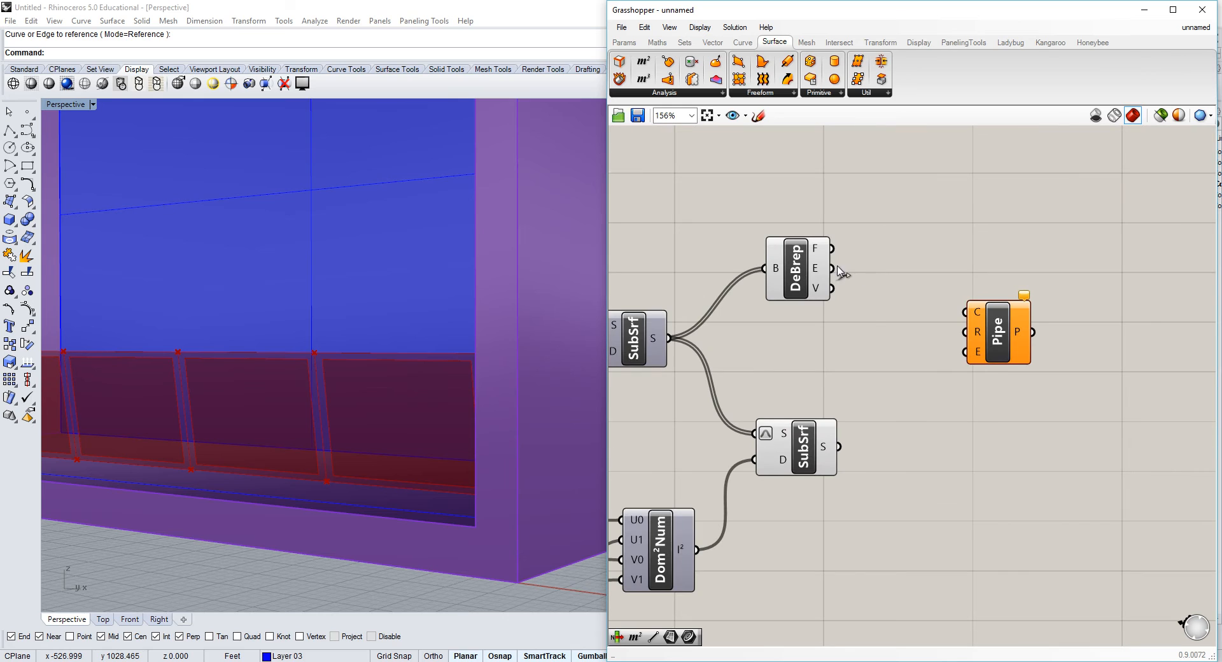
mouse_move(820, 271)
mouse_move(821, 291)
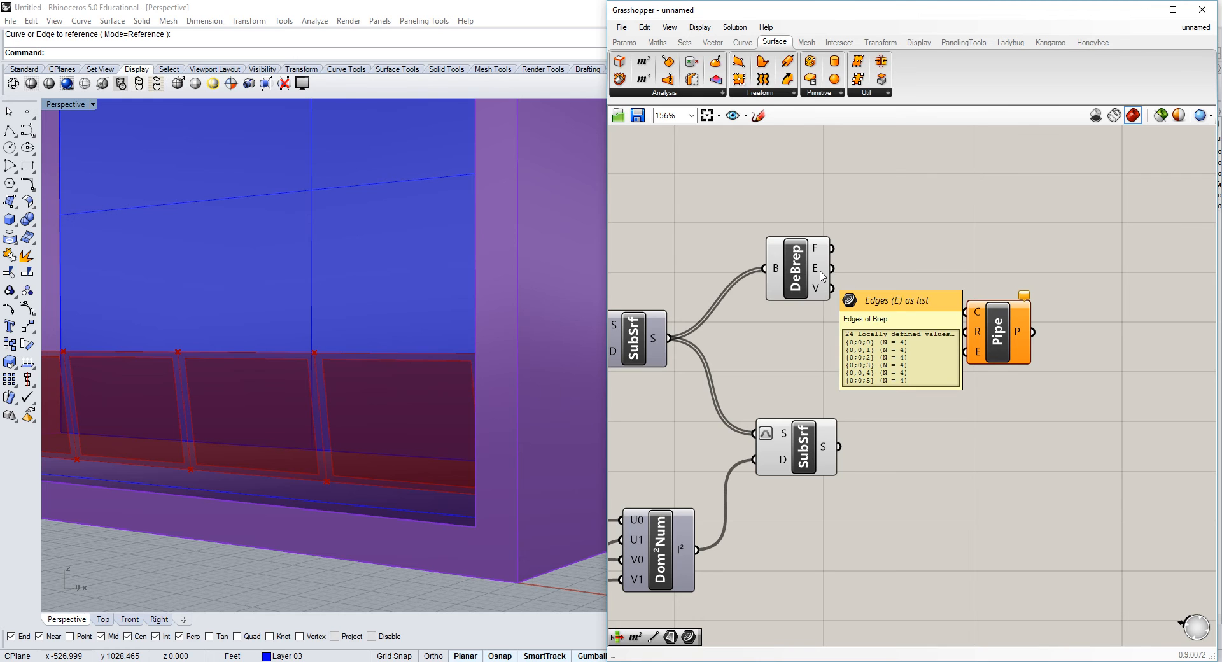
scroll(820, 272, "down", 2)
scroll(870, 270, "up", 2)
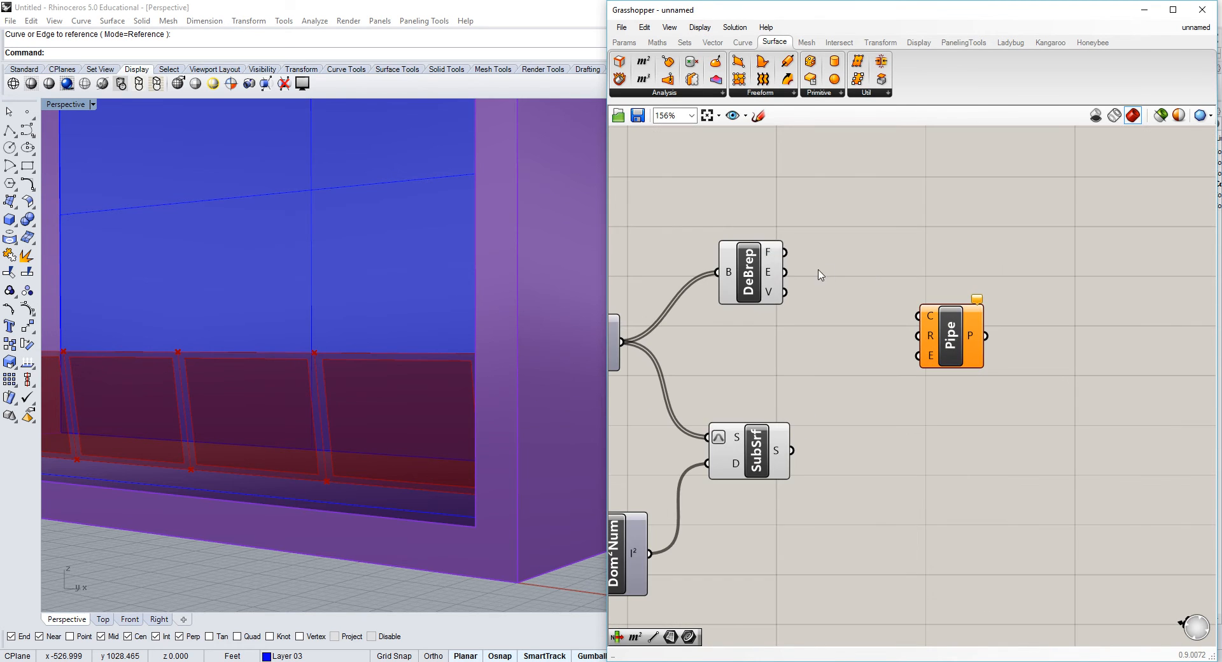
left_click_drag(787, 272, 924, 316)
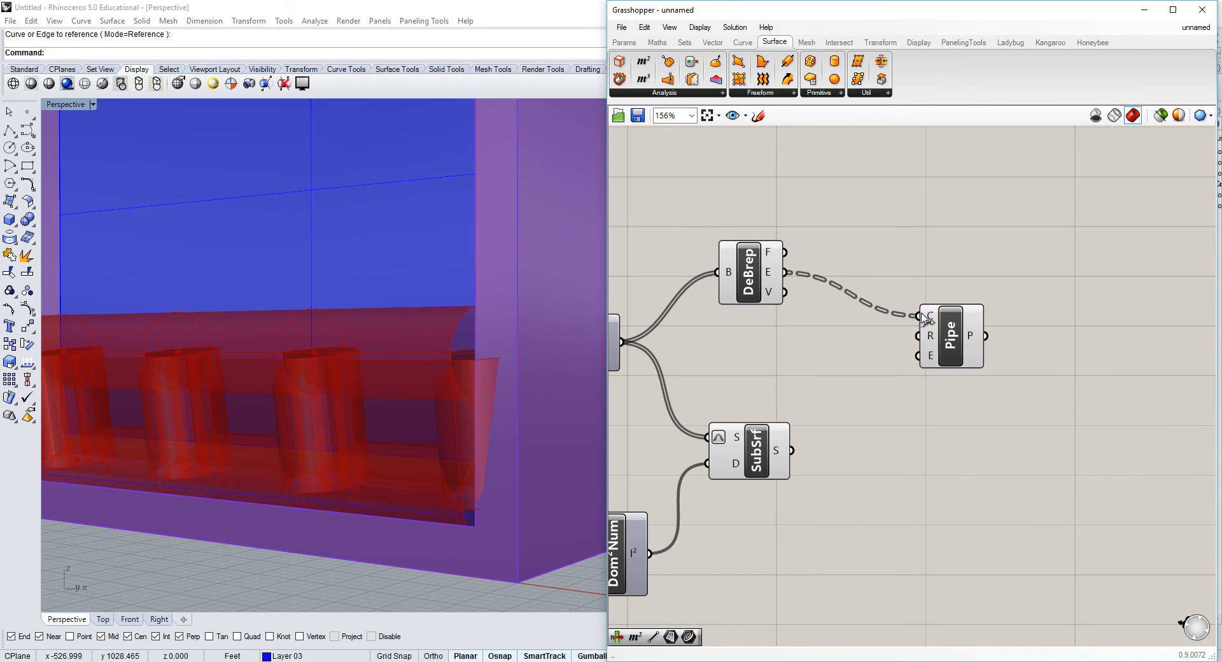
Examine the pipes along the panel edges inside the box from several angles and distances.
right_click_drag(372, 303, 348, 334)
scroll(349, 334, "down", 6)
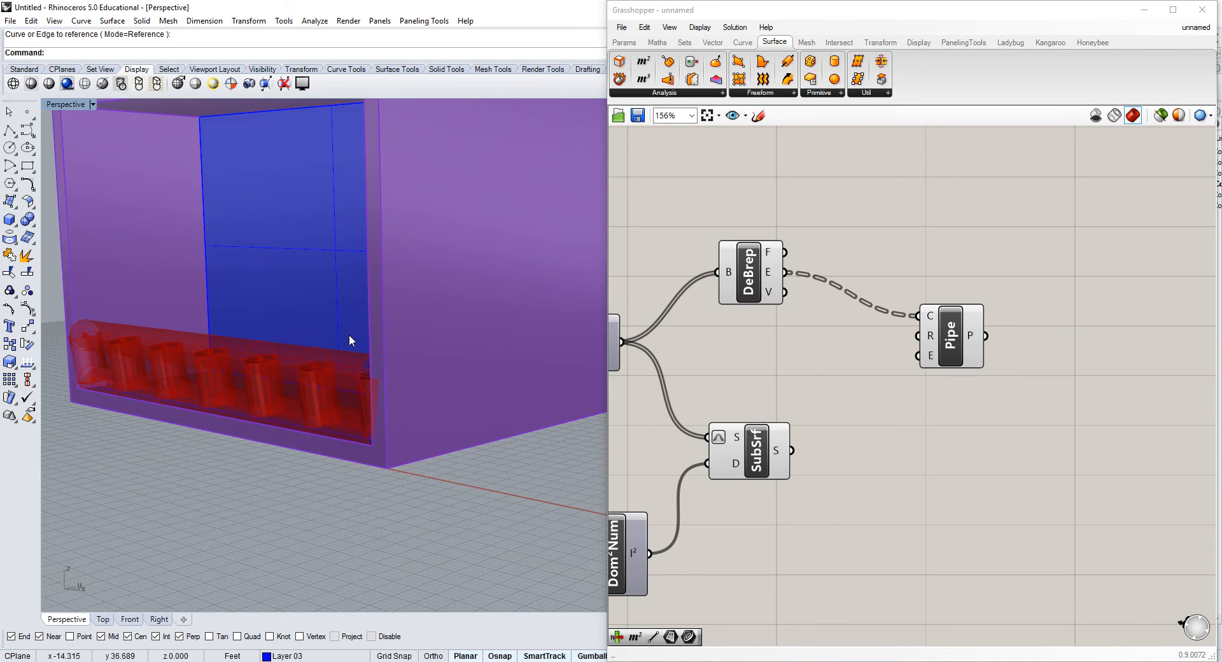
scroll(319, 378, "up", 8)
scroll(319, 378, "down", 6)
right_click_drag(337, 389, 426, 391)
scroll(426, 392, "up", 4)
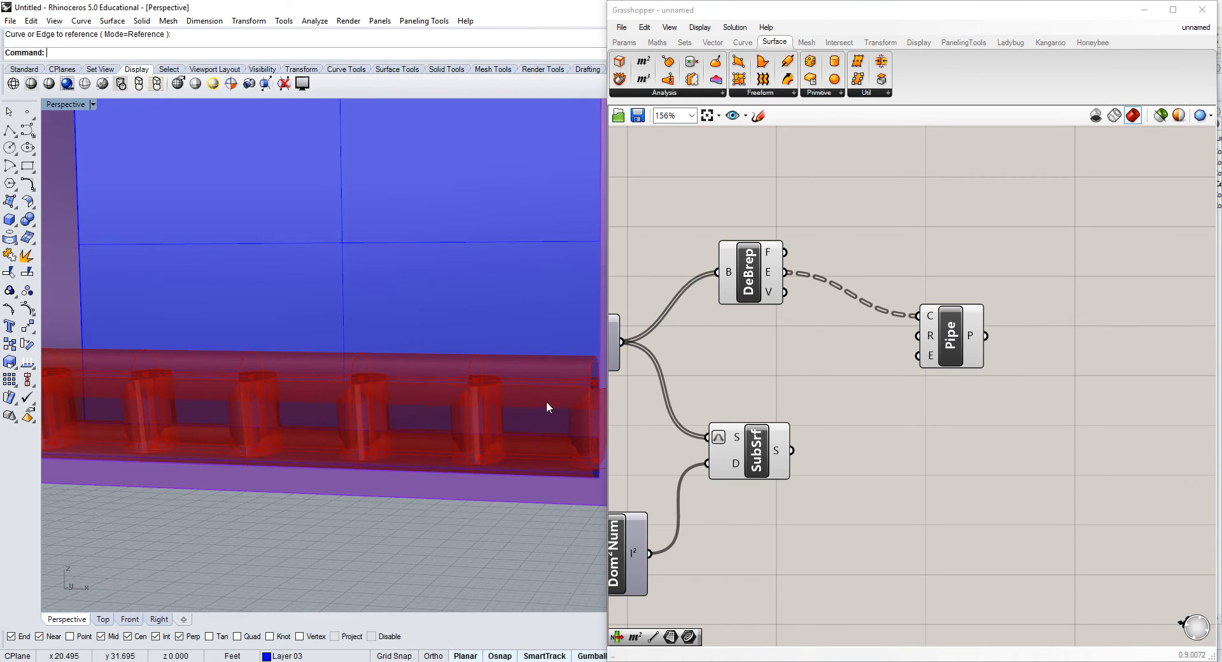
right_click_drag(547, 402, 510, 393)
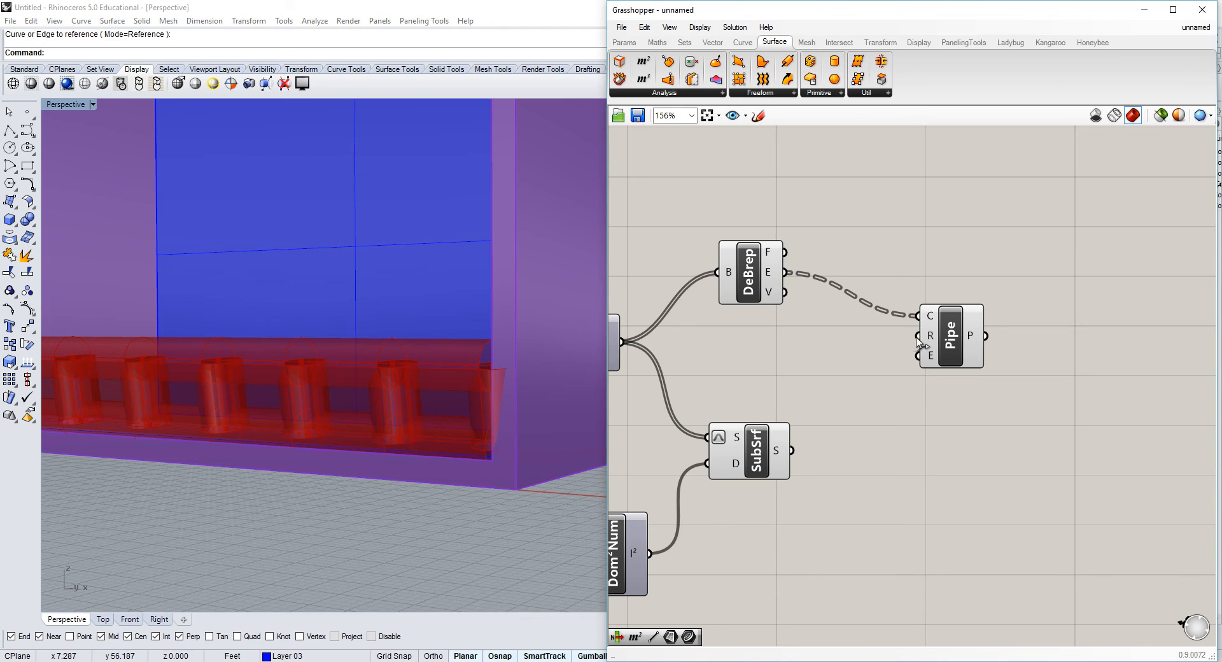
Move the Pipe component level with Deconstruct Brep's E output and farther away from it.
left_click_drag(933, 338, 972, 296)
right_click_drag(433, 331, 380, 346)
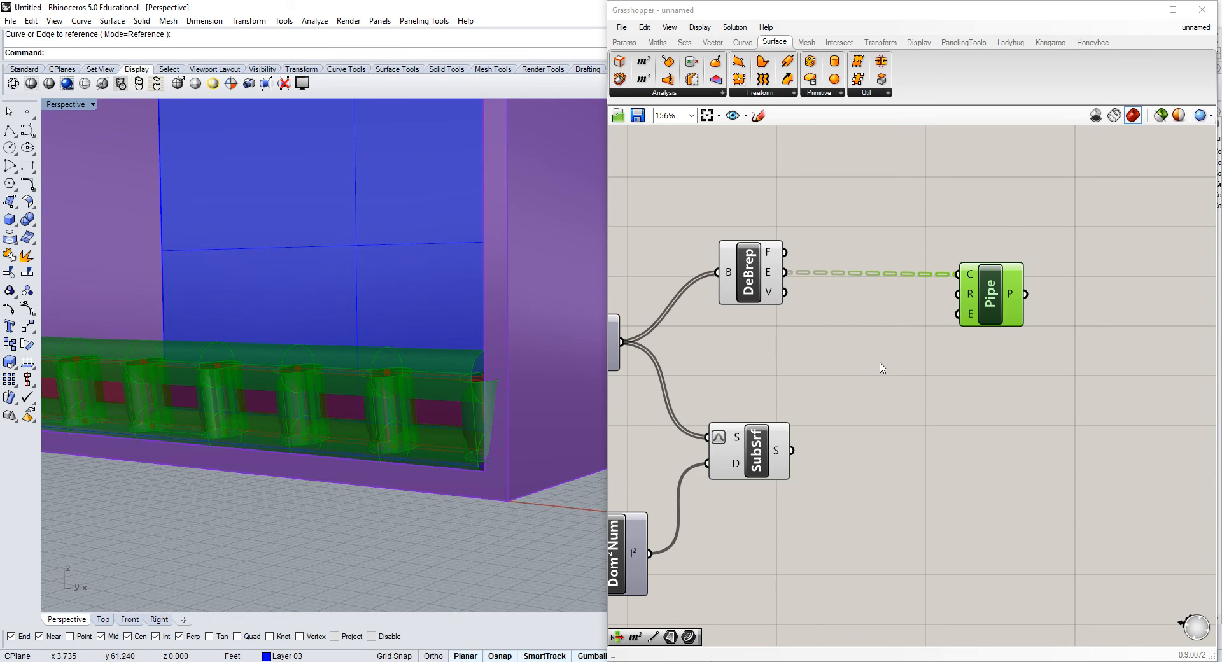
left_click_drag(994, 292, 1092, 292)
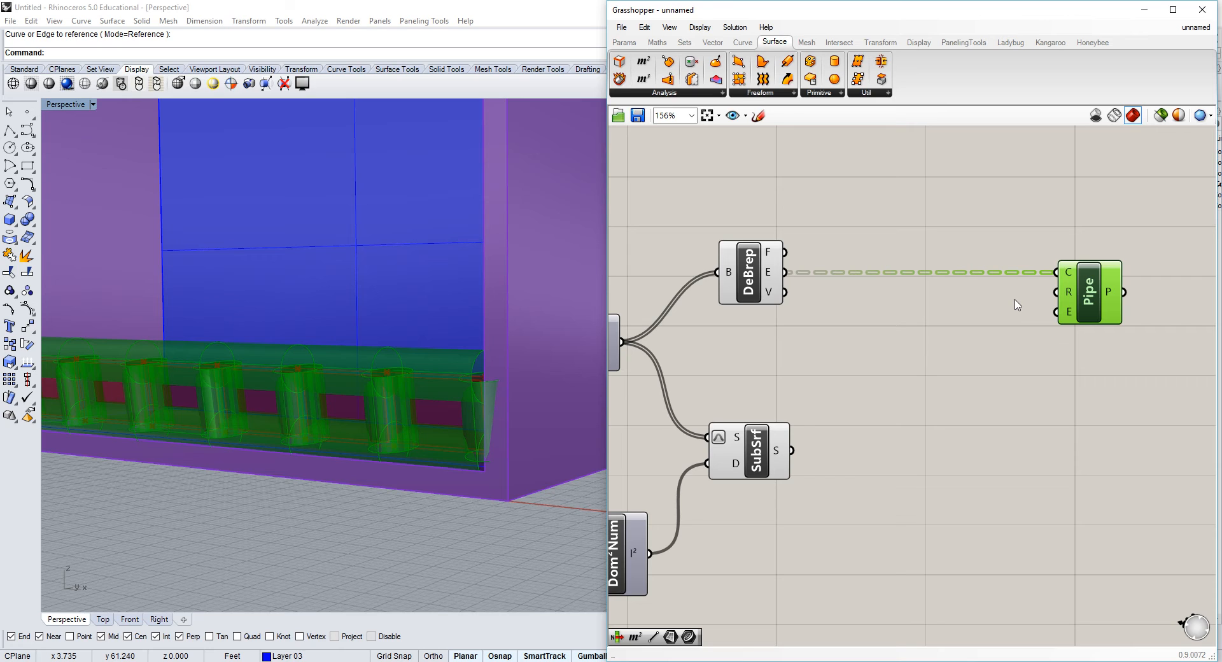
Add a small panel containing .75 in front of Pipe and connect it to Pipe's radius input R.
mouse_move(1069, 294)
left_click(624, 42)
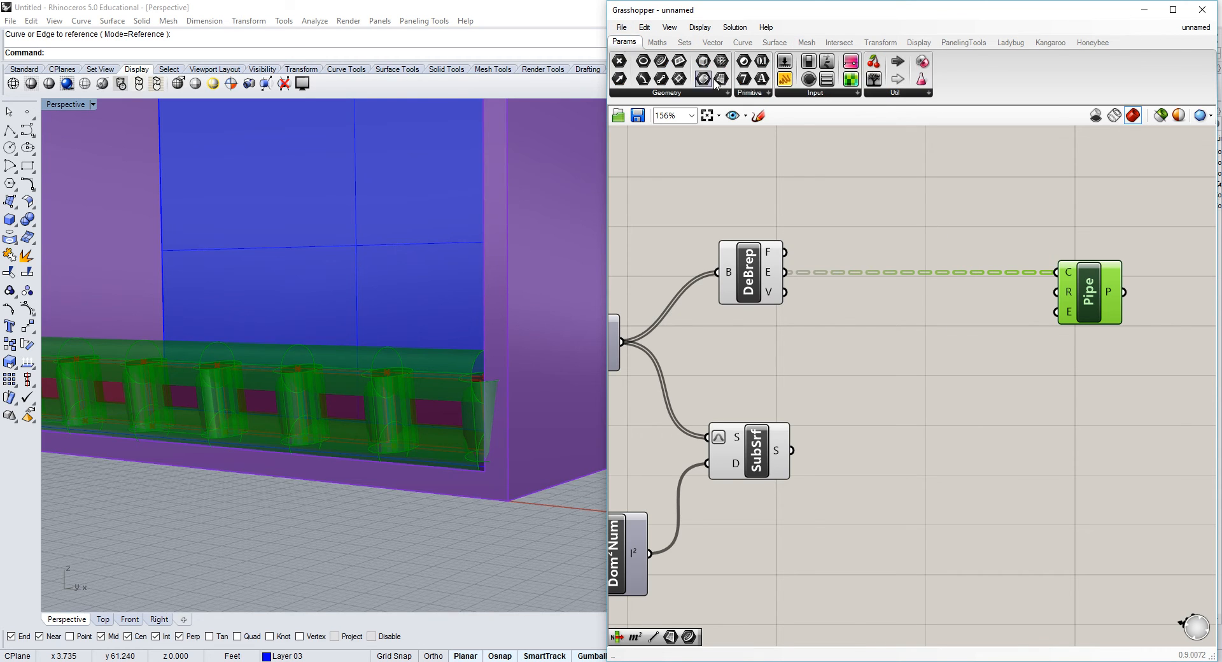
left_click_drag(785, 79, 974, 307)
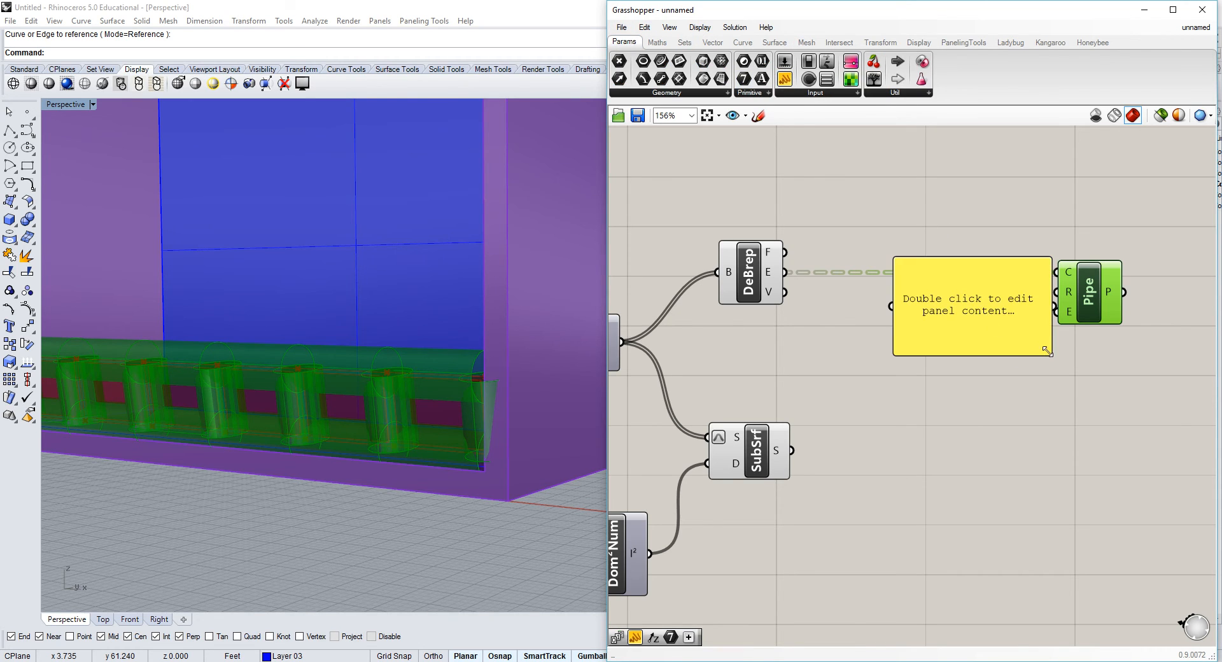
left_click_drag(1046, 350, 975, 288)
double_click(936, 273)
type(".75")
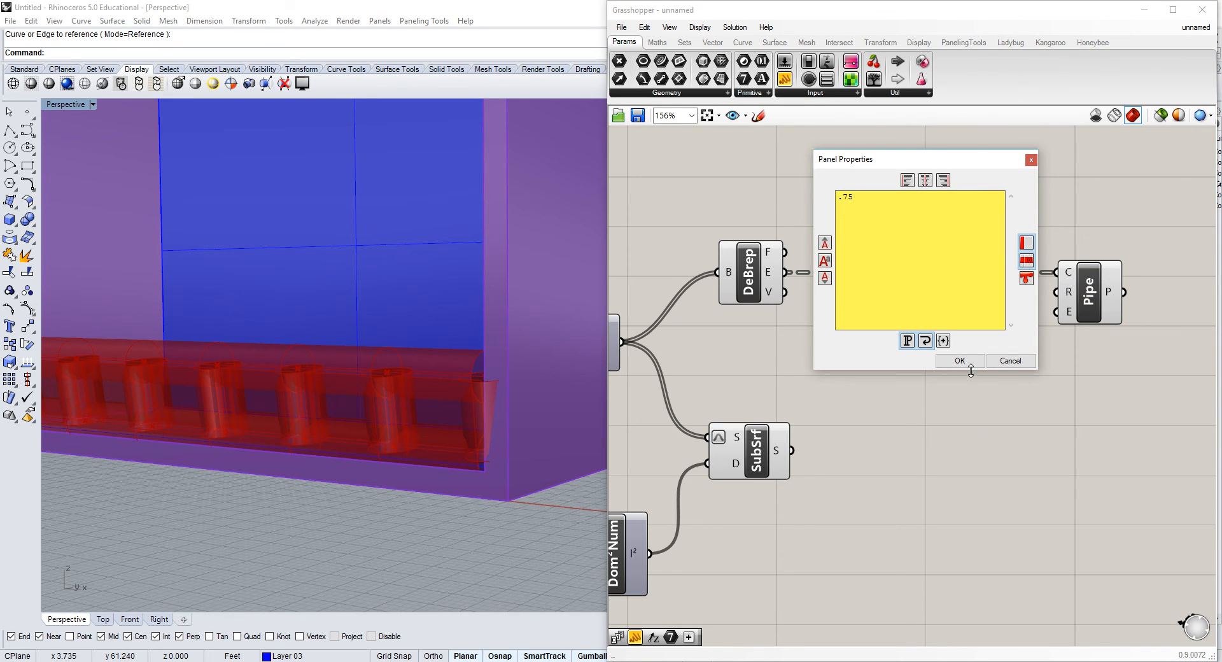
left_click(963, 361)
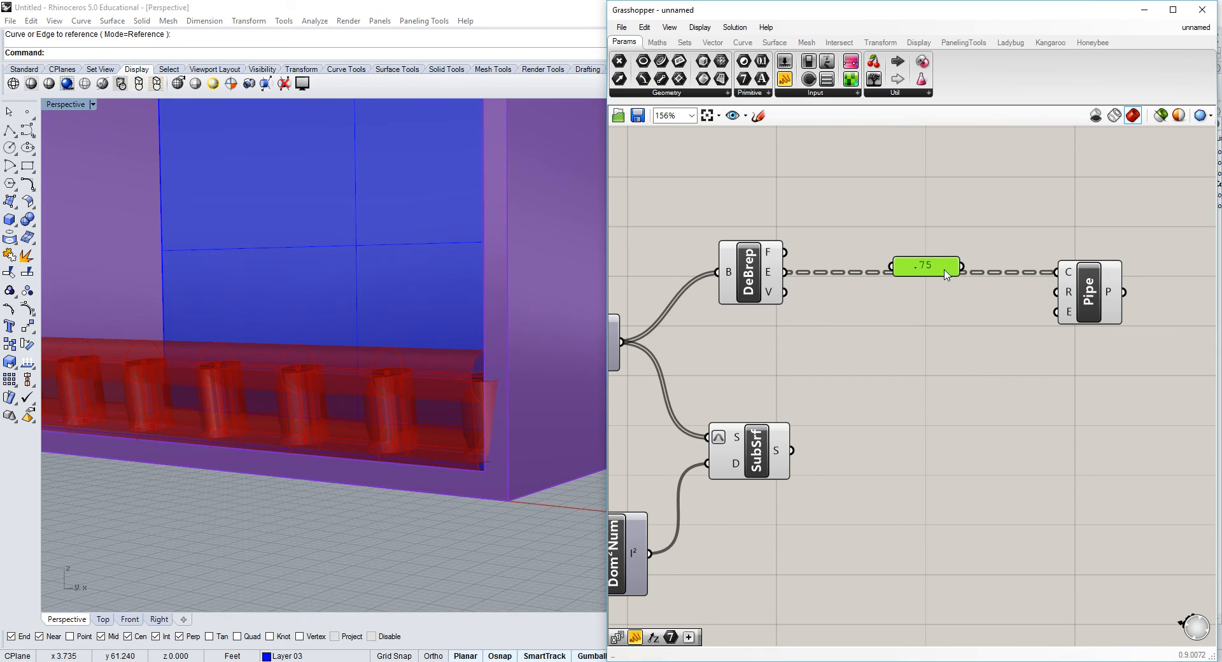
left_click_drag(945, 274, 1056, 292)
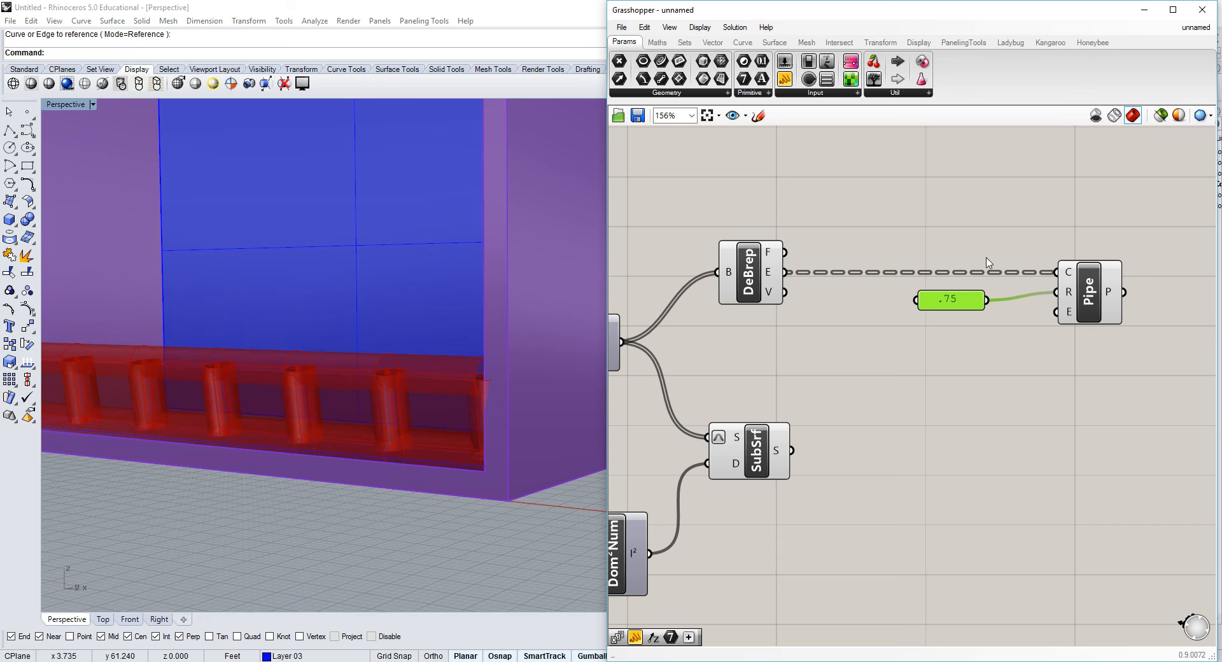
Move the .75 panel up above the wire between Deconstruct Brep and Pipe.
left_click(955, 202)
left_click_drag(947, 296, 949, 201)
scroll(948, 202, "down", 2)
right_click_drag(948, 201, 964, 323)
scroll(964, 323, "up", 3)
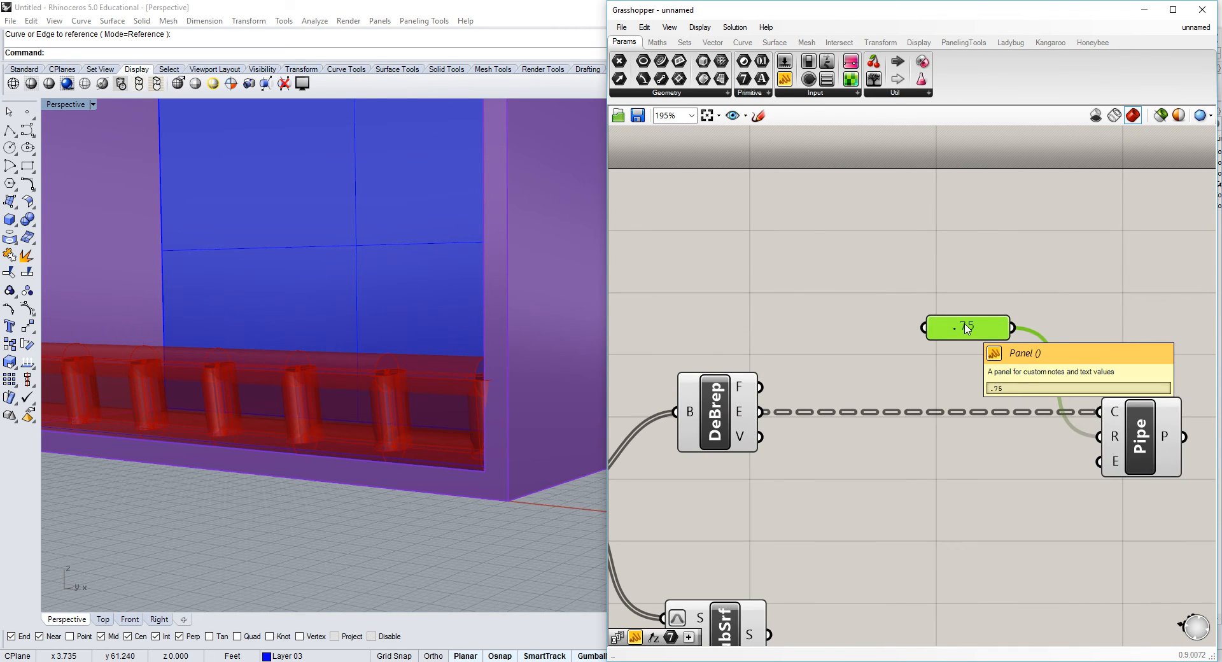
Add a Division component between the .75 panel and Pipe, and feed the panel into its A input.
left_click(657, 42)
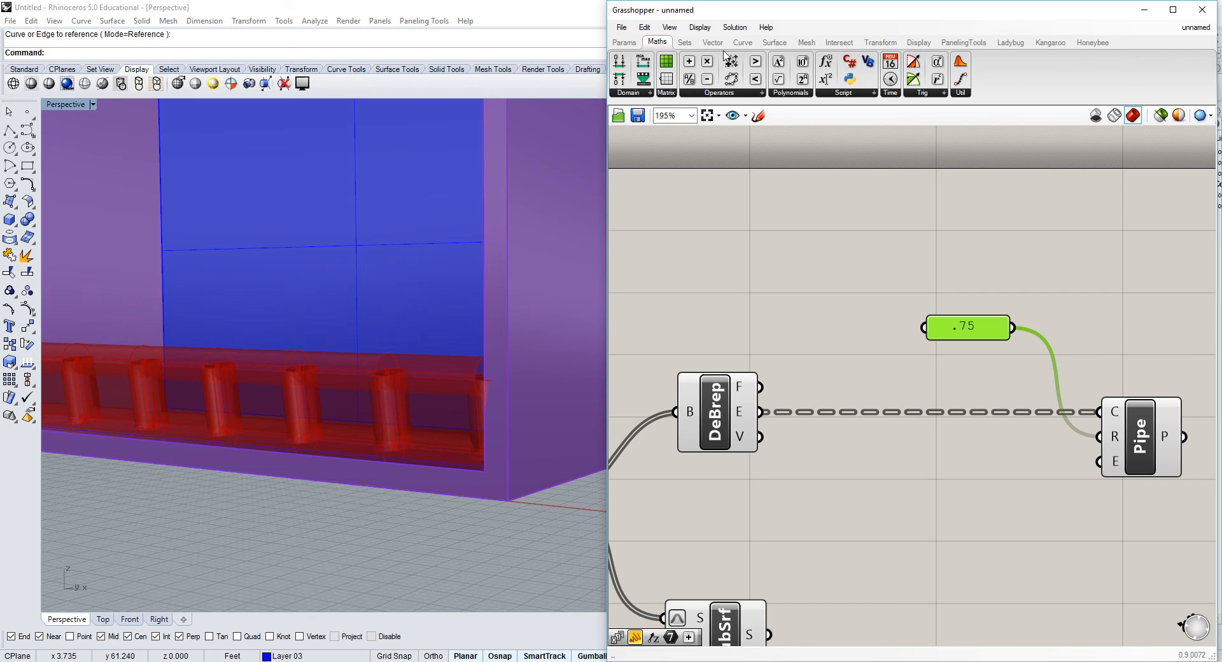
left_click(753, 91)
left_click(803, 116)
left_click(1045, 349)
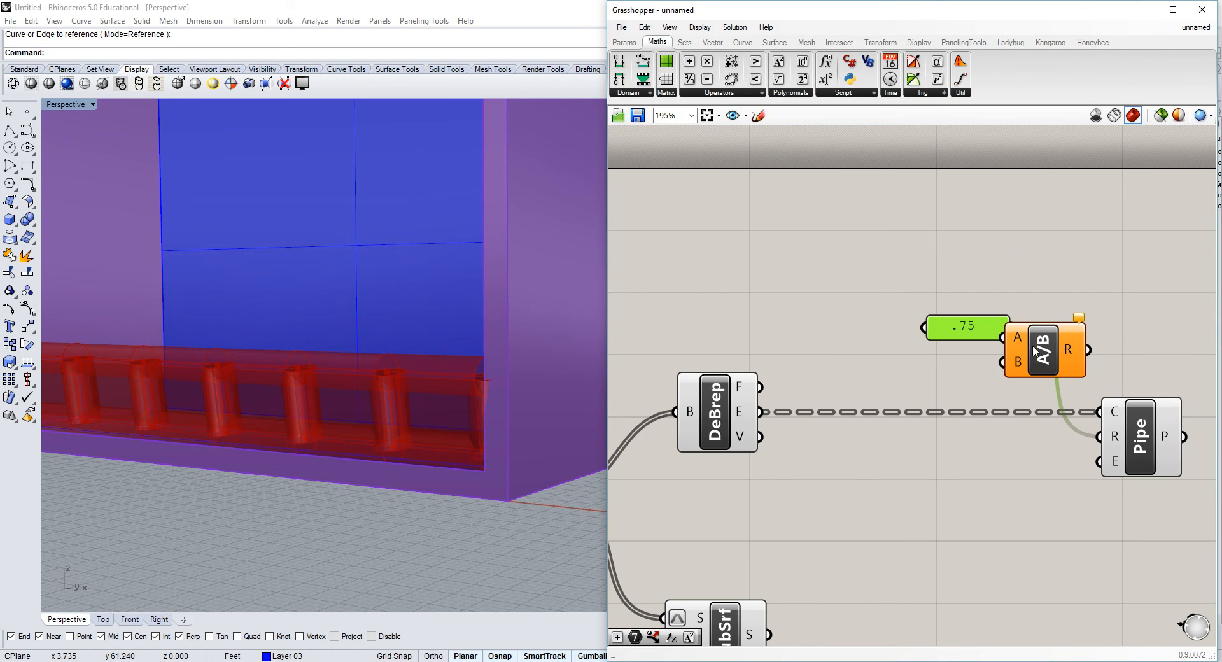
mouse_move(983, 336)
left_mouse_down()
mouse_move(908, 281)
mouse_move(1003, 337)
mouse_move(1041, 310)
left_mouse_up()
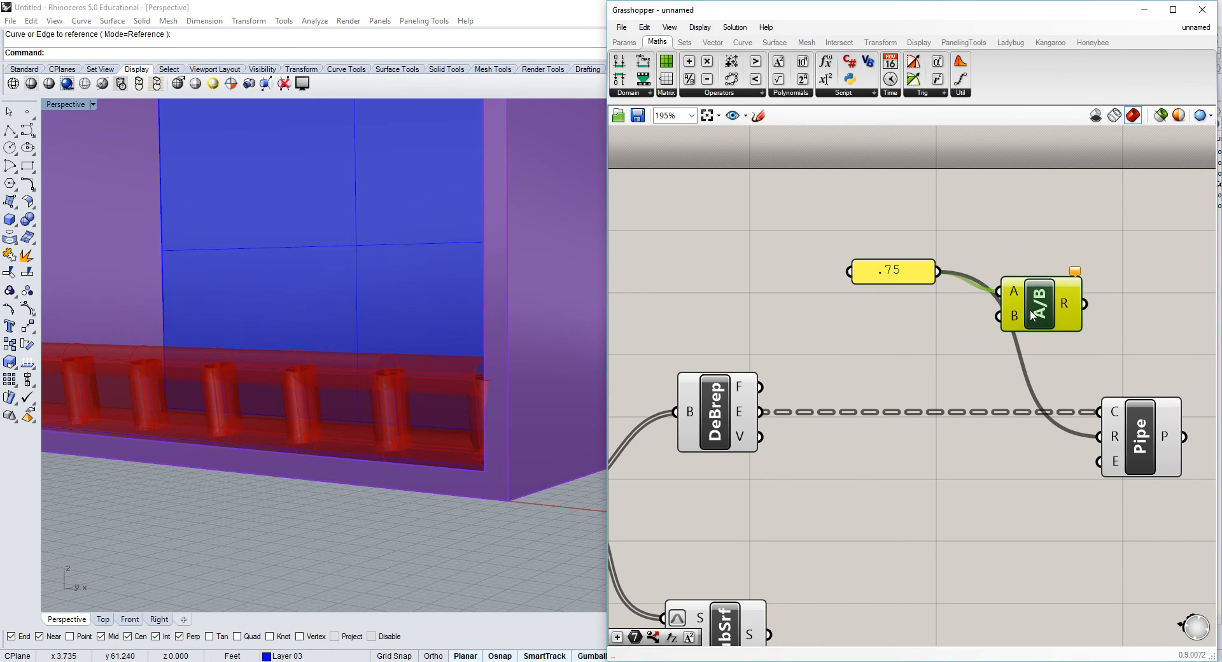
Duplicate the .75 panel below itself, set the copy to 12, and connect it to the Division component's B input.
left_click(816, 156)
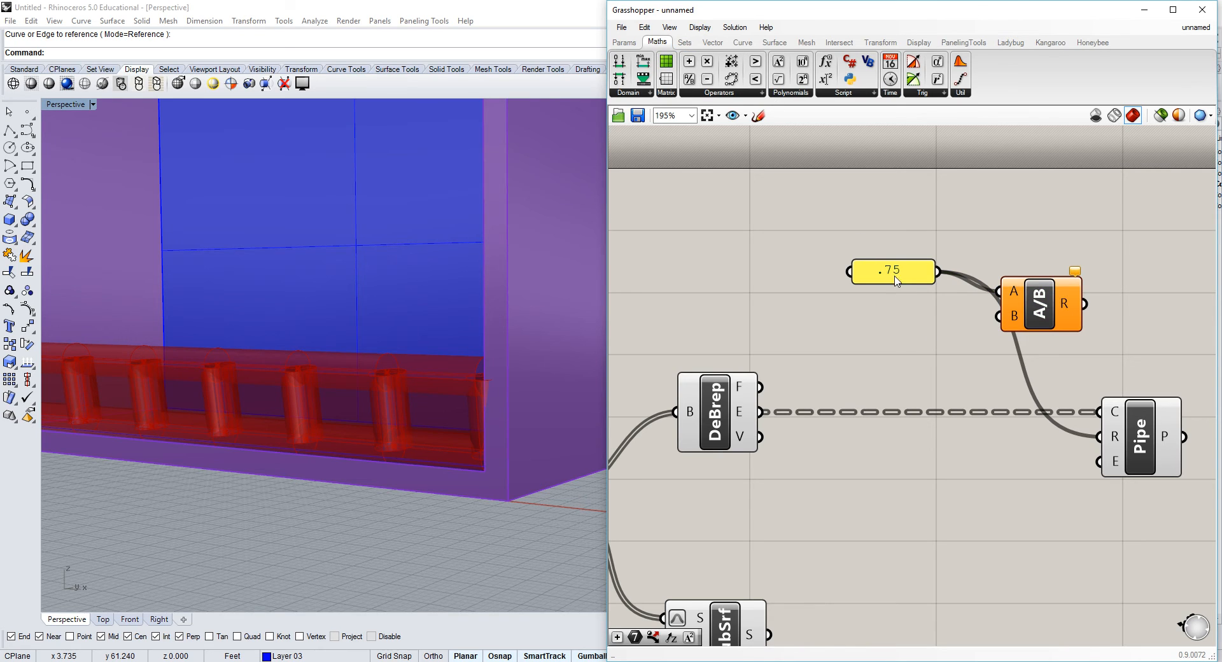
left_click_drag(896, 280, 910, 312, "alt")
double_click(900, 312)
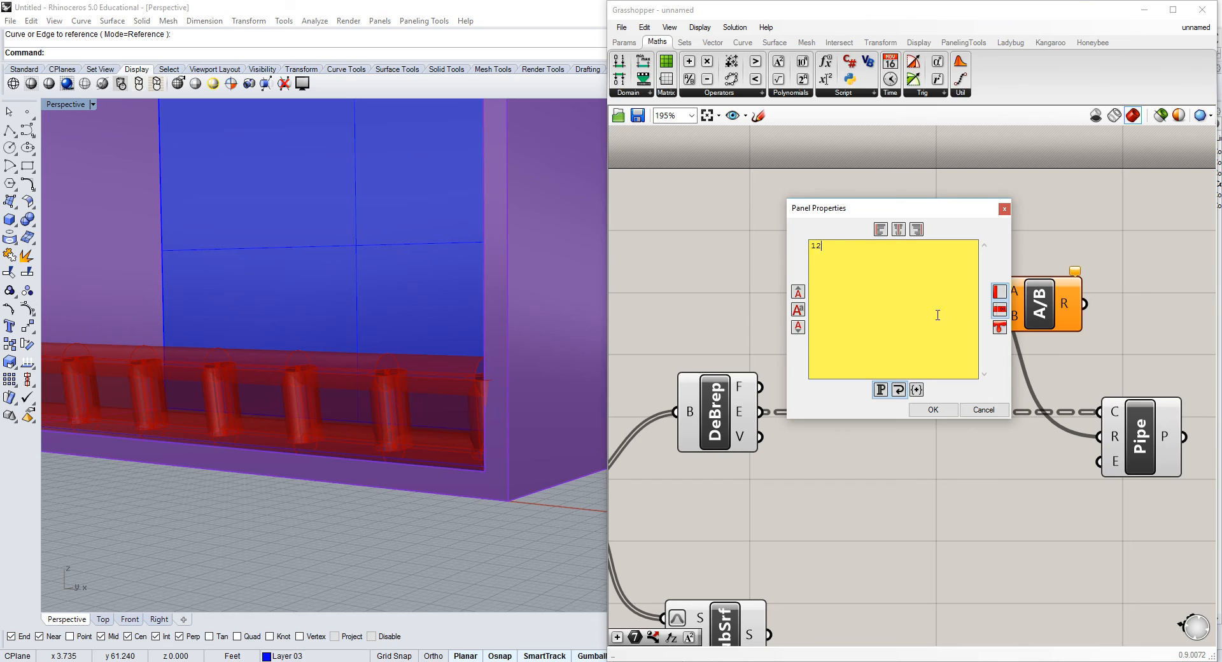
left_click(932, 409)
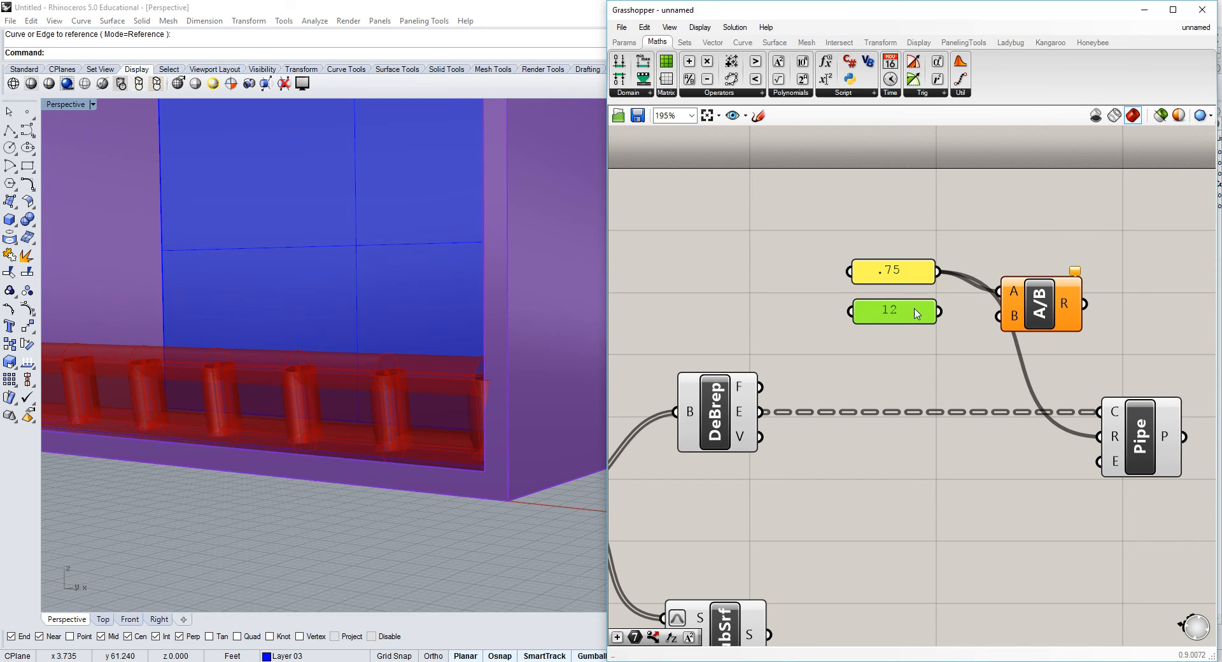
left_click_drag(940, 310, 998, 315)
left_click_drag(1037, 317, 1027, 306)
Connect the Division result R to Pipe's radius input R in place of the .75 panel and inspect the frame.
mouse_move(1068, 293)
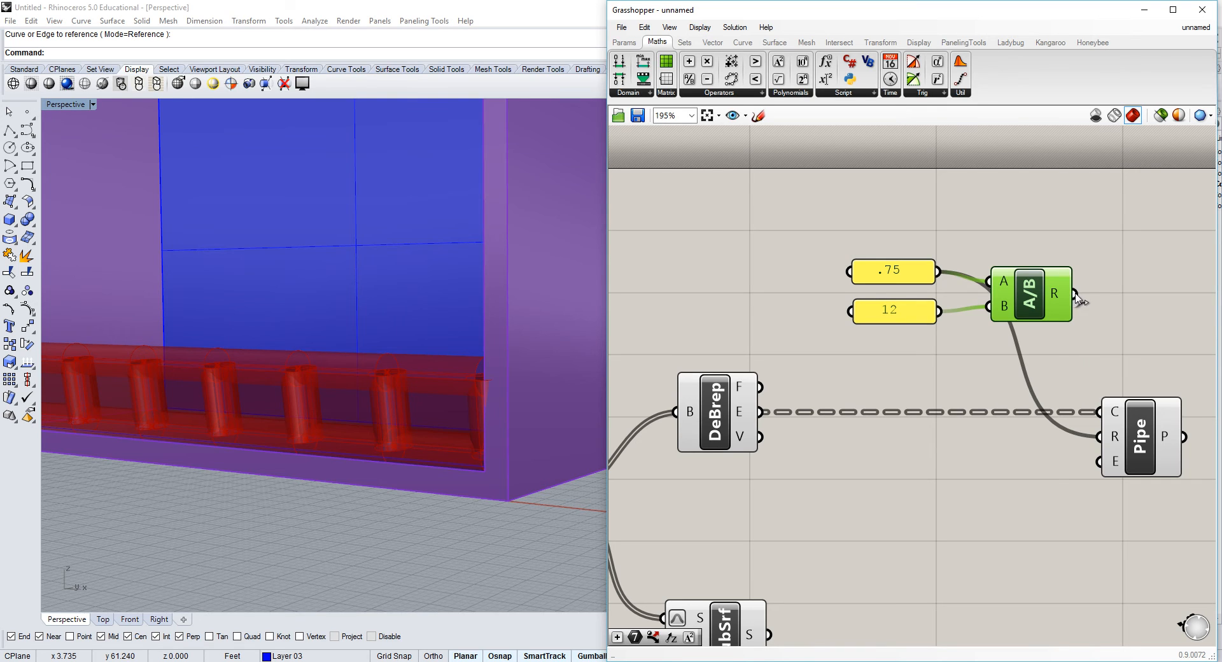
left_click_drag(1072, 294, 1100, 436)
scroll(376, 373, "up", 10)
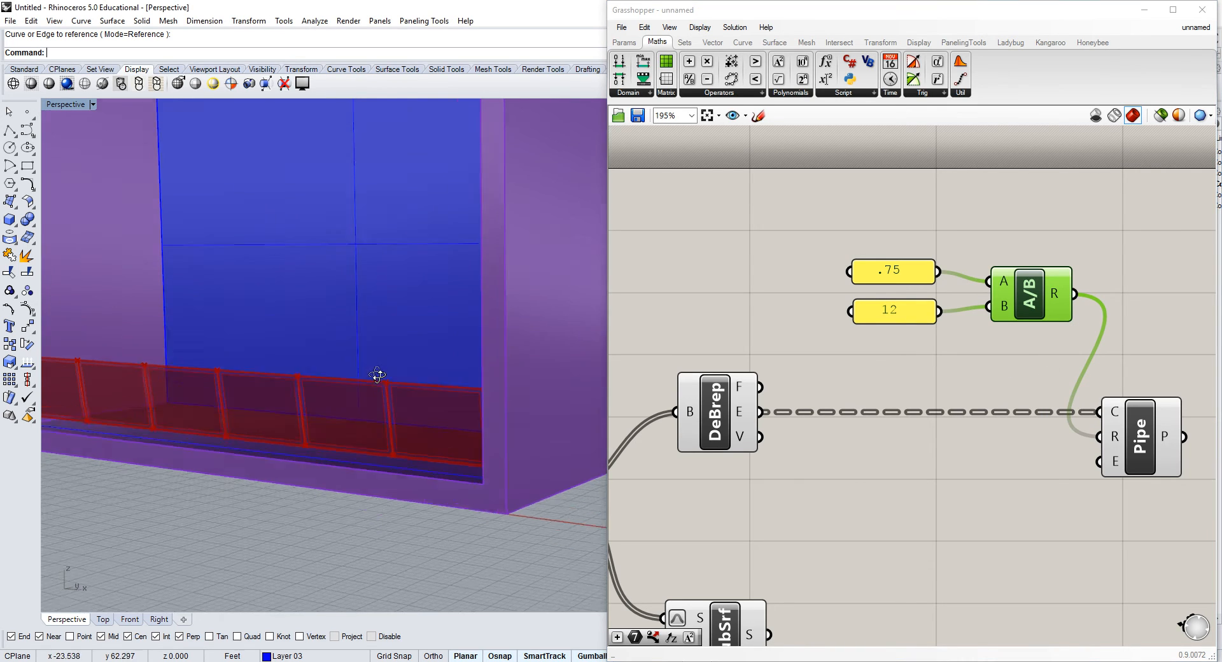
scroll(354, 411, "down", 10)
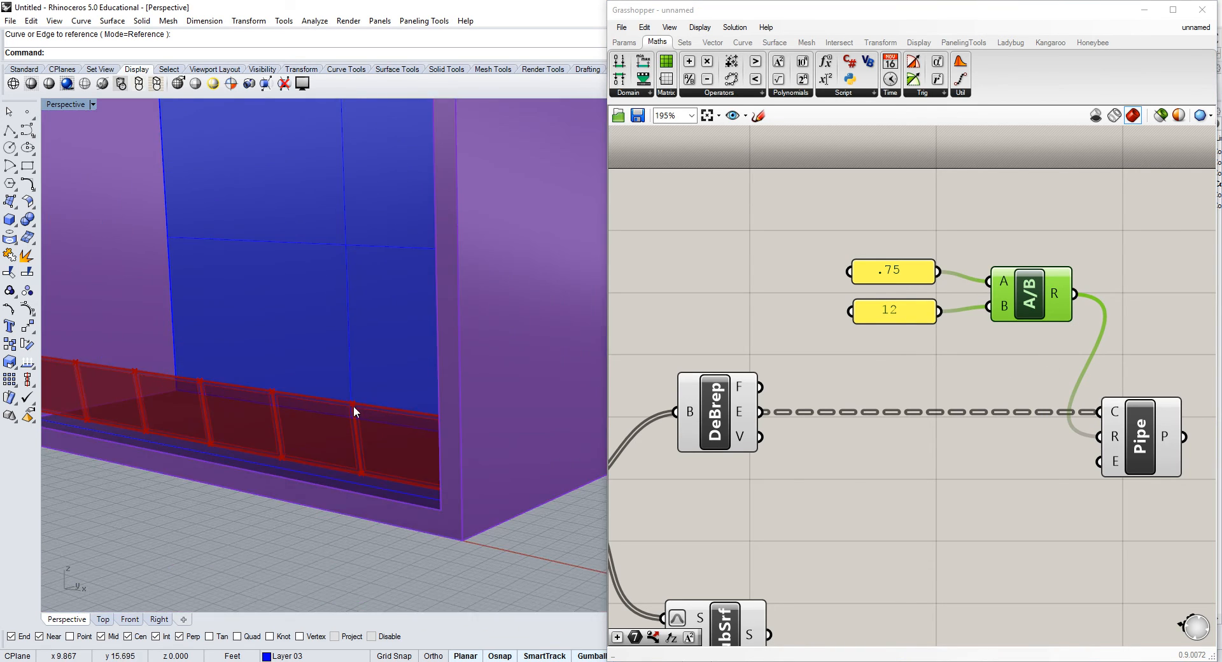
left_click(1013, 379)
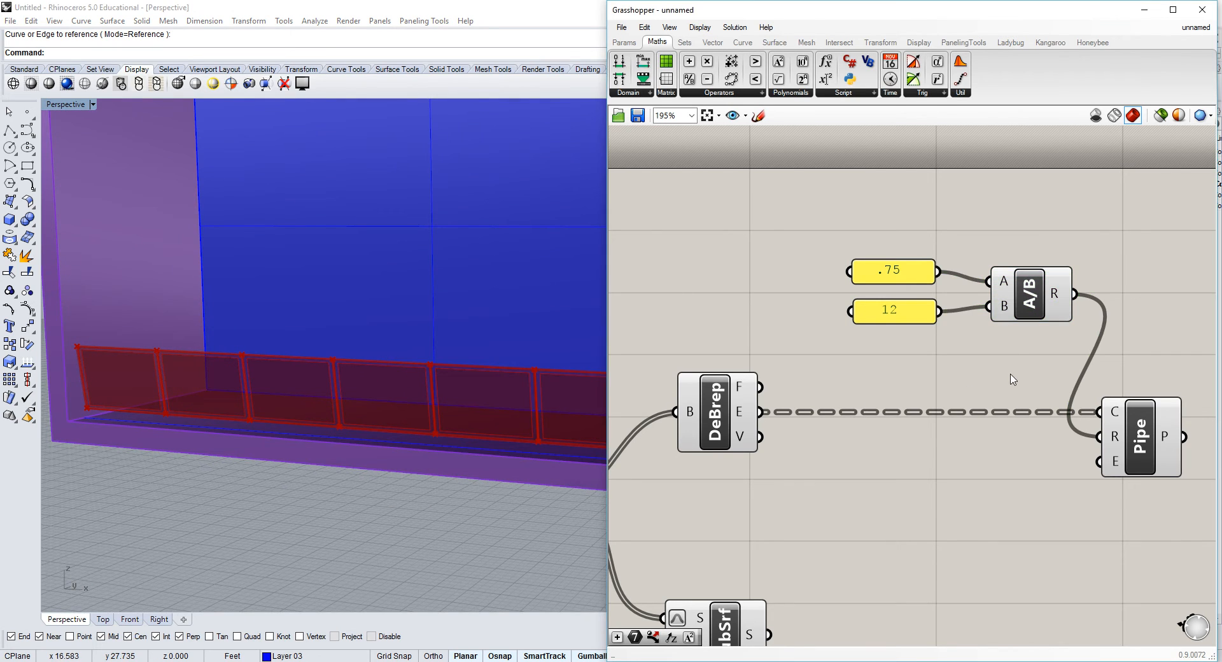
scroll(495, 390, "up", 5)
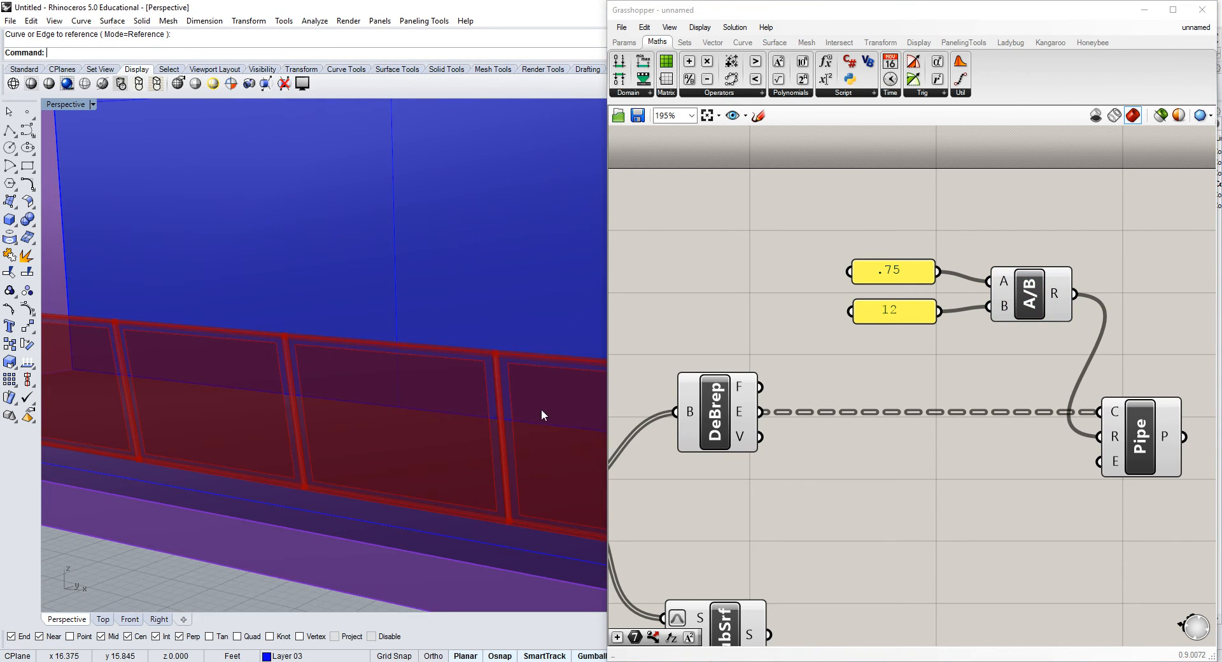
scroll(872, 495, "down", 2)
scroll(414, 444, "up", 1)
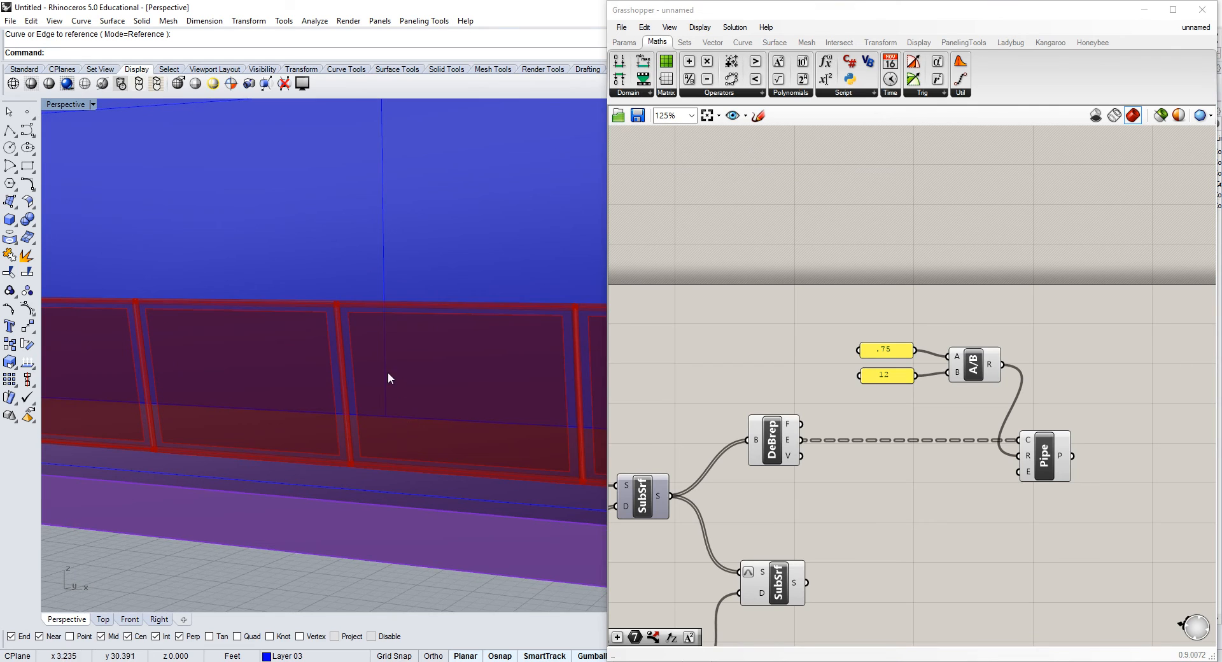
Change the panel feeding the last Construct Domain² and its Subtraction component to .04.
scroll(801, 398, "down", 3)
right_click_drag(793, 413, 805, 357)
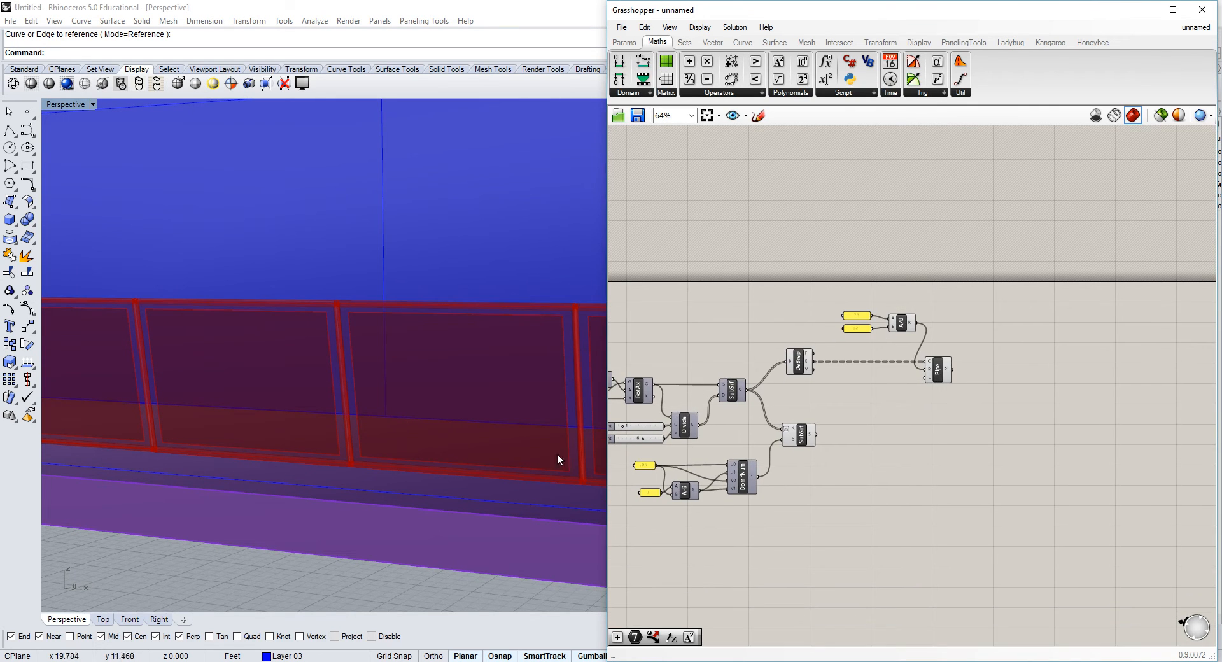
right_click_drag(551, 424, 536, 423)
scroll(641, 464, "up", 8)
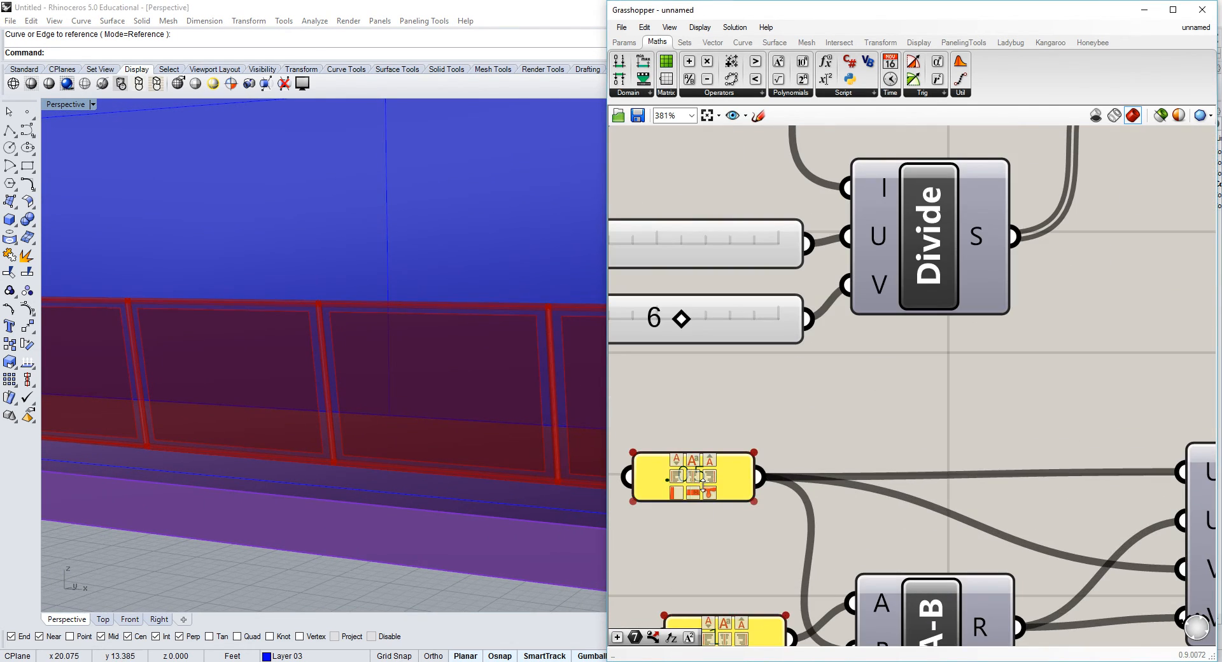
scroll(727, 483, "down", 3)
scroll(751, 476, "up", 1)
double_click(757, 474)
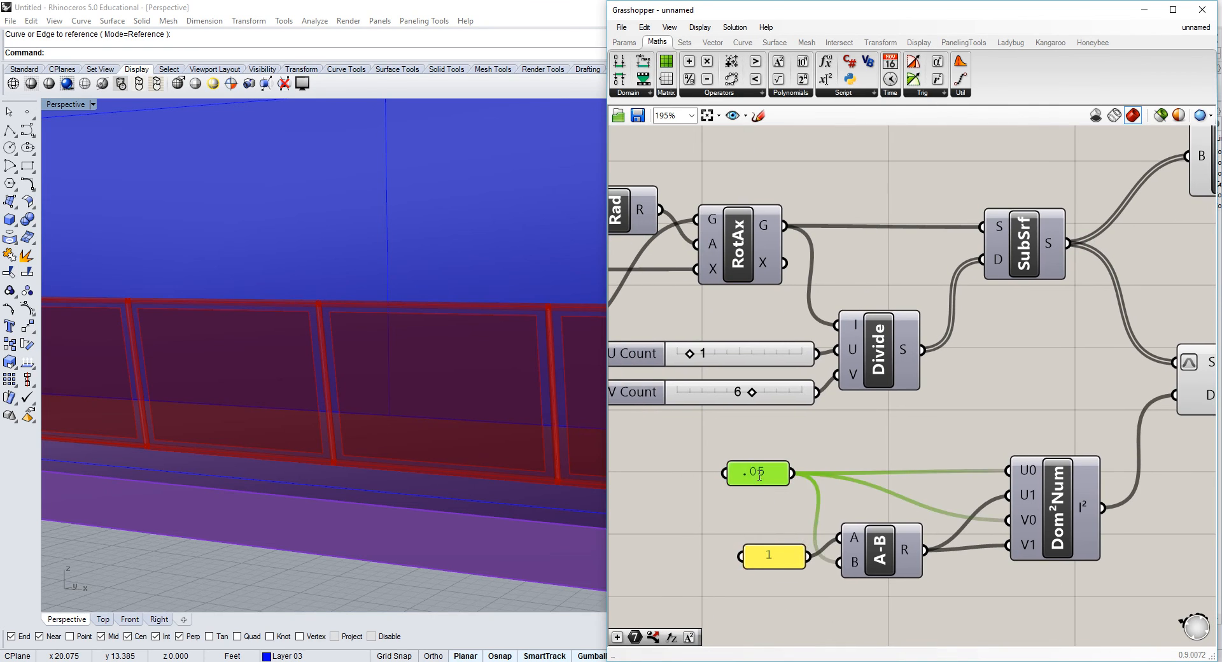
type(".04")
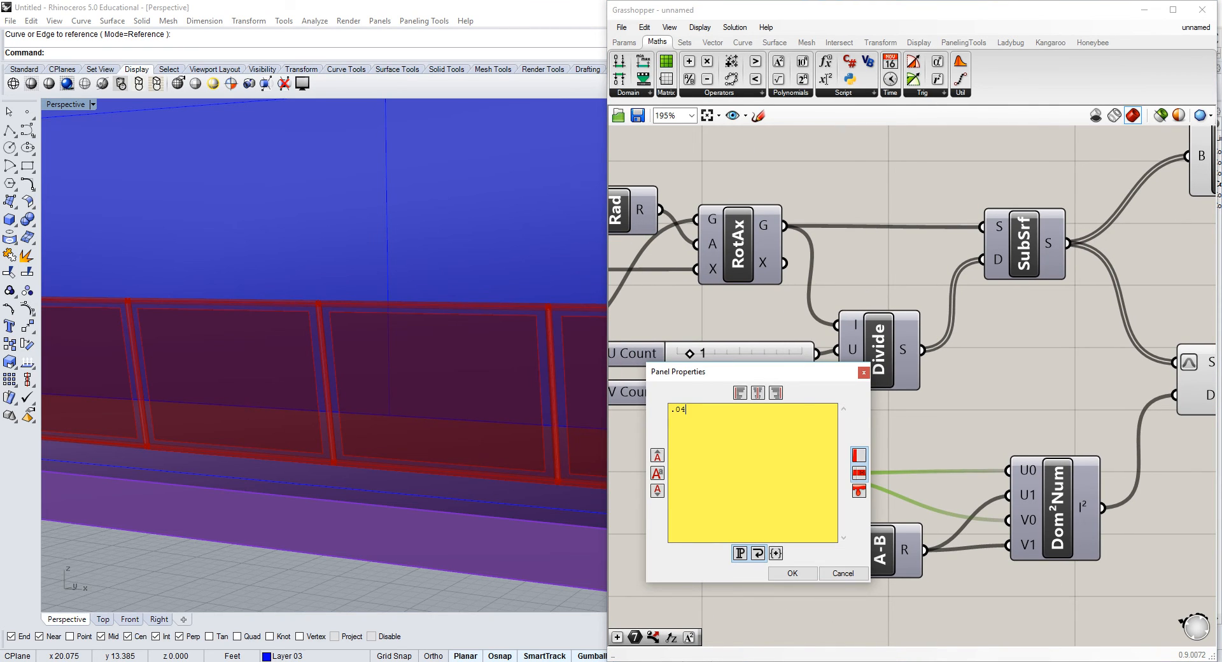
left_click(792, 573)
scroll(286, 579, "down", 3)
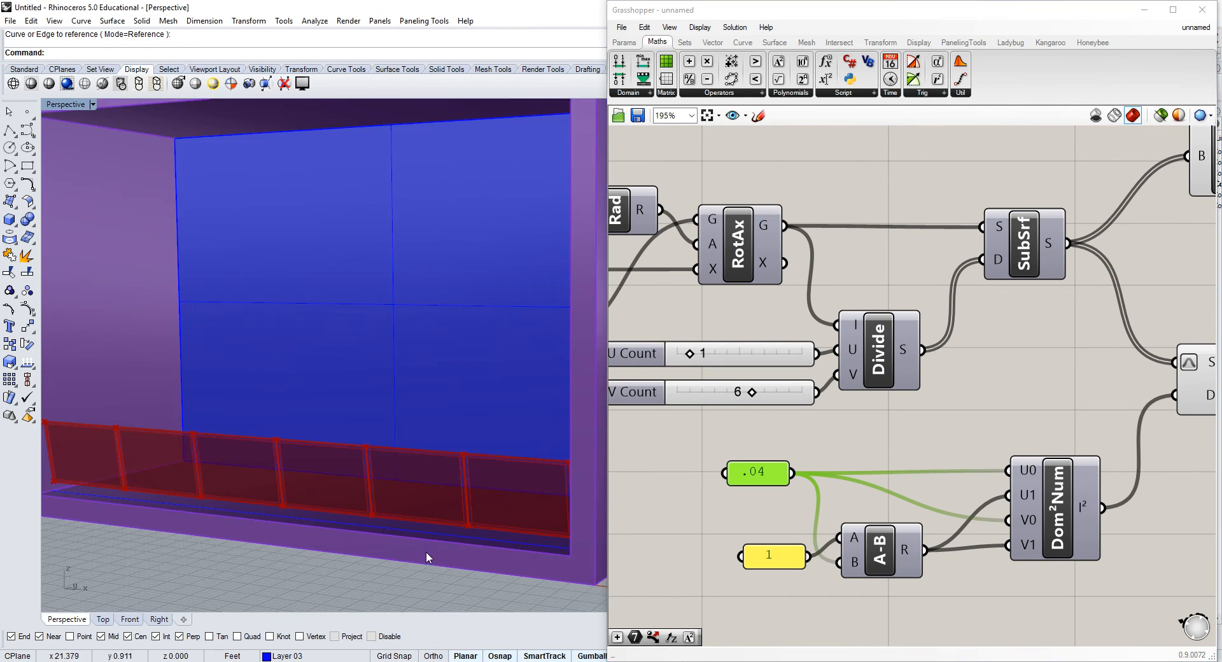
Turn off the preview of the Deconstruct Brep component.
left_click(879, 443)
scroll(880, 444, "down", 4)
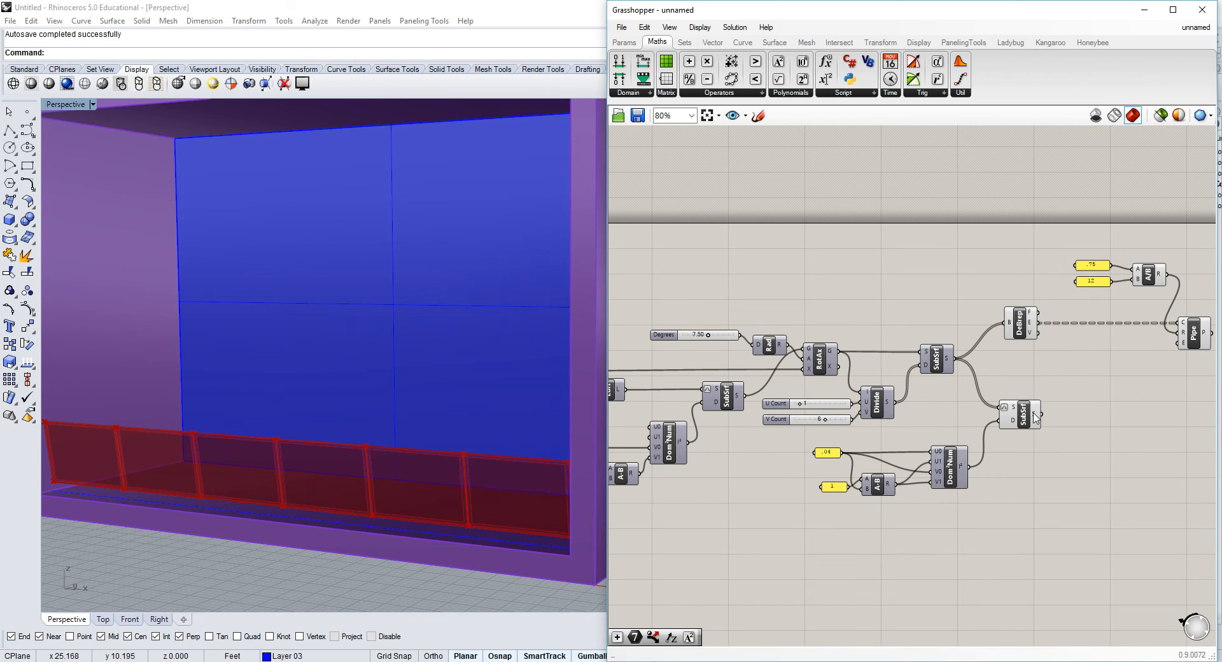
left_click(1025, 313)
right_click(1027, 316)
left_click(1048, 350)
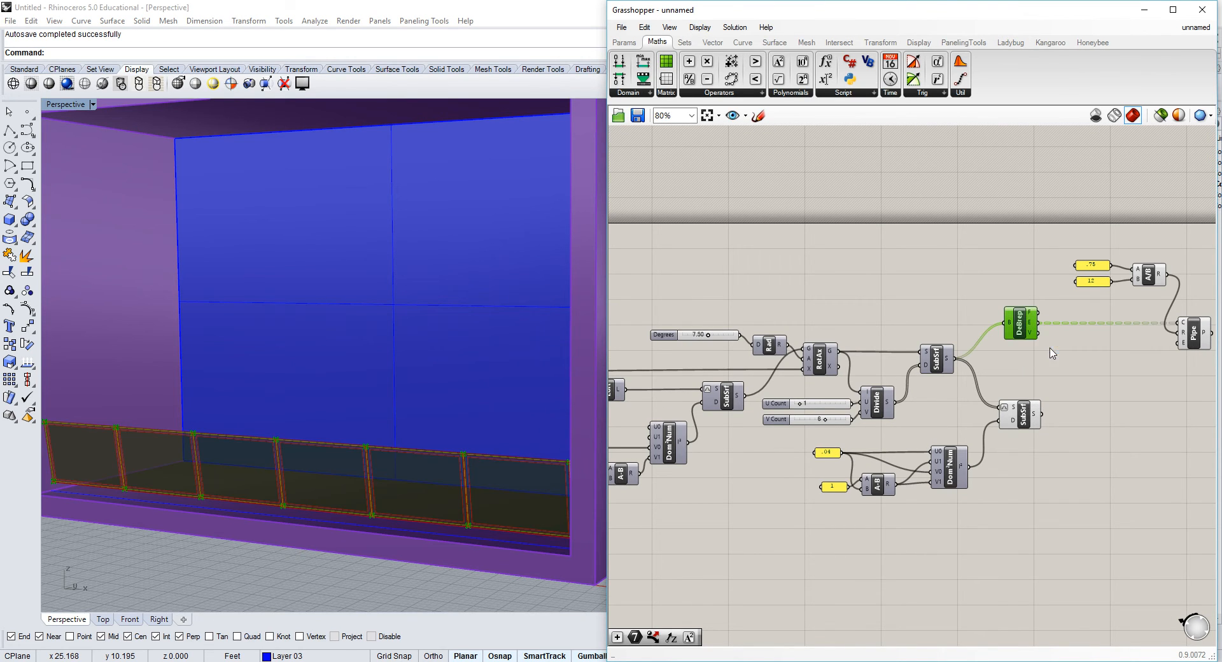
Set the Degrees slider to 8.10 and check the tilt of the panel strip inside the box.
right_click_drag(409, 460, 398, 412)
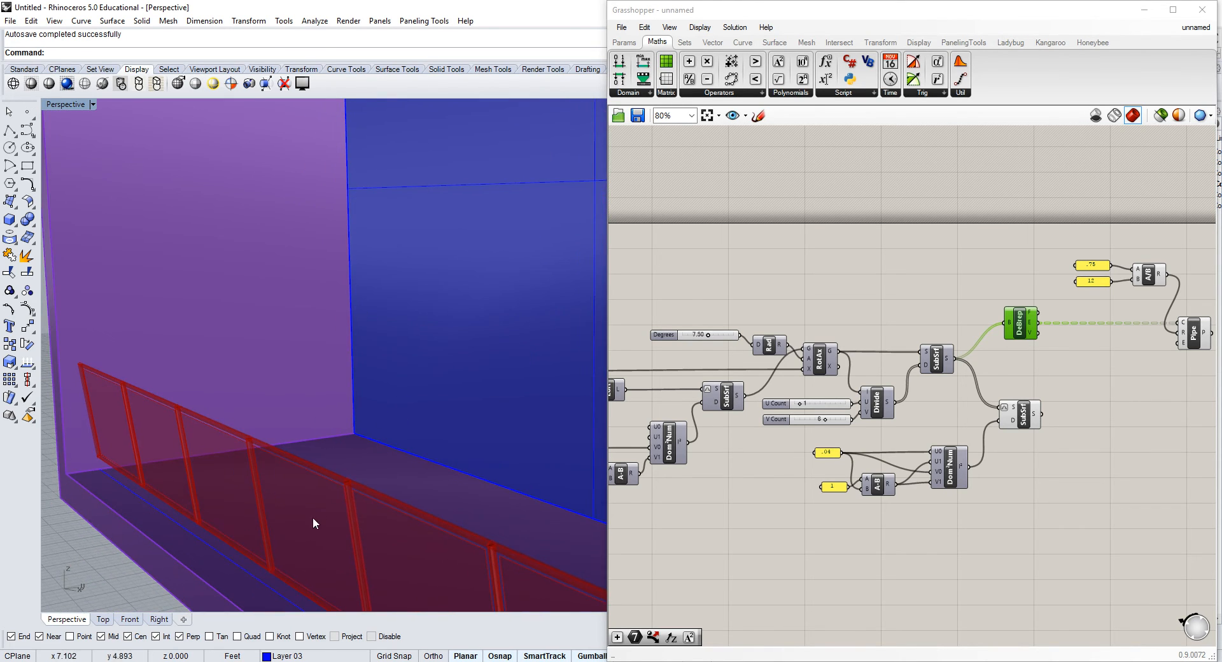
left_click(881, 303)
scroll(829, 325, "up", 2)
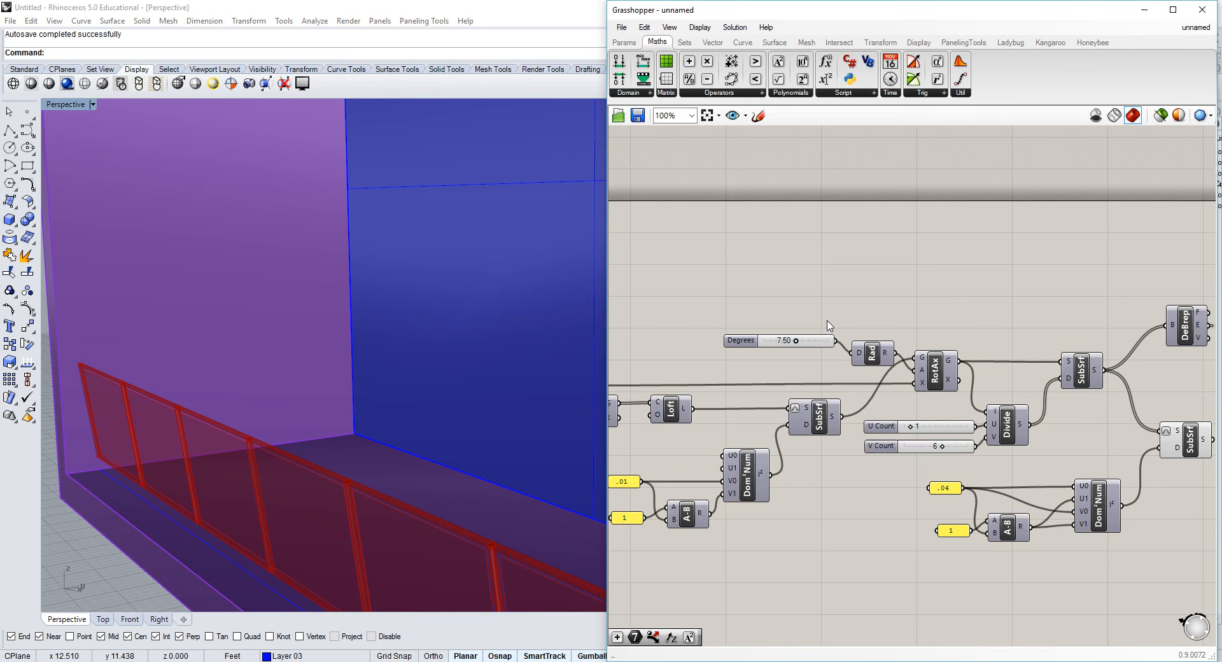
right_click_drag(825, 321, 873, 324)
left_click_drag(844, 344, 1012, 364)
right_click_drag(525, 430, 346, 431)
left_click_drag(875, 347, 849, 354)
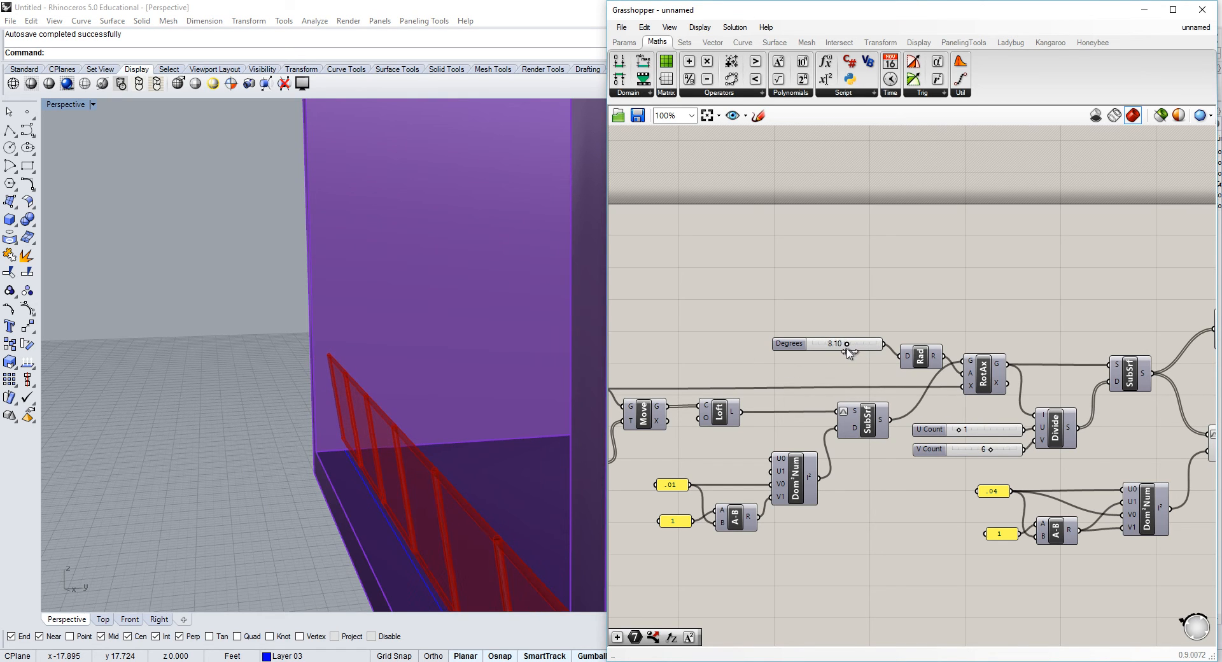
right_click_drag(424, 458, 379, 410)
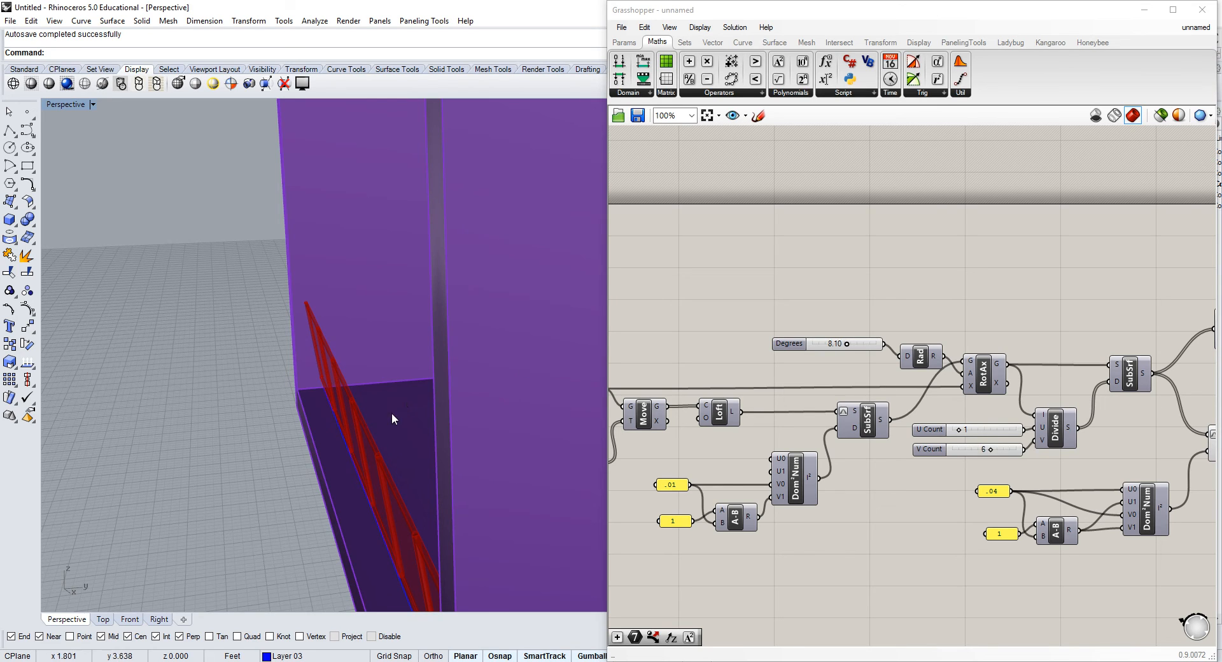
right_click_drag(409, 431, 418, 461)
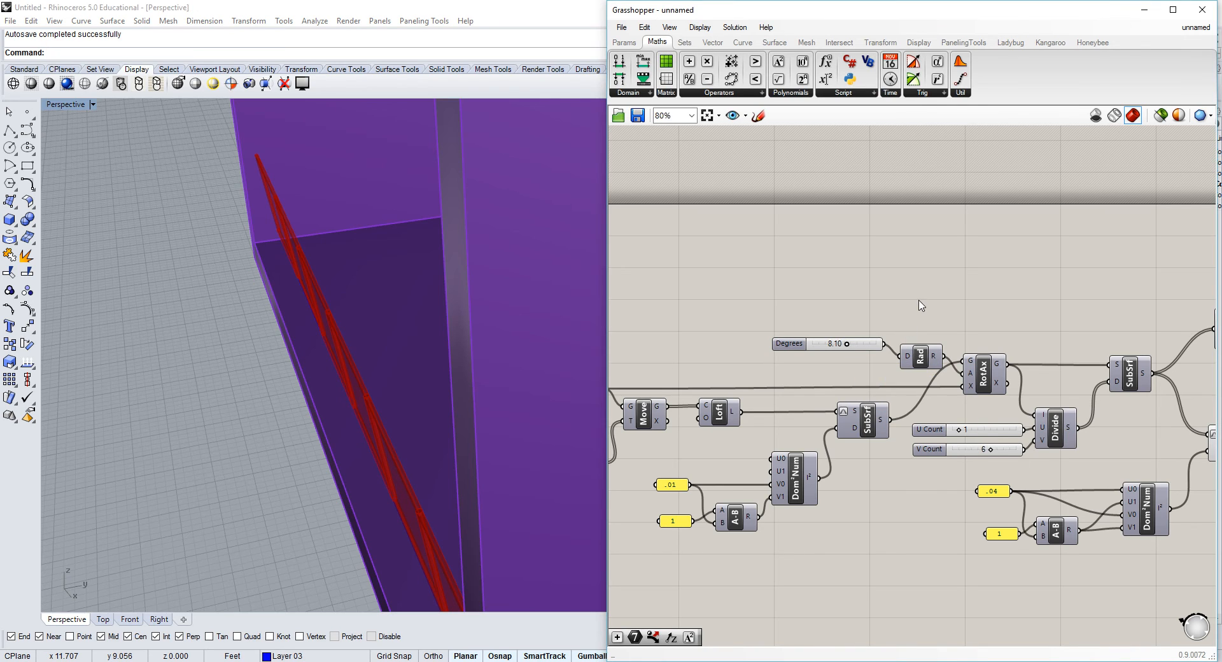
Move the whole definition down and to the right, away from the upper edge of the canvas.
scroll(919, 305, "down", 5)
left_click_drag(639, 221, 1127, 515)
left_click_drag(932, 350, 980, 451)
left_click(835, 380)
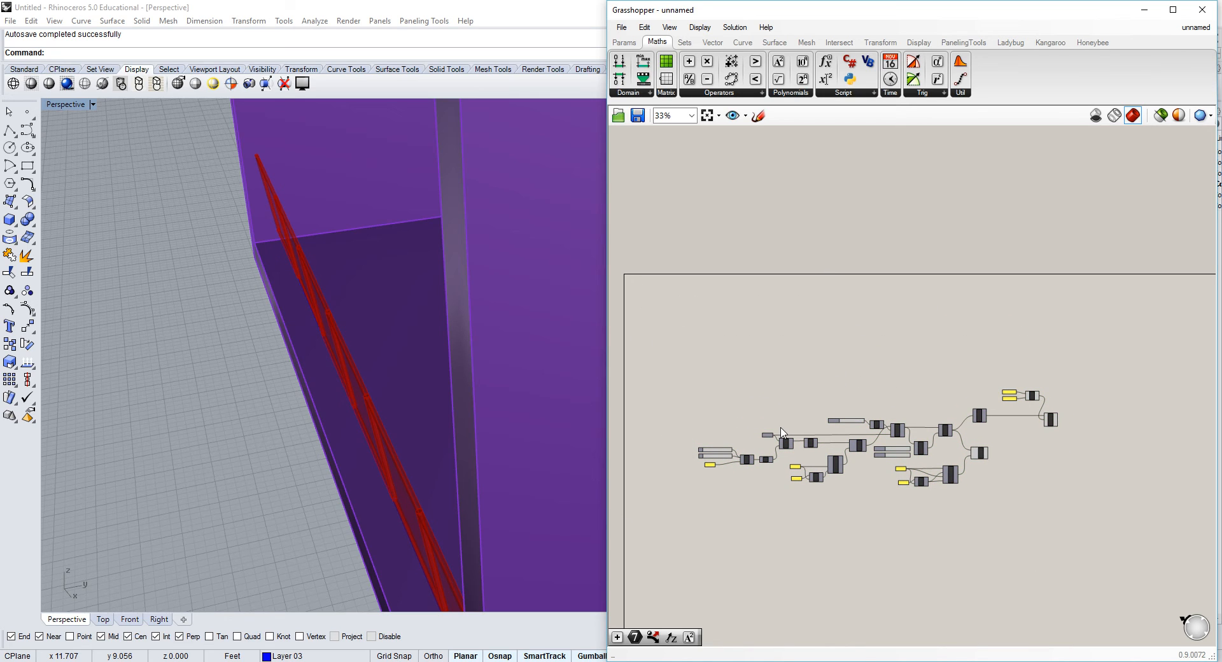
Examine the framed panels and the start of the definition: height sliders, Division, Unit Z, Move and Loft.
right_click_drag(400, 504, 444, 429)
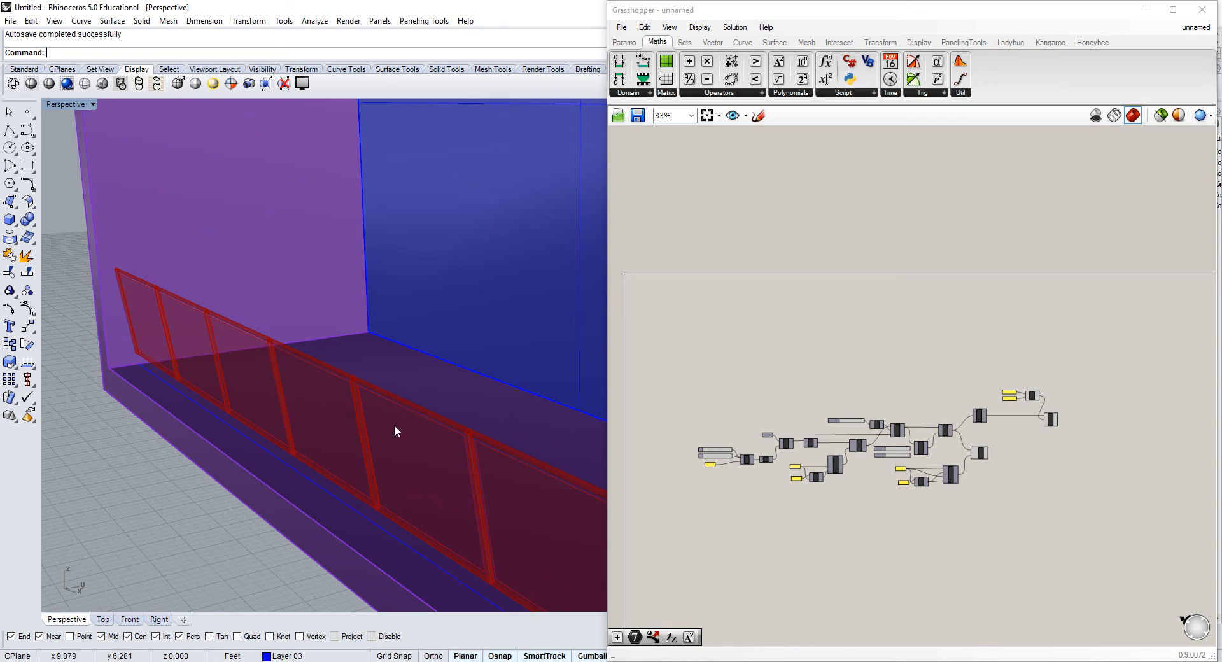
scroll(788, 427, "up", 3)
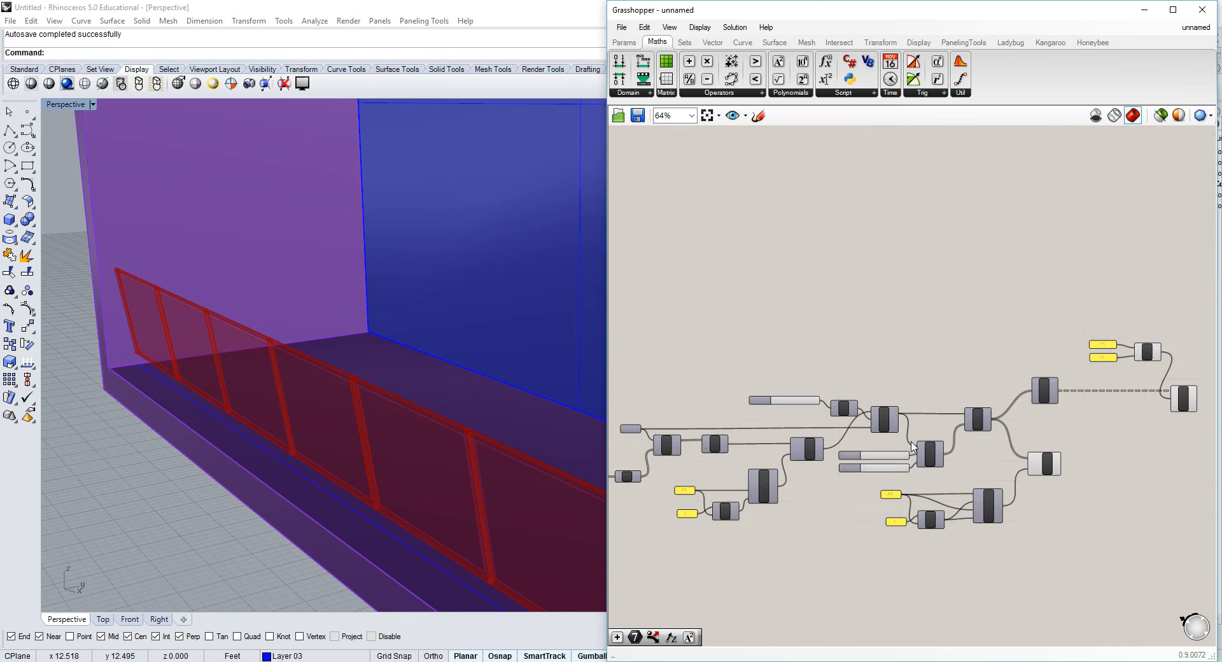
right_click_drag(789, 433, 824, 372)
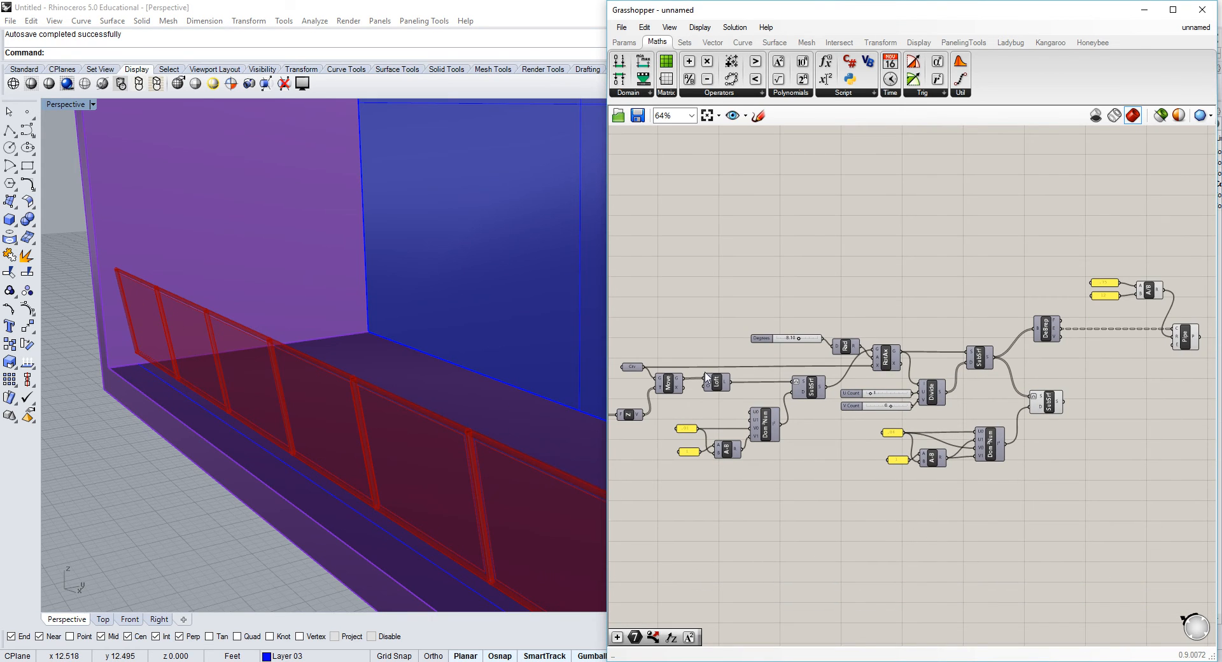
right_click_drag(757, 320, 798, 308)
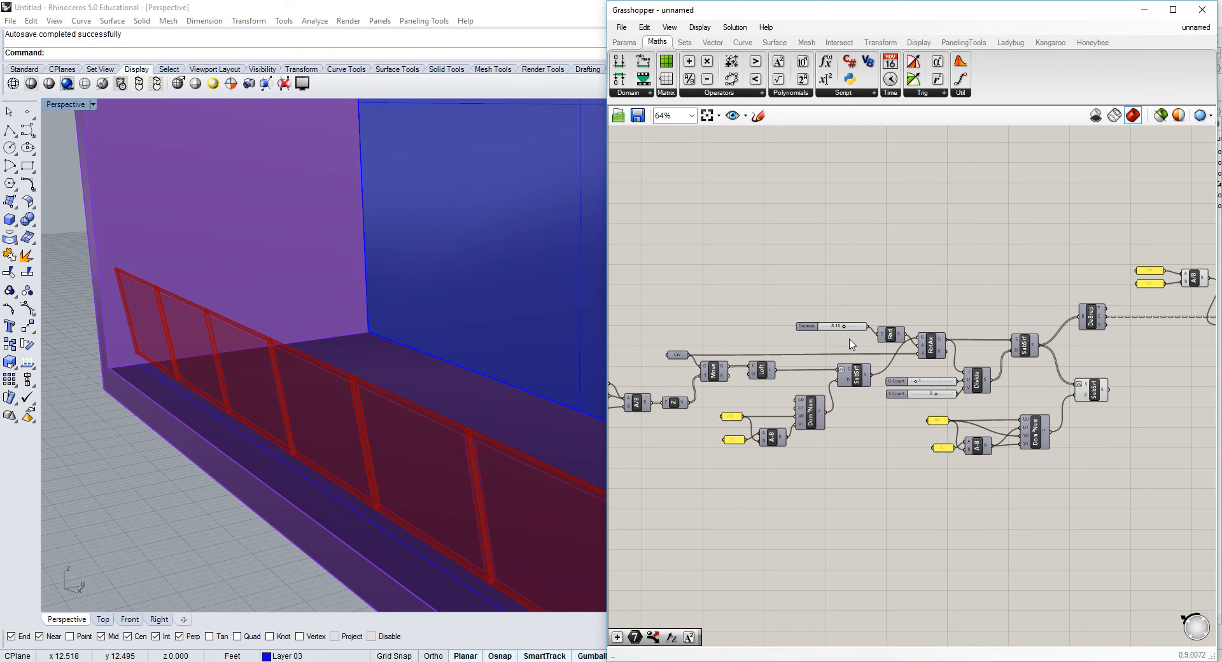
right_click_drag(850, 344, 891, 335)
scroll(787, 390, "up", 3)
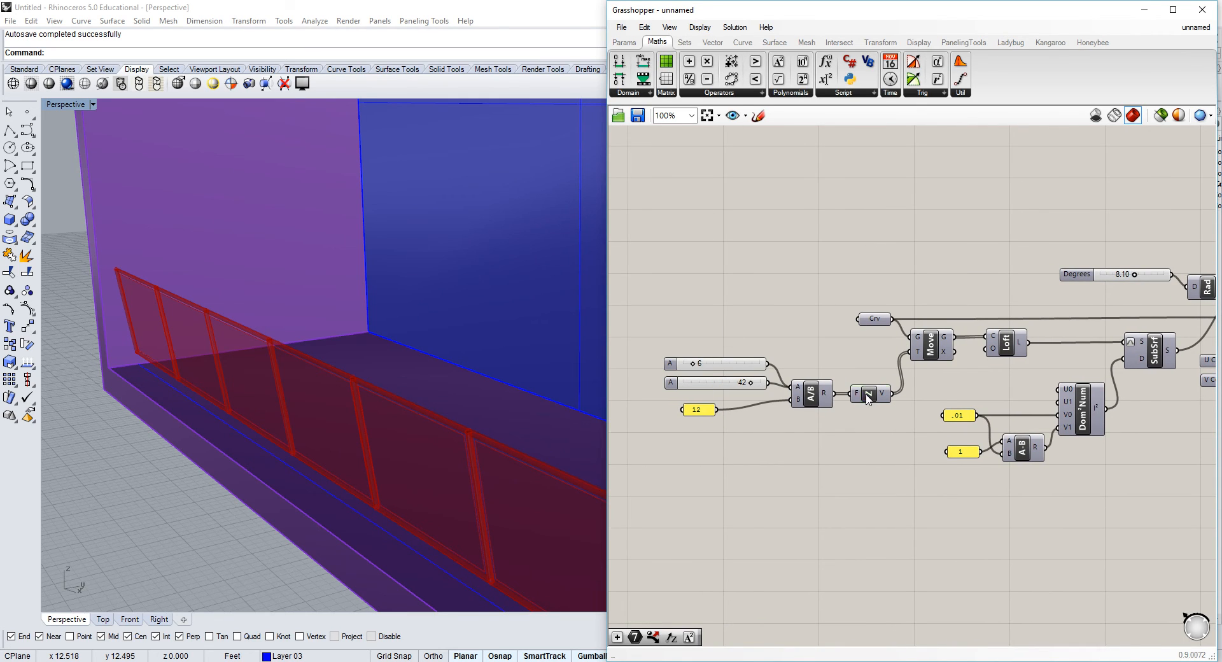
left_click(867, 394)
left_click(930, 344)
left_click(945, 296)
right_click_drag(947, 295, 904, 312)
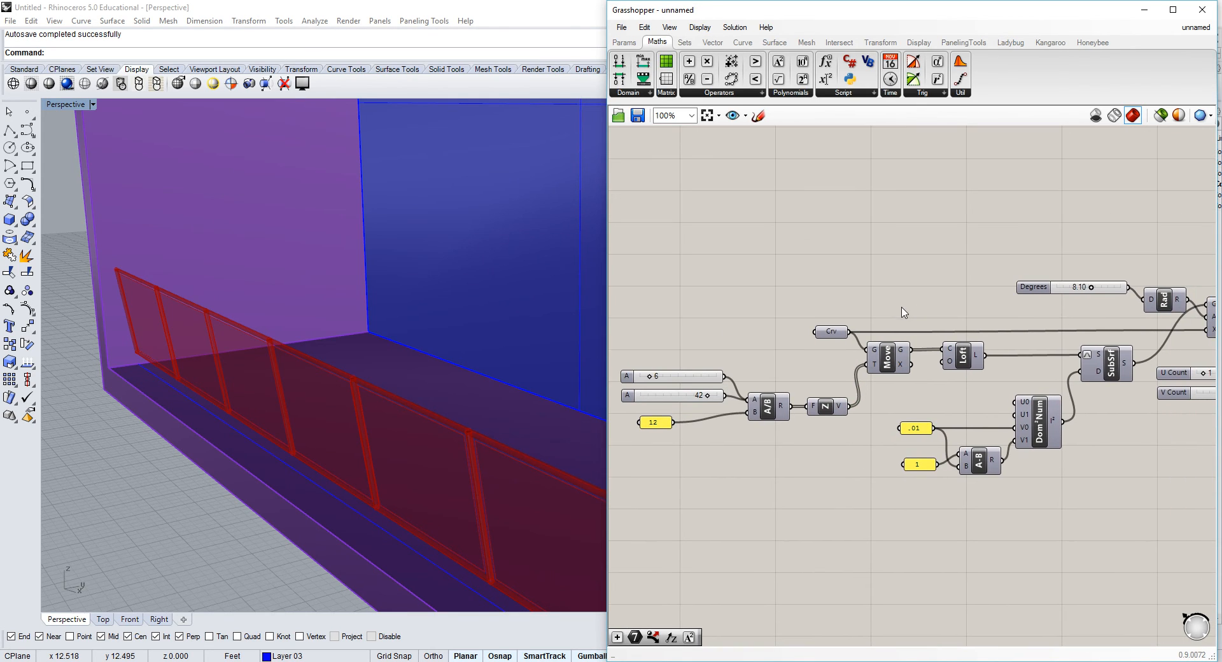
scroll(881, 339, "down", 3)
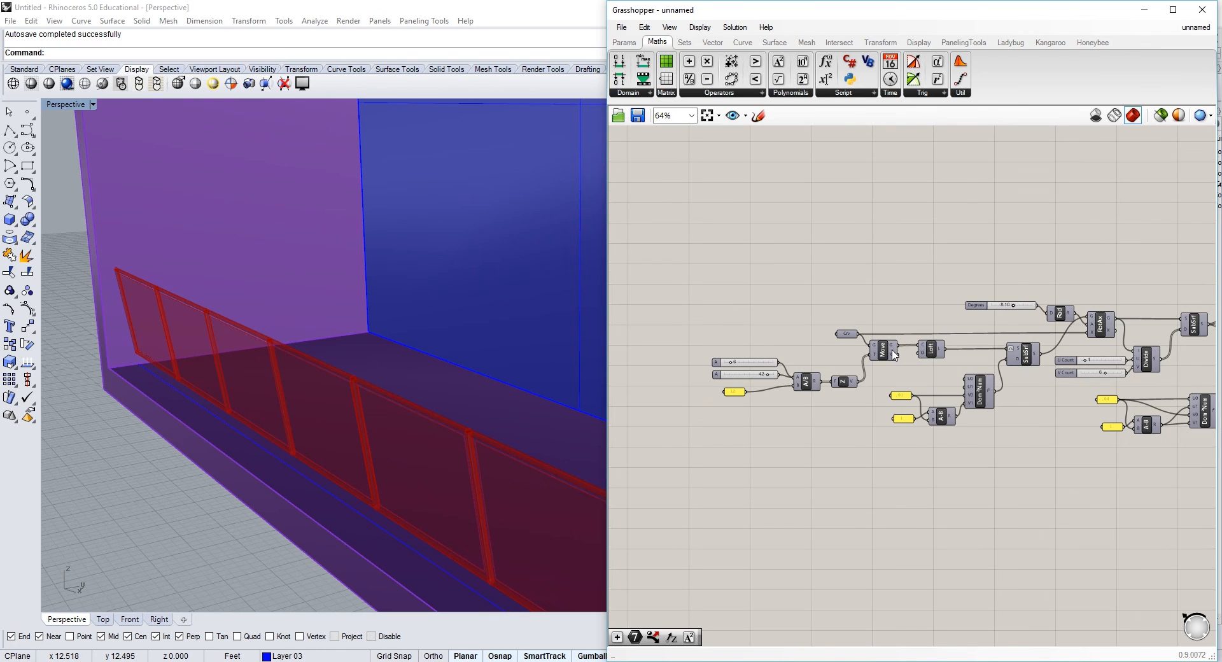
scroll(821, 357, "up", 2)
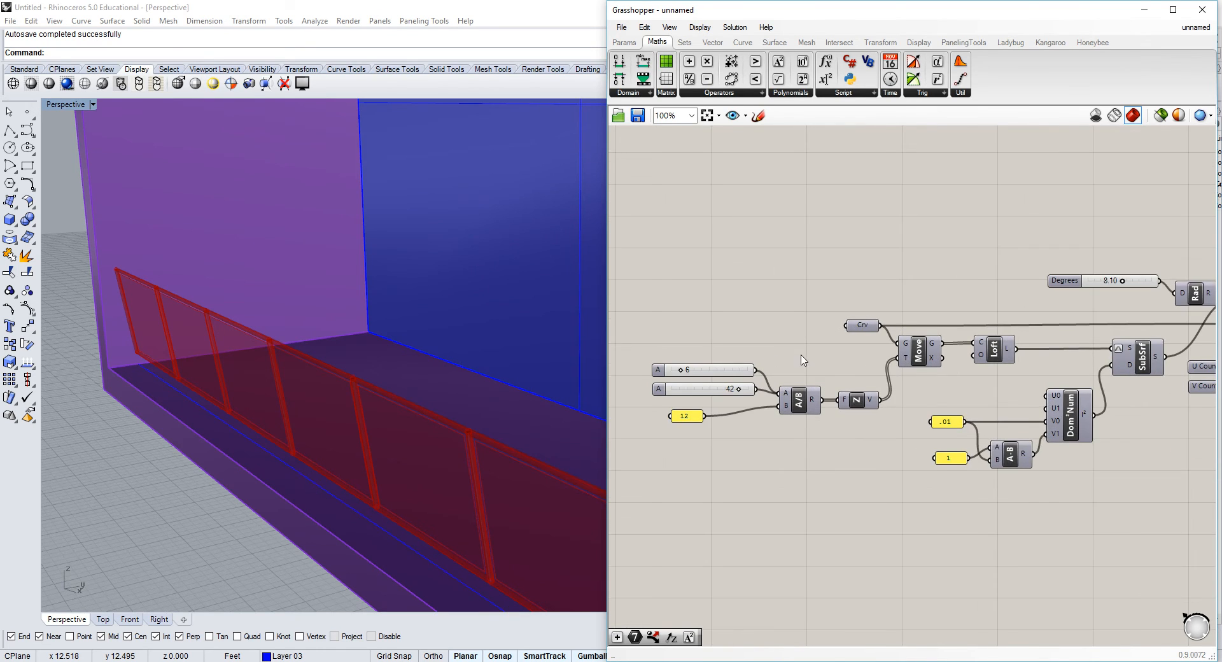
right_click_drag(853, 359, 889, 359)
Duplicate the two height sliders, the 12 panel, Division, Unit Z and Move as a group above the originals.
left_click(965, 361)
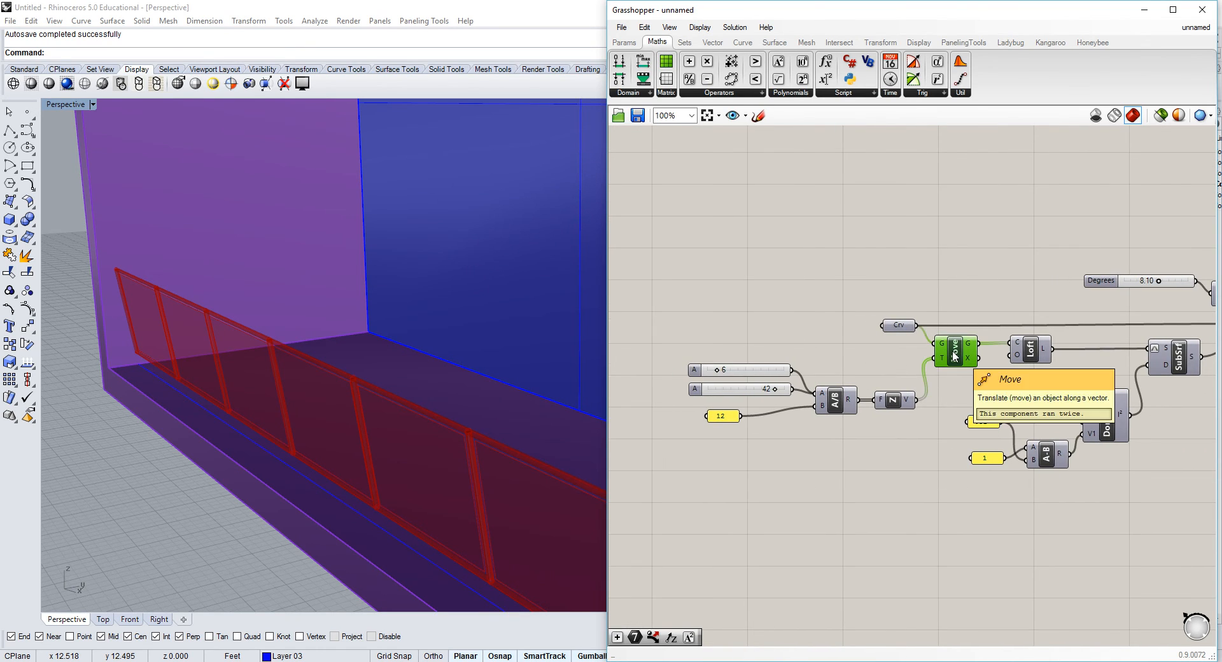
left_click(894, 402)
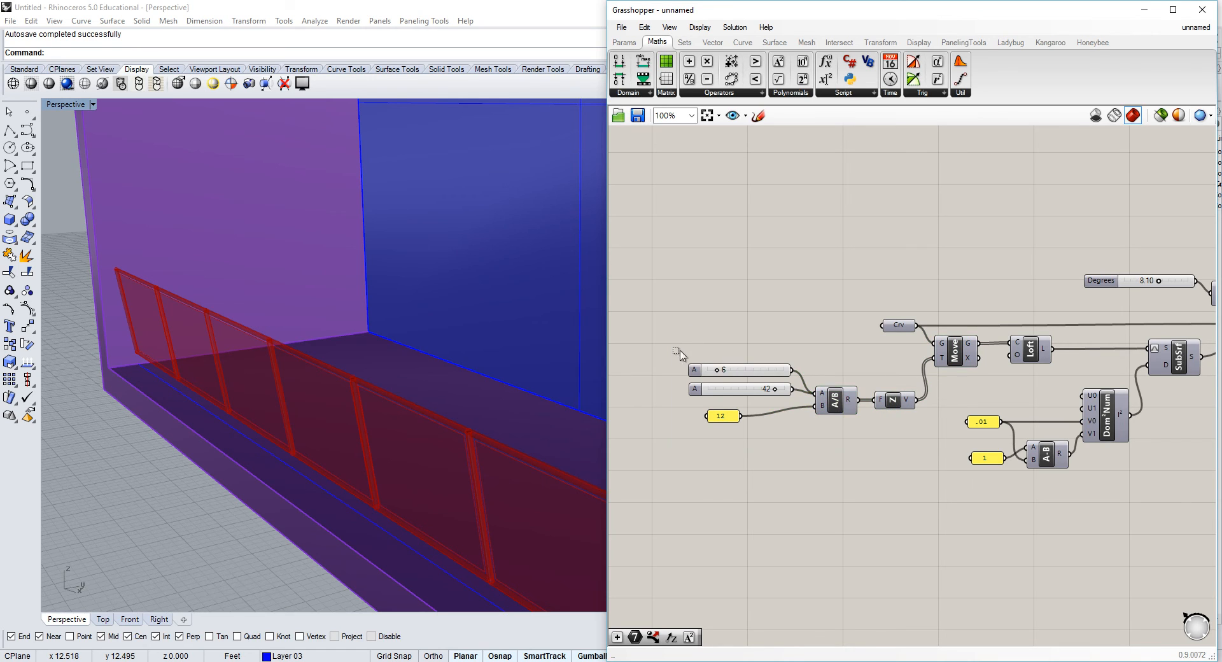
left_click_drag(673, 348, 959, 487)
left_click(956, 347, "shift")
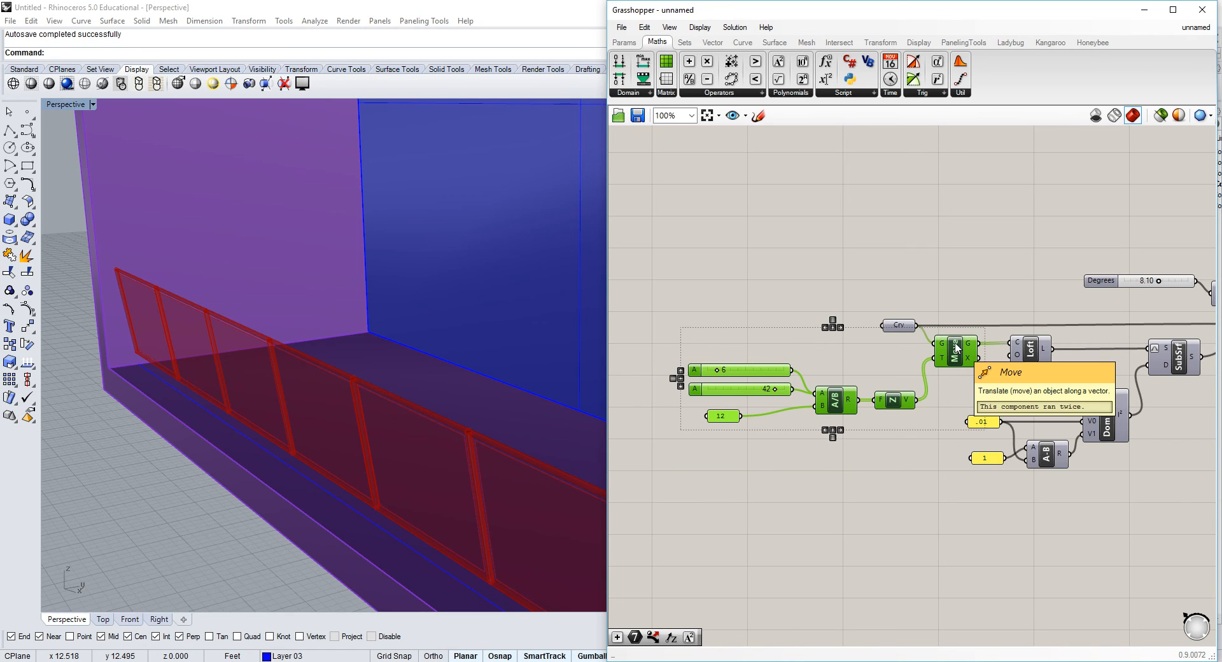
left_click_drag(956, 347, 961, 270, "alt")
left_click(864, 266)
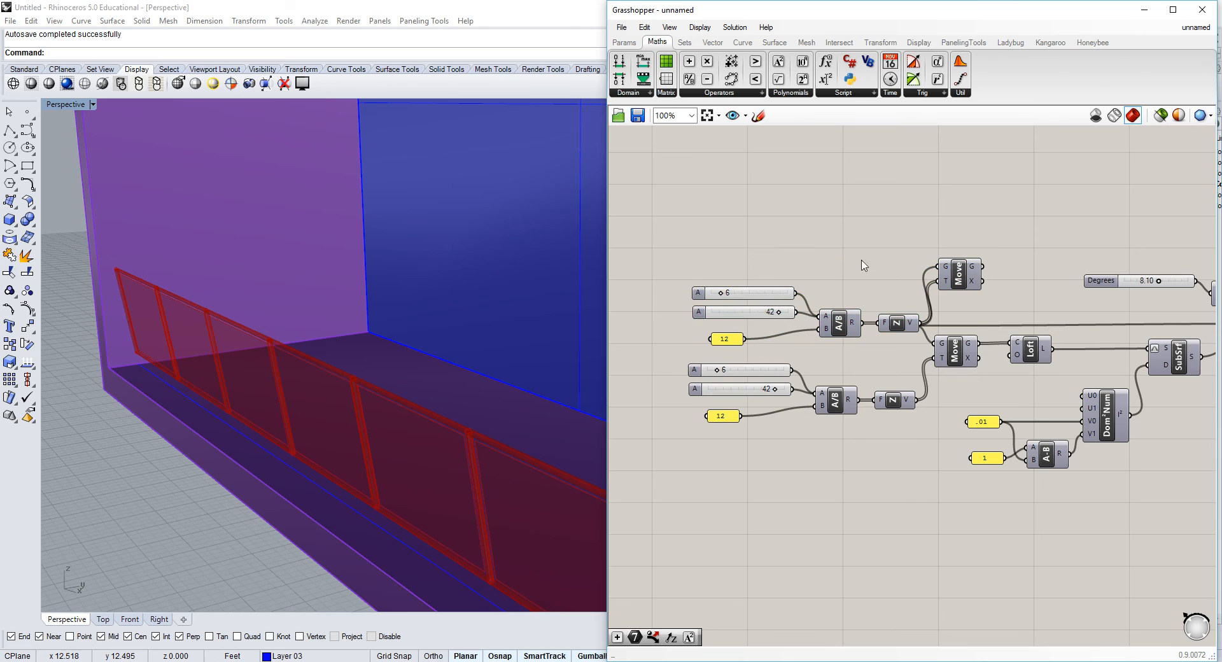
Move the duplicated height sliders, Division, Unit Z and 12 panel up and left, clear of the curve parameter they cover.
left_click_drag(663, 253, 910, 353)
left_click(854, 333)
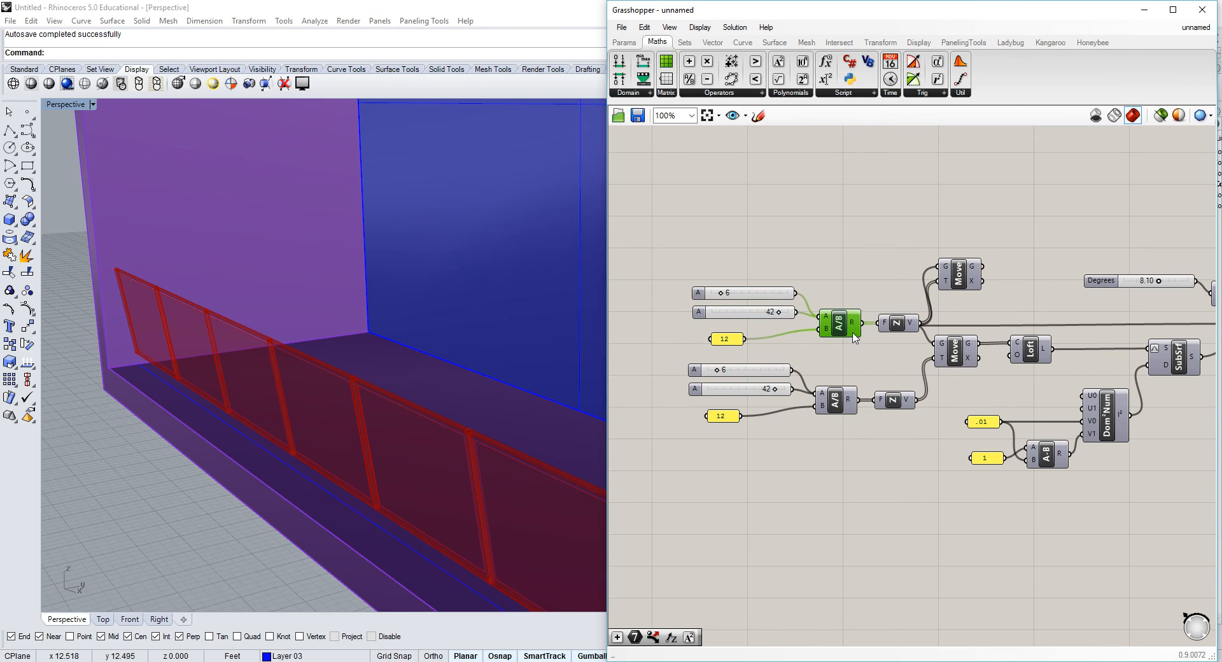
left_click(904, 325, "shift")
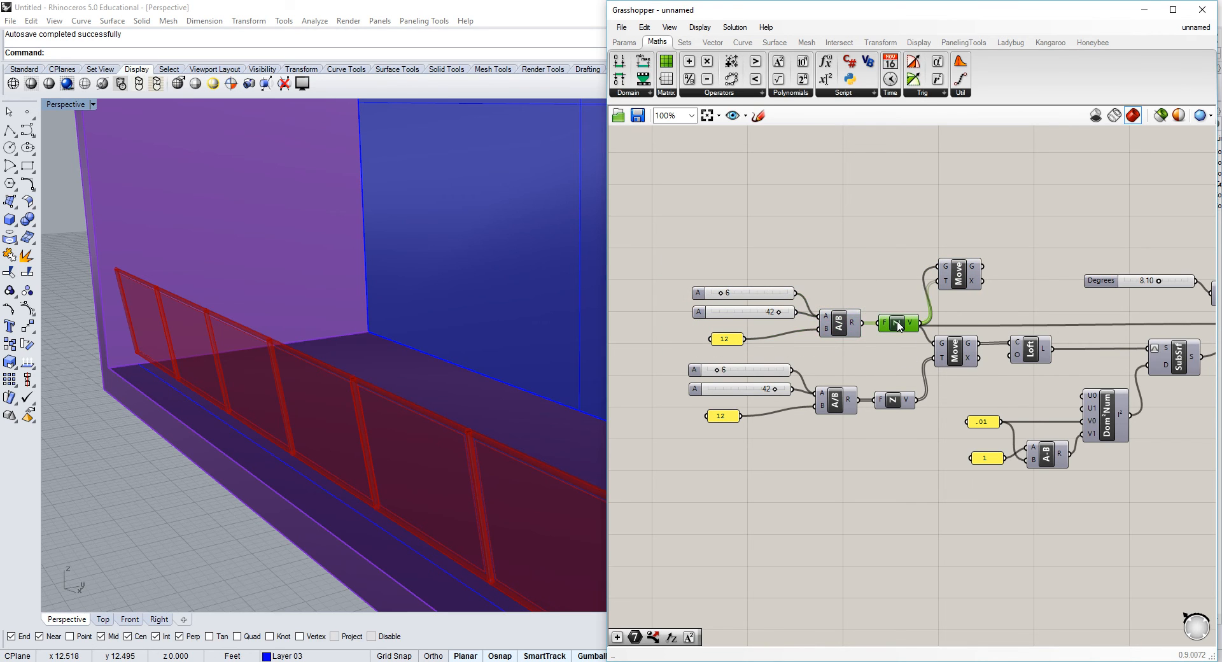
left_click(766, 296, "shift")
left_click(746, 312, "shift")
left_click_drag(842, 329, 817, 279)
left_click(719, 318)
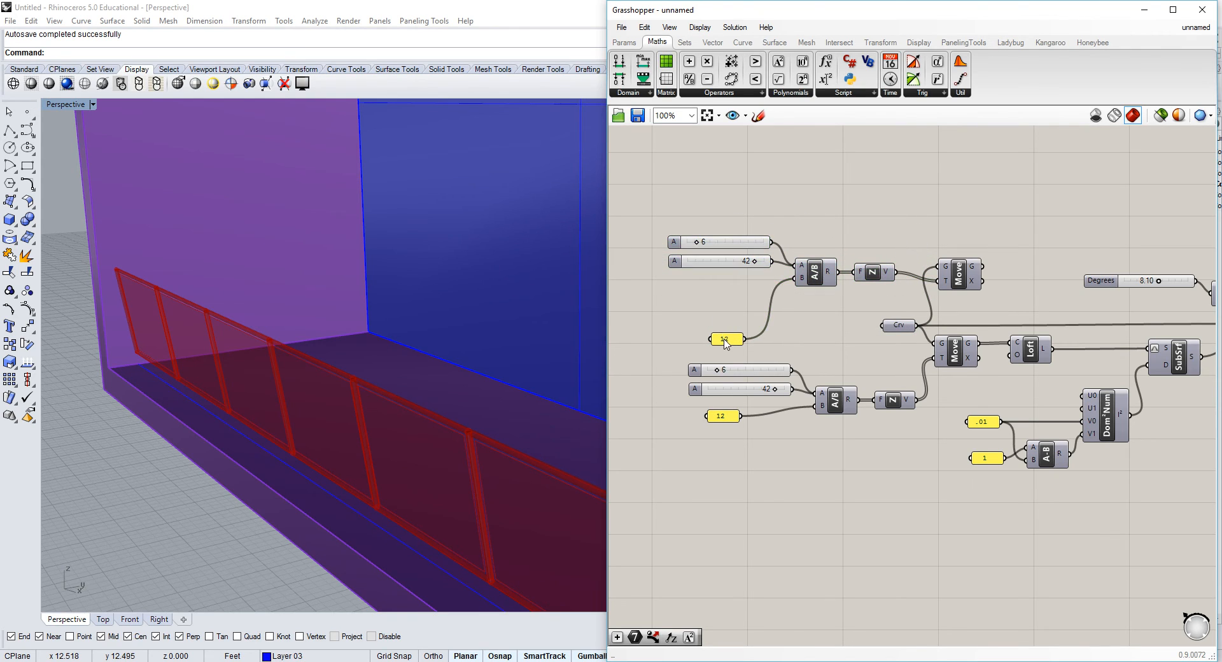
left_click_drag(727, 343, 758, 288)
left_click(870, 229)
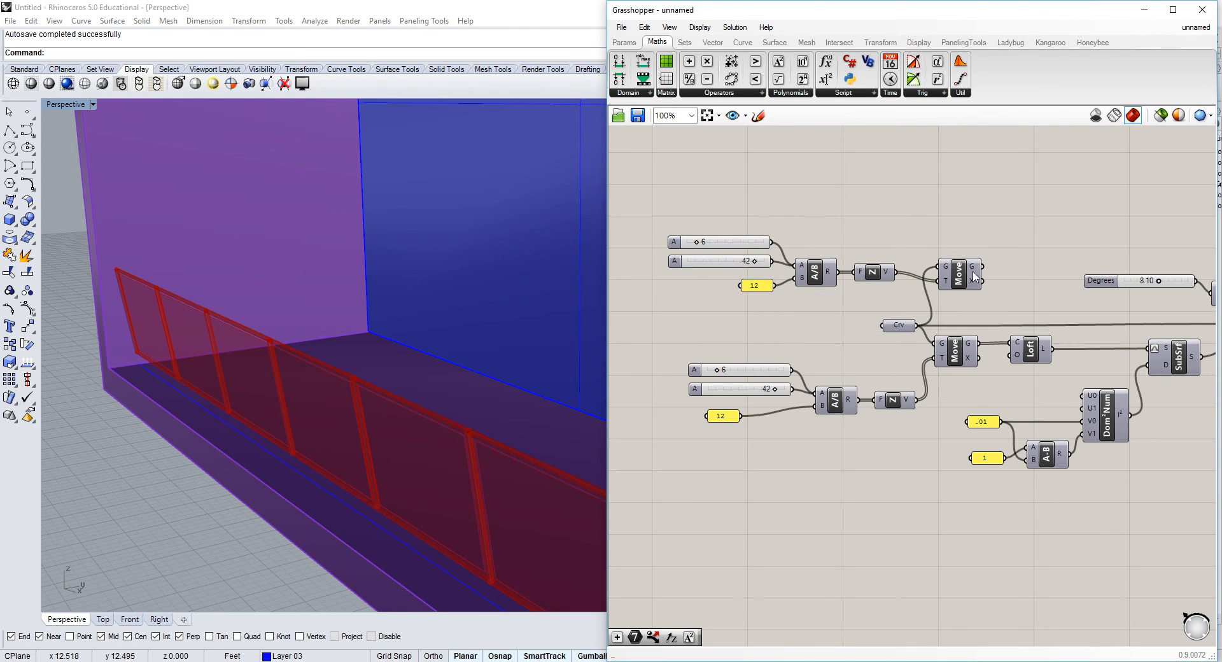
Align the duplicated Move above the original and turn on the preview of both Move components.
left_click_drag(965, 282, 972, 284)
left_click(955, 350)
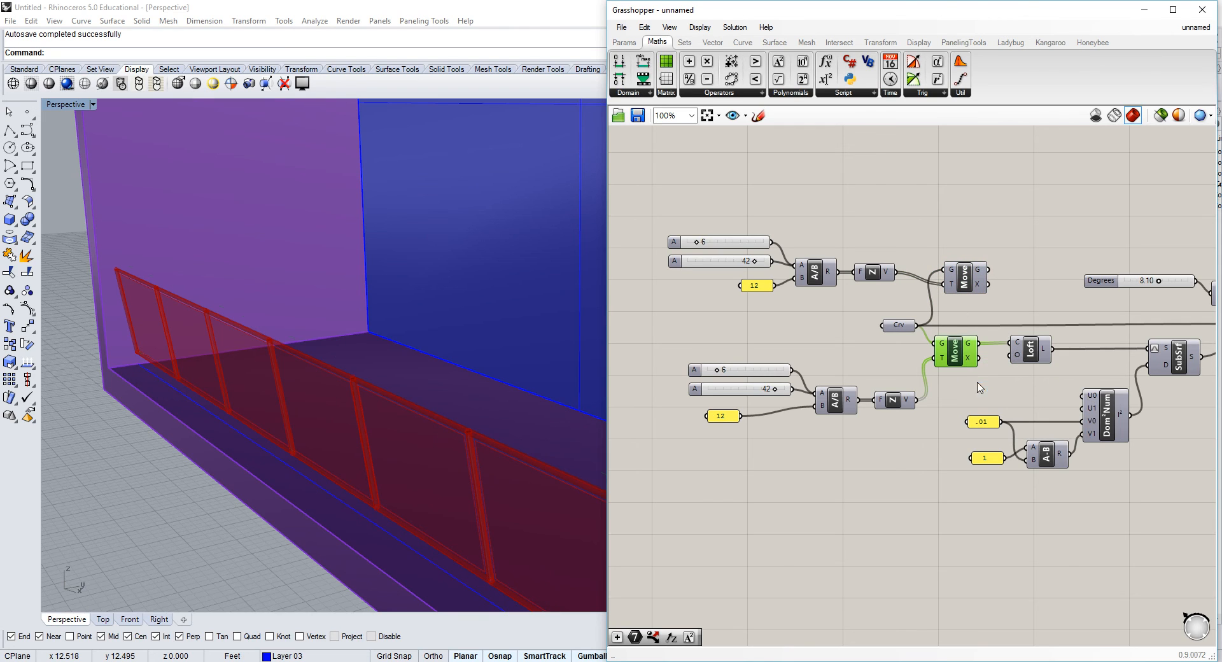
left_click(949, 273)
left_click_drag(964, 282, 952, 283)
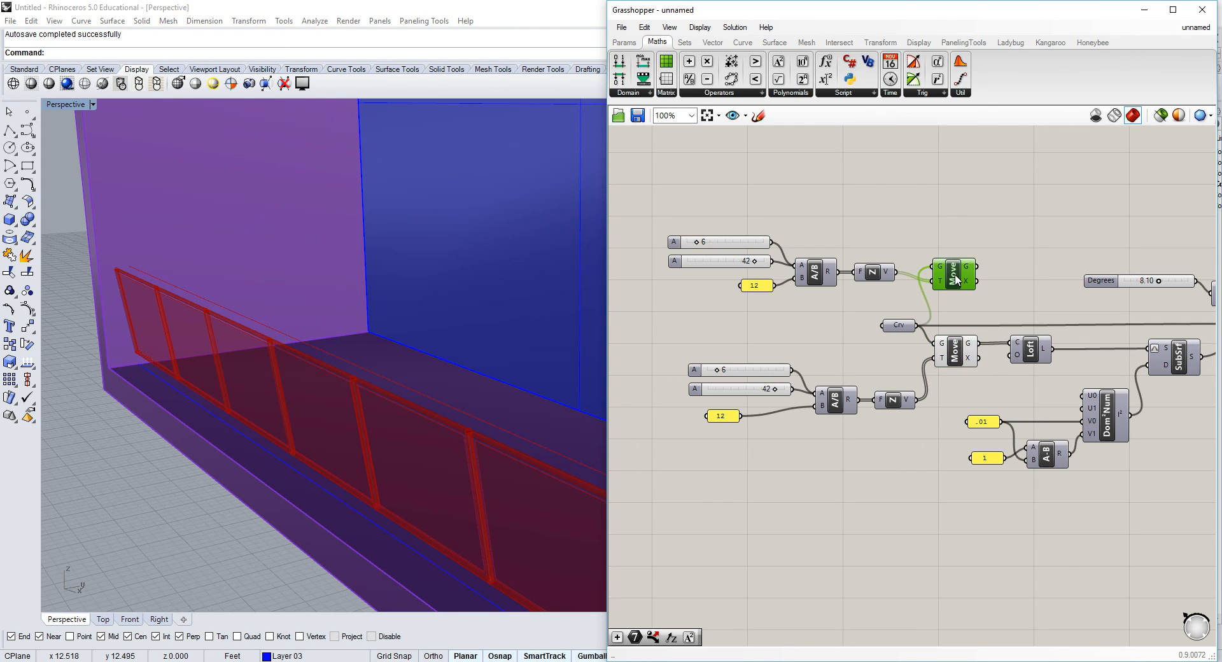
right_click(958, 282)
left_click(974, 300)
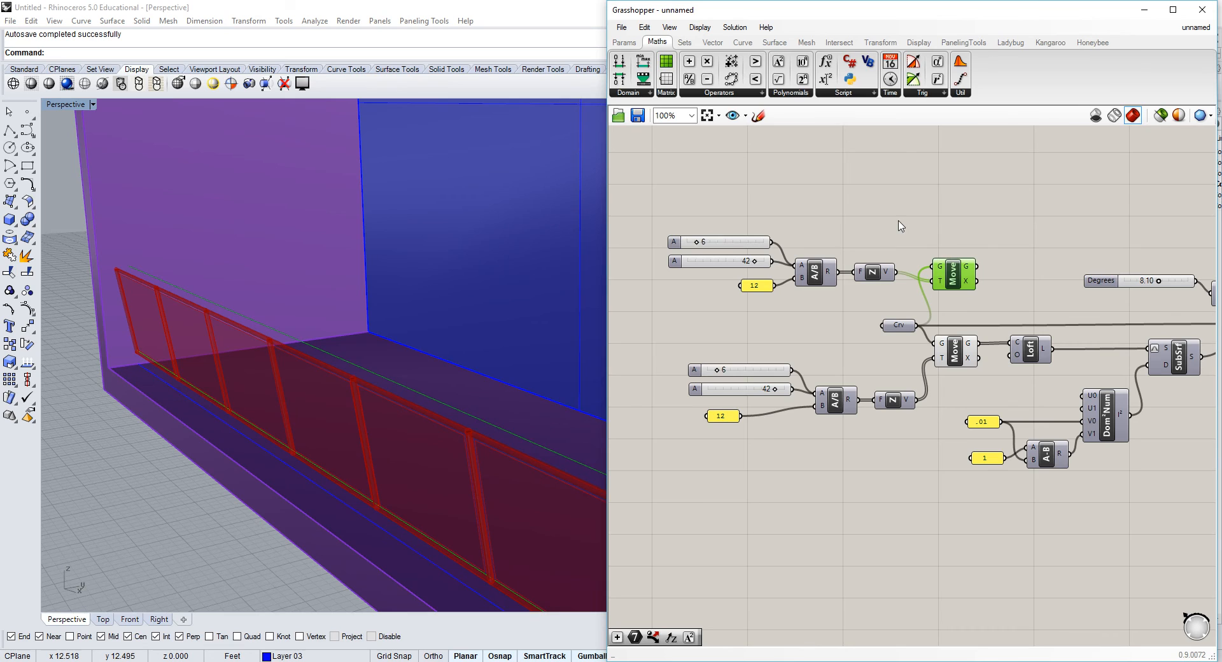
Delete the duplicated group's 6 slider and set its remaining height slider to 36.
left_click(735, 242)
key("Delete")
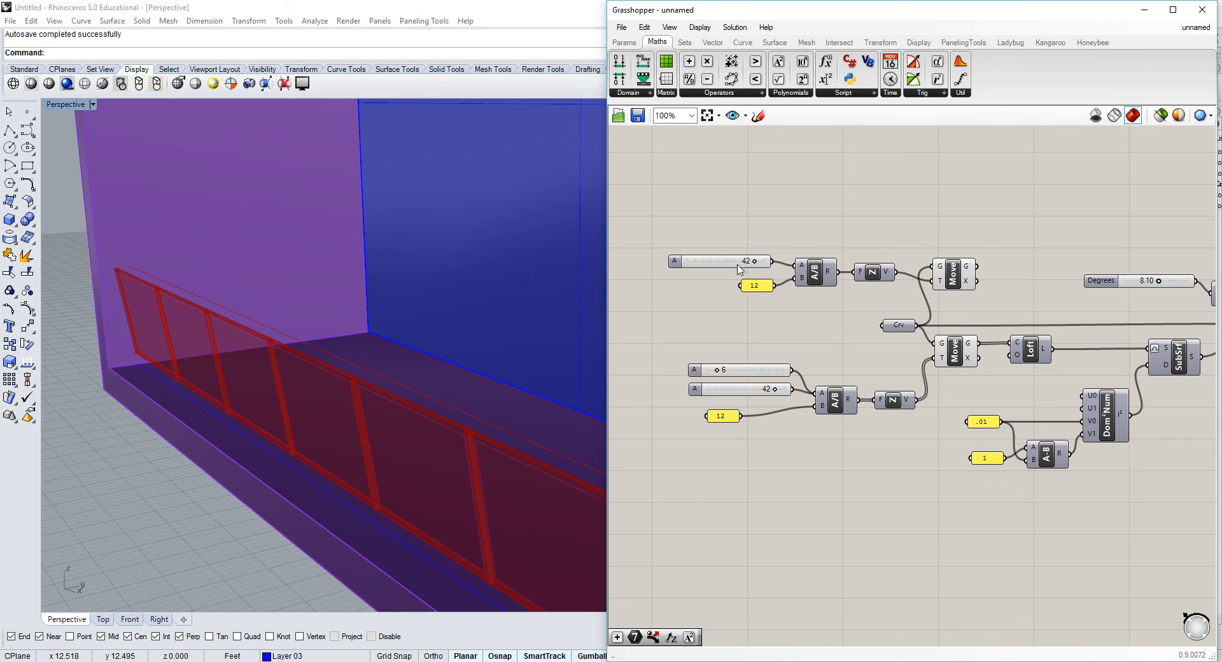
double_click(738, 262)
type("36")
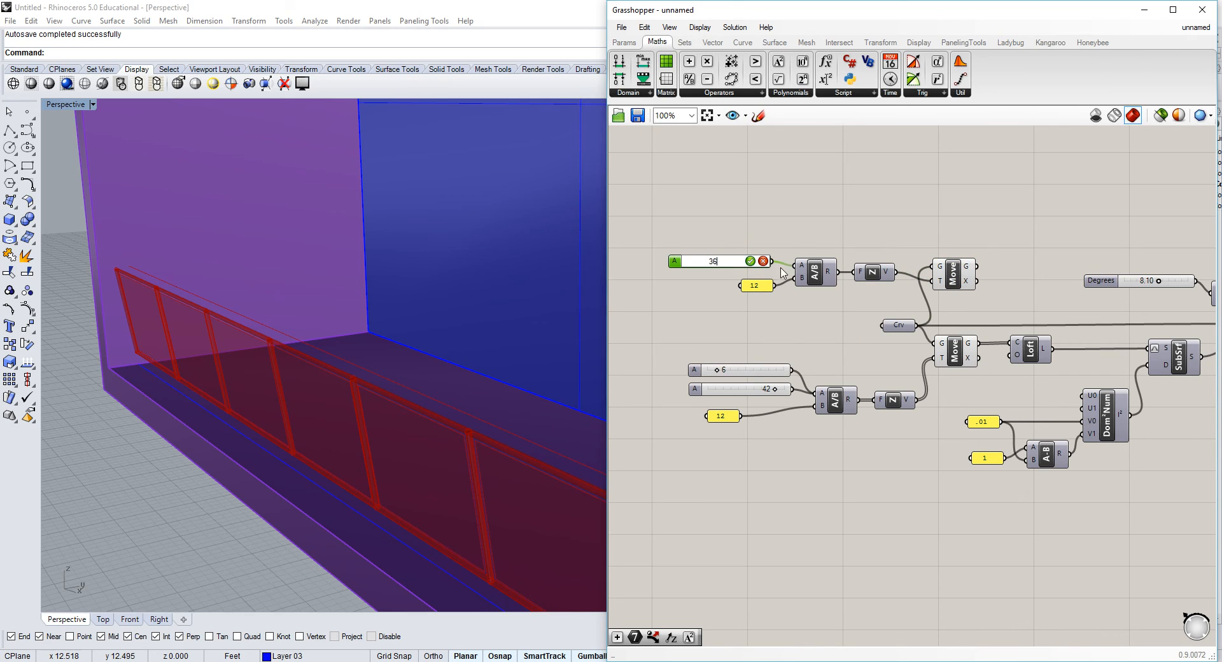
left_click(749, 261)
left_click(953, 274)
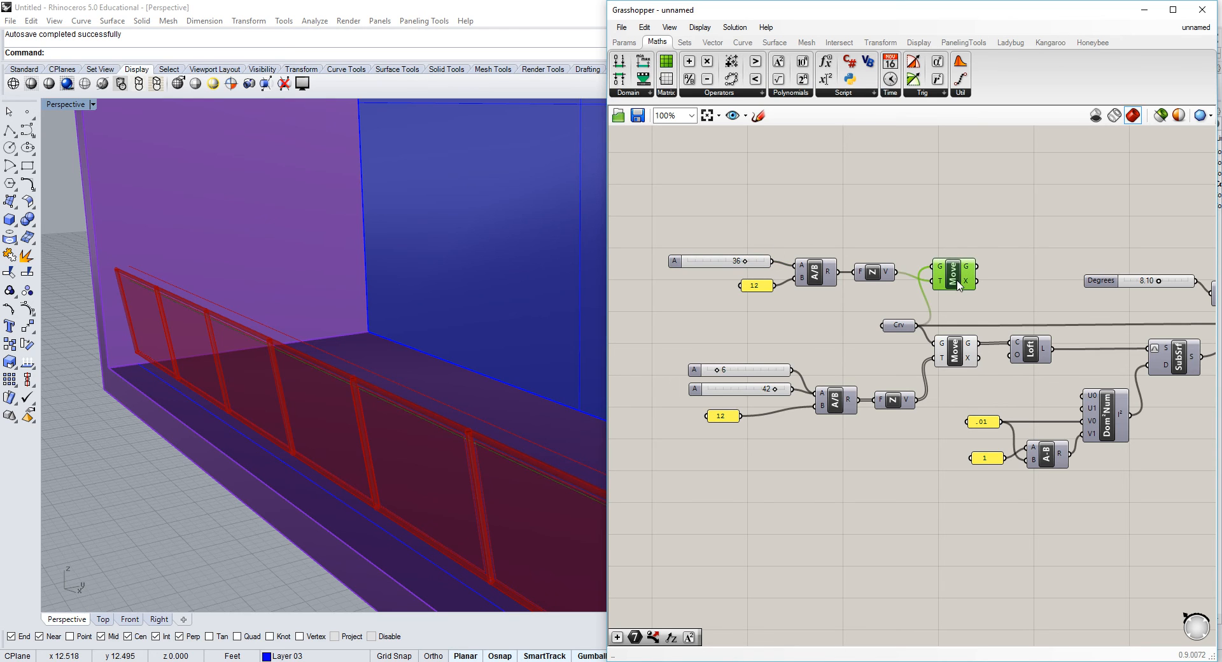
right_click_drag(459, 403, 344, 366)
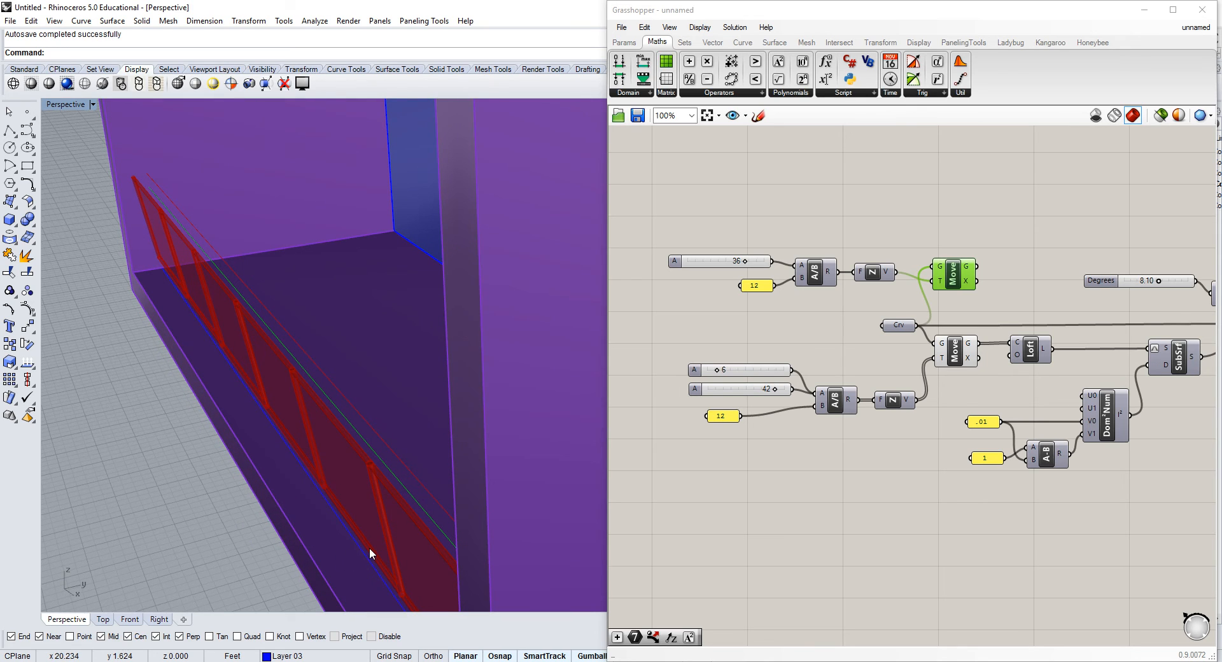
left_click(863, 221)
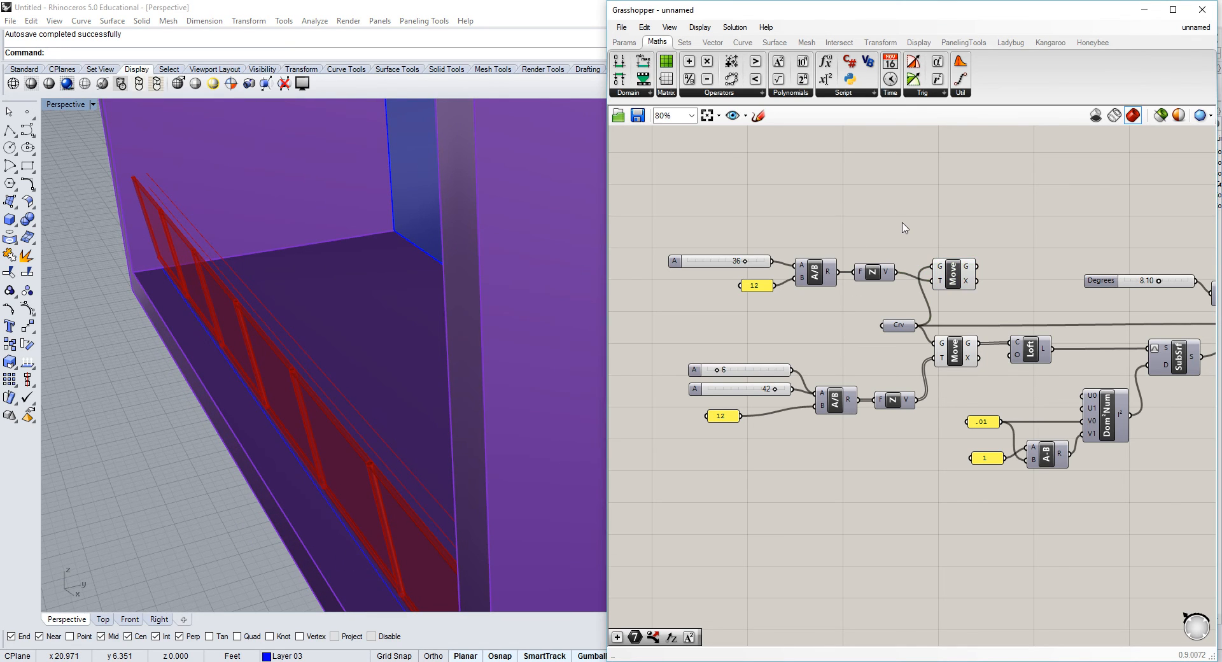
Try to connect the upper Move's geometry output to the Deconstruct Brep input.
scroll(903, 223, "down", 2)
right_click_drag(939, 219, 797, 350)
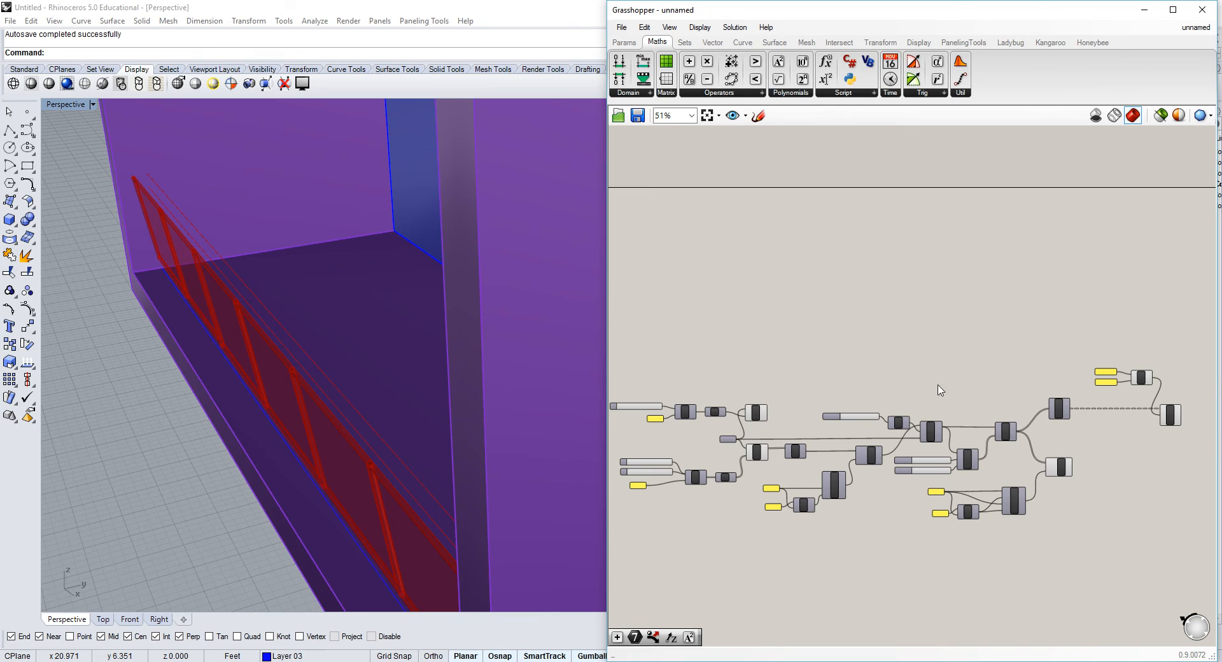
scroll(940, 390, "up", 3)
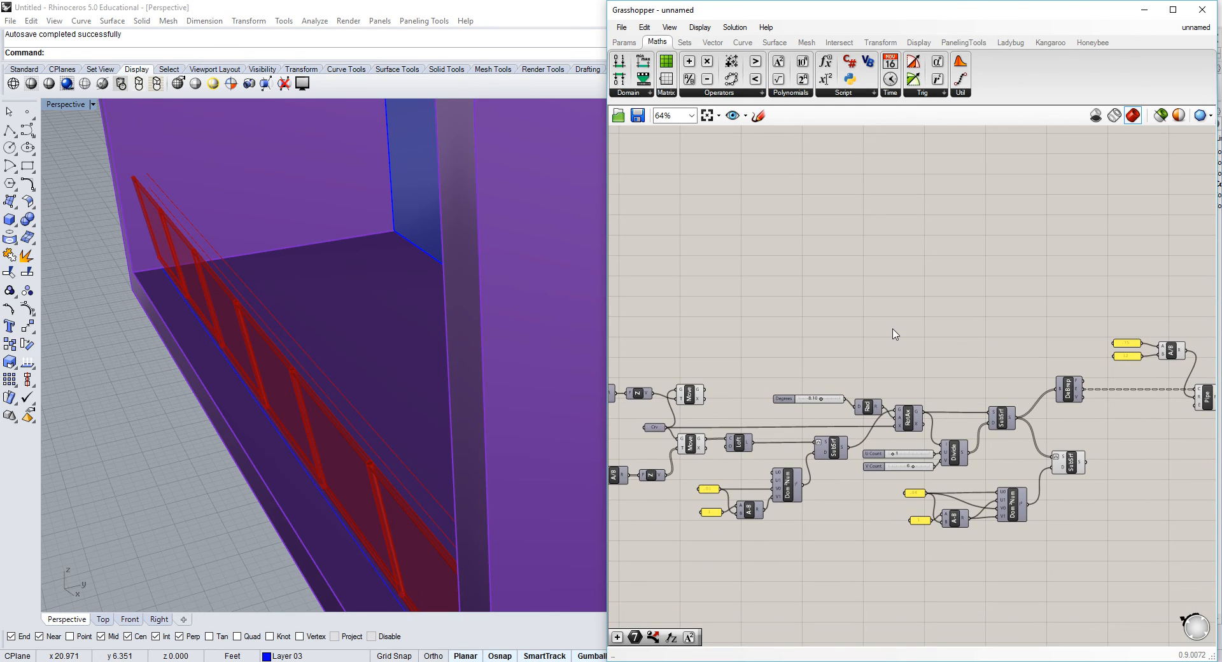
right_click_drag(896, 335, 843, 292)
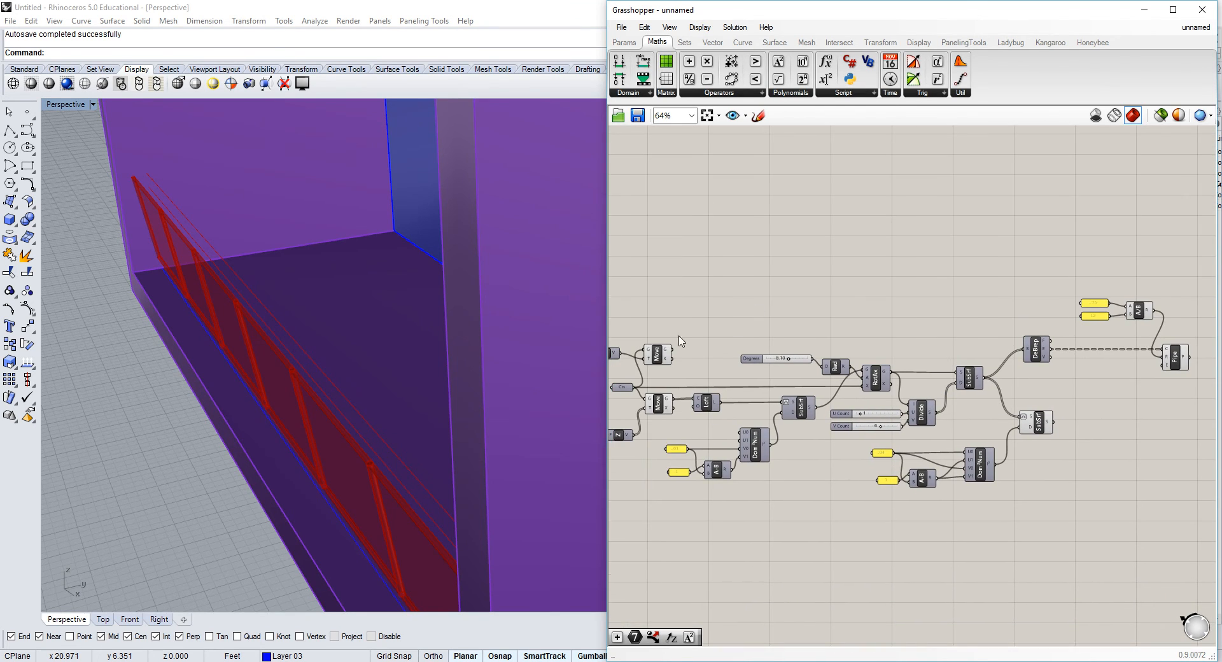
left_click_drag(673, 350, 1025, 349)
right_click_drag(401, 356, 423, 356)
left_click(927, 277)
key("ctrl+z")
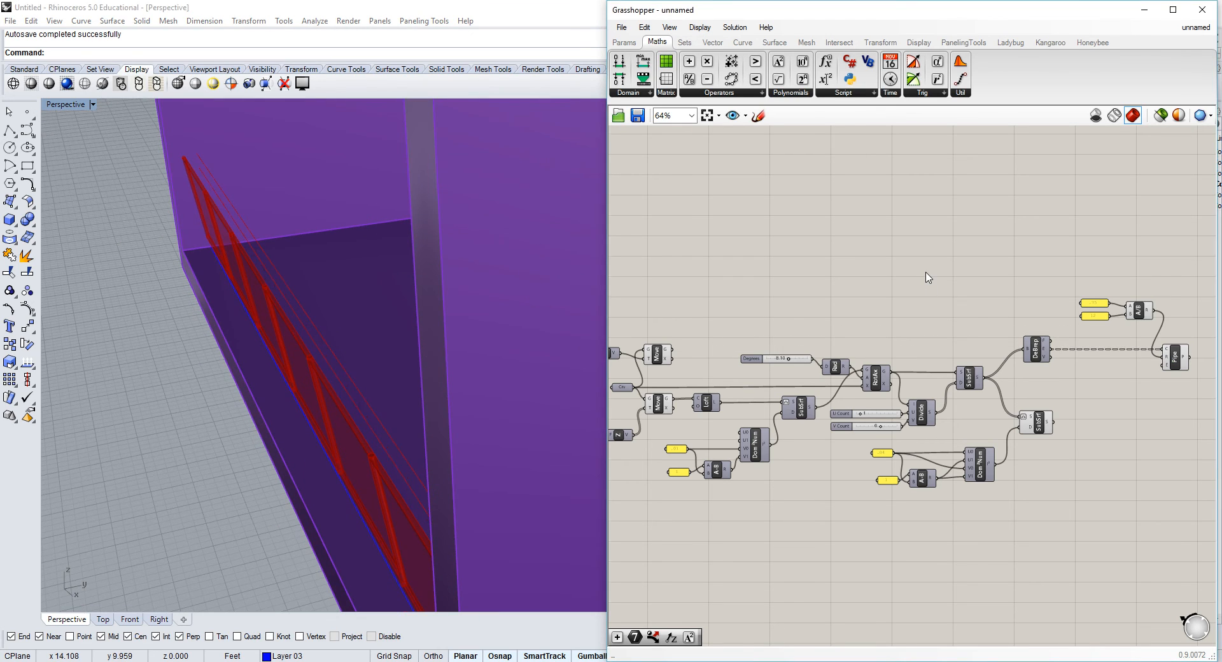
Duplicate the Pipe component above the original, keeping its curve and radius connections.
right_click_drag(1134, 309, 1106, 313)
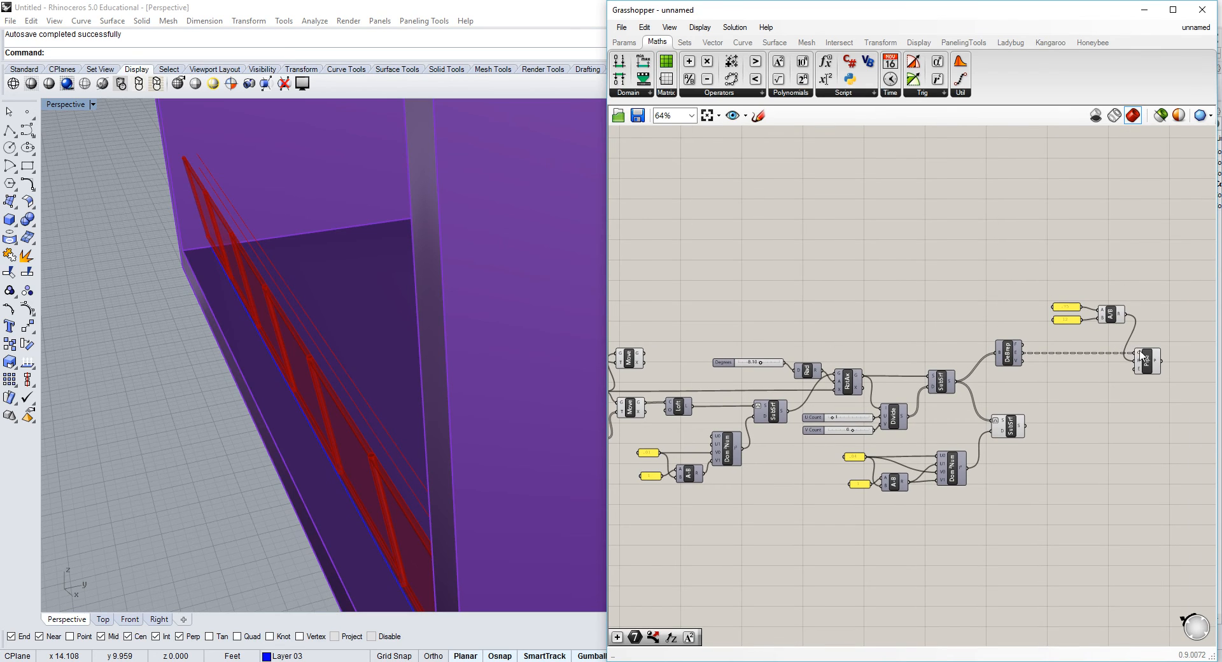
left_click(1143, 356)
left_click_drag(1152, 369, 1154, 271, "alt")
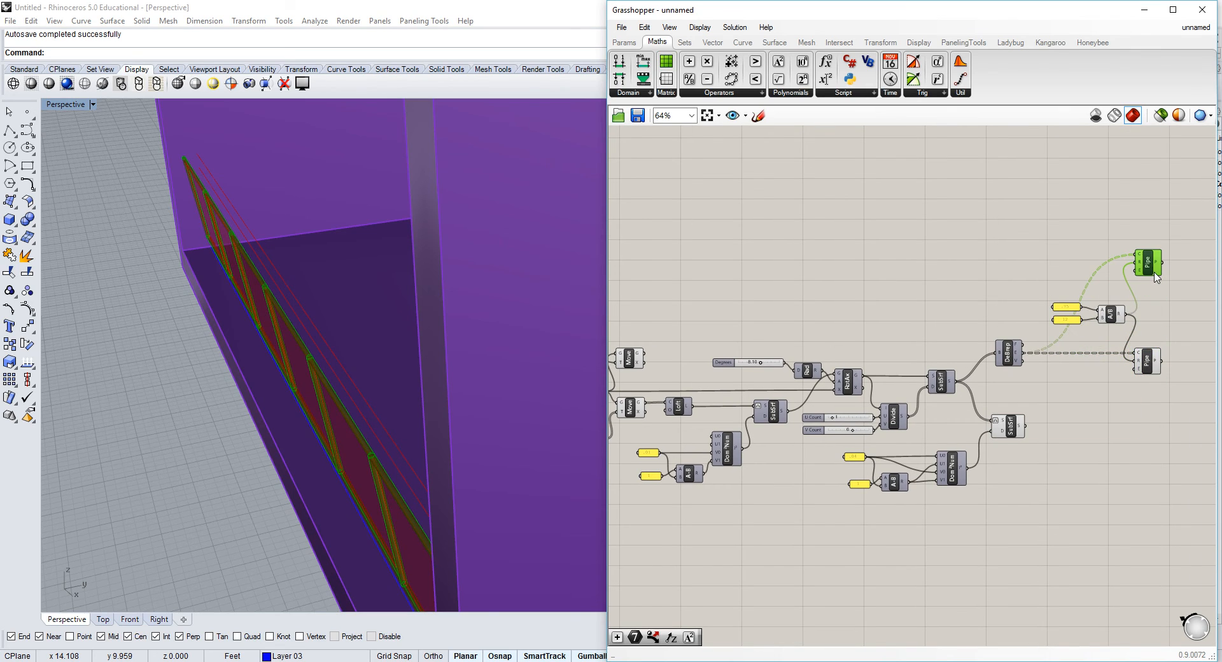
Replace the duplicated Pipe's curve input with the upper Move's geometry output and inspect the piped rail.
left_click(755, 310)
mouse_move(753, 305)
right_mouse_down()
mouse_move(792, 299)
mouse_move(759, 314)
right_mouse_up()
scroll(815, 292, "down", 1)
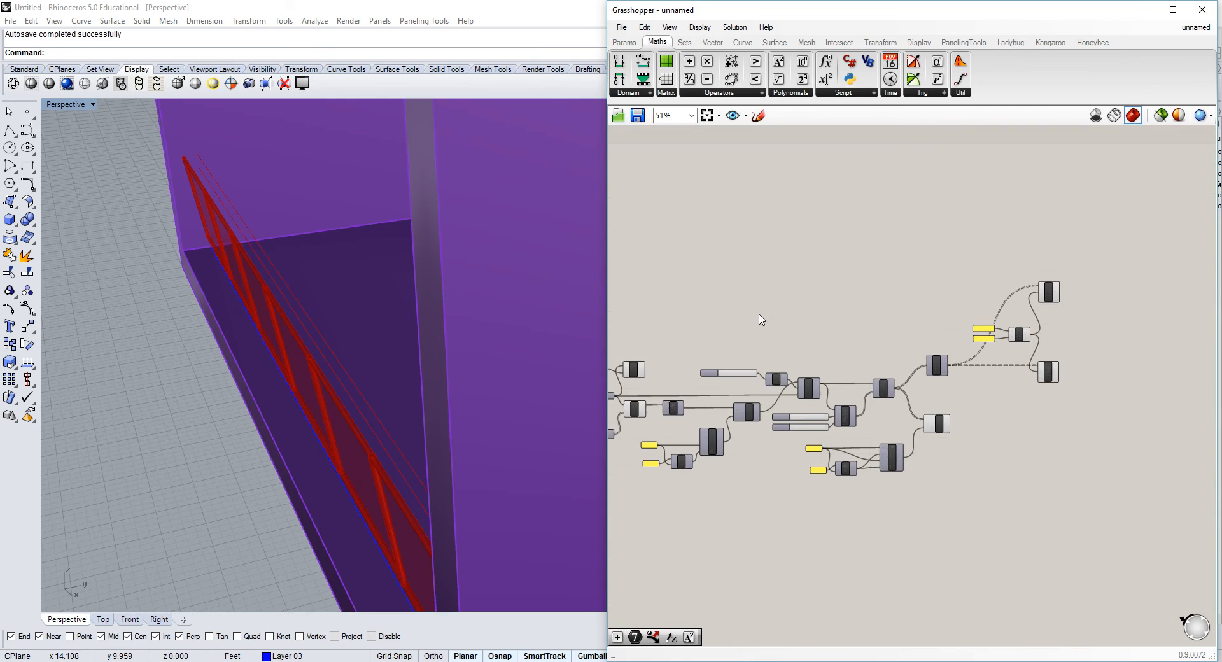
scroll(683, 325, "up", 1)
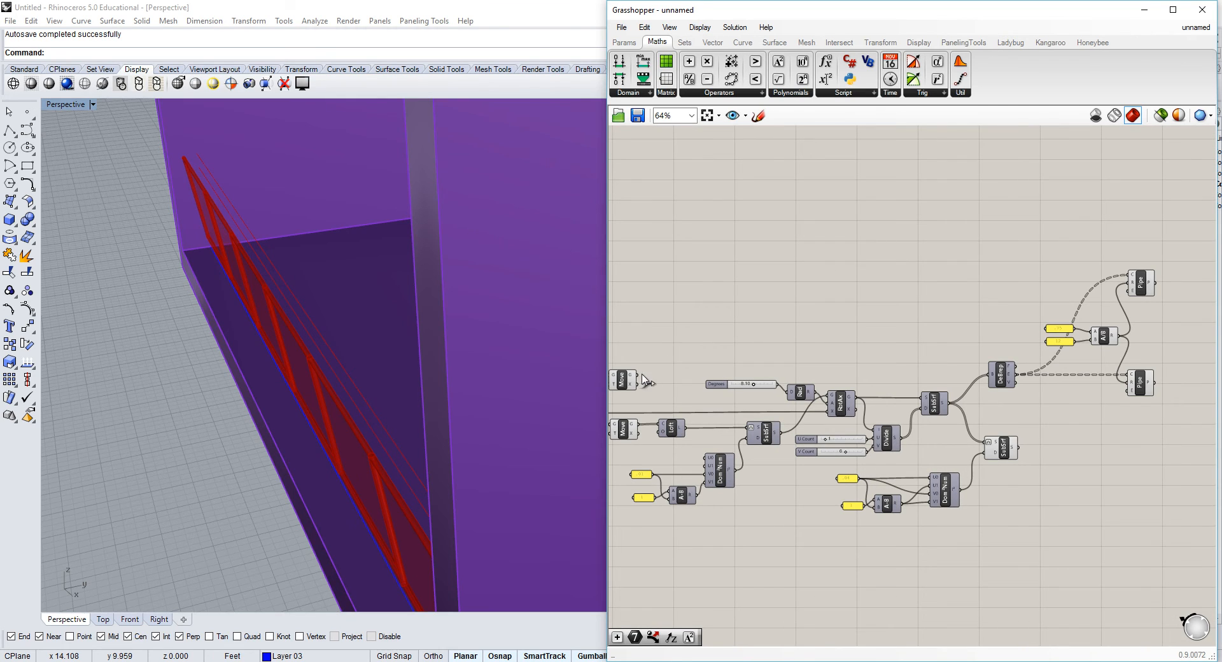
left_click_drag(637, 375, 1130, 275)
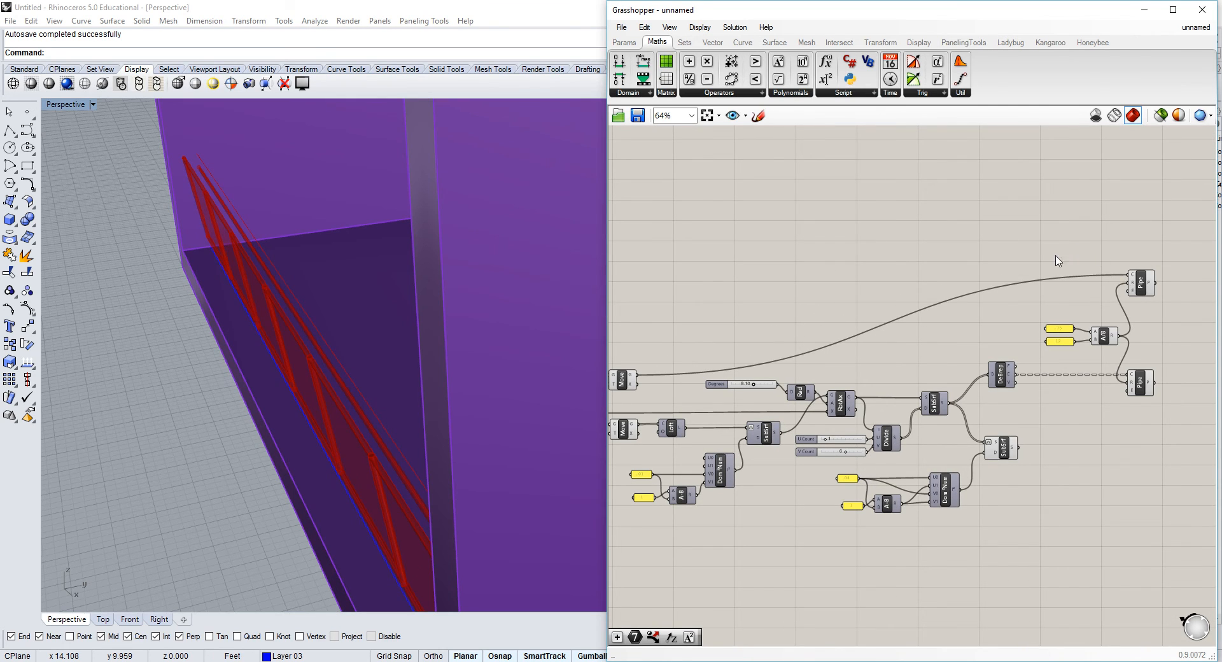
right_click_drag(327, 291, 350, 306)
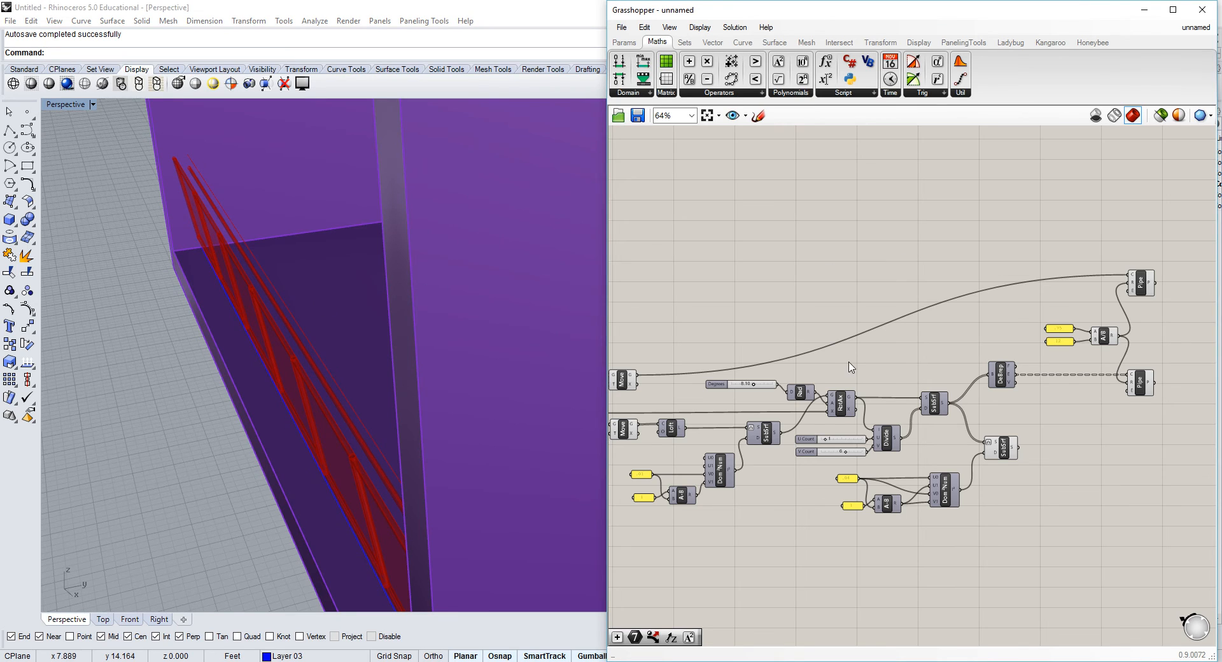
Try the Degrees slider at 0.00, set it to 7.78, and inspect the panel frame against the new rail.
right_click_drag(850, 362, 1009, 310)
scroll(893, 294, "up", 4)
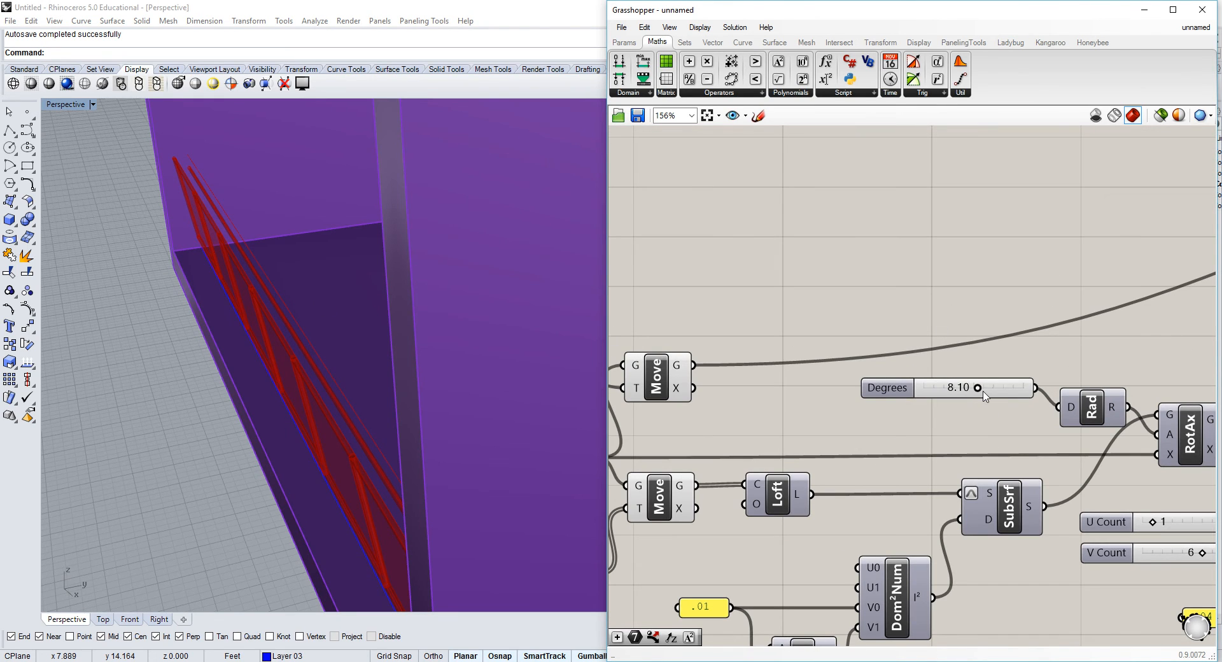
left_click_drag(978, 387, 887, 398)
right_click_drag(322, 370, 454, 347)
scroll(462, 488, "up", 2)
scroll(462, 488, "up", 3)
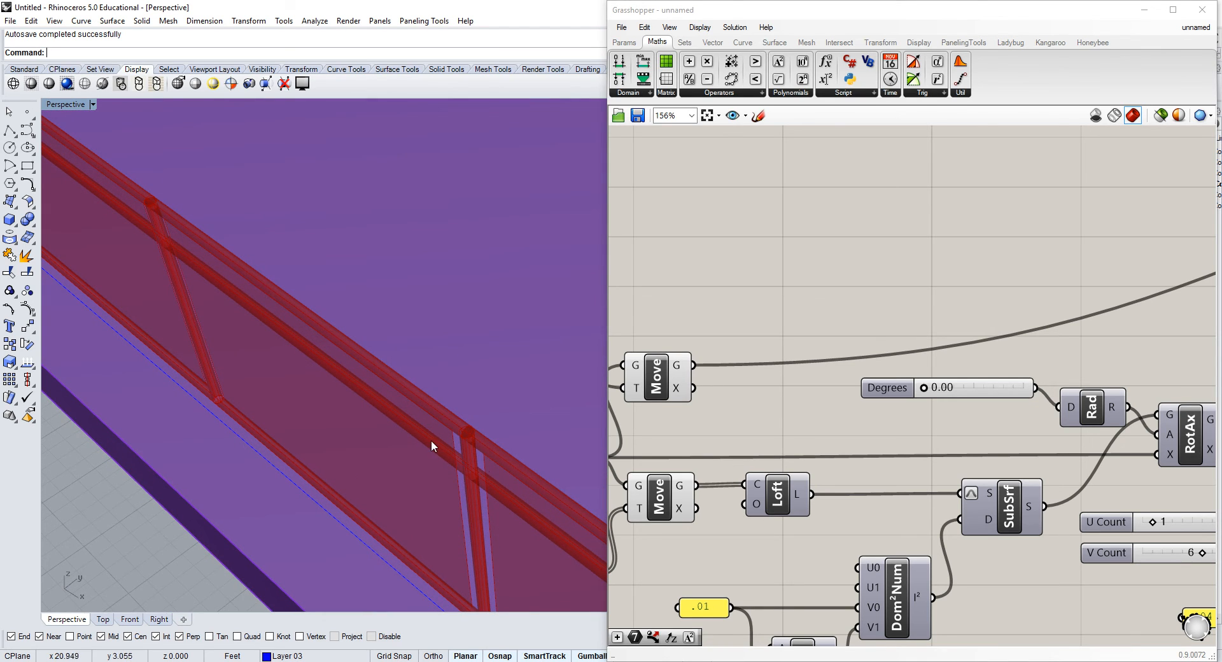
left_click_drag(924, 388, 975, 389)
right_click_drag(456, 401, 372, 299)
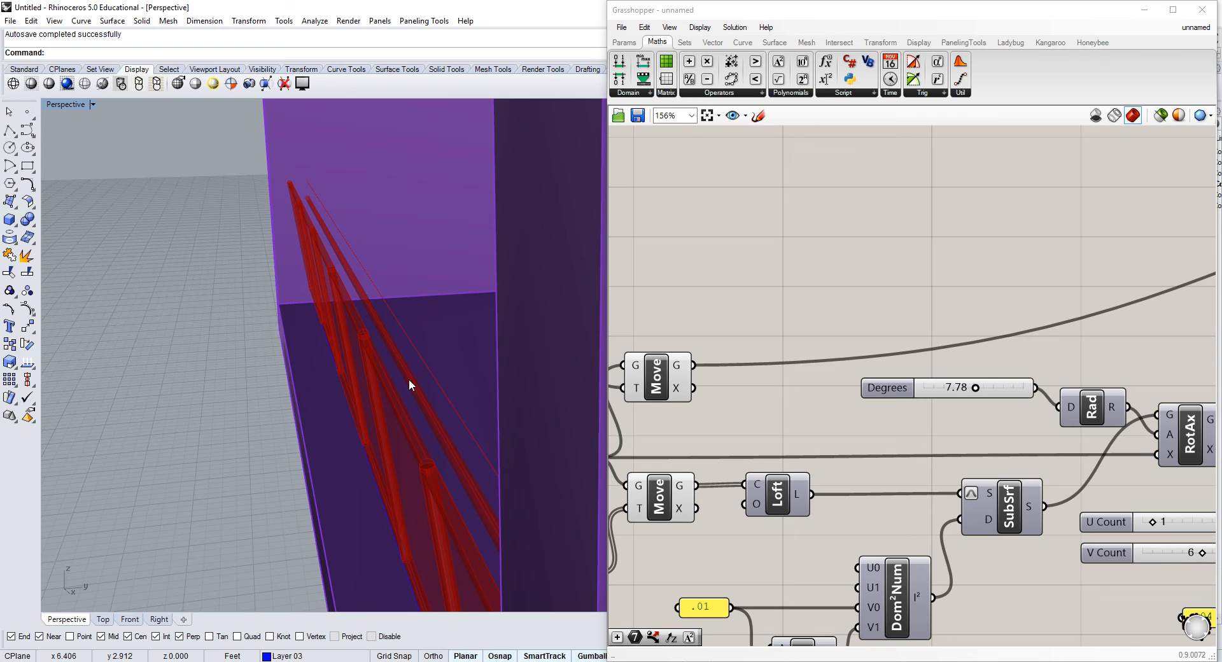
scroll(827, 281, "down", 4)
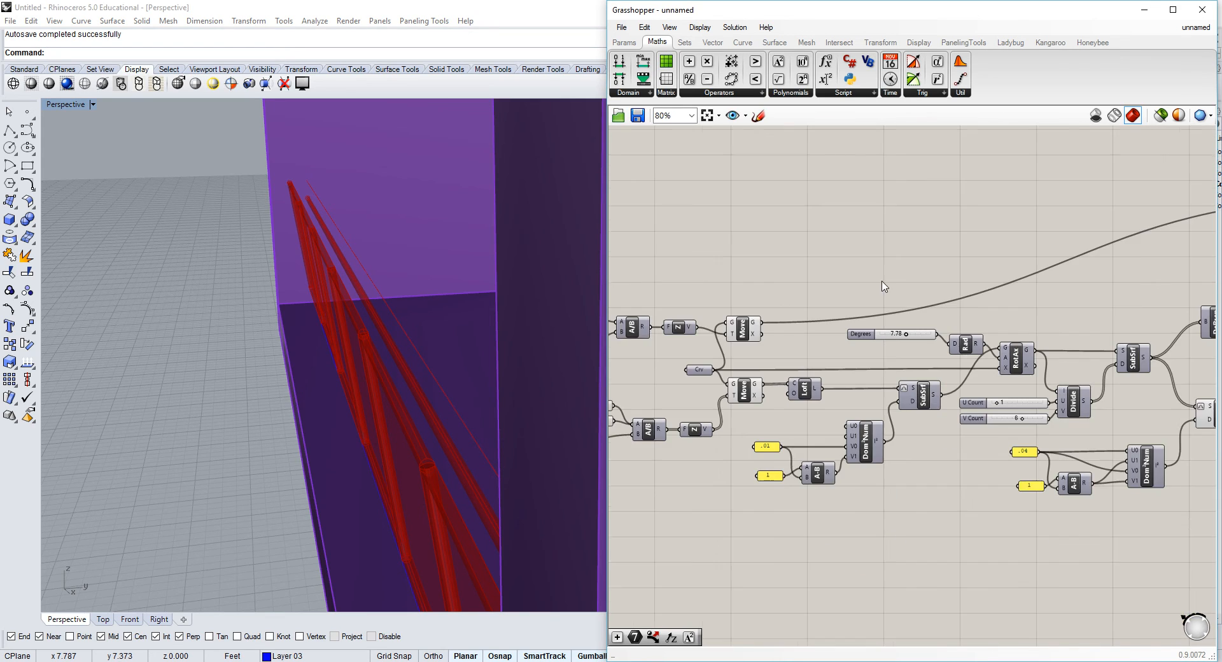
scroll(812, 351, "down", 4)
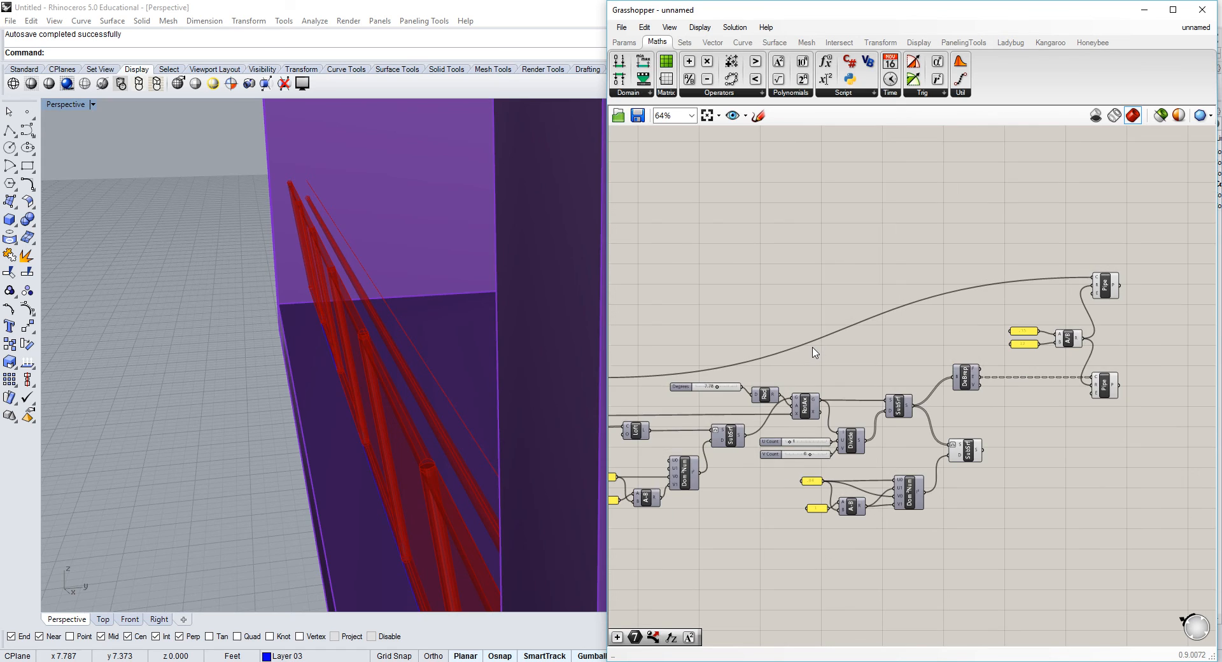
right_click_drag(742, 323, 860, 326)
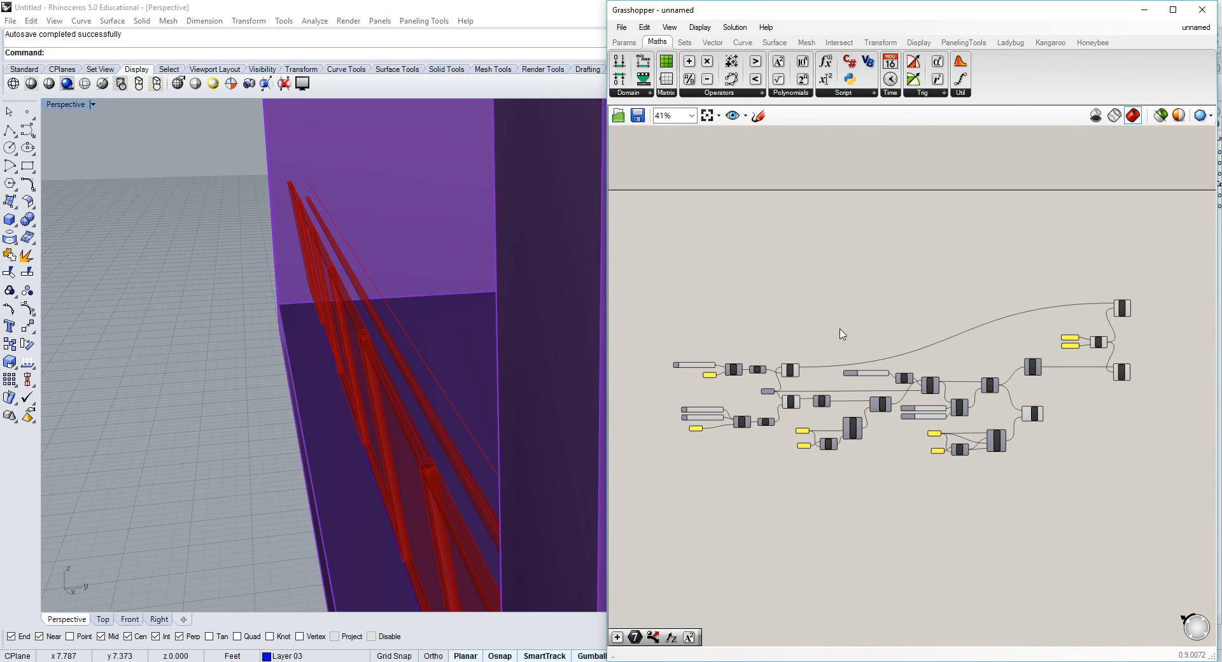
scroll(856, 333, "up", 1)
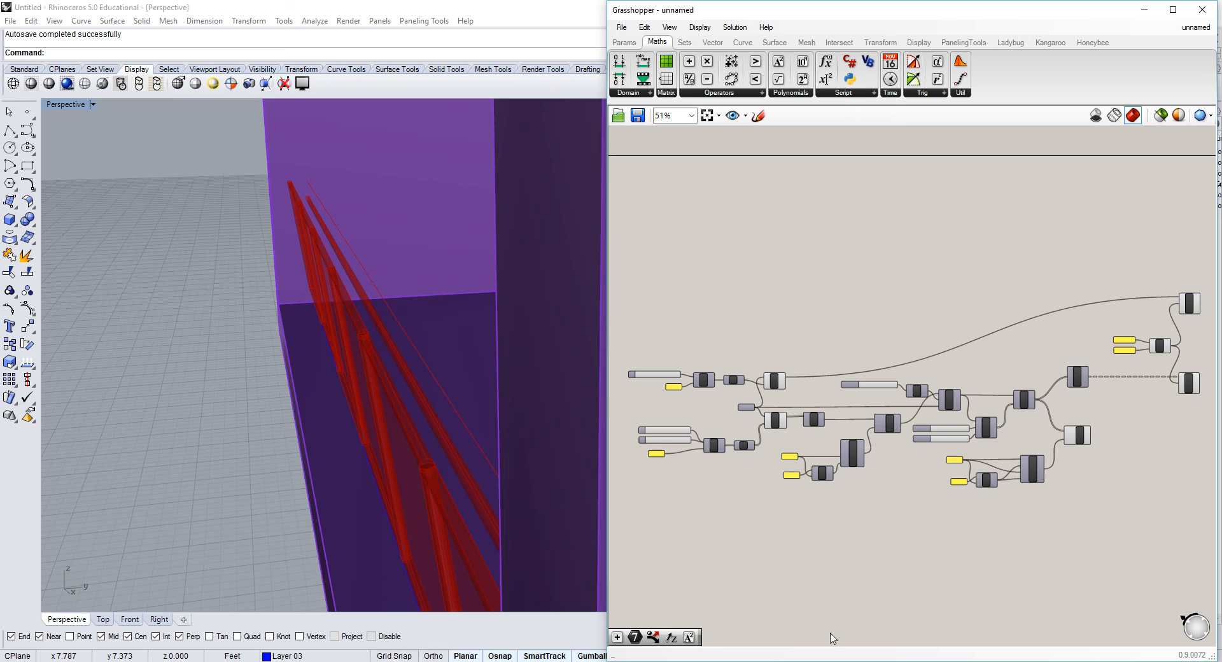
Switch to the Bridge Assembly Complete definition and look over its grouped components and the bridge model.
left_click(919, 628)
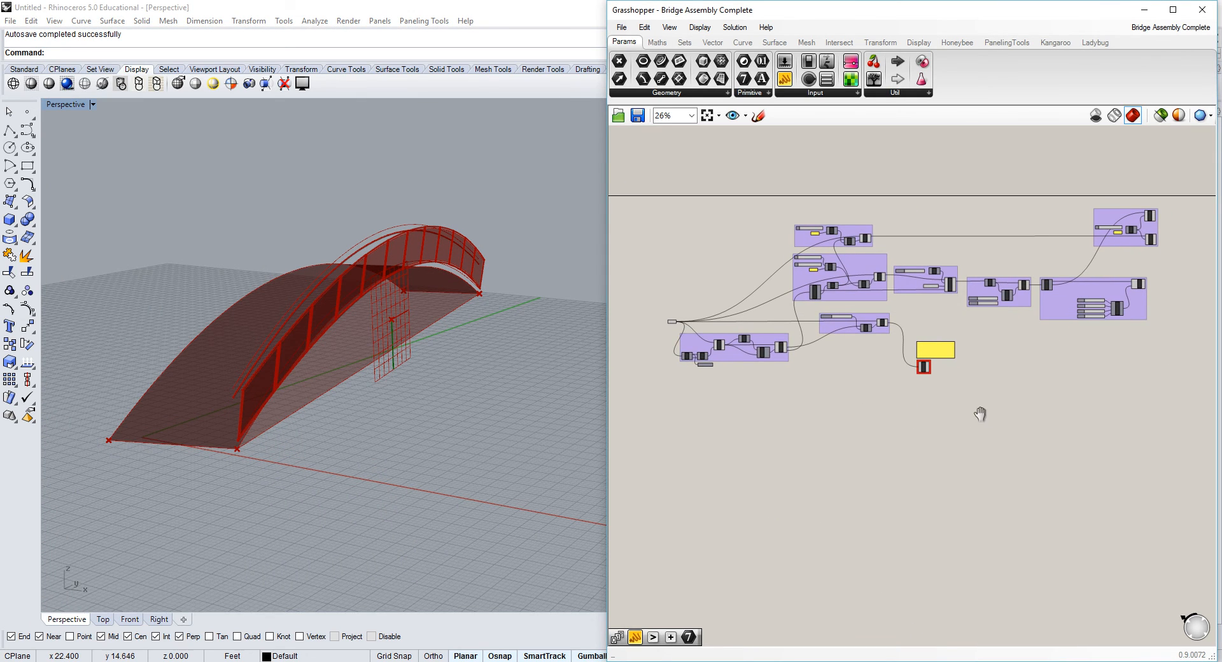
right_click_drag(981, 415, 969, 427)
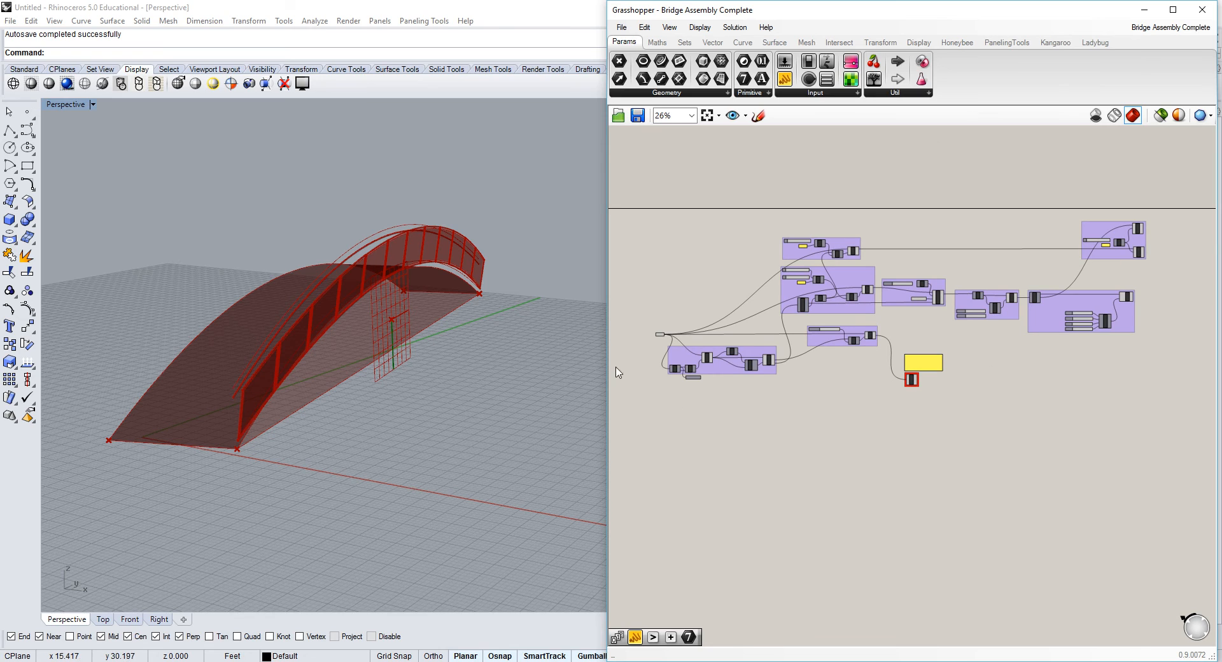
scroll(972, 378, "down", 2)
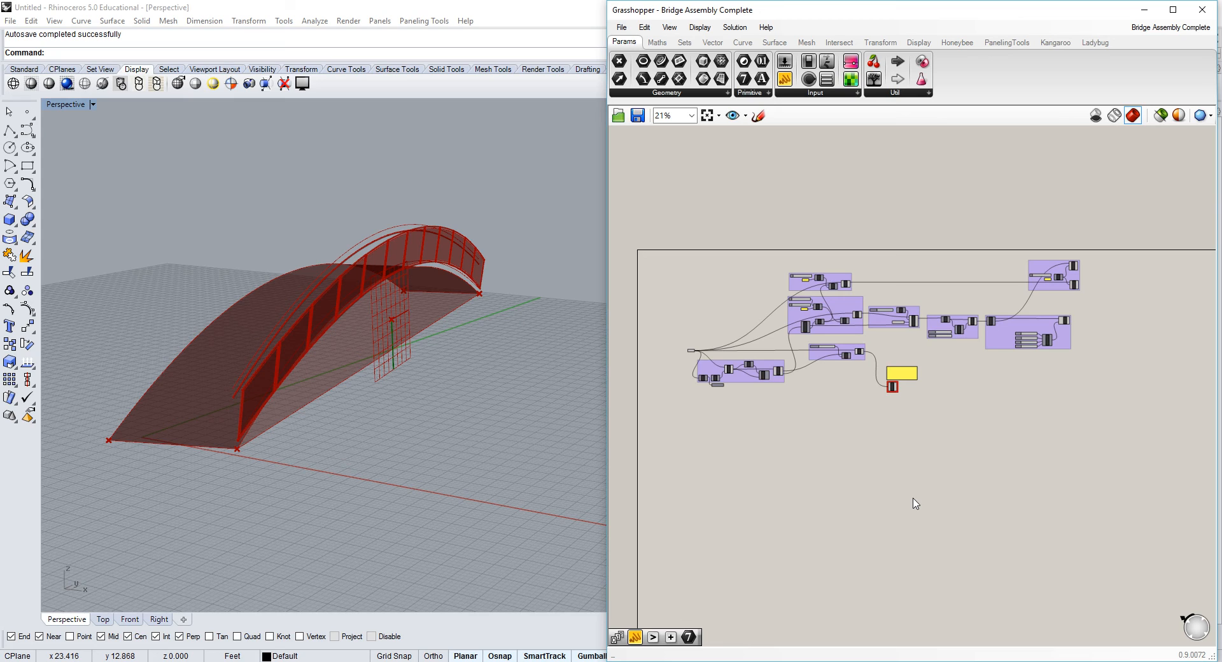
scroll(915, 498, "down", 3)
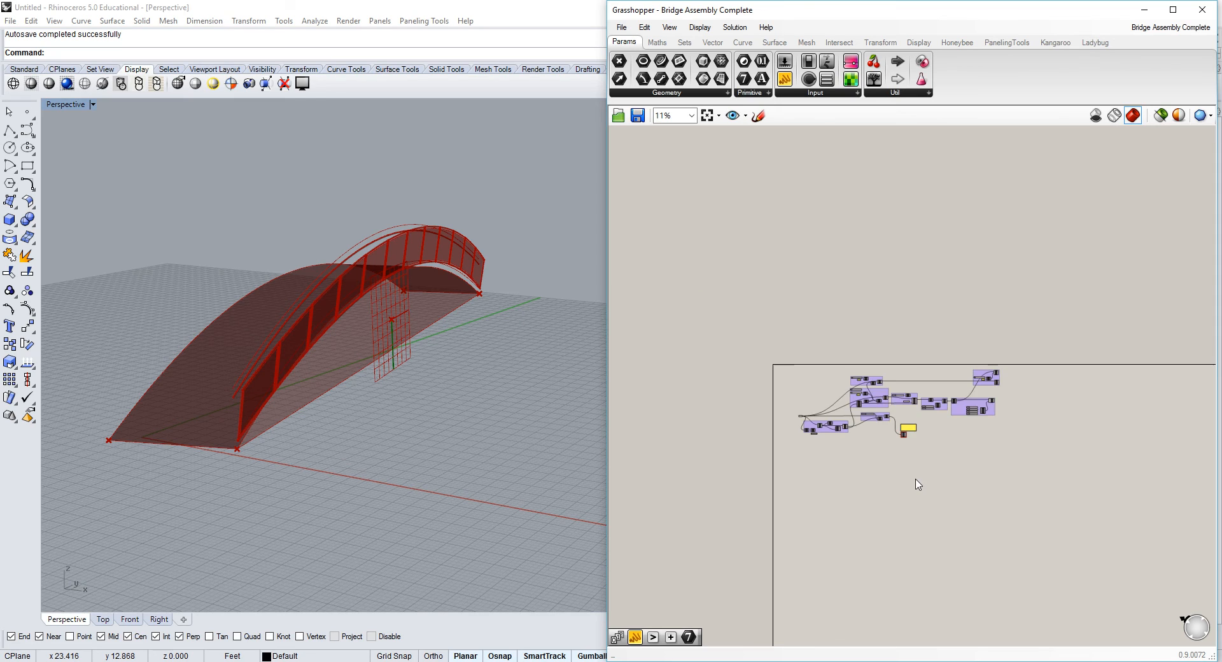
Read the yellow task note above the red-grouped Deconstruct Brep component.
right_click_drag(917, 481, 845, 181)
scroll(851, 193, "up", 5)
scroll(883, 247, "up", 2)
right_click_drag(883, 247, 868, 412)
scroll(867, 412, "down", 1)
scroll(762, 196, "up", 4)
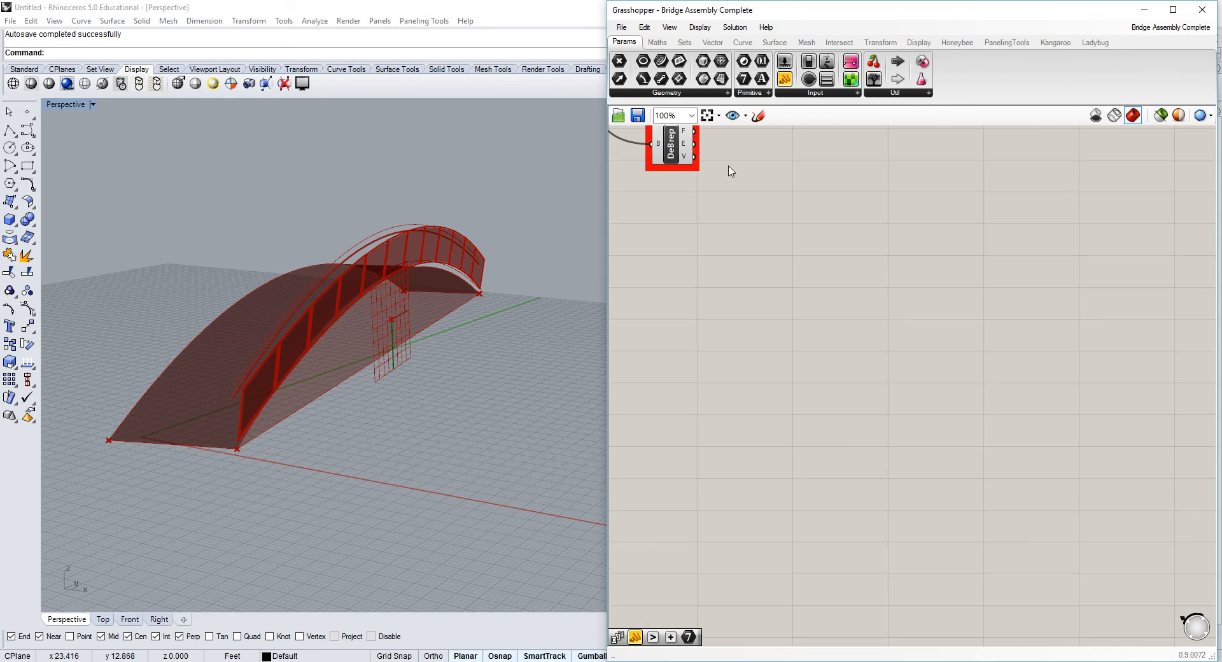
right_click_drag(728, 168, 772, 278)
scroll(720, 214, "up", 2)
scroll(711, 199, "up", 1)
right_click_drag(712, 198, 778, 275)
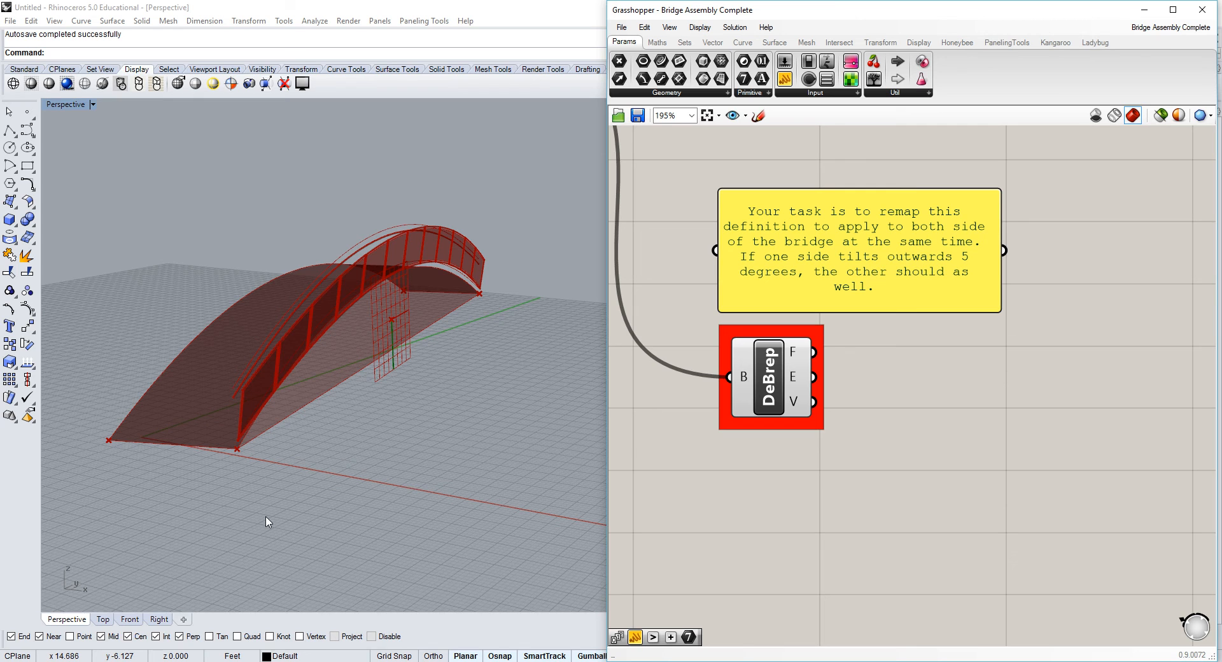
Inspect the bridge and its single tilted railing from several angles and select the arched base curve.
right_click_drag(158, 307, 438, 361)
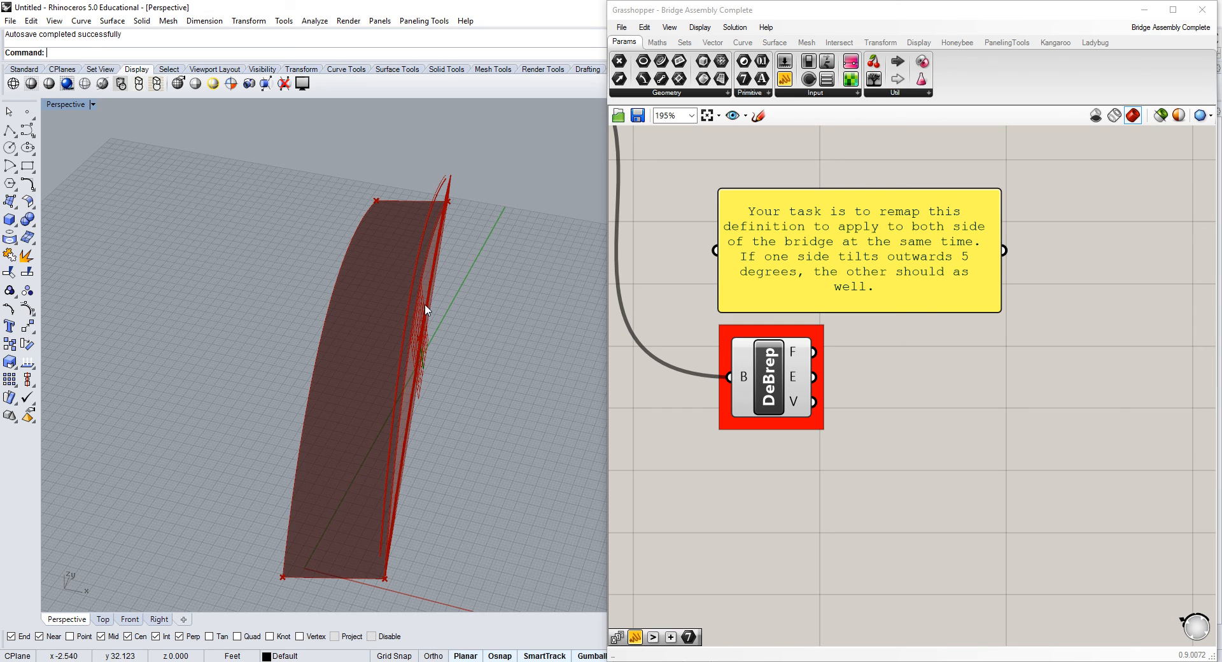
right_click_drag(425, 310, 395, 283)
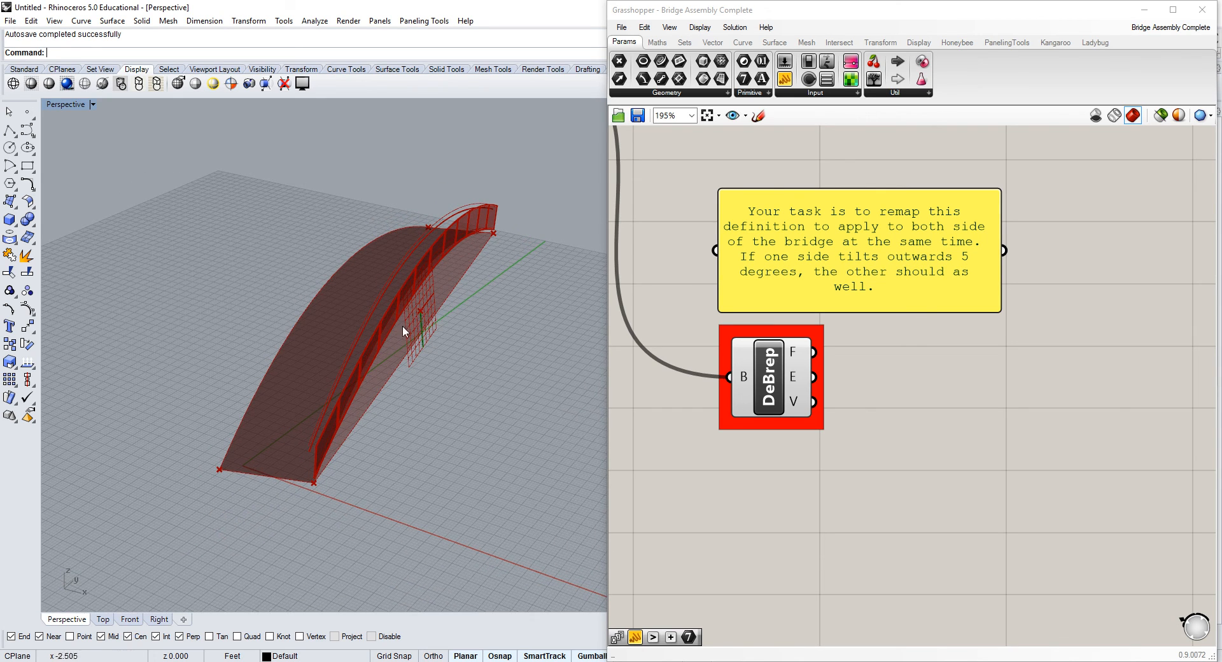
left_click(340, 422)
right_click_drag(464, 415, 399, 354)
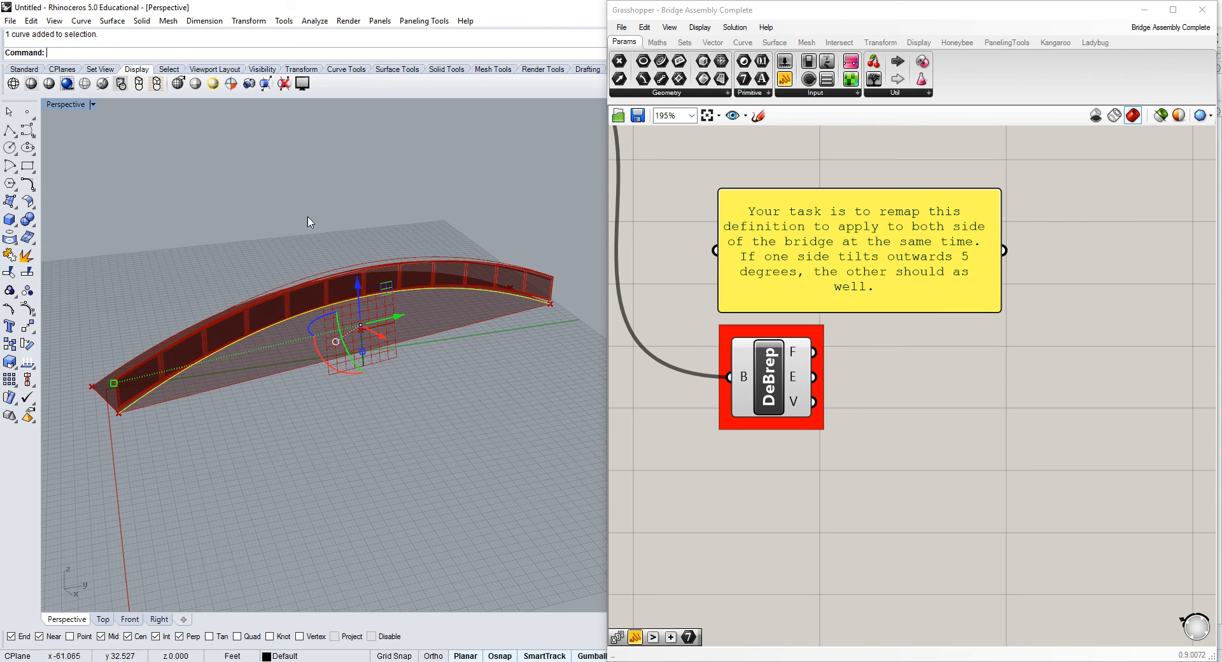
Disable the preview of every component in the Bridge Assembly Complete definition.
scroll(816, 368, "down", 15)
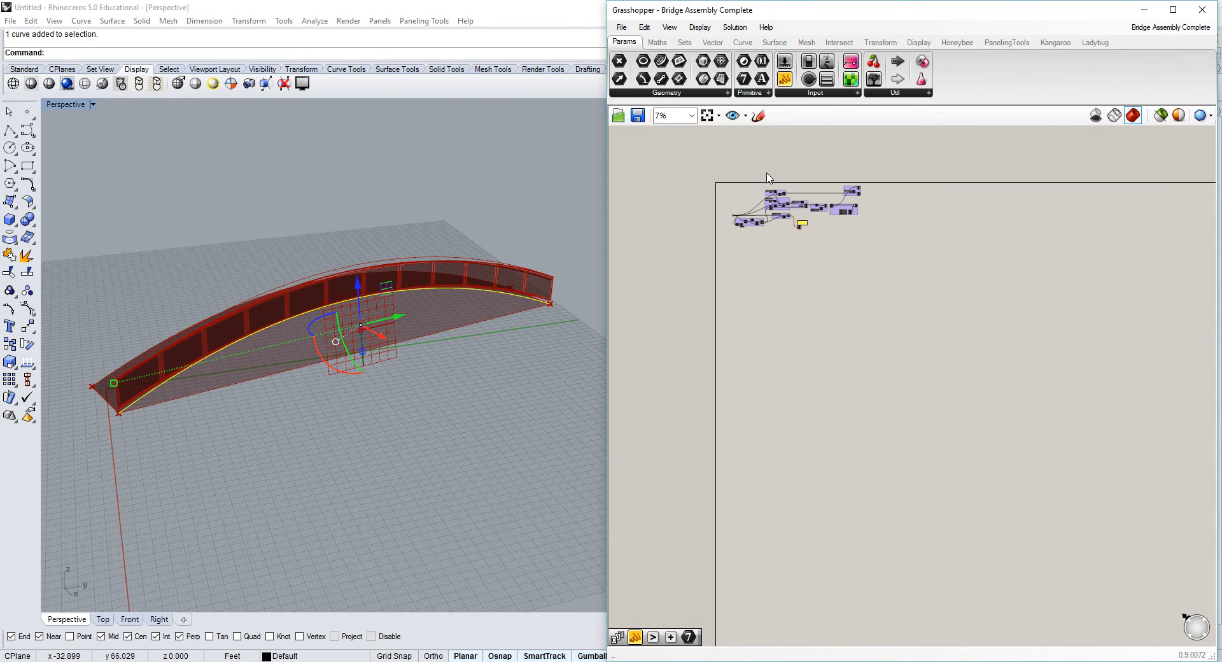
scroll(677, 174, "up", 2)
left_click_drag(659, 164, 1096, 401)
middle_click(973, 234)
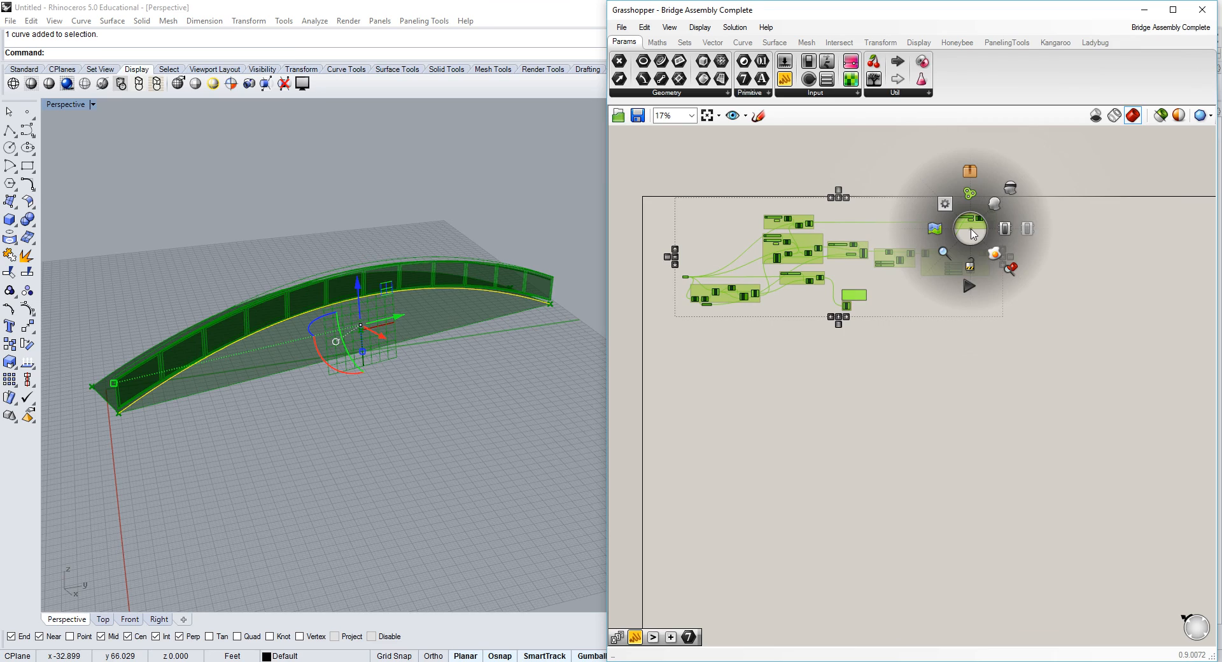
left_click(1009, 191)
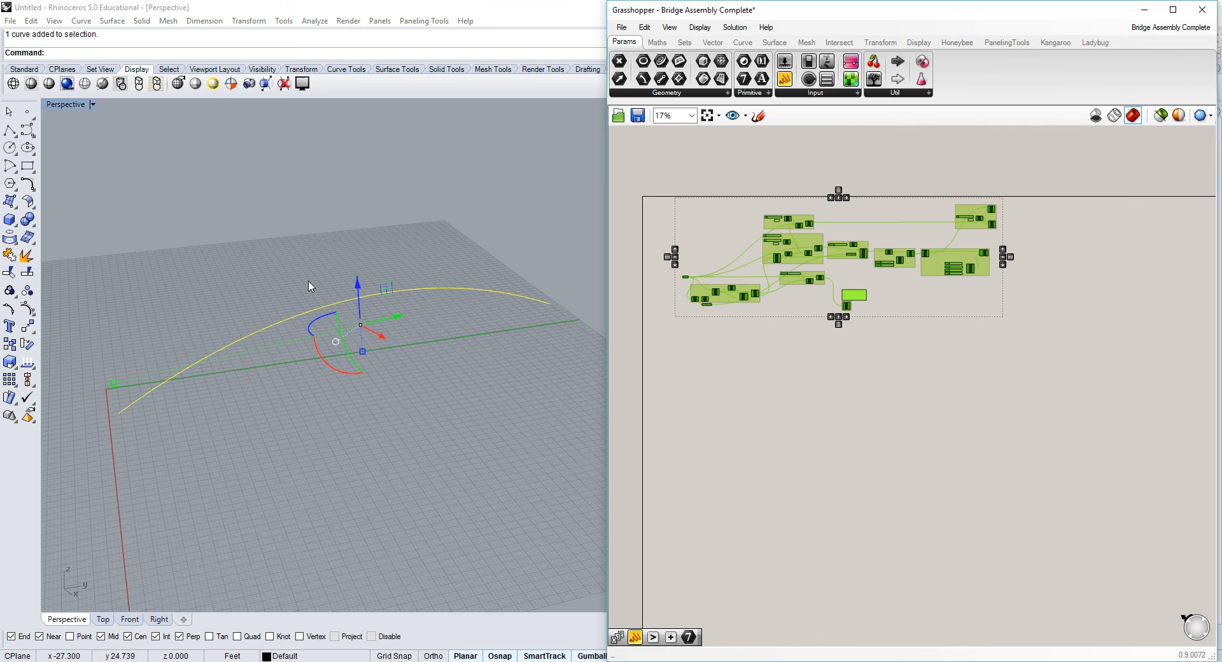
Undo the last gumball transform of the arched base curve, deselect it, and inspect it from several angles.
right_click_drag(308, 283, 414, 331)
key("ctrl+z")
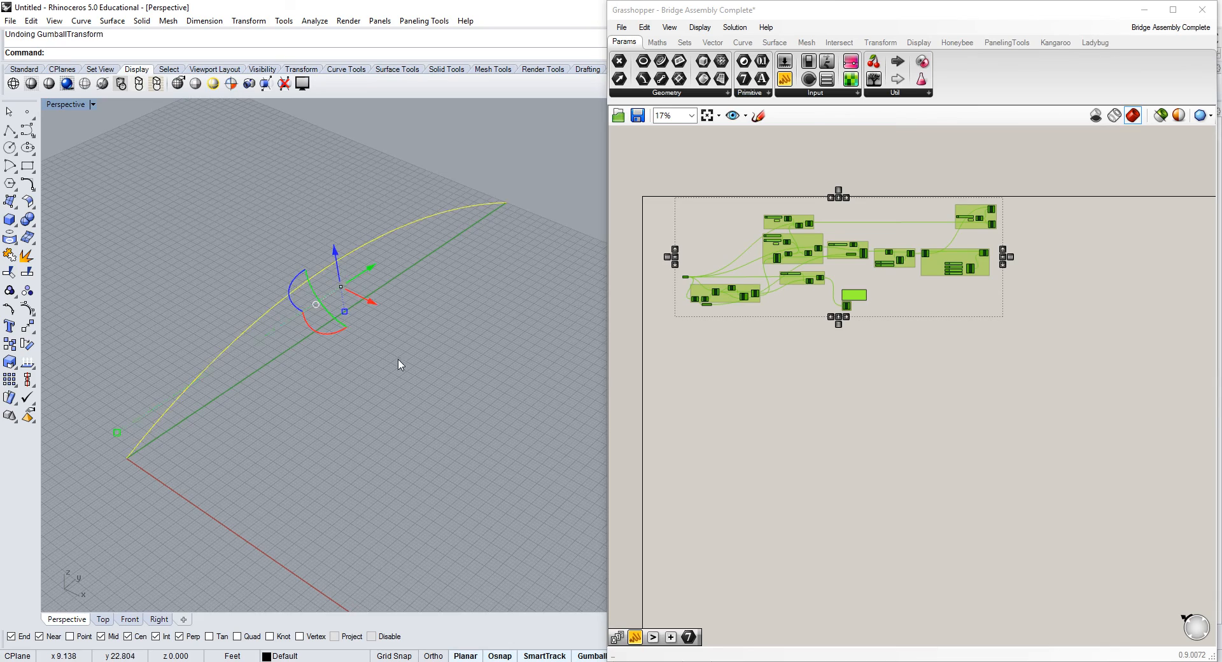
left_click(356, 387)
right_click_drag(331, 395, 308, 414)
right_click_drag(566, 251, 384, 316)
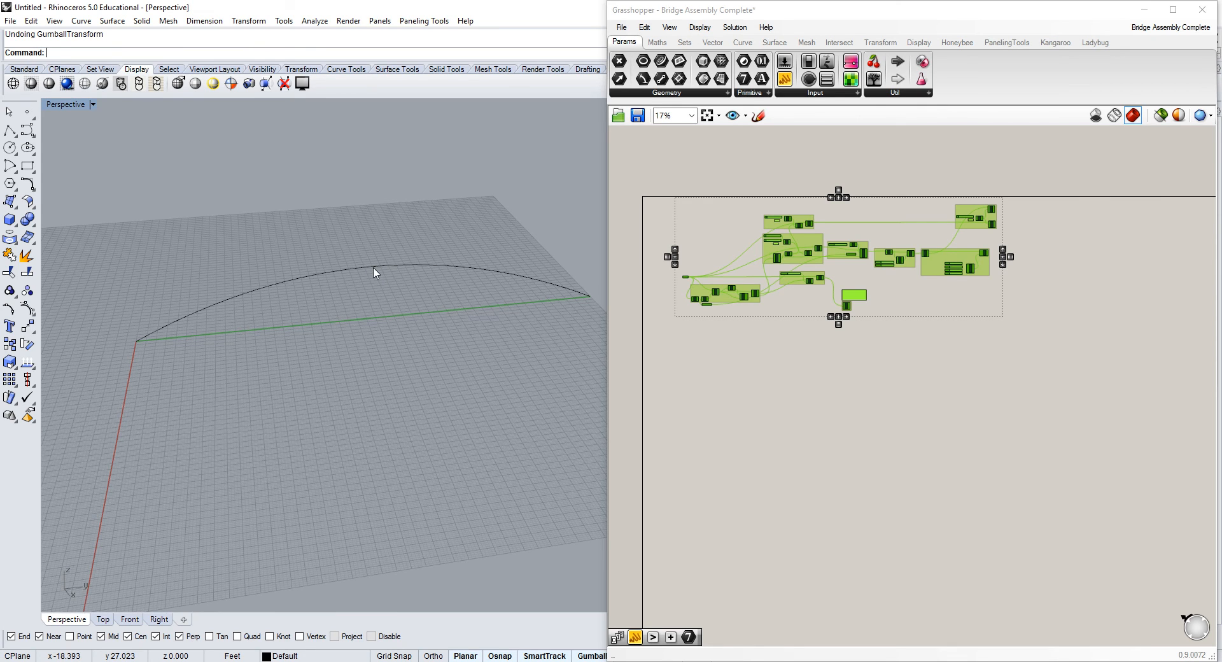
right_click_drag(374, 272, 389, 308)
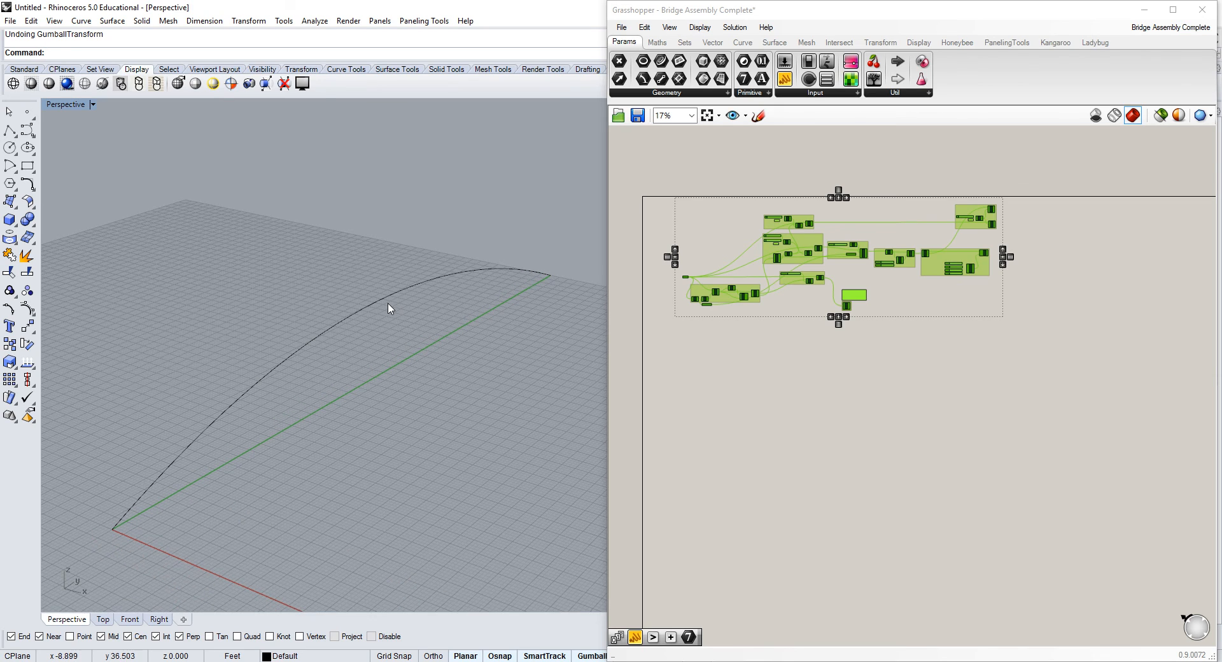
Enable the preview of the RuleSrf component and inspect the ruled surface under the arch.
left_click(770, 362)
right_click(721, 303)
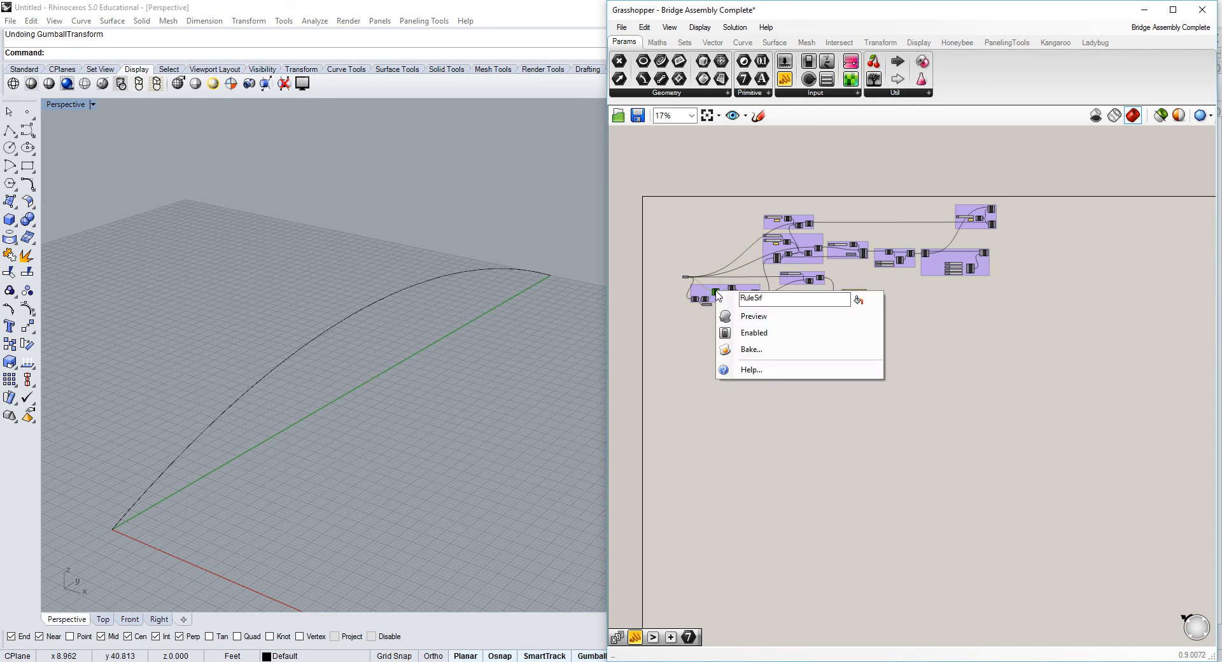
left_click(748, 316)
right_click_drag(491, 400, 468, 379)
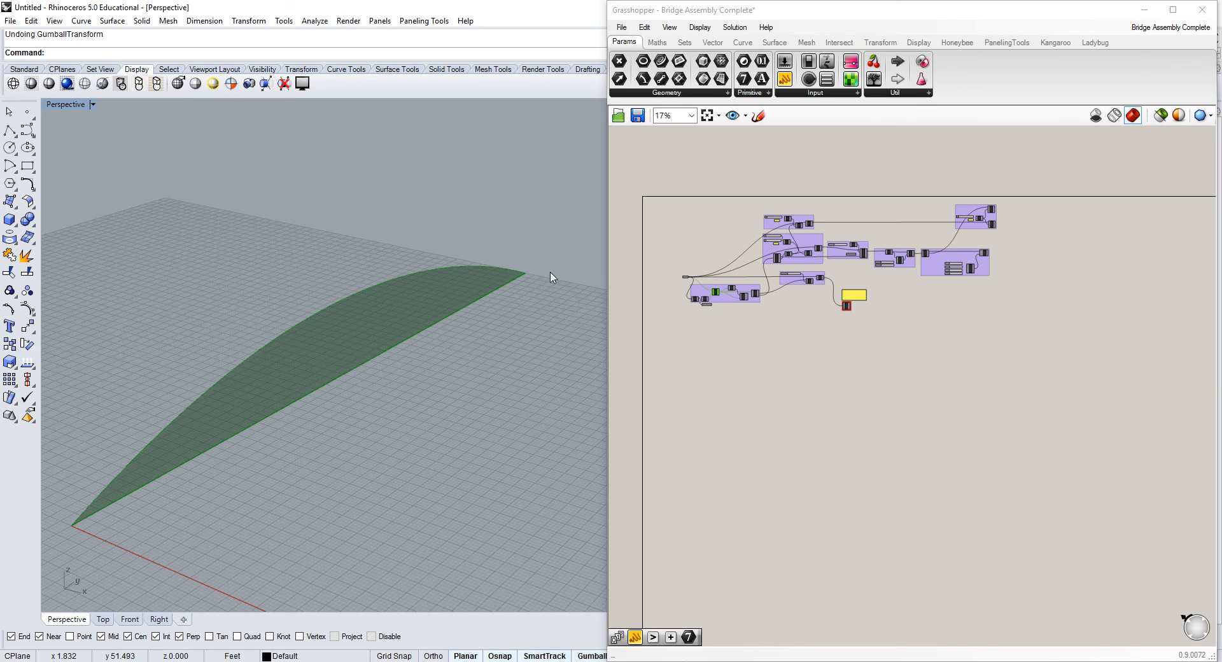
Enable the preview of the plane-producing component at the end of the ruled surface's group.
left_click(773, 332)
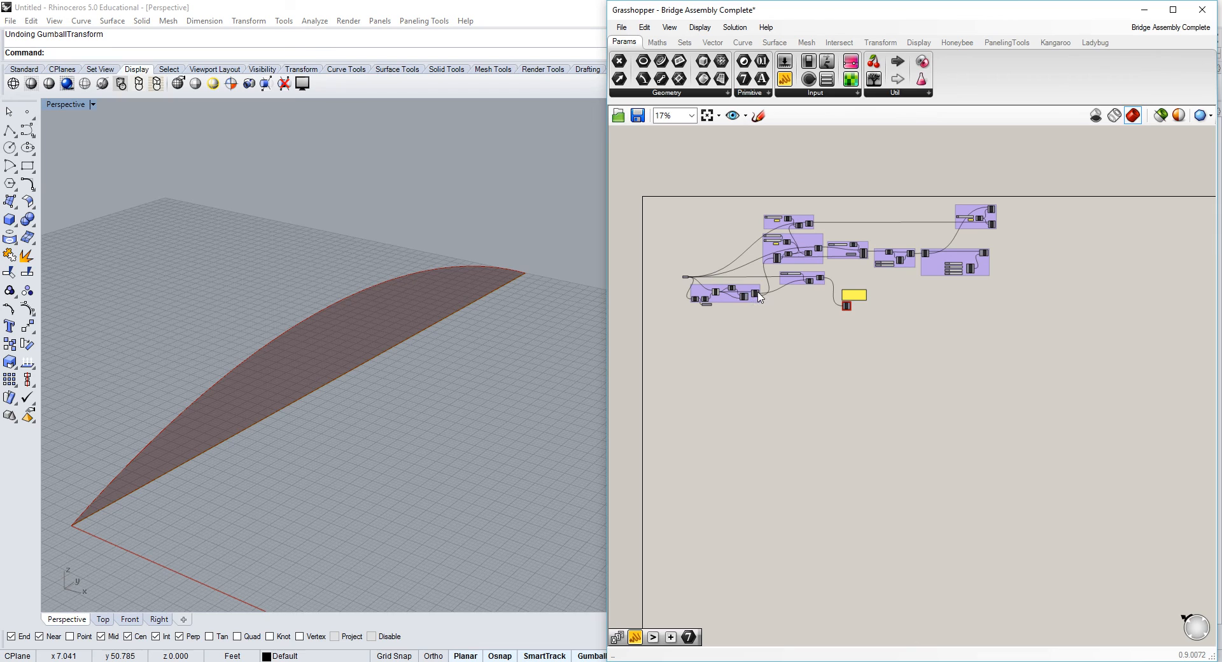
right_click(756, 294)
left_click(783, 324)
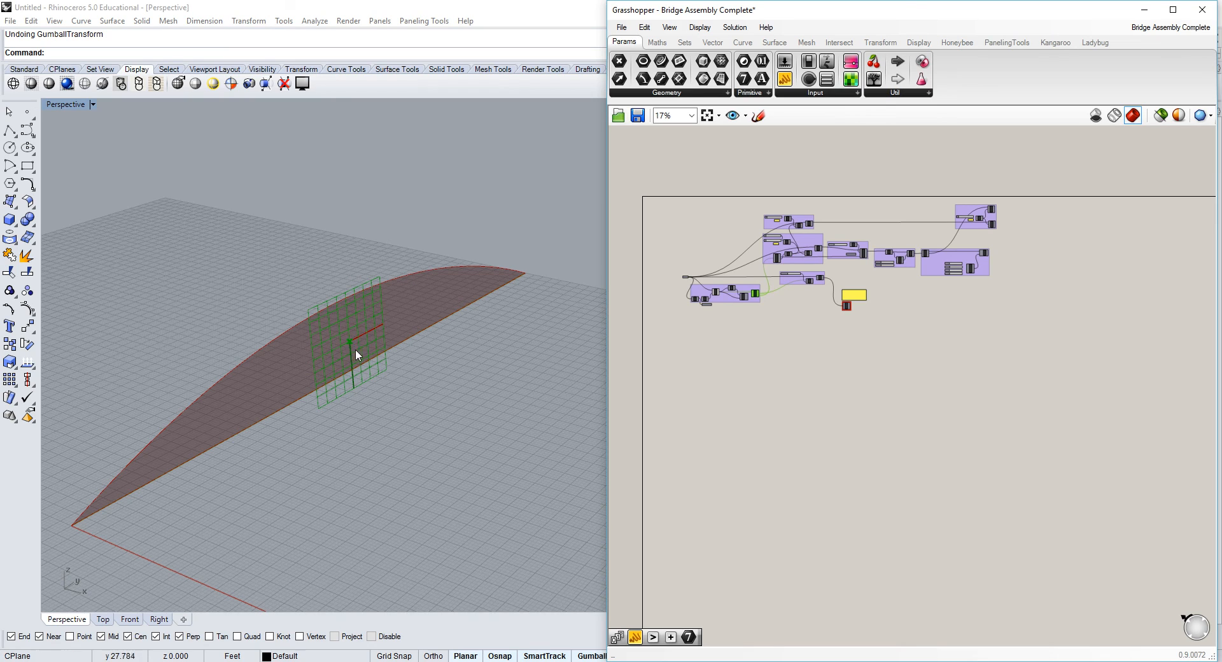
left_click(773, 344)
Enable the preview of the Extrude component and inspect the bridge deck it forms.
right_click(821, 279)
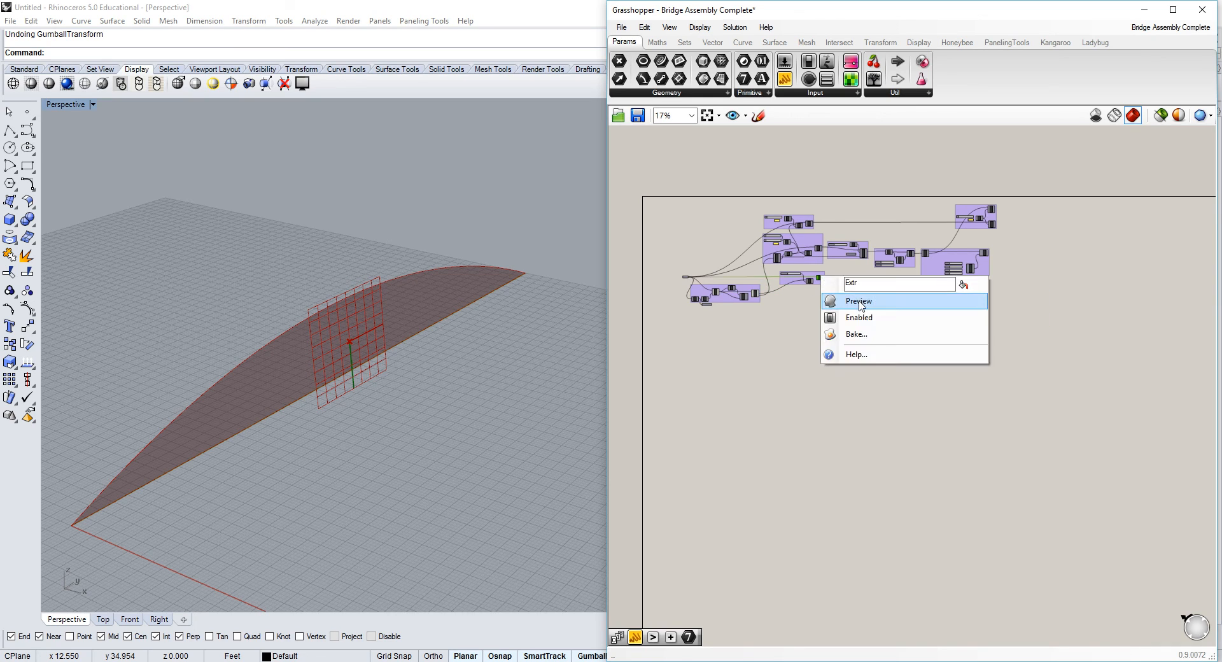
left_click(792, 292)
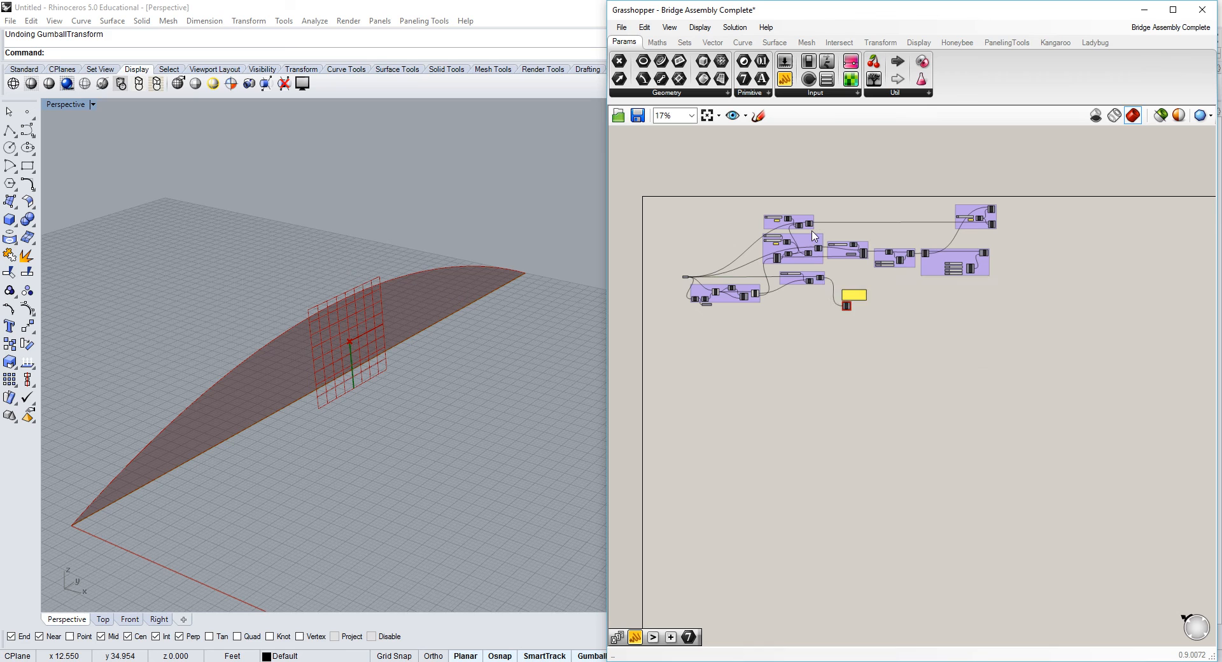
right_click(821, 278)
left_click(850, 308)
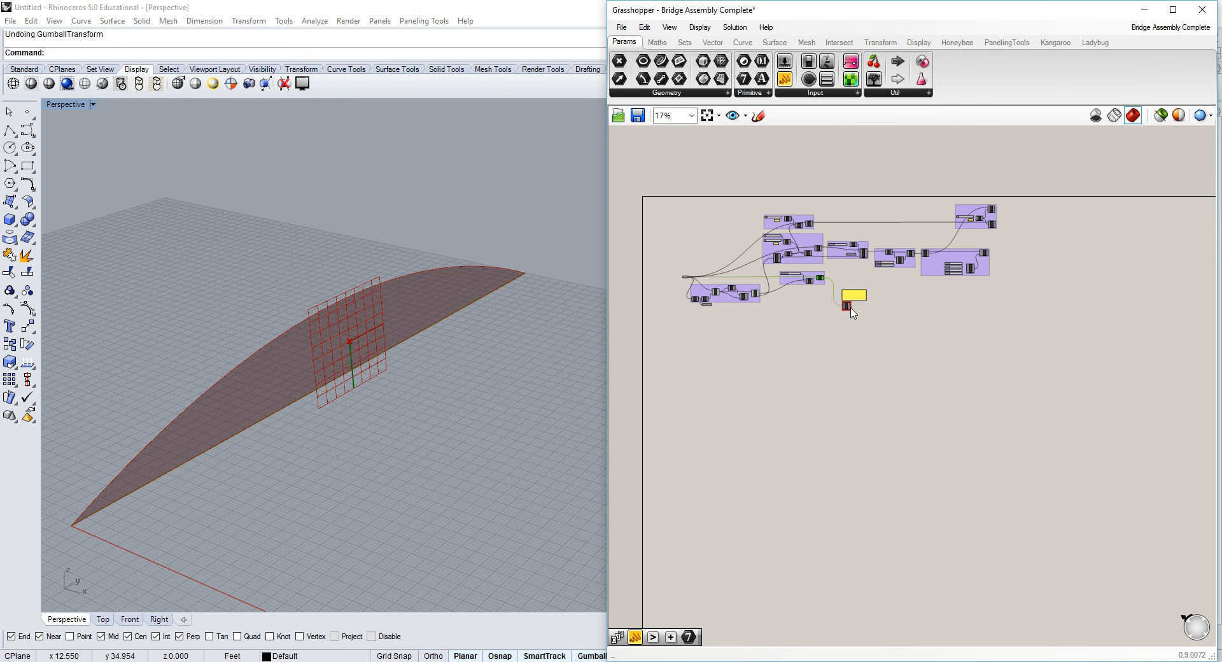
scroll(466, 353, "down", 2)
right_click_drag(353, 383, 387, 414)
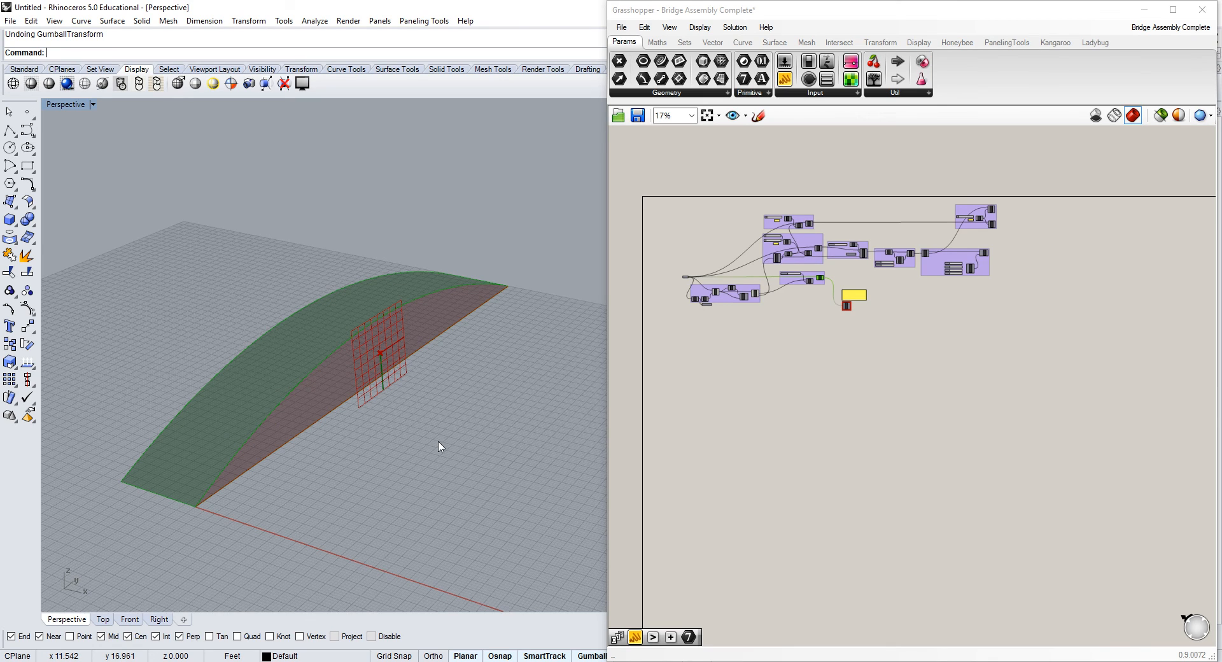
Redo the gumball transform of the arched base curve and inspect the bridge geometry around the origin.
key("ctrl+y")
right_click_drag(445, 430, 450, 413)
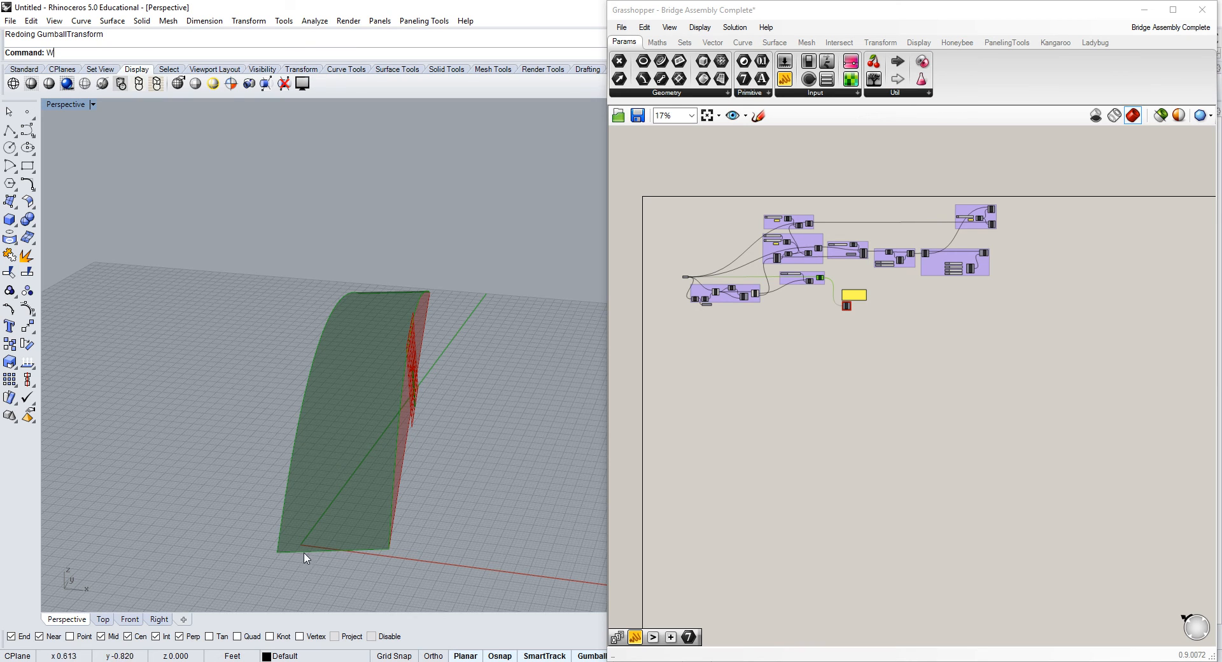
type("W")
right_click_drag(445, 485, 321, 268)
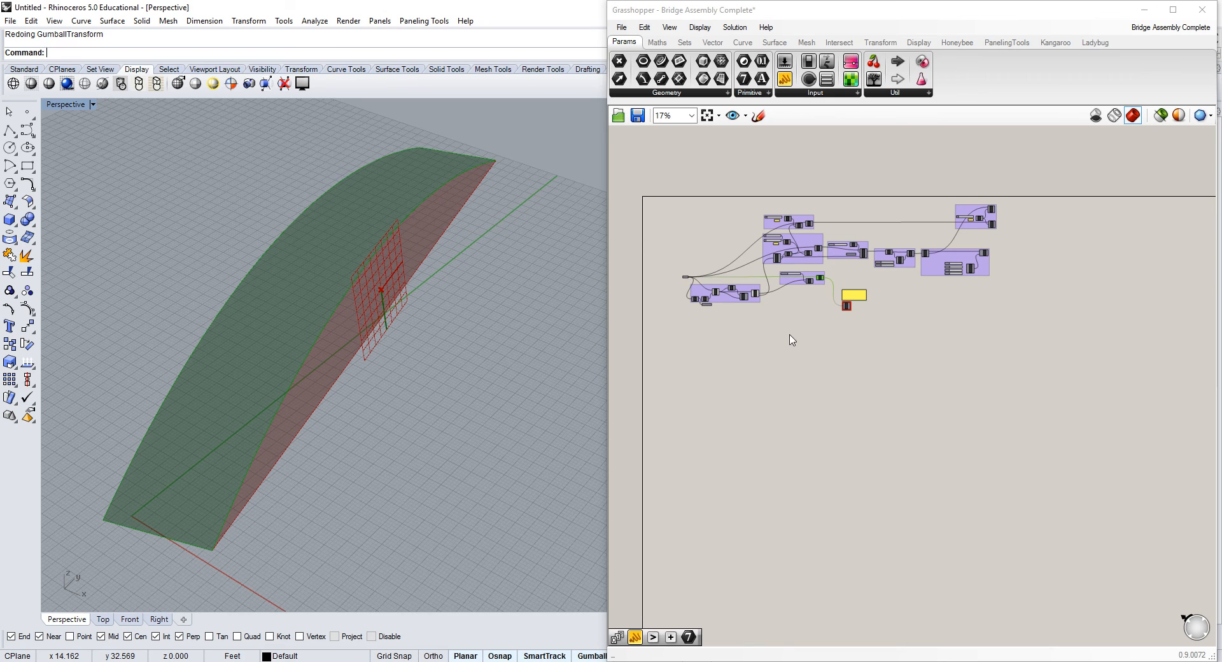
Highlight the plane-producing component and the Extrude component in turn to examine the geometry each one produces.
right_click_drag(817, 333, 815, 357)
scroll(812, 294, "up", 2)
scroll(811, 294, "down", 3)
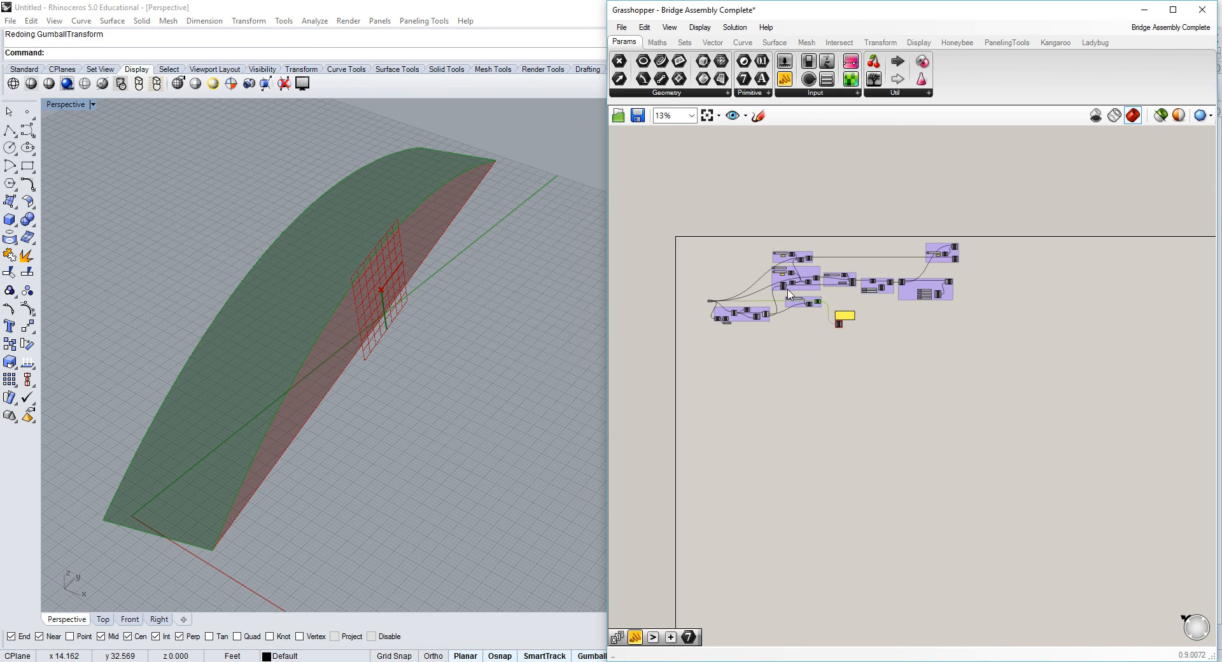
scroll(788, 294, "up", 2)
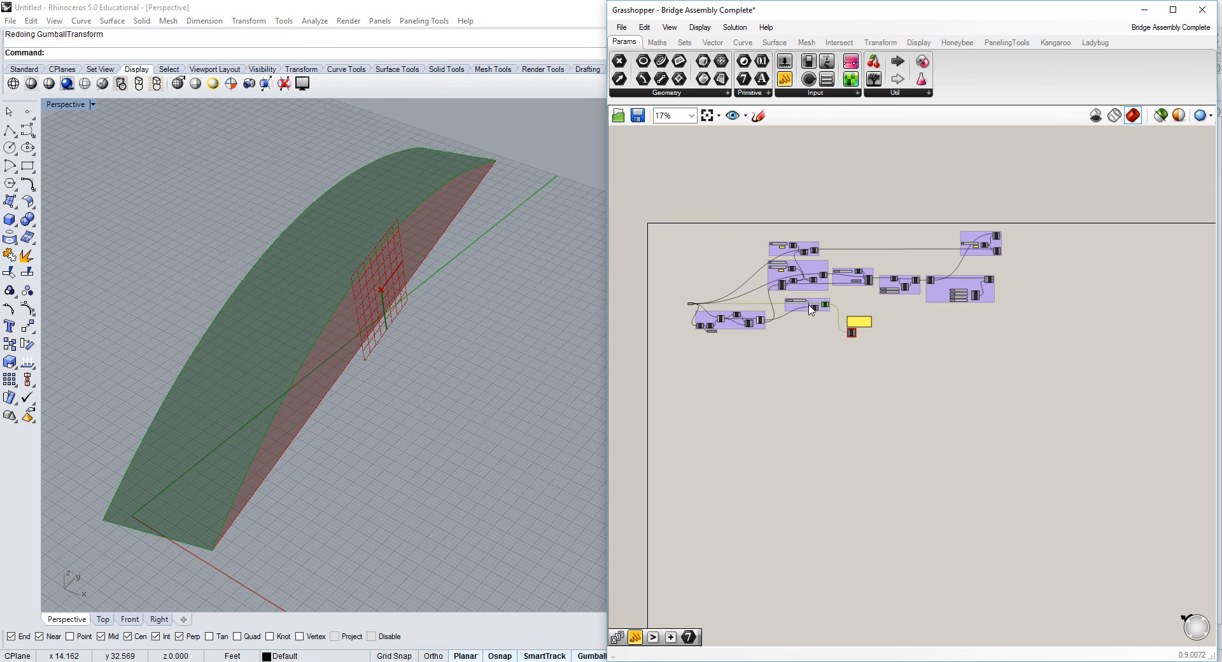
left_click(835, 348)
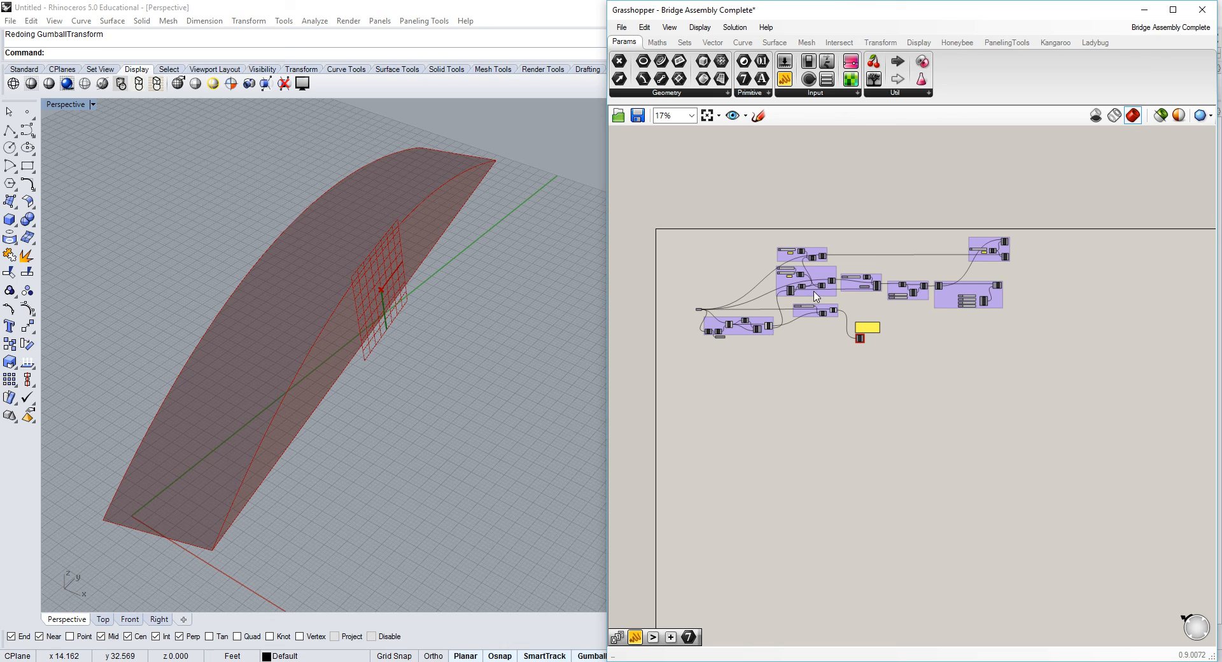
left_click(769, 326)
left_click(834, 312)
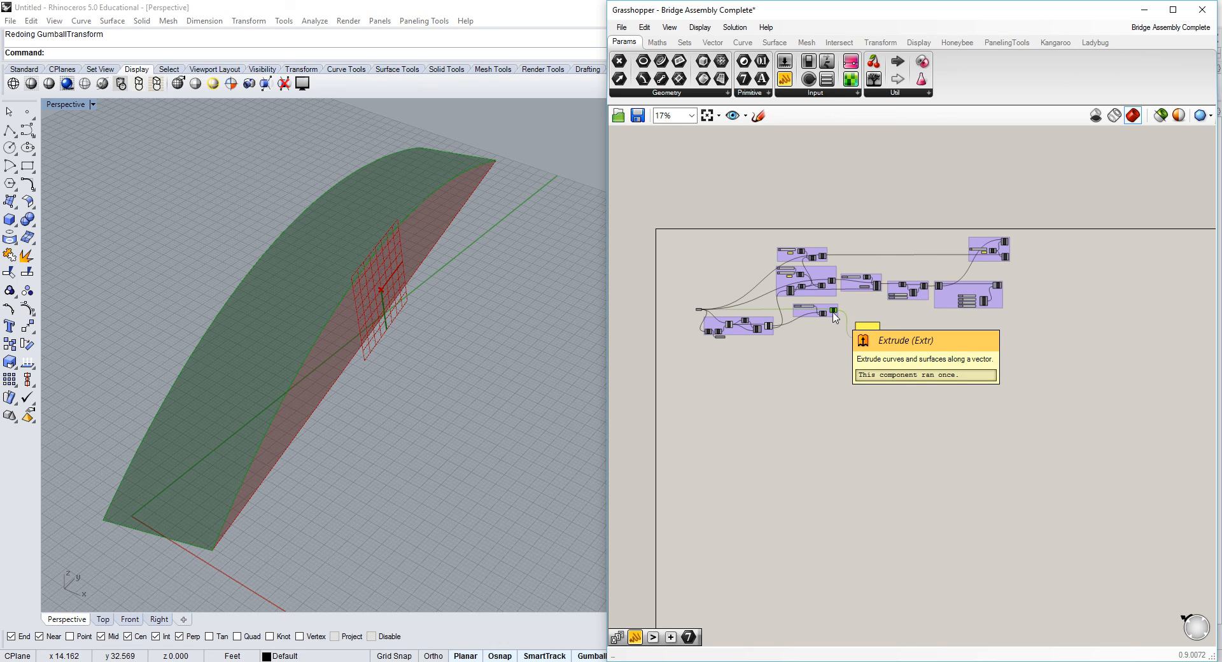
Enable the previews of the lower and upper Move components and inspect the railing curves they create.
left_click(830, 284)
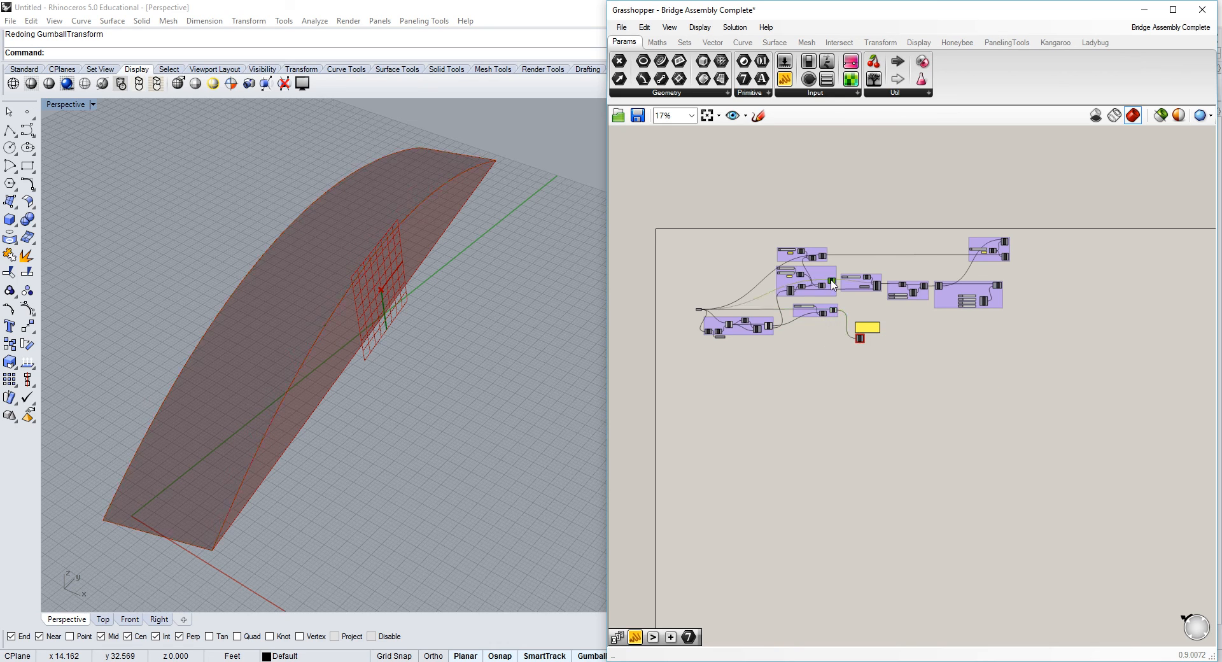
right_click(831, 282)
left_click(866, 309)
left_click(810, 394)
right_click(824, 257)
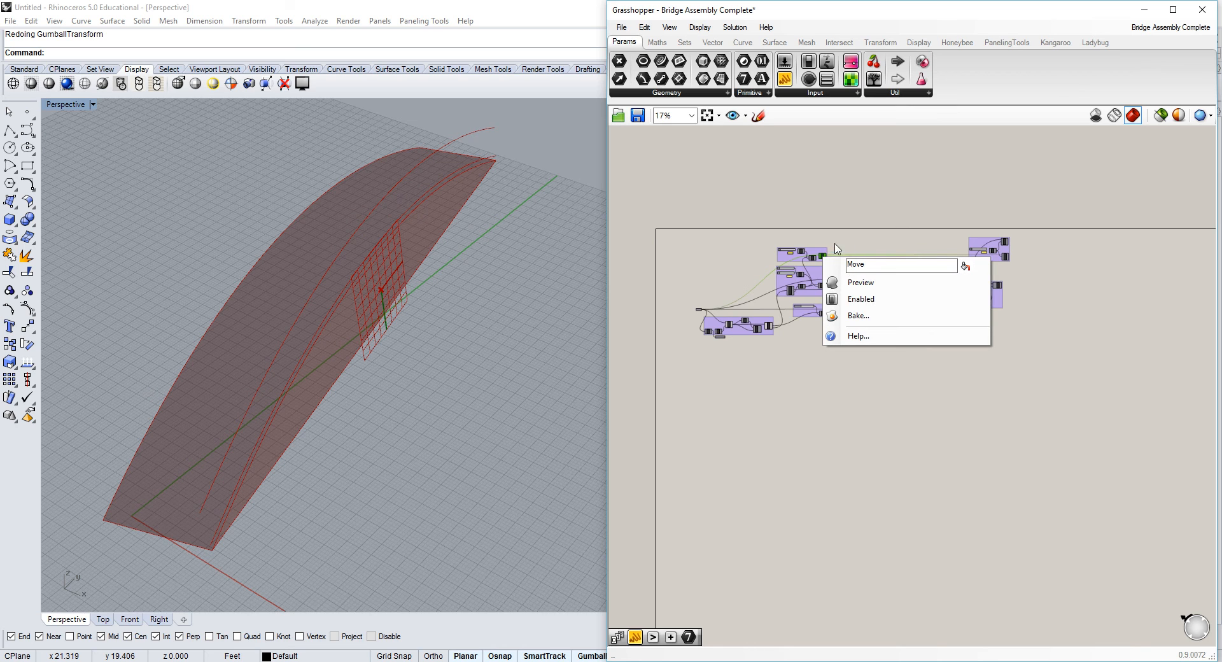
left_click(859, 282)
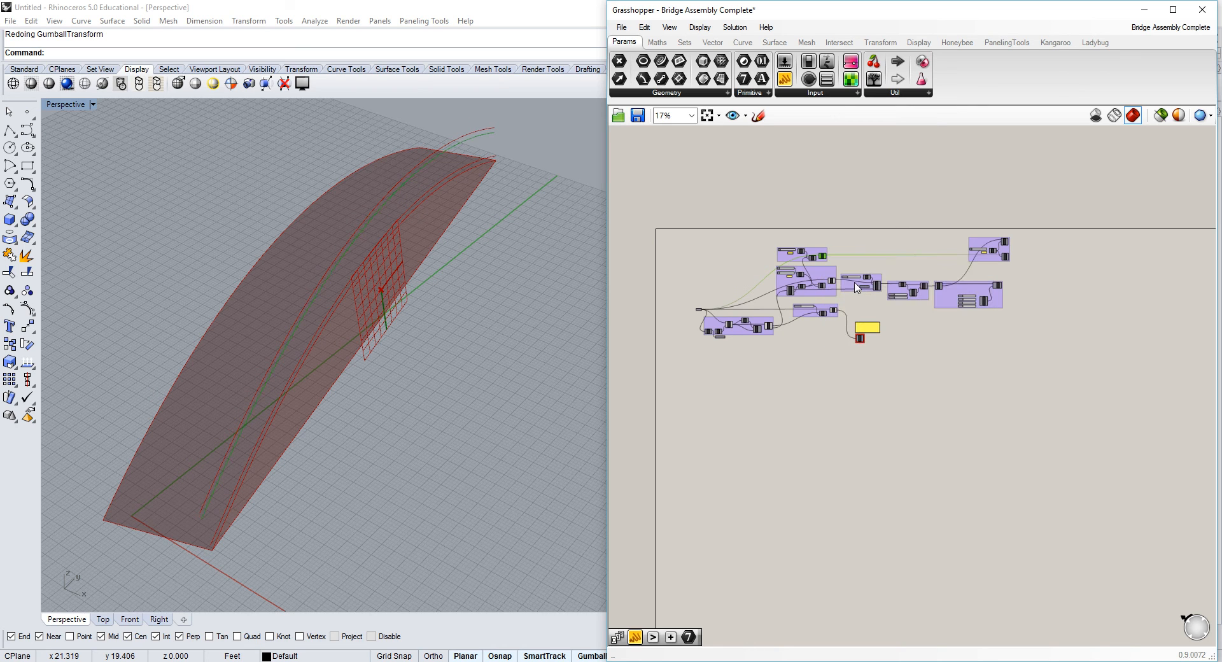
mouse_move(387, 316)
right_mouse_down()
mouse_move(431, 296)
mouse_move(396, 300)
right_mouse_up()
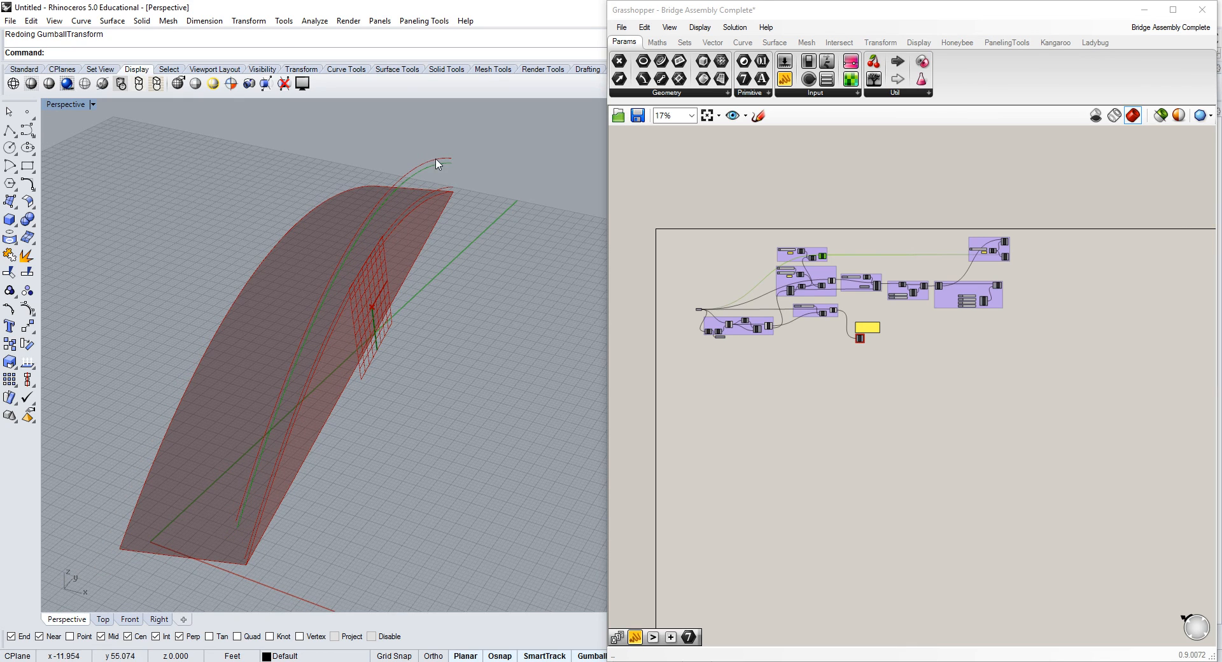
Highlight the Extrude and both Move components one after another to compare the deck with the railing curves.
left_click(835, 316)
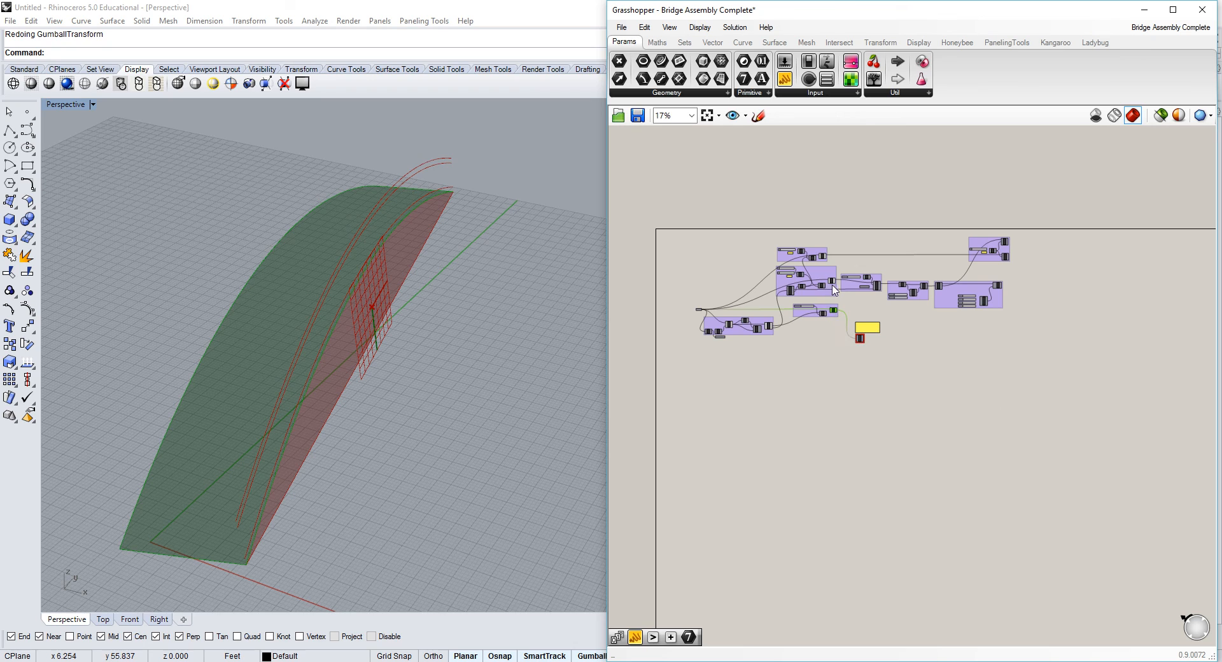
left_click(832, 283)
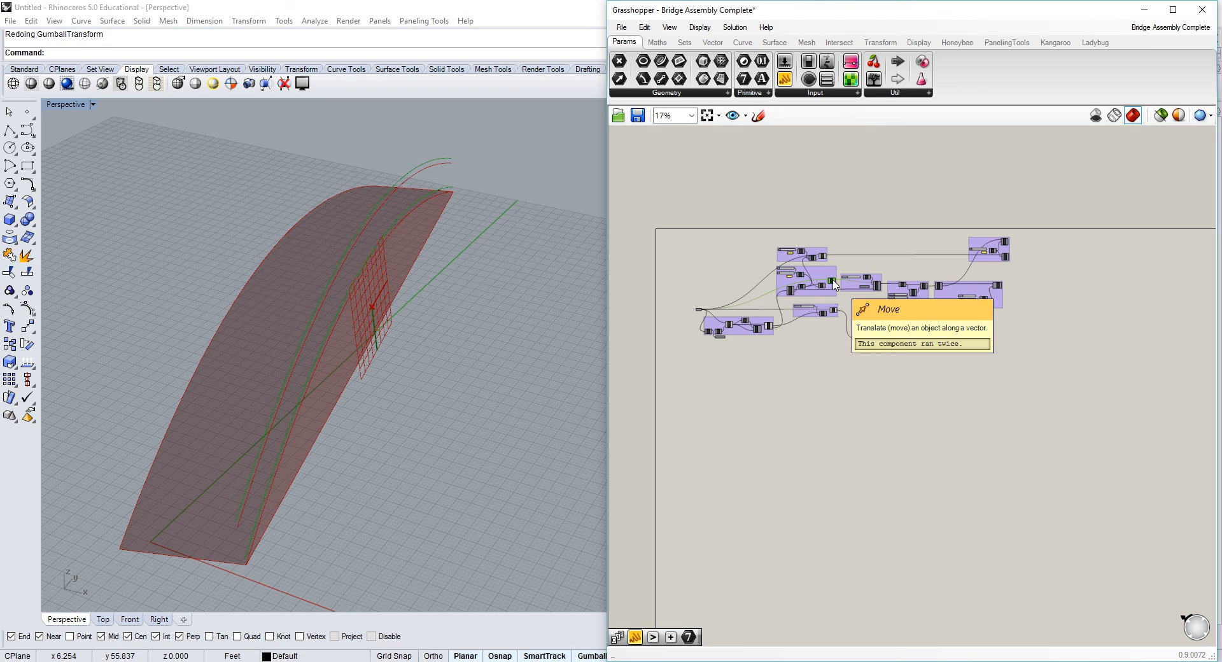
left_click(823, 257)
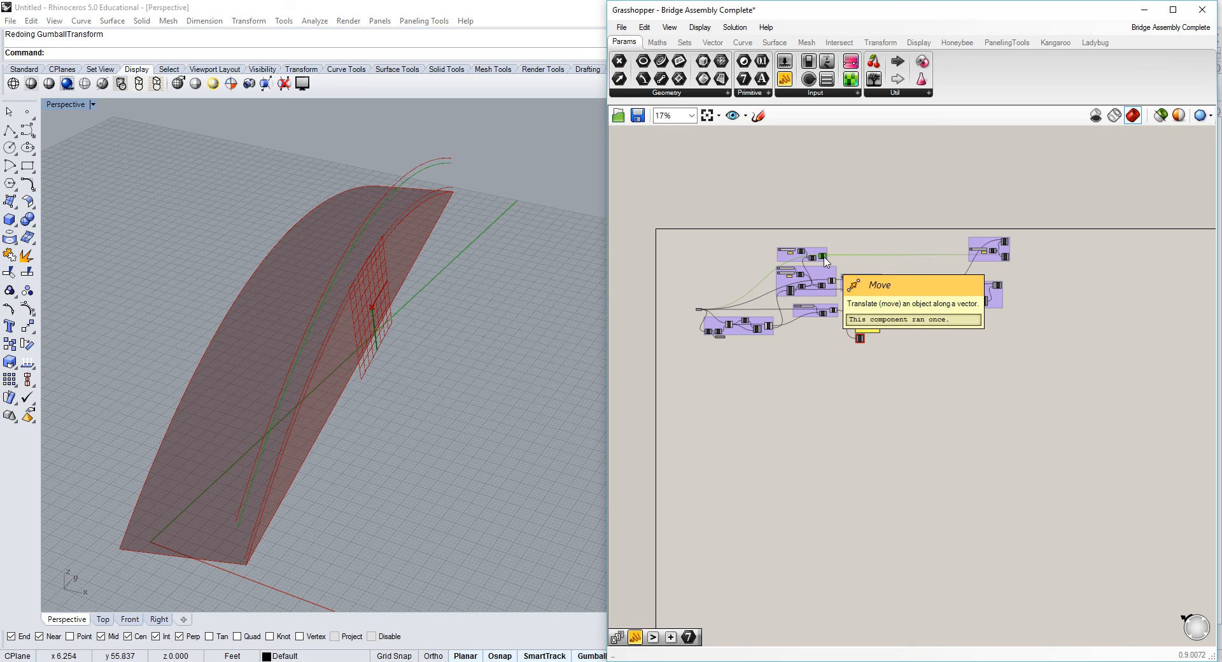
left_click(910, 382)
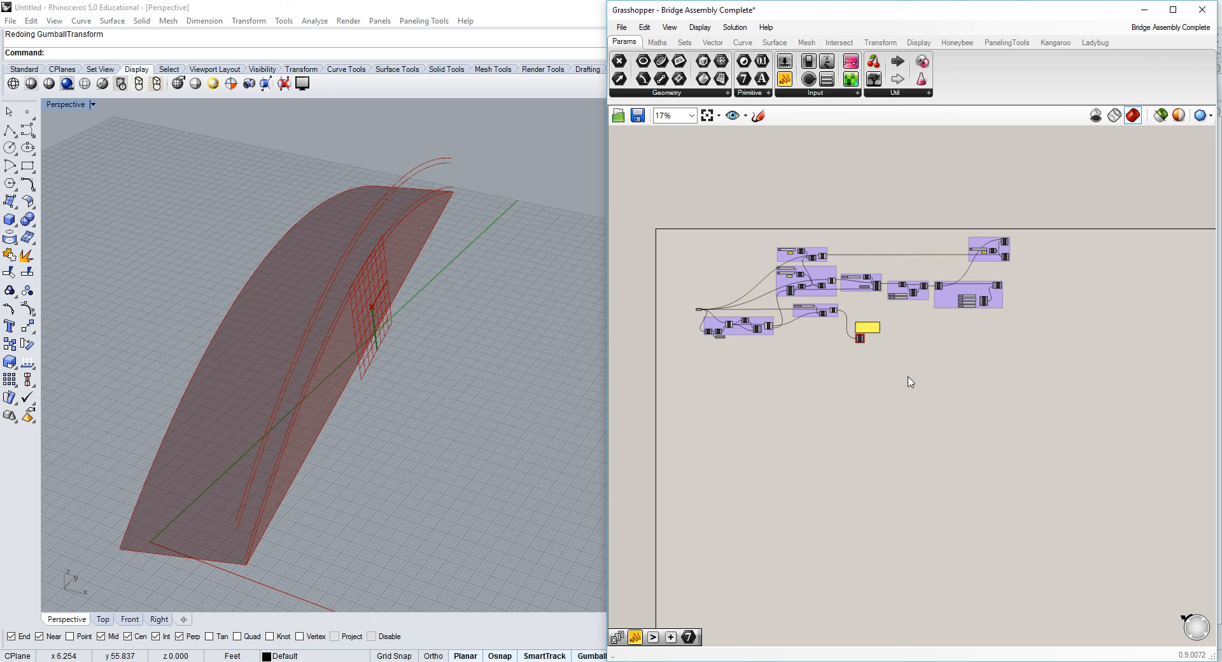
Enable the preview of the last component in the small group fed by the lower Move.
left_click(877, 286)
right_click(877, 288)
left_click(900, 312)
Disable the previews of the ruled surface, plane, Extrude and both Move components together.
left_click_drag(666, 199, 843, 453)
middle_click(822, 290)
left_click(860, 253)
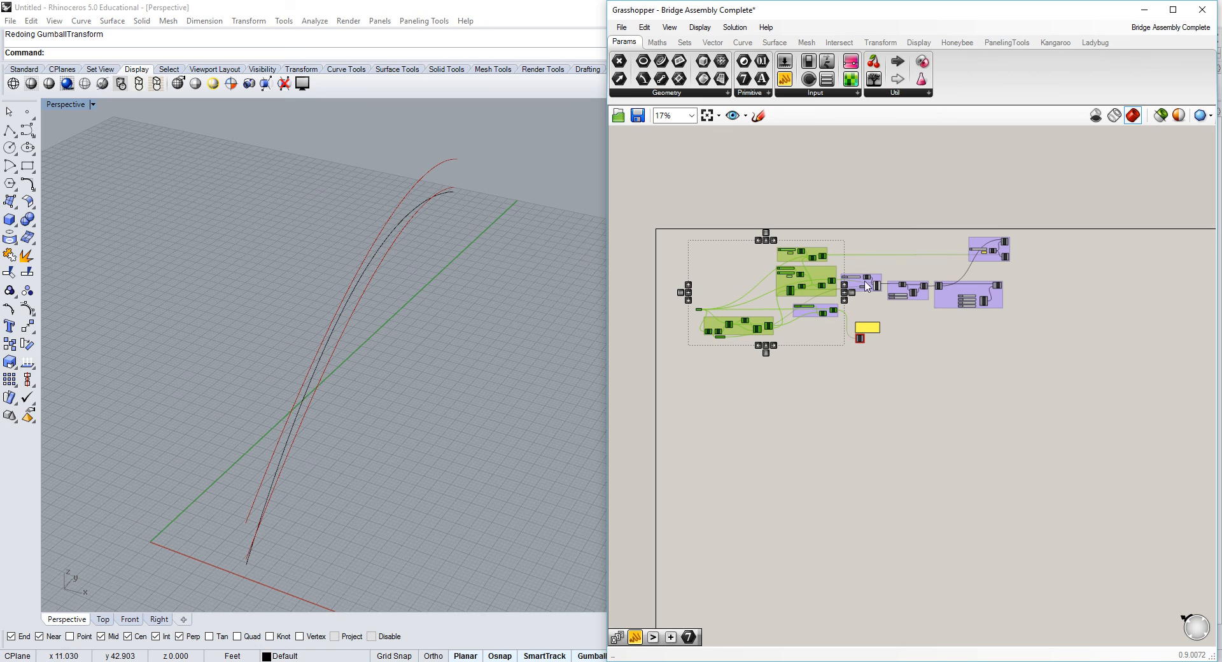
left_click(842, 375)
Enable the Extrude component's preview again and inspect the deck together with the railing curves.
right_click(836, 316)
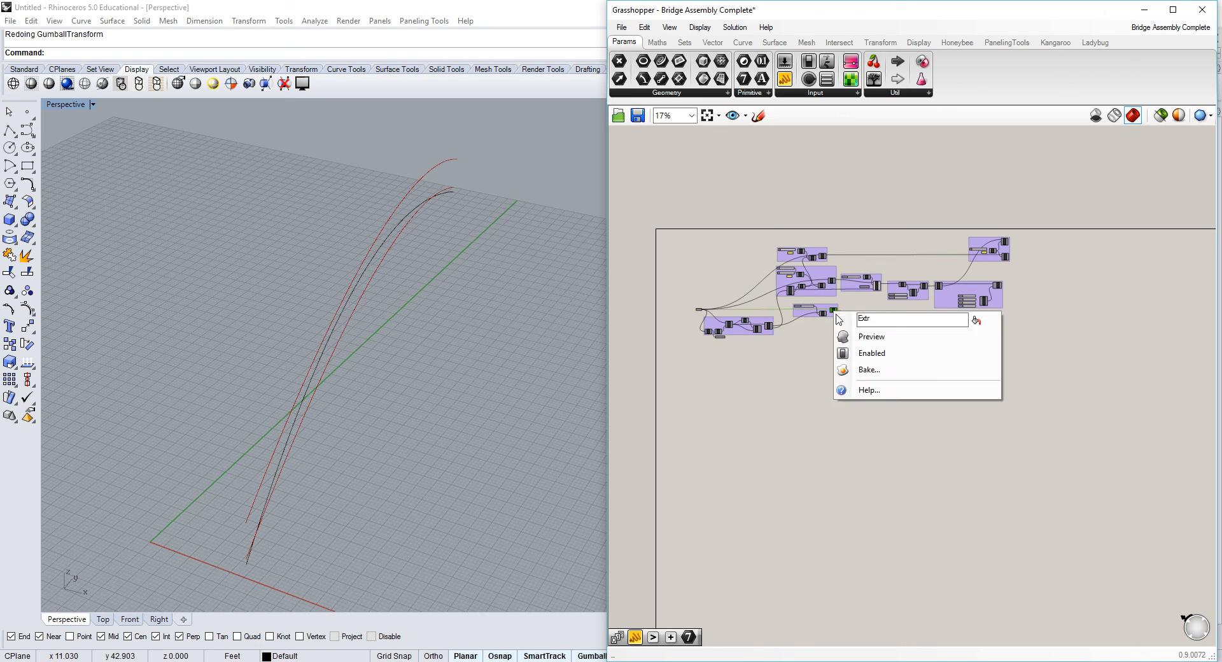
left_click(859, 337)
left_click(821, 399)
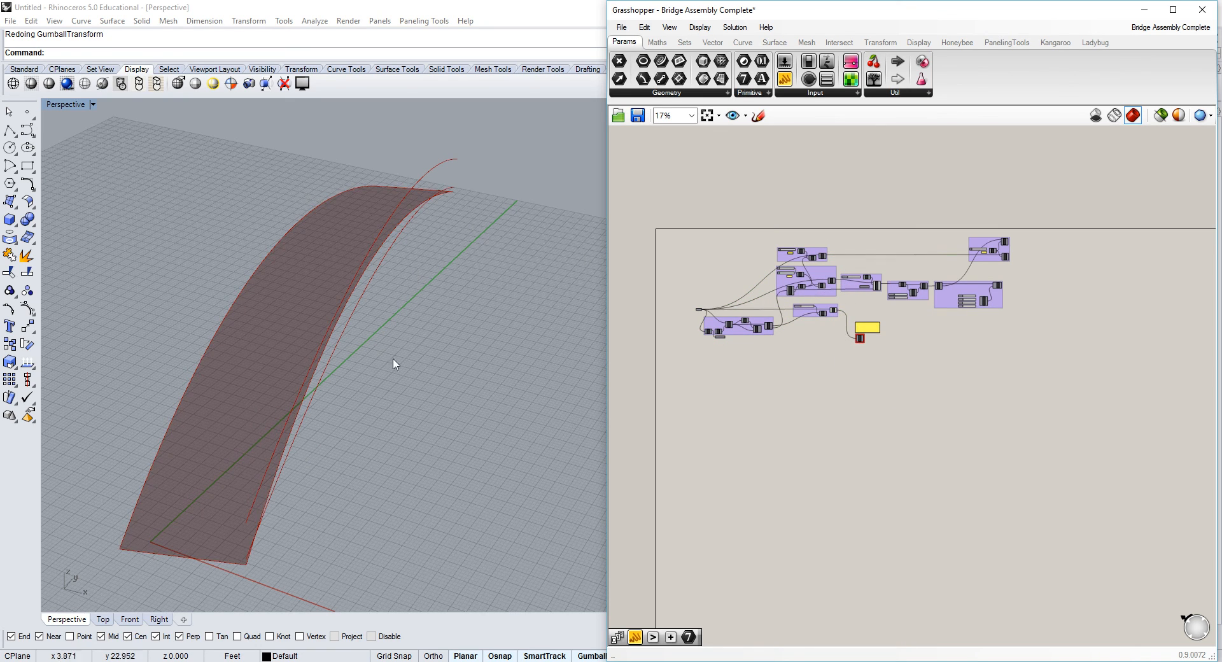
right_click_drag(397, 362, 371, 316)
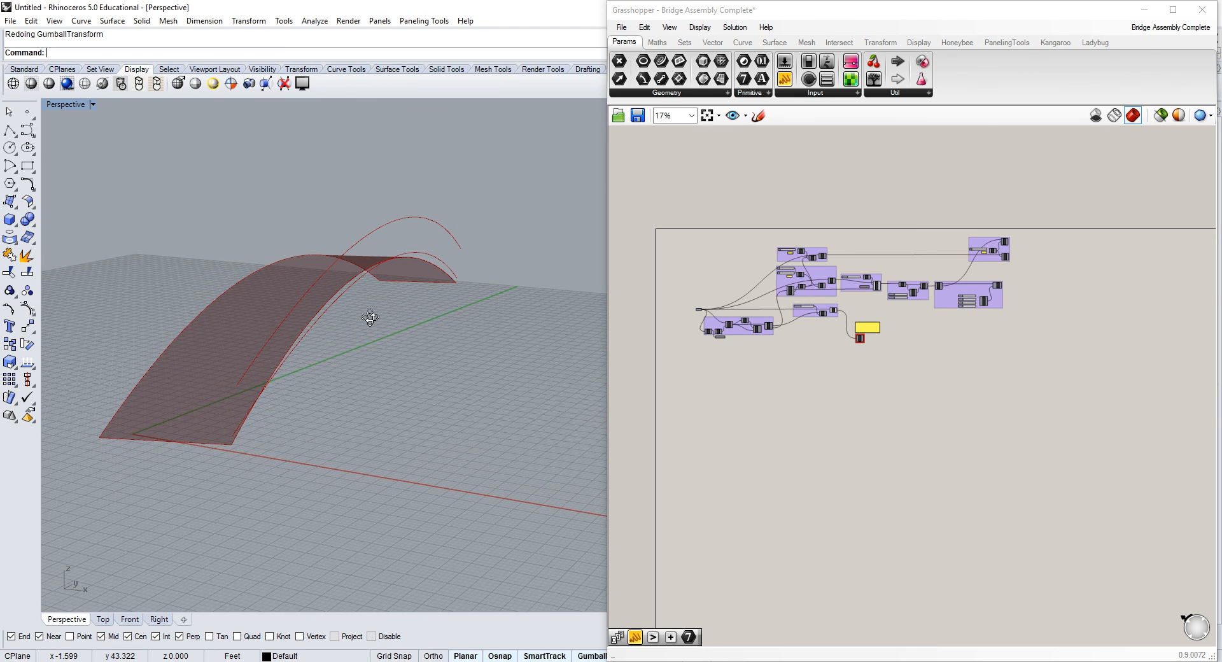
Enable the preview of the SubSrf component and inspect the subdivided railing surface from several angles.
left_click(911, 342)
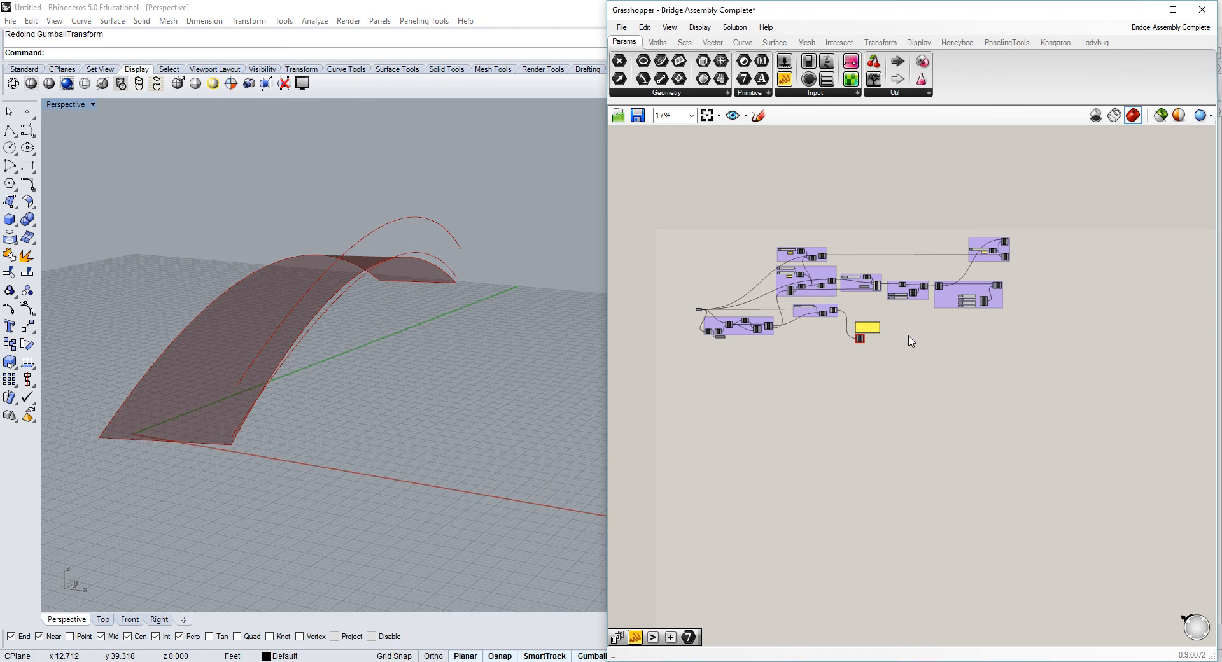
right_click(926, 290)
left_click(955, 313)
right_click_drag(446, 279, 376, 284)
scroll(378, 289, "down", 7)
scroll(481, 251, "up", 7)
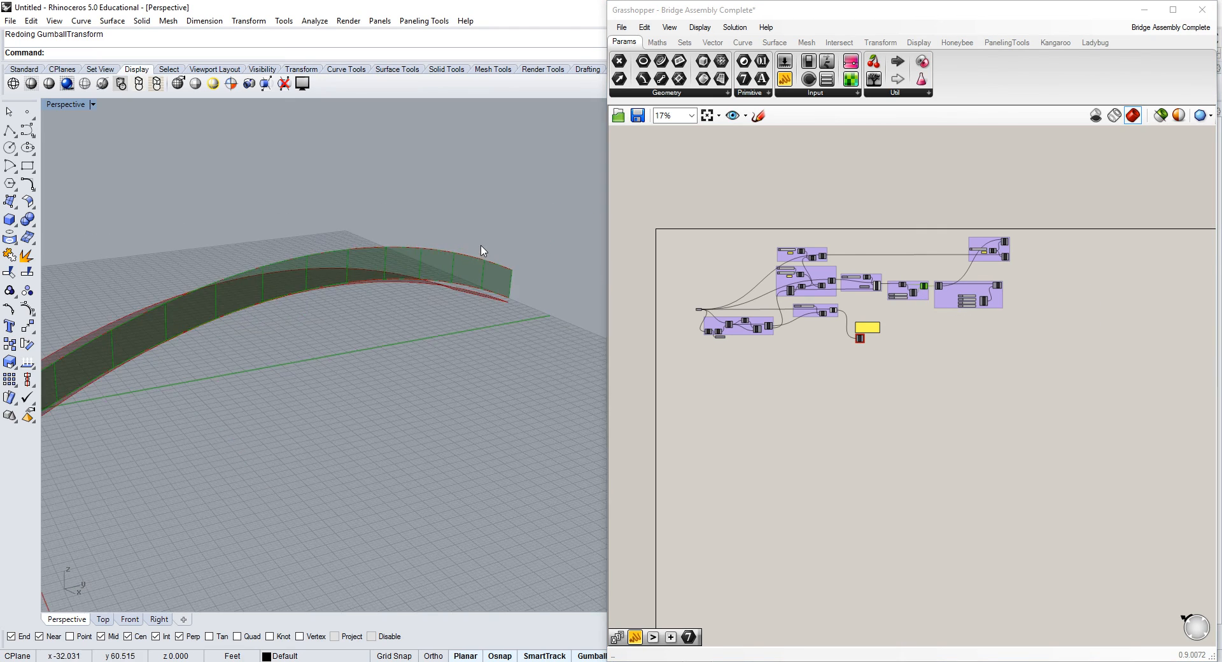
right_click_drag(482, 250, 242, 295)
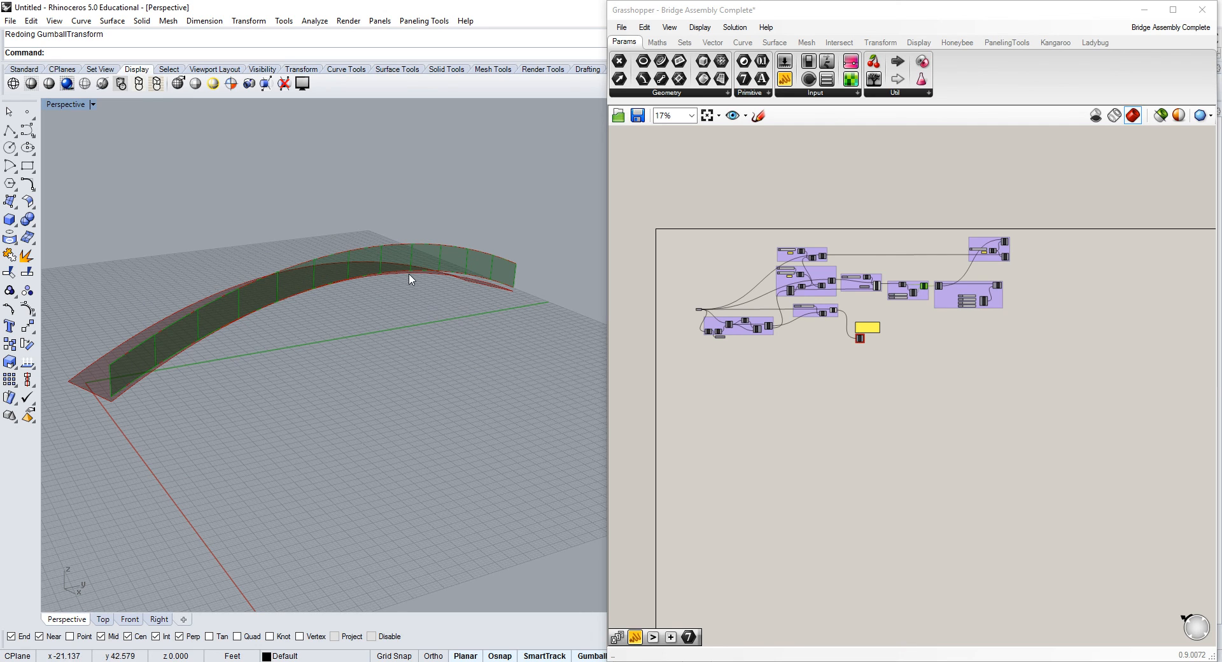
mouse_move(409, 278)
right_mouse_down()
mouse_move(309, 262)
mouse_move(419, 273)
right_mouse_up()
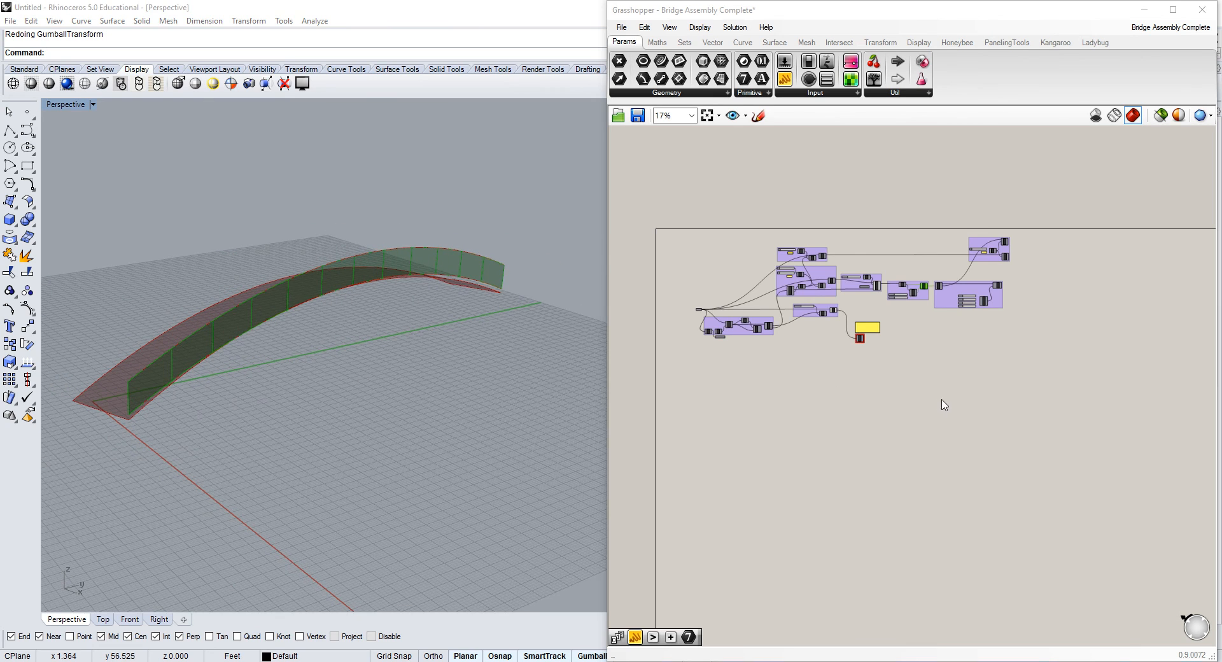
Turn the SubSrf component's preview off and back on to compare the railing curves with the subdivided surface.
right_click(924, 291)
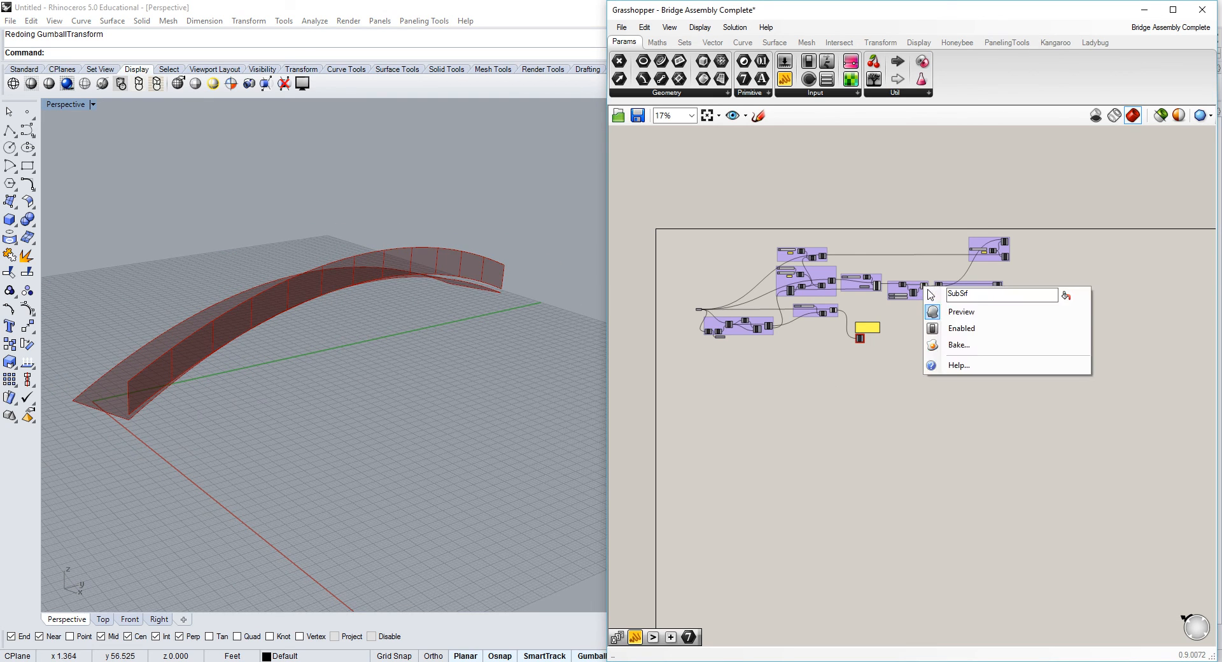
left_click(953, 316)
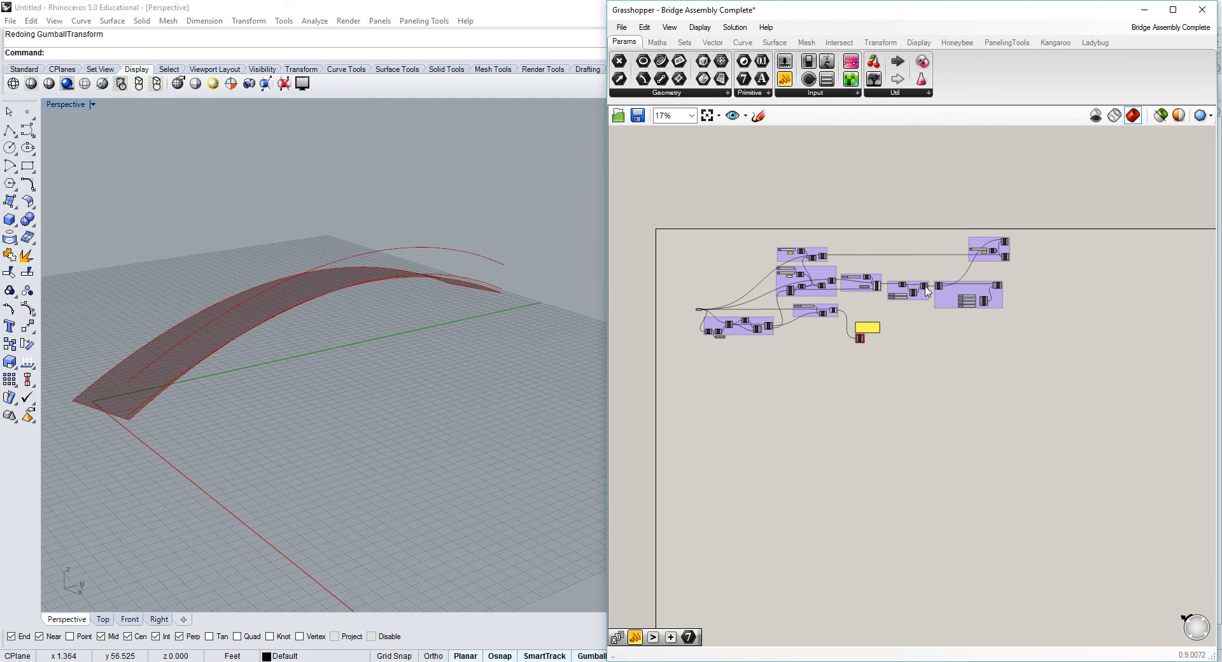
right_click(928, 289)
left_click(953, 315)
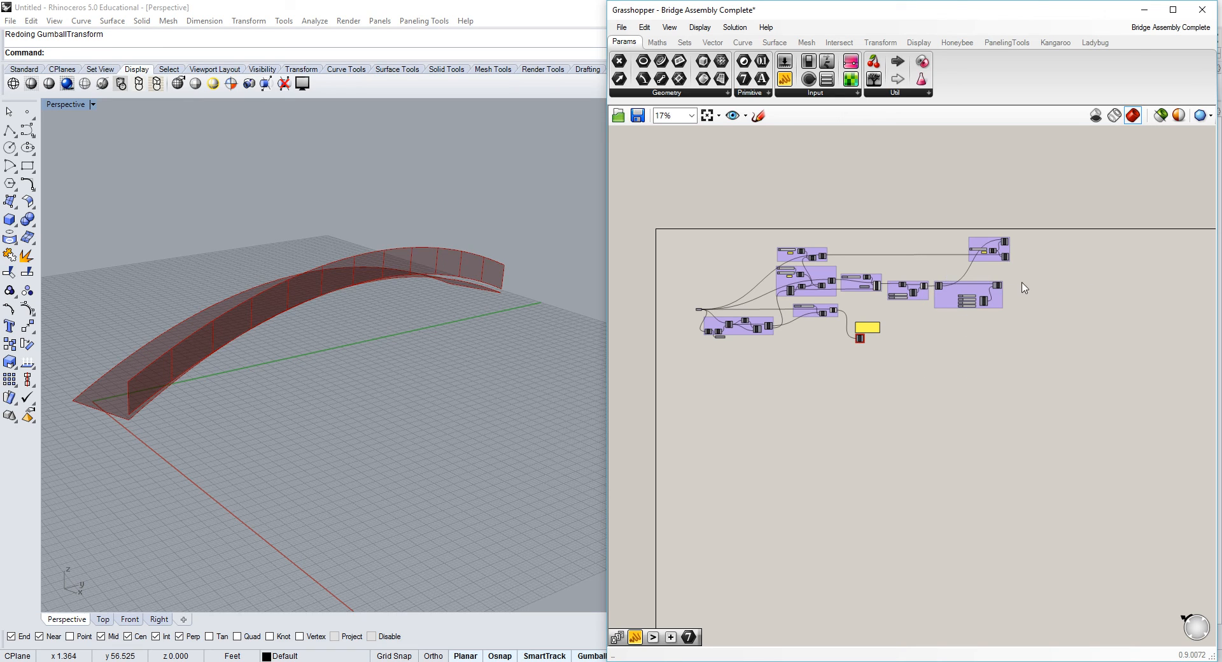
Enable the preview of the last component in the large group after SubSrf, which frames the railing panels.
left_click(996, 284)
right_click(996, 285)
left_click(1028, 311)
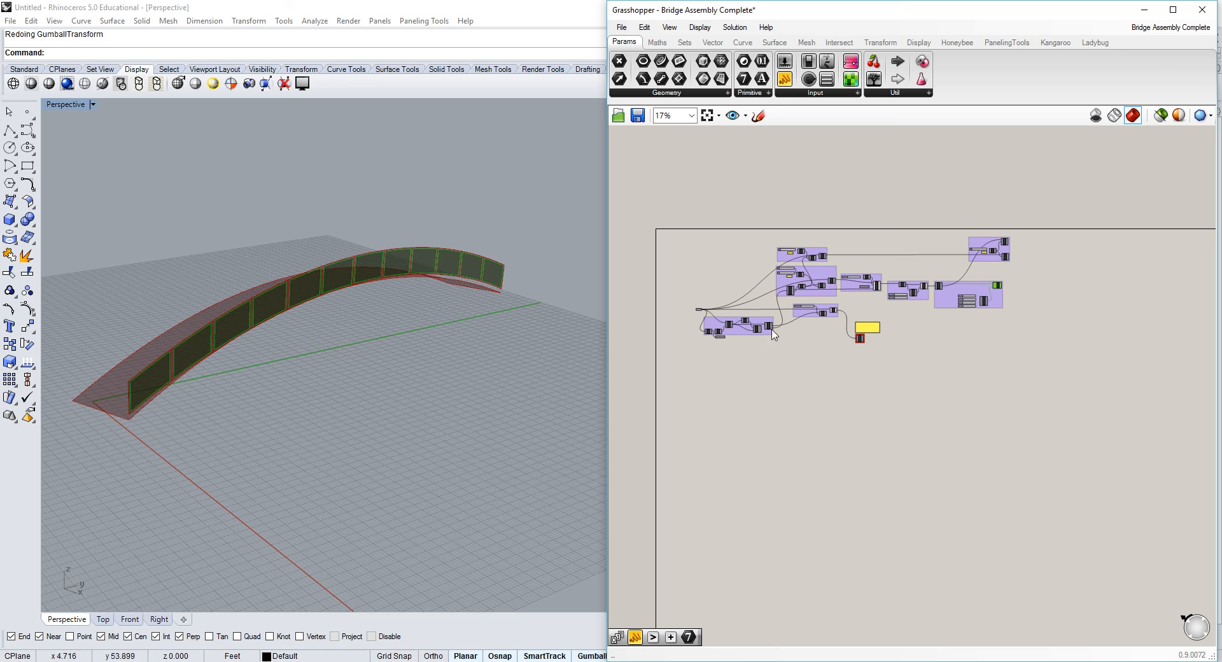
left_click(997, 330)
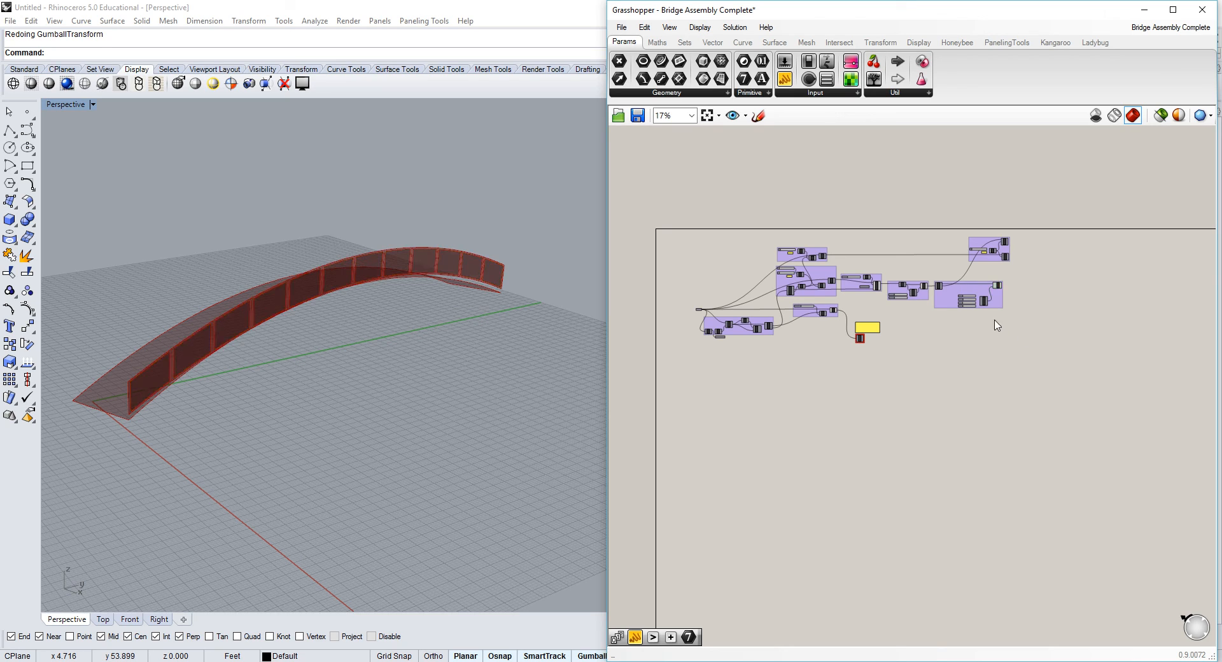
Enable the preview of the lower pipe component in the small group above the panel frames and check its handrail.
right_click(1005, 258)
left_click(1036, 284)
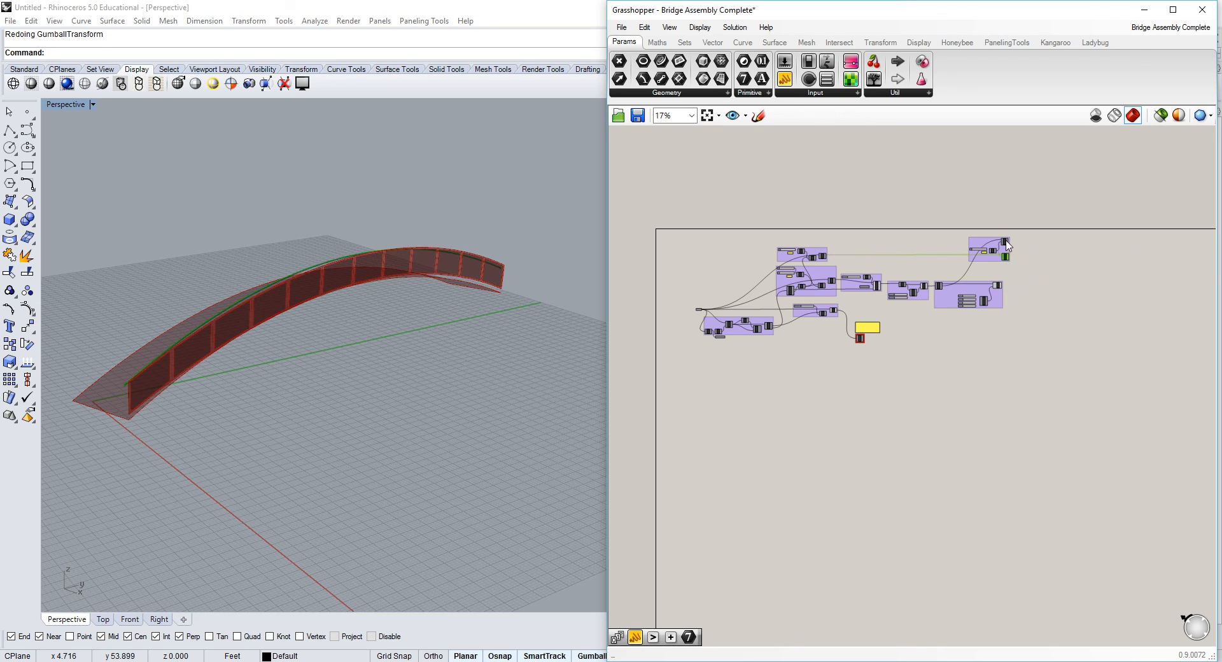
right_click_drag(436, 273, 499, 268)
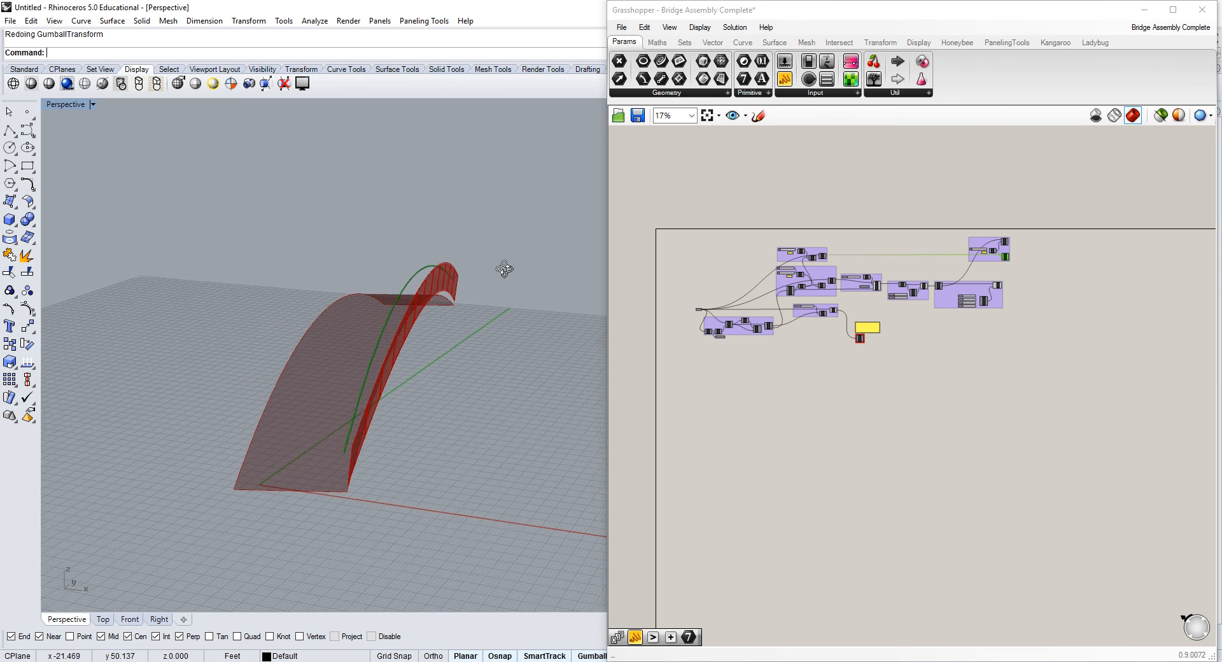
right_click(1004, 247)
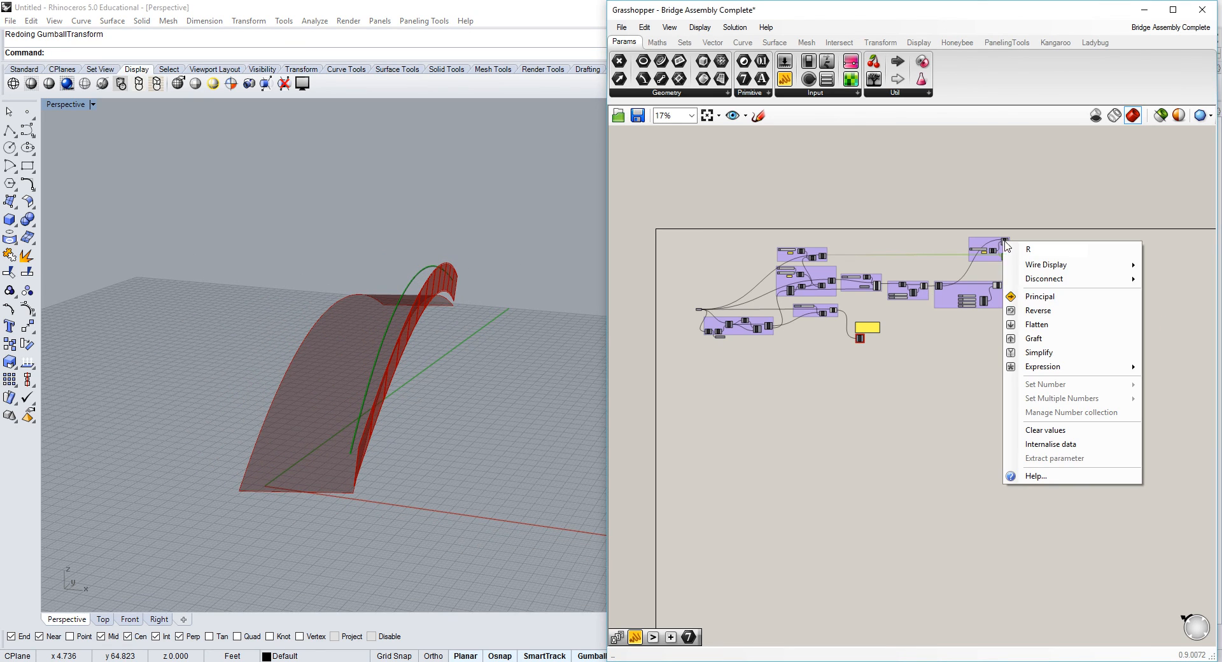
left_click(1037, 298)
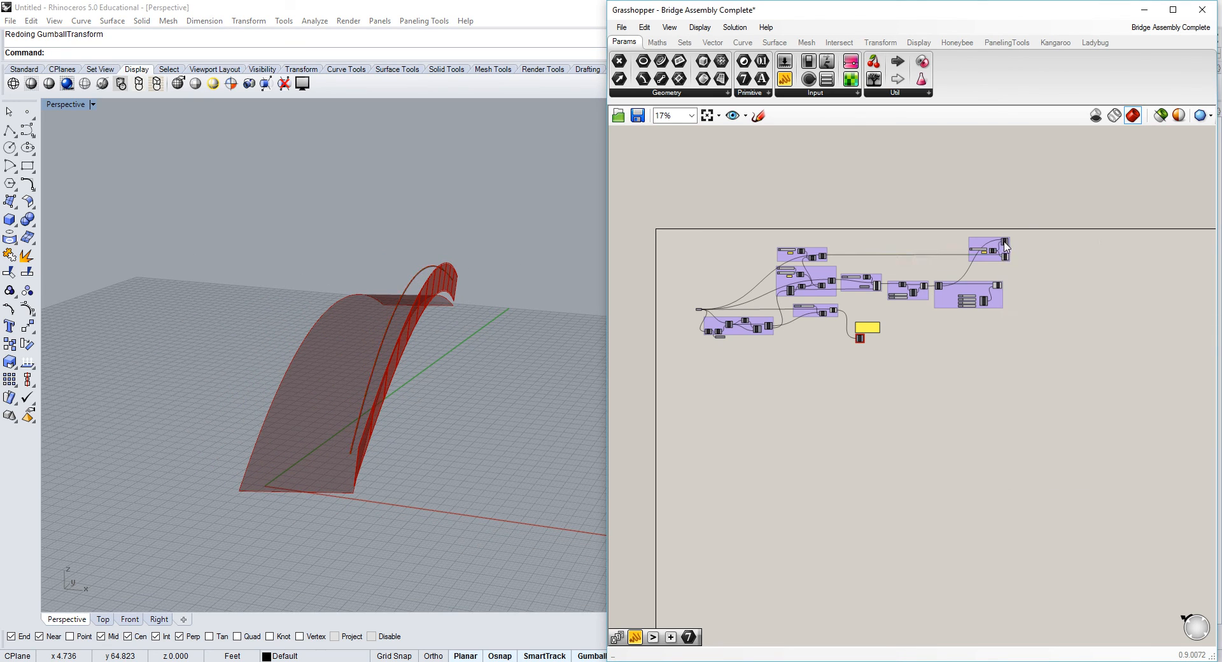
Enable the upper pipe component's preview in the same group and inspect the railing posts and handrail up close.
right_click(1004, 241)
left_click(1037, 266)
right_click_drag(541, 308, 362, 293)
scroll(303, 217, "up", 12)
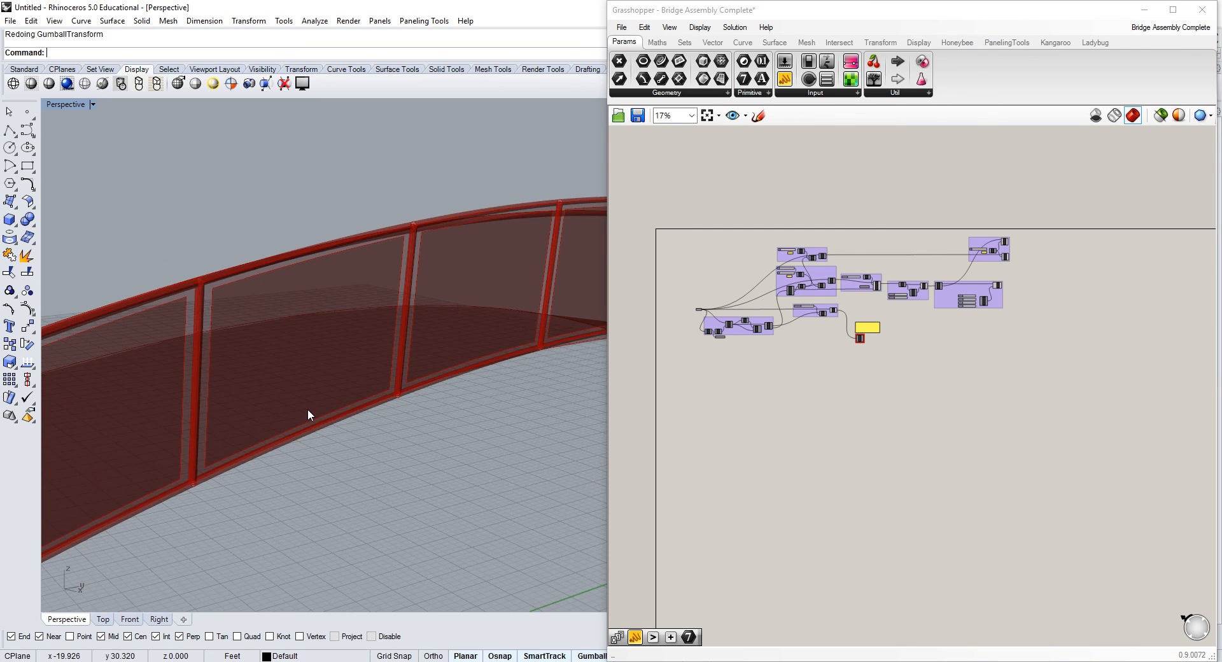
scroll(307, 409, "down", 8)
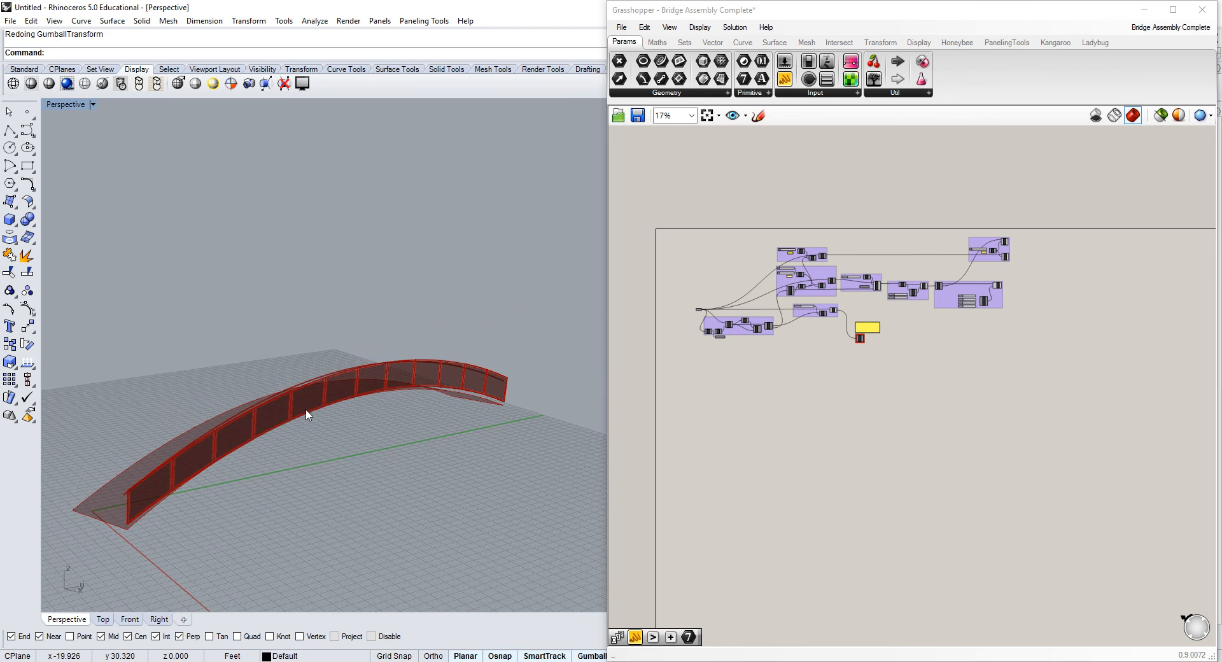
mouse_move(307, 408)
right_mouse_down()
mouse_move(334, 399)
mouse_move(315, 416)
right_mouse_up()
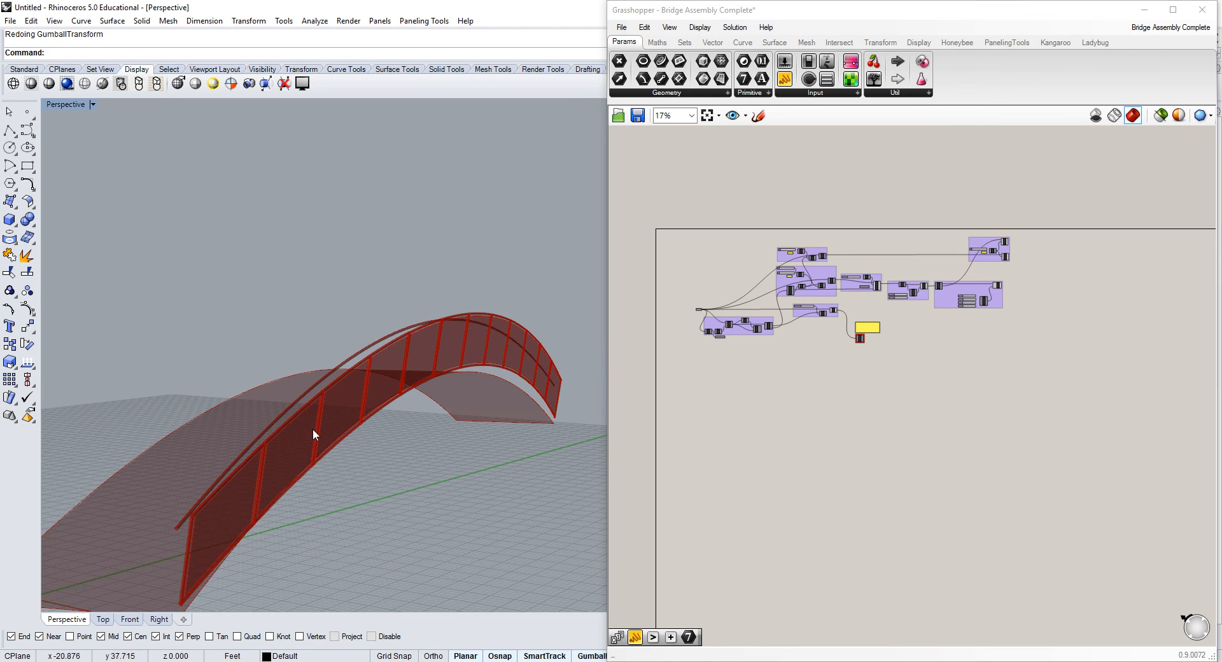
scroll(317, 427, "down", 5)
scroll(266, 523, "up", 4)
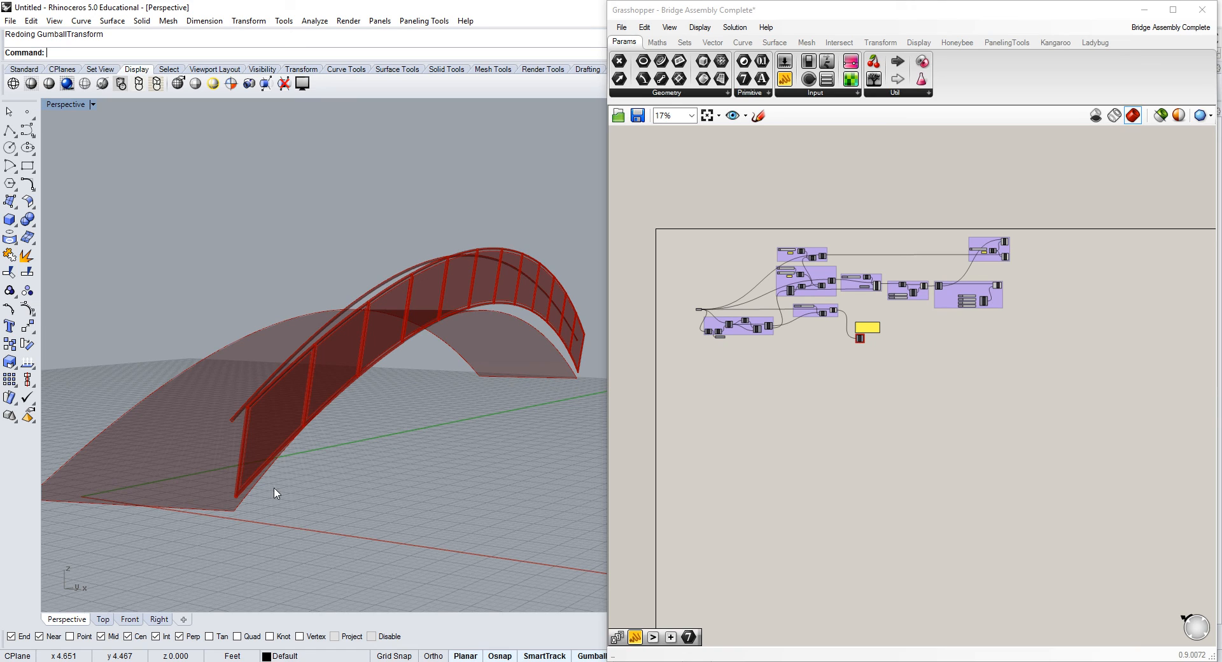
Read the yellow task note above the DeBrep component.
right_click_drag(871, 308, 700, 640)
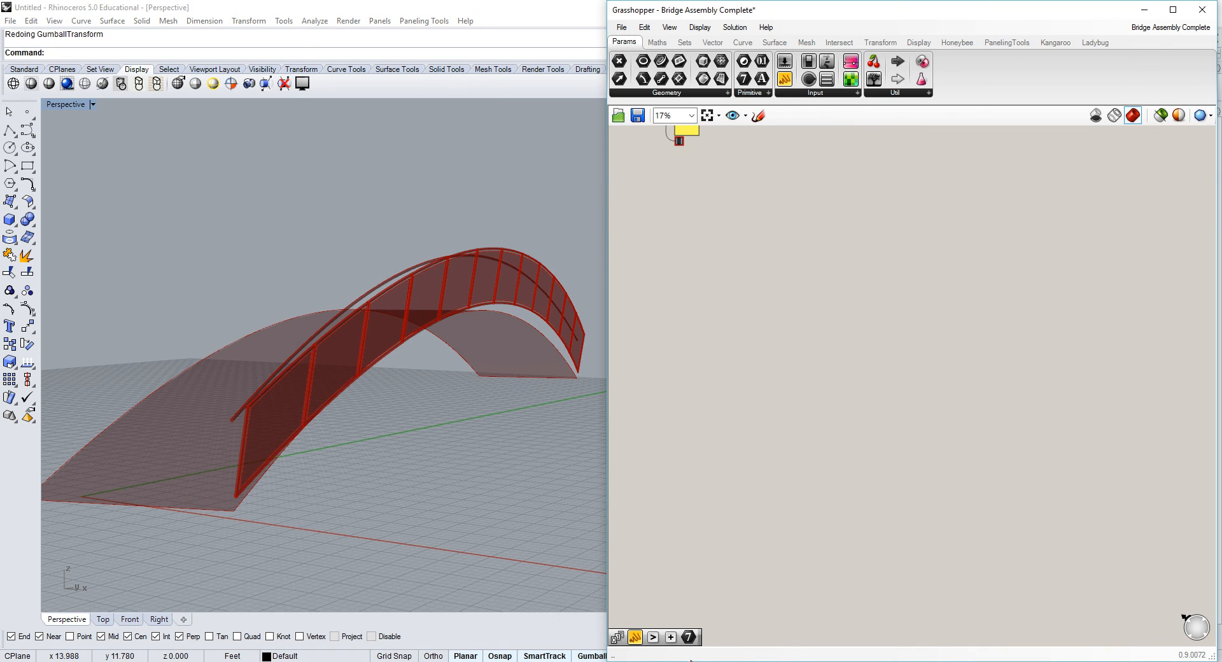
scroll(696, 164, "up", 3)
scroll(680, 142, "up", 1)
right_click_drag(679, 142, 680, 210)
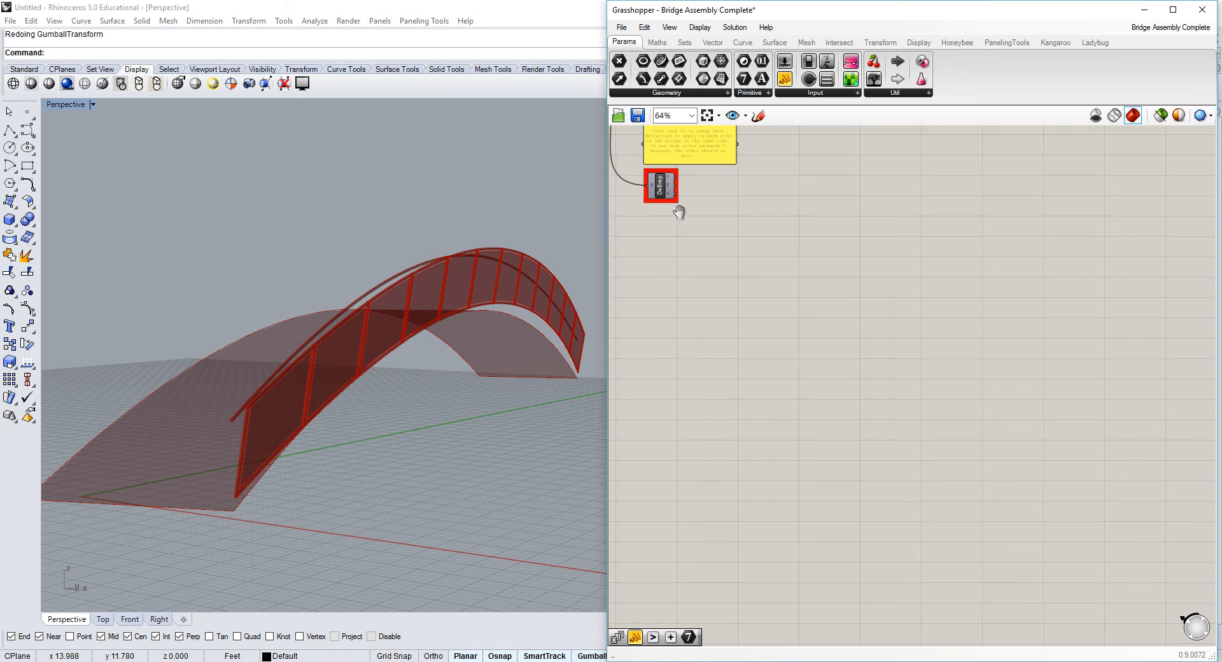
scroll(679, 210, "up", 2)
scroll(665, 246, "up", 1)
right_click_drag(648, 153, 740, 234)
scroll(751, 248, "up", 3)
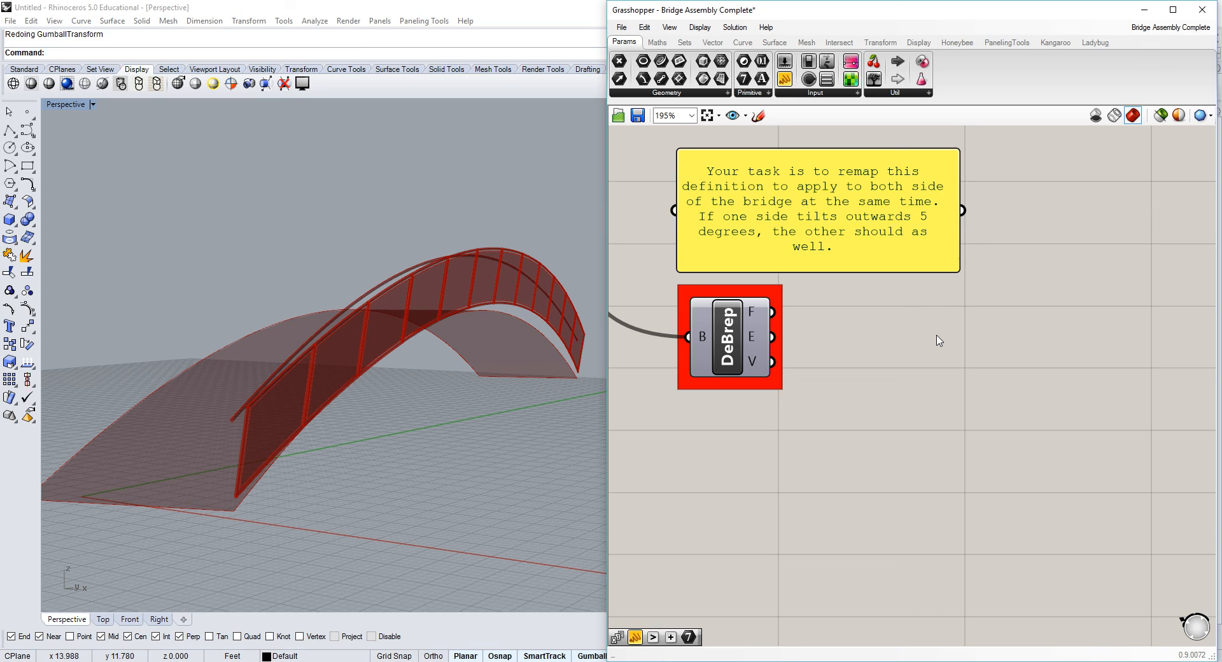
Select the DeBrep component and trace its input wire back to the Extrude group in the full definition.
scroll(939, 340, "down", 4)
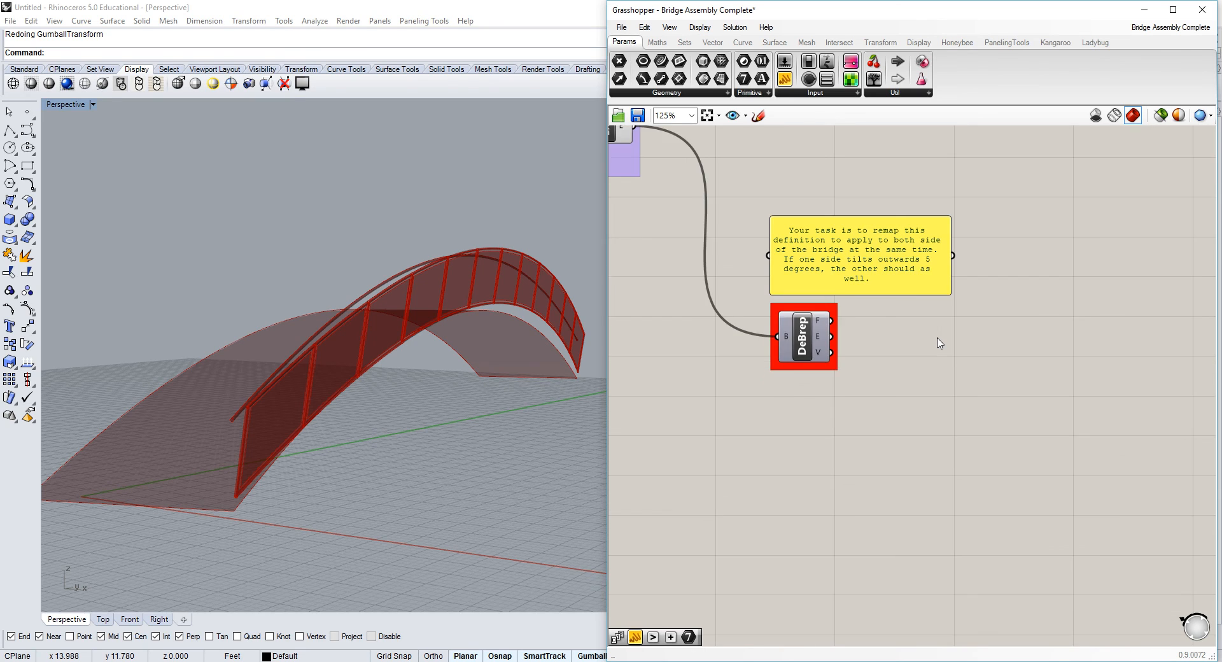
left_click(738, 320)
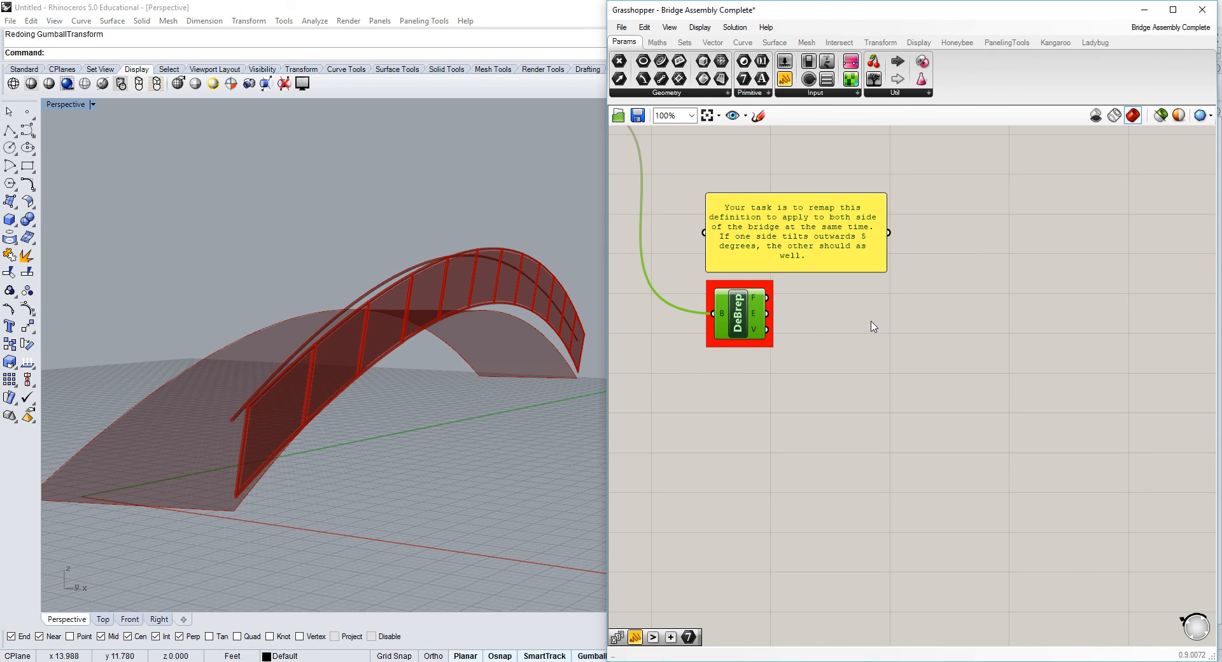
scroll(954, 388, "down", 4)
right_click_drag(1114, 447, 885, 366)
scroll(896, 172, "down", 5)
scroll(788, 247, "up", 2)
right_click_drag(801, 255, 830, 301)
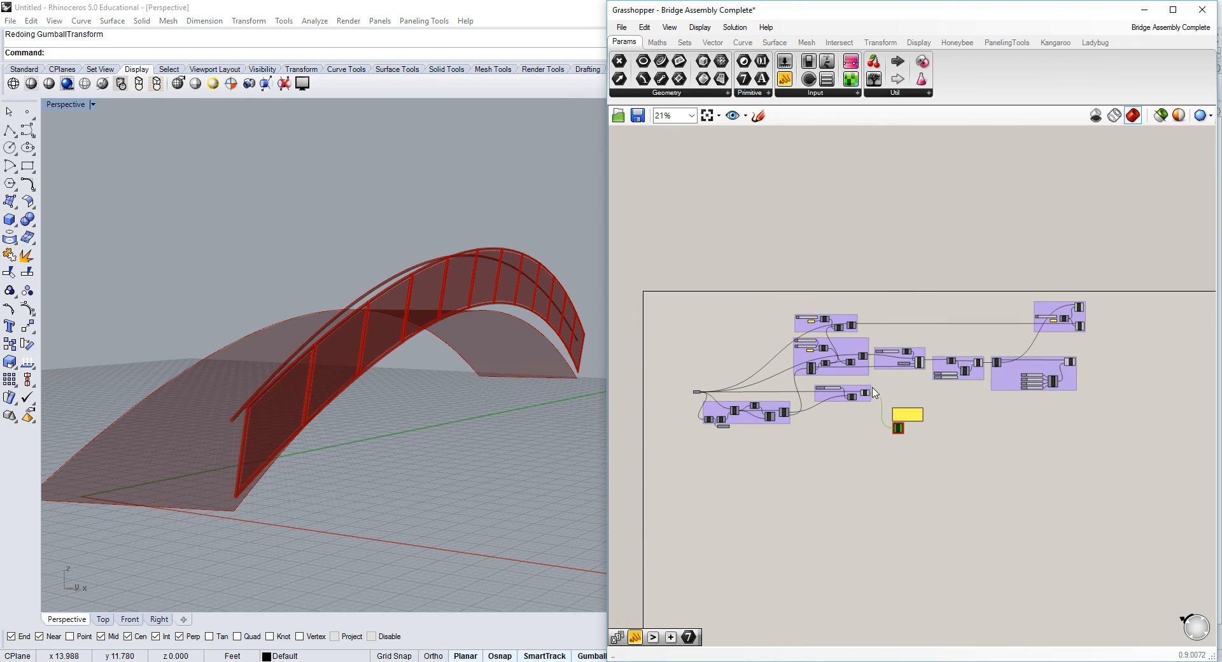
right_click_drag(874, 391, 846, 394)
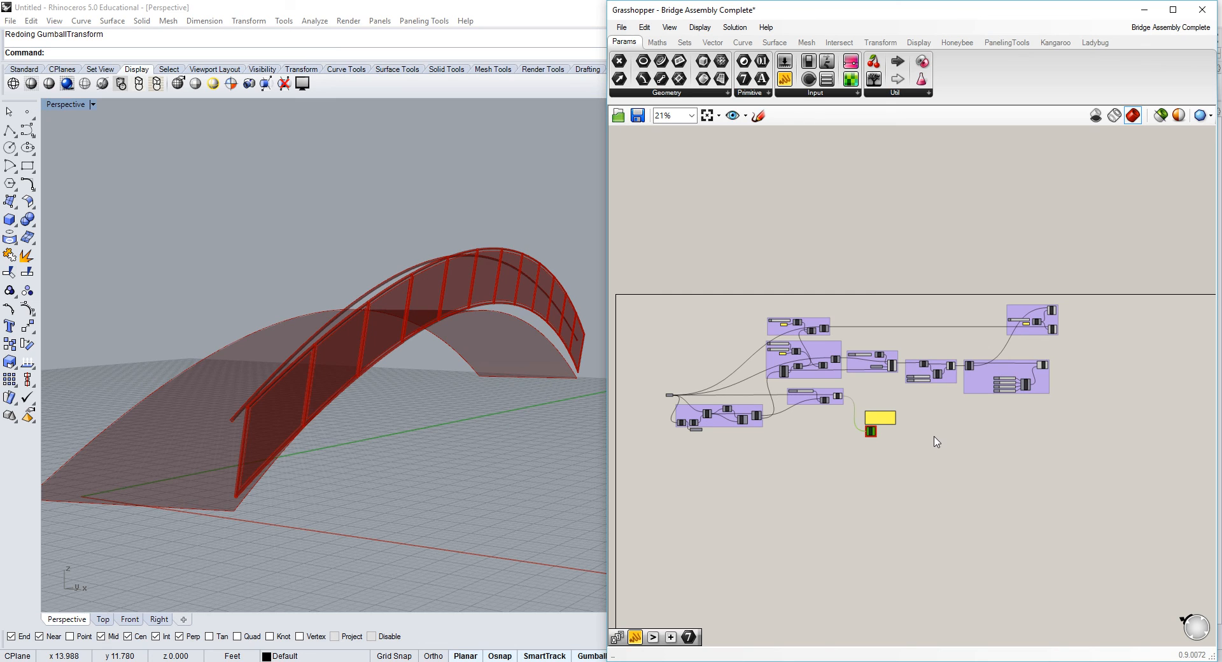
Enable the preview of the plane component at the end of the lowest group.
right_click(759, 417)
left_click(796, 441)
left_click(809, 418)
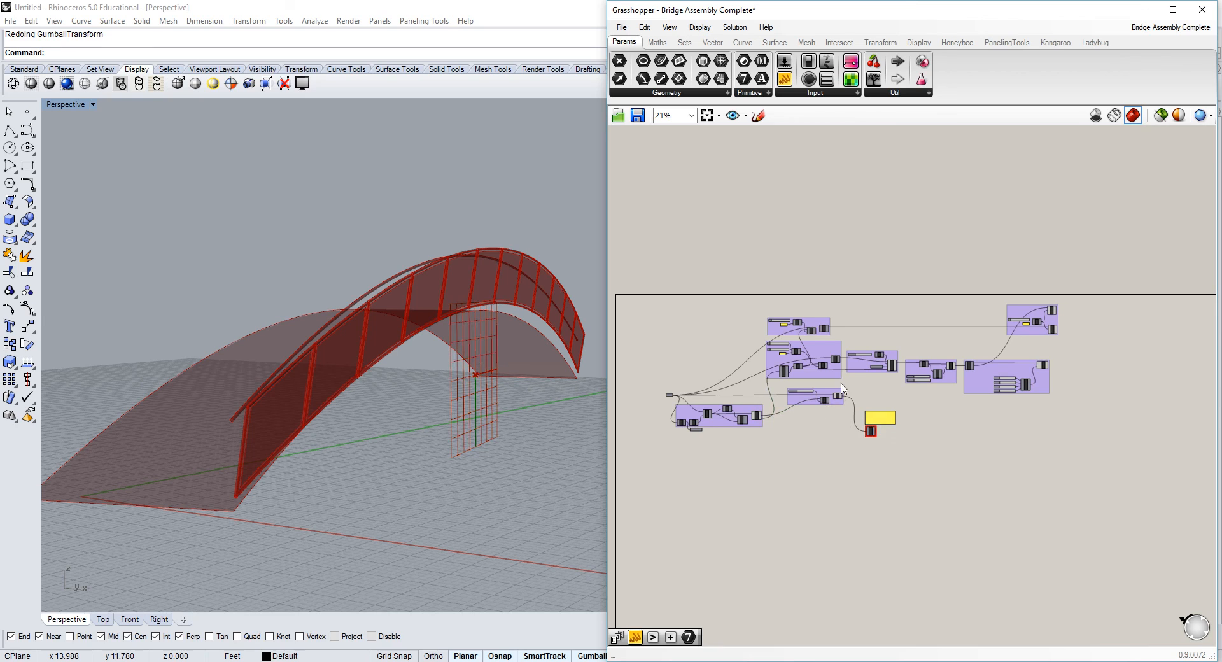
Enable the previews of both Move components at the ends of the middle and upper railing groups.
left_click(835, 361)
right_click(838, 362)
left_click(867, 387)
right_click(827, 329)
left_click(862, 354)
left_click(849, 323)
right_click(889, 661)
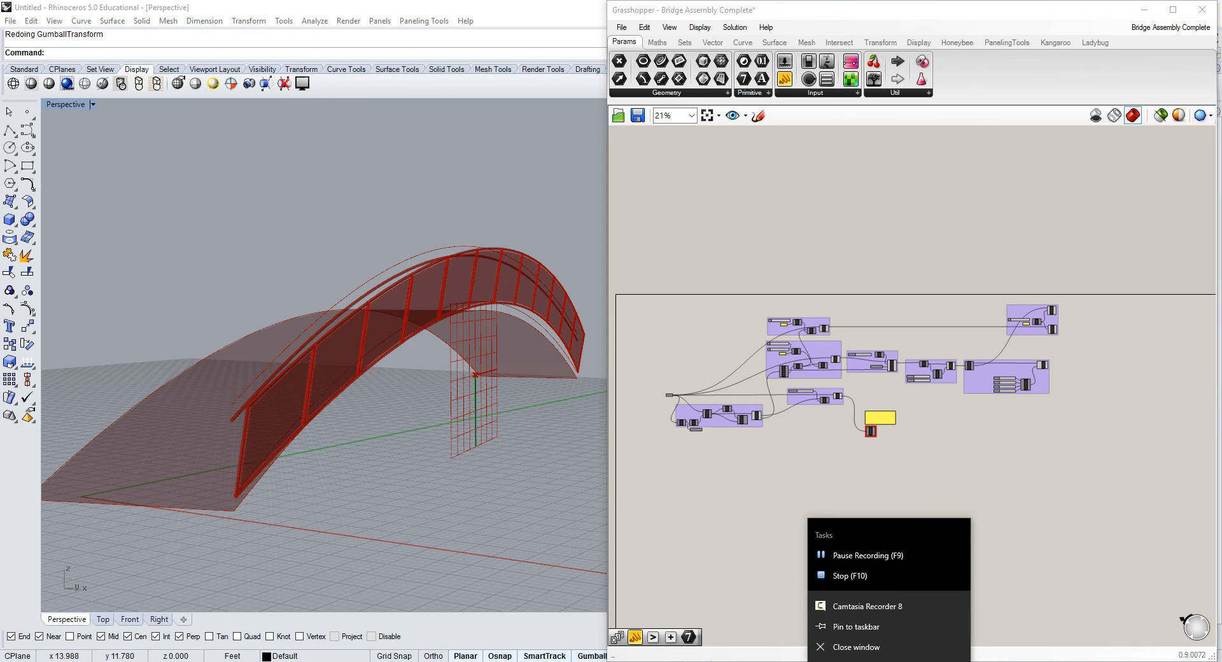